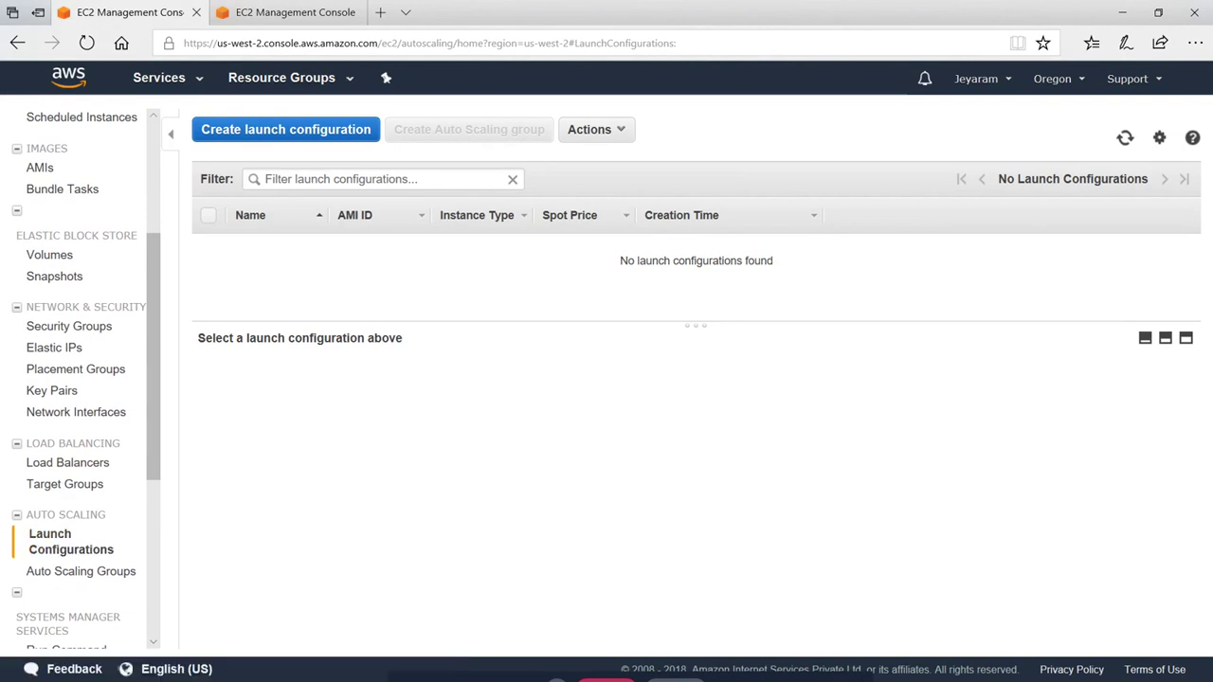
# Start a launch configuration using the free-tier Amazon Linux AMI 2017.09.1 on t2.micro
pyautogui.click(294, 133)
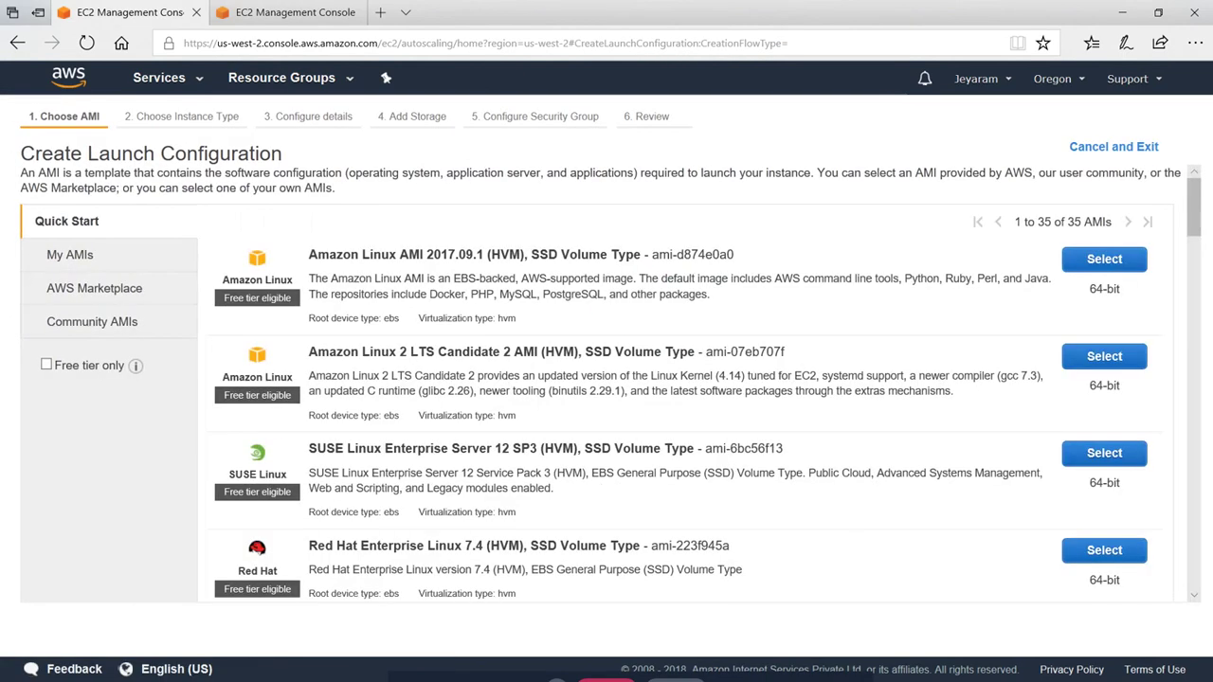
pyautogui.click(88, 366)
pyautogui.click(1104, 259)
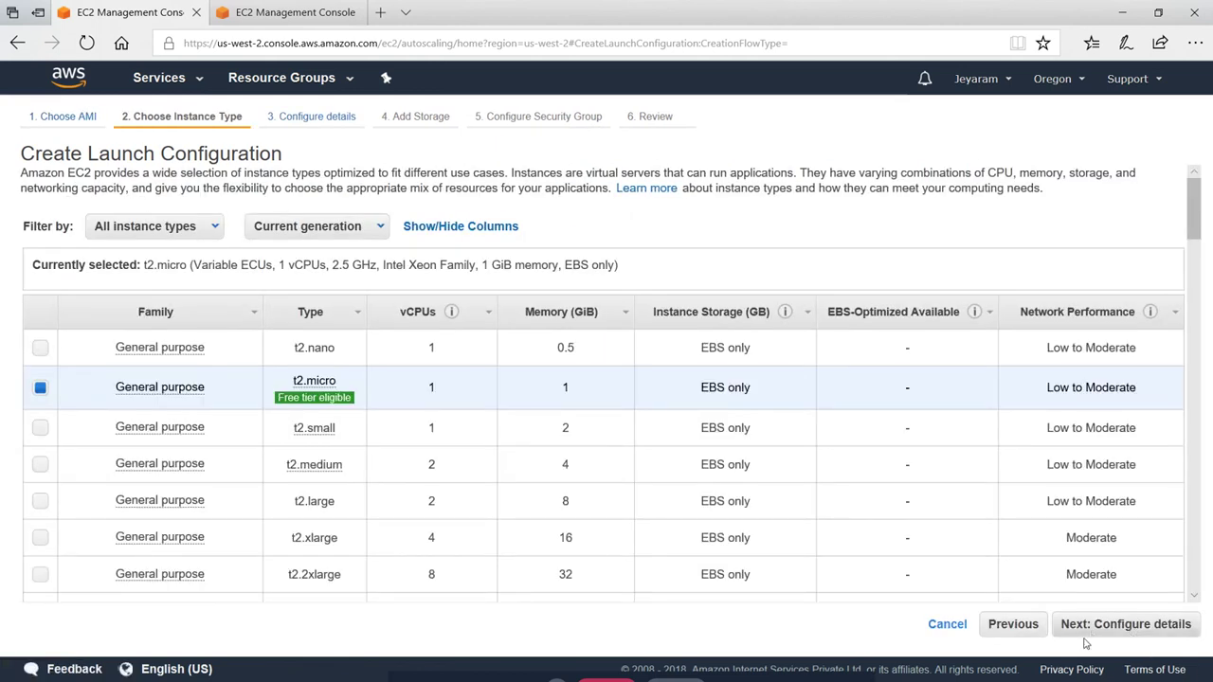
pyautogui.click(1129, 633)
# Name the launch configuration jeyfreecloud-advanced-lc
pyautogui.click(403, 178)
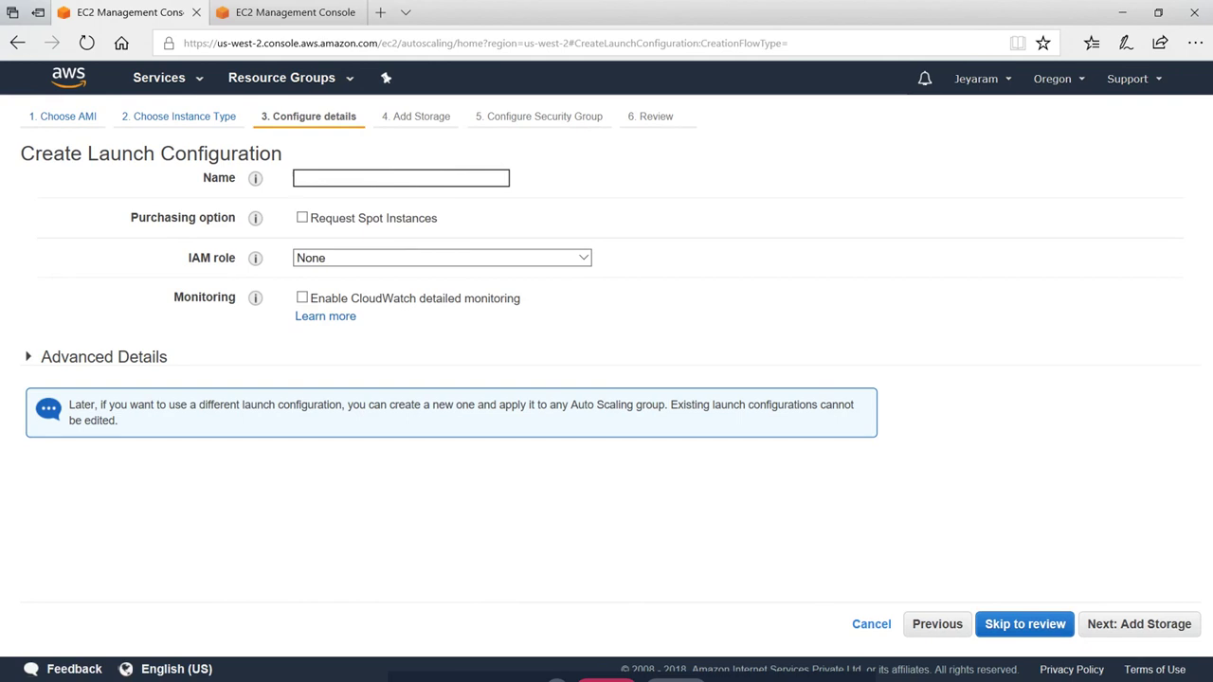
pyautogui.write('jeyfreecloud-advanced')
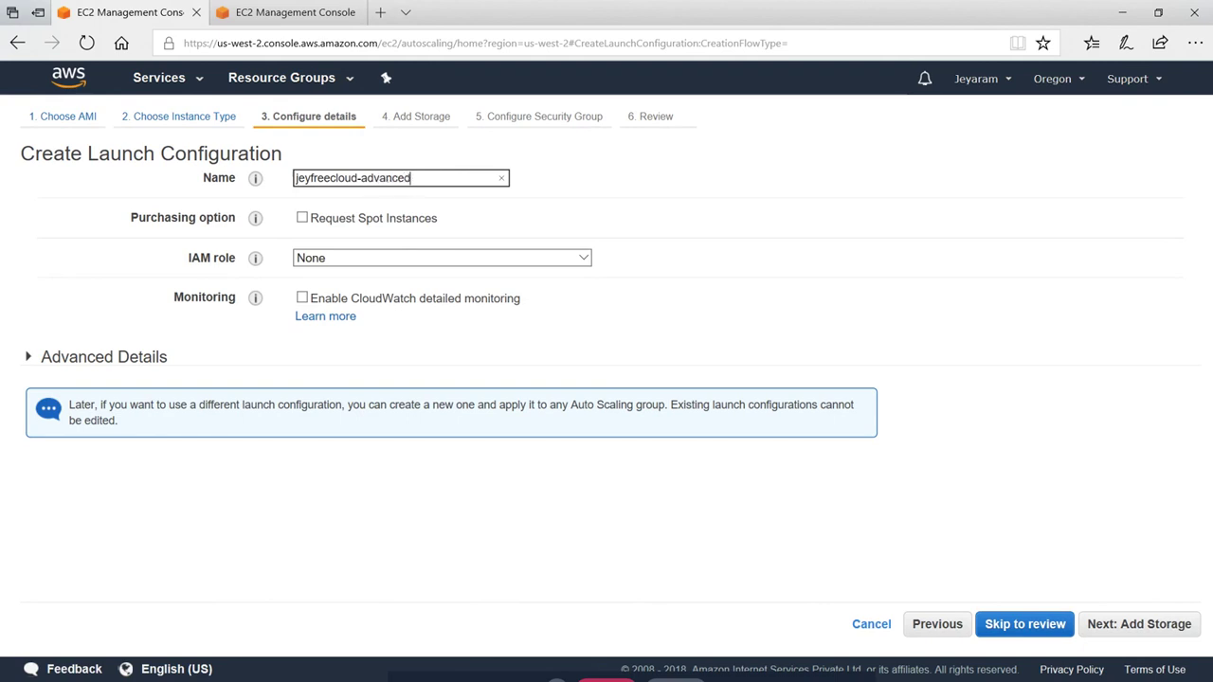
pyautogui.write('-lc')
# Paste the startup shell script into the launch configuration's User data box
pyautogui.click(24, 355)
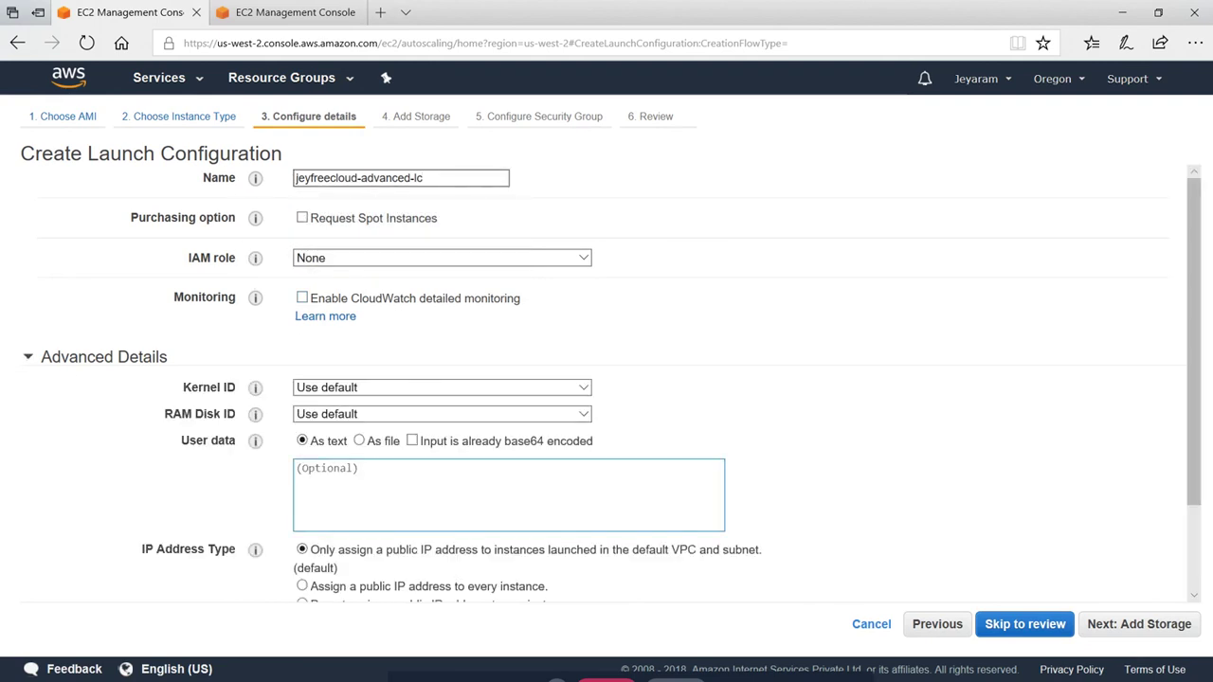
pyautogui.scroll(-2, 401, 437)
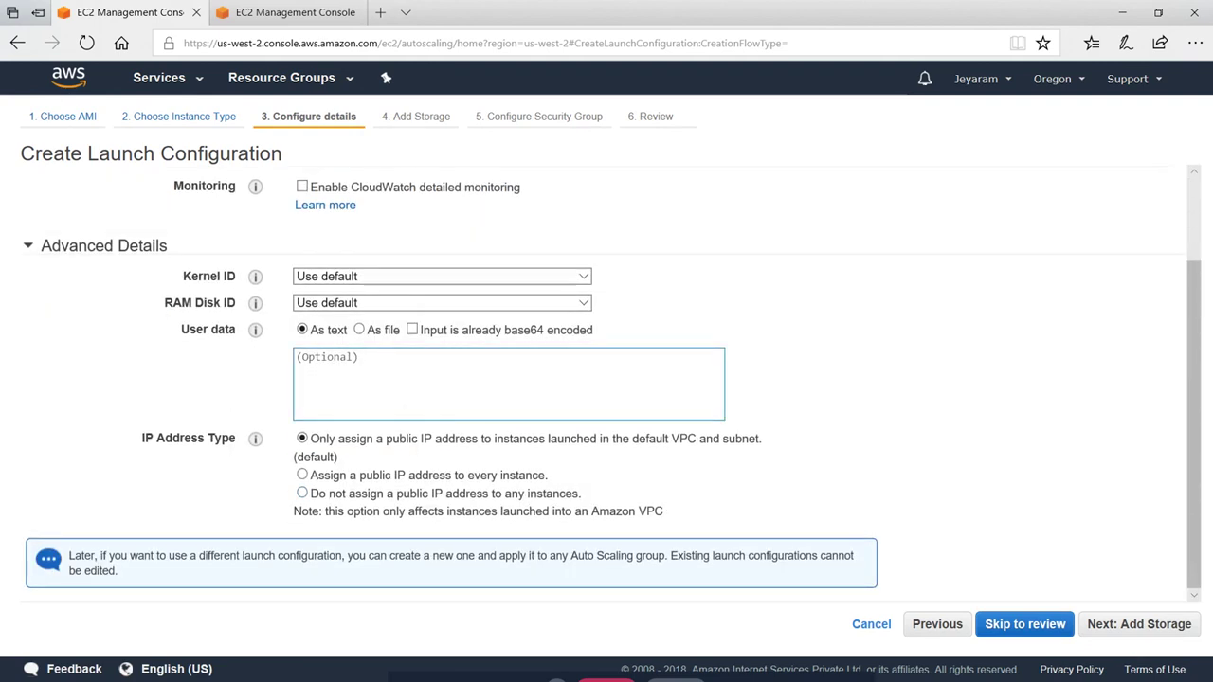
pyautogui.write('yum -y install httpd php mysql php-mysql chkconfig httpd on /etc/init.d/httpd start cd /tmp wget http://us-east-1-aws-training.s3.amazonaws.com/self-paced-lab-4/examplefiles-as.zip unzip examplefiles-as.zip mv examplefiles-as/* /var/www/html')
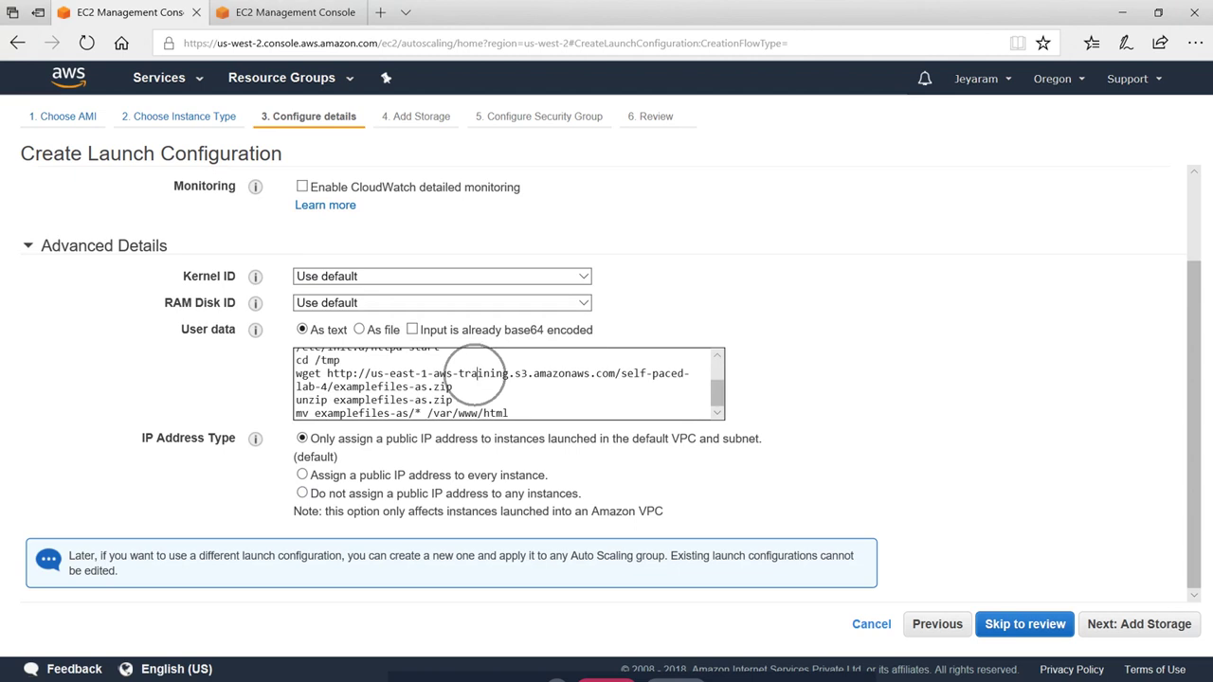
# Review the script's examplefiles-as.zip download and move-to-/var/www/html lines
pyautogui.scroll(1, 514, 371)
pyautogui.scroll(1, 476, 418)
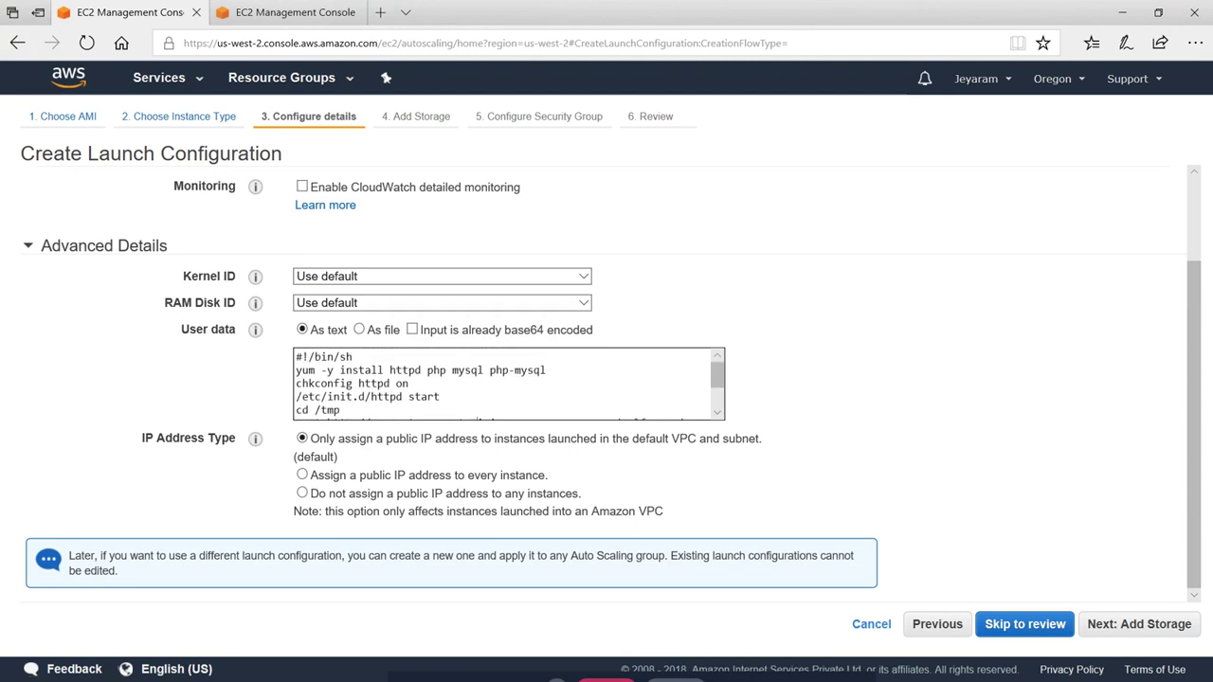
pyautogui.scroll(-1, 476, 390)
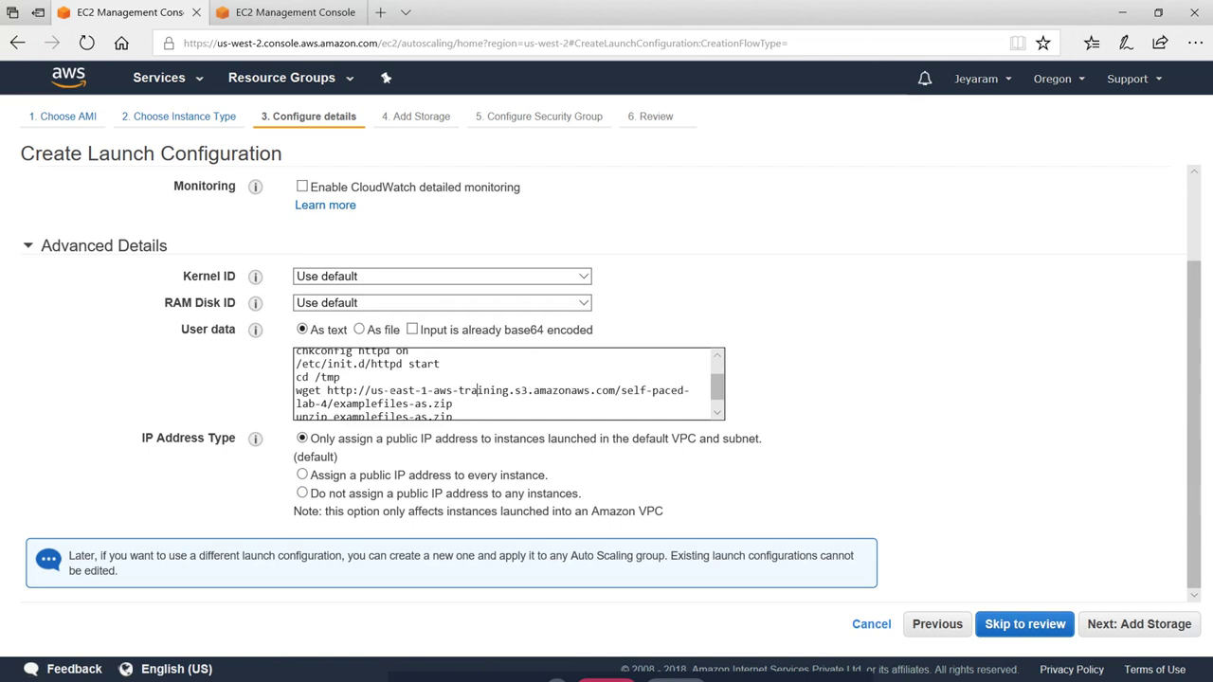
pyautogui.scroll(-1, 476, 390)
pyautogui.doubleClick(377, 387)
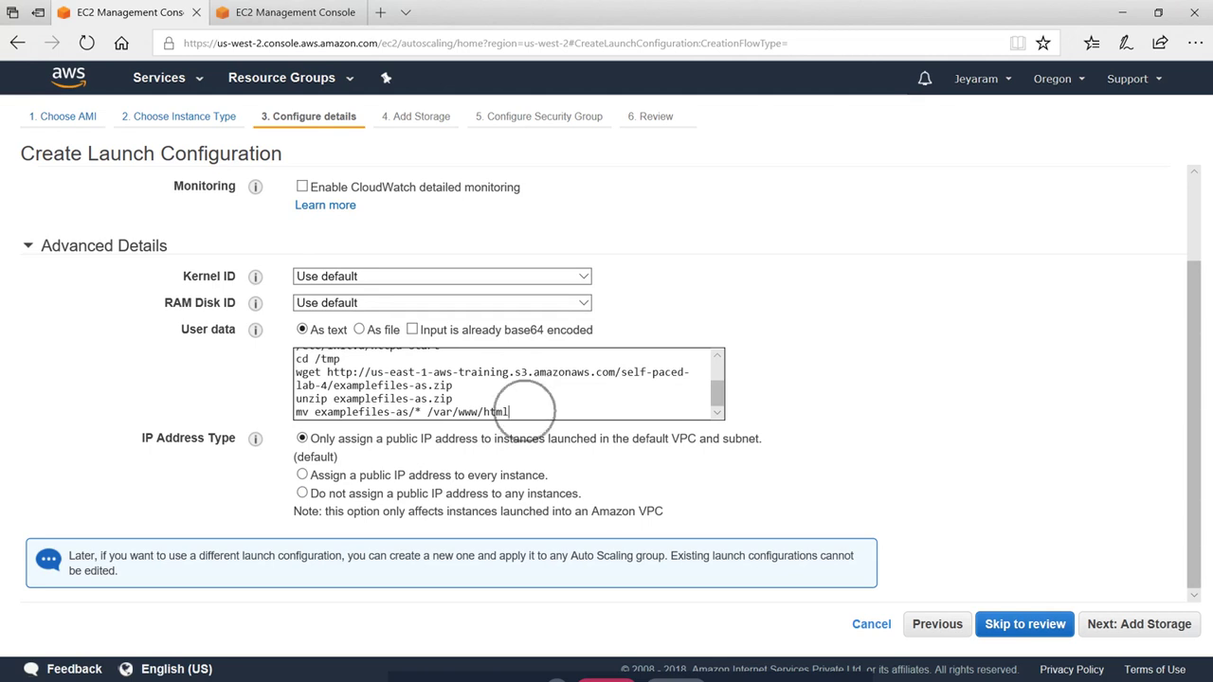
pyautogui.moveTo(574, 407); pyautogui.dragTo(273, 384)
pyautogui.click(856, 405)
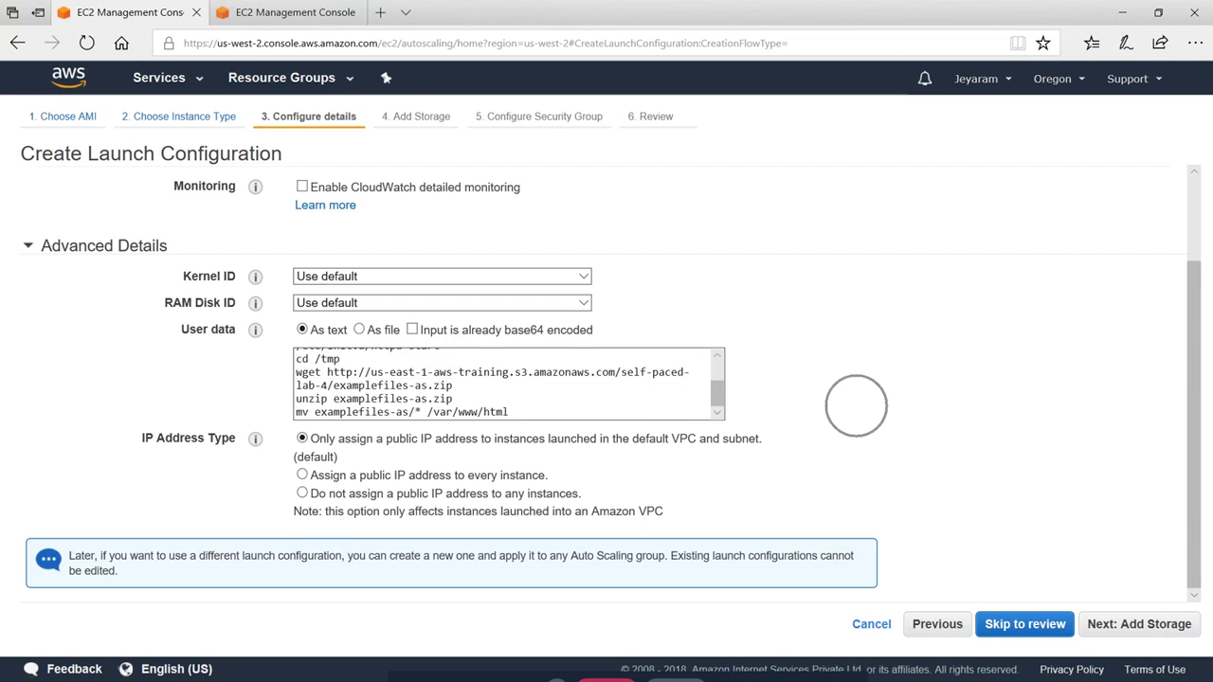
pyautogui.scroll(2, 933, 494)
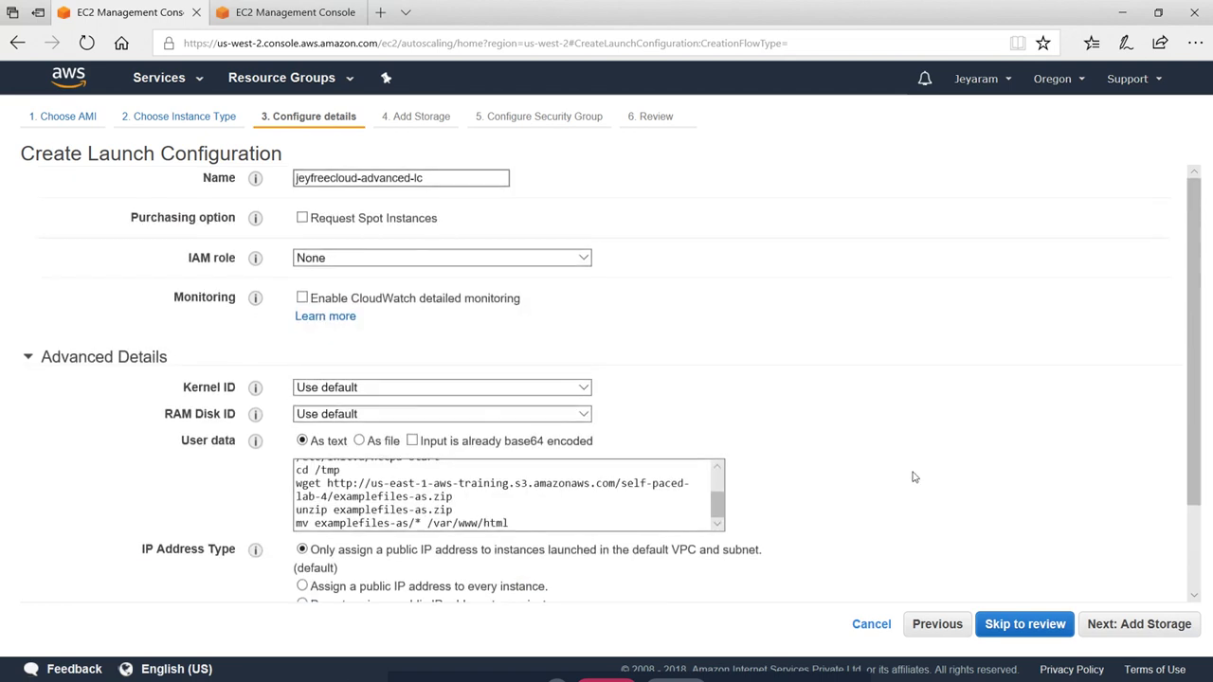
pyautogui.scroll(-2, 909, 474)
# Keep default storage, assign the existing Practice-ec2 security group, and reach the Review step
pyautogui.click(413, 399)
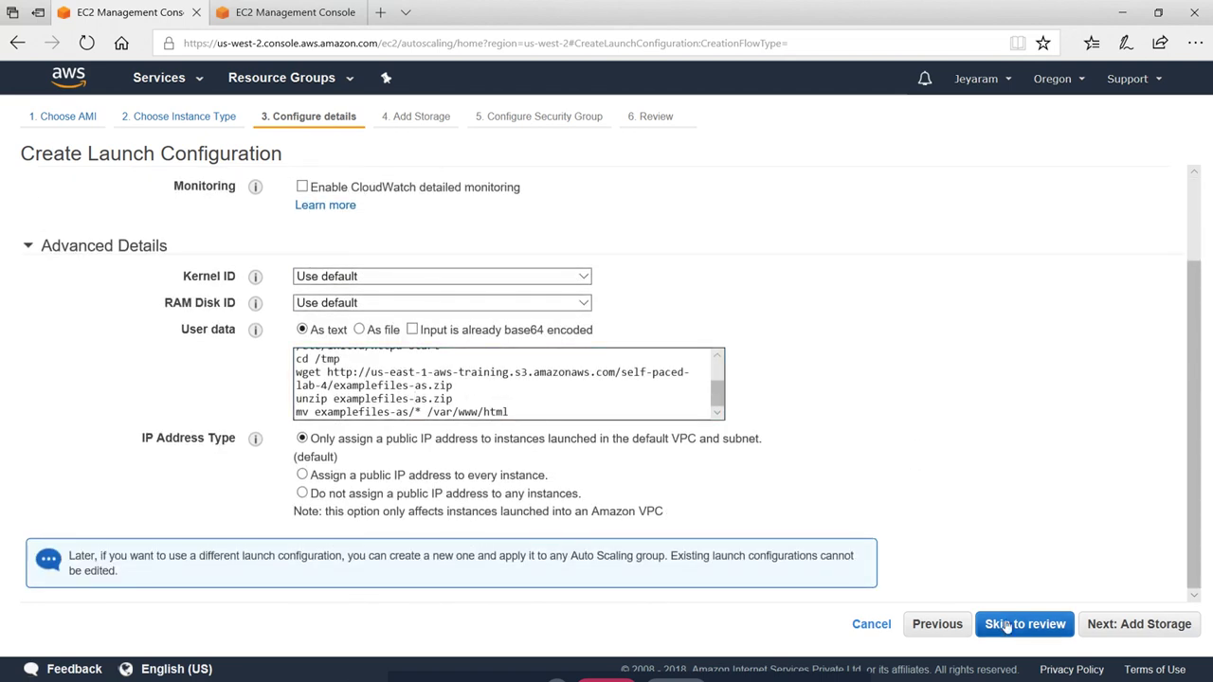
pyautogui.click(1157, 625)
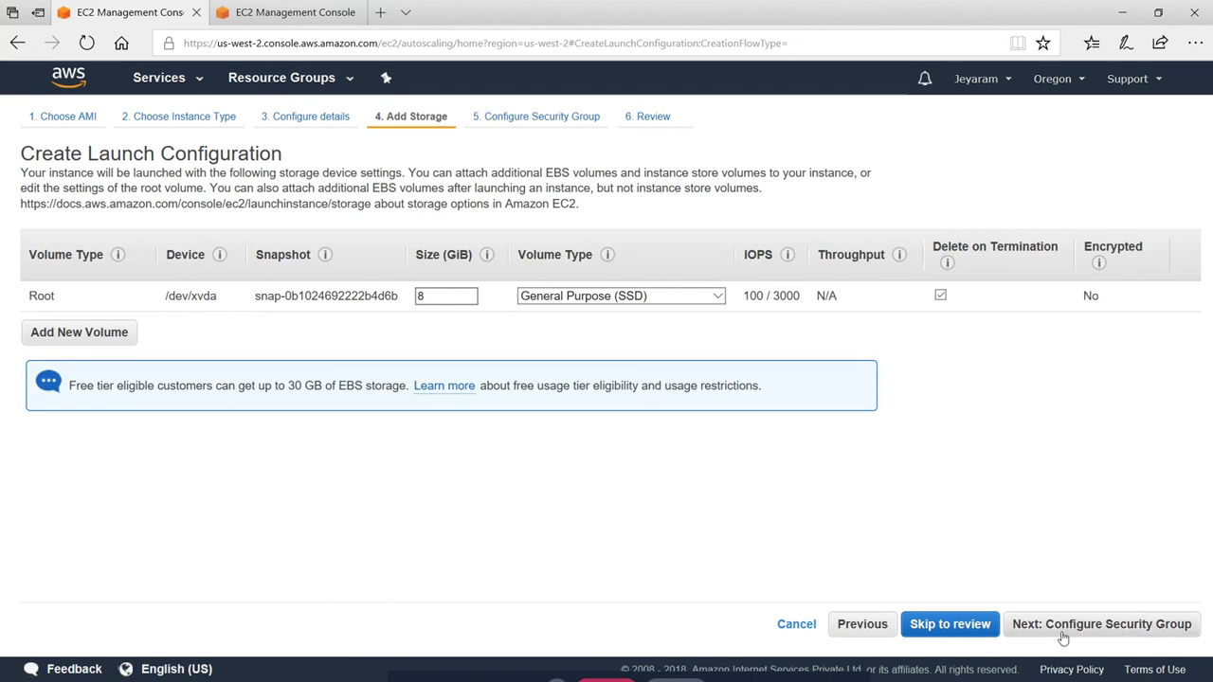
pyautogui.click(1127, 625)
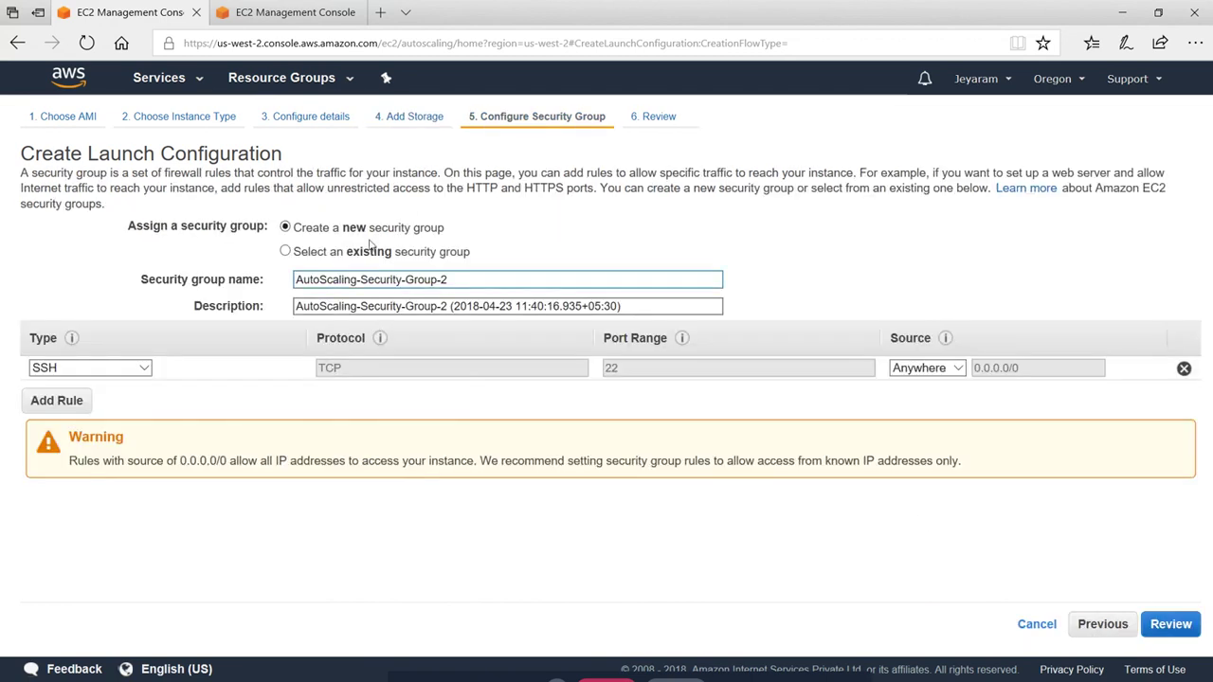
pyautogui.click(356, 252)
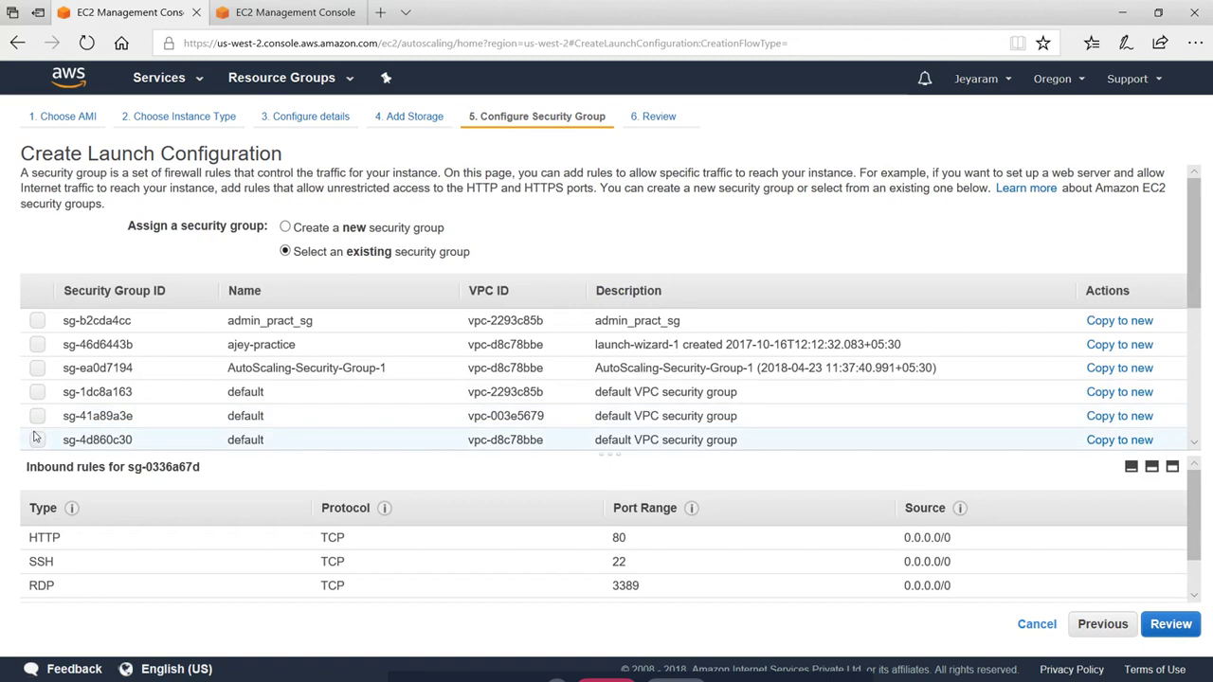
pyautogui.scroll(-2, 606, 417)
pyautogui.scroll(-2, 37, 417)
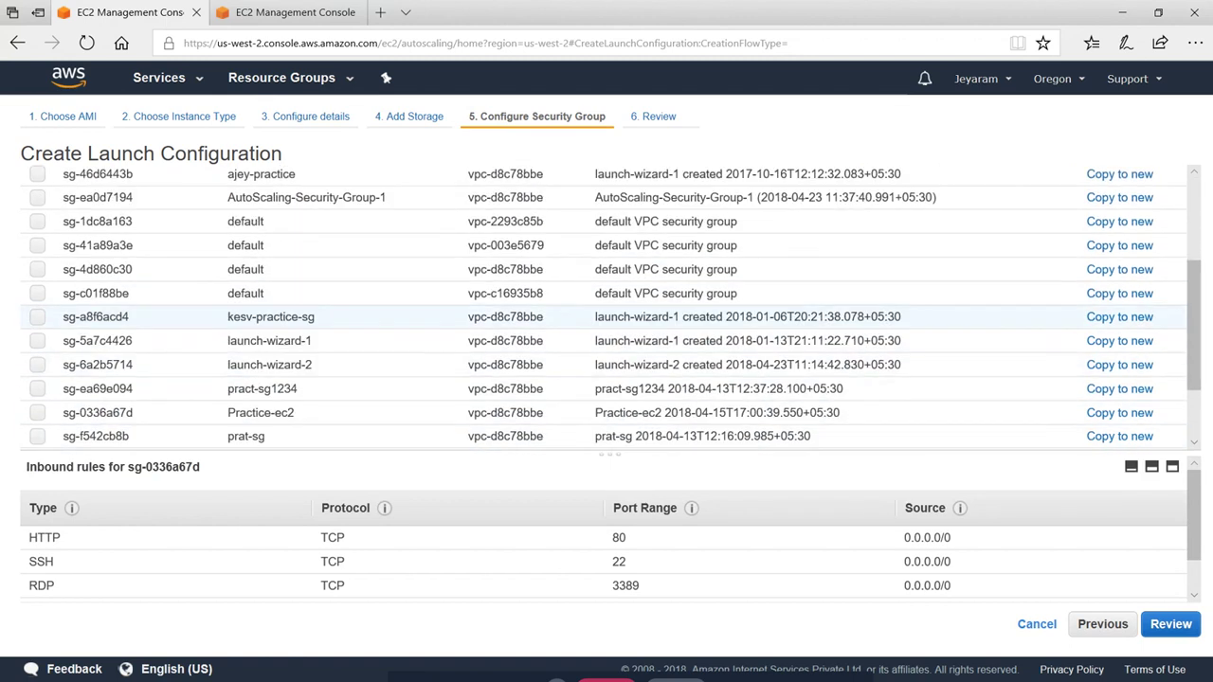
pyautogui.click(37, 412)
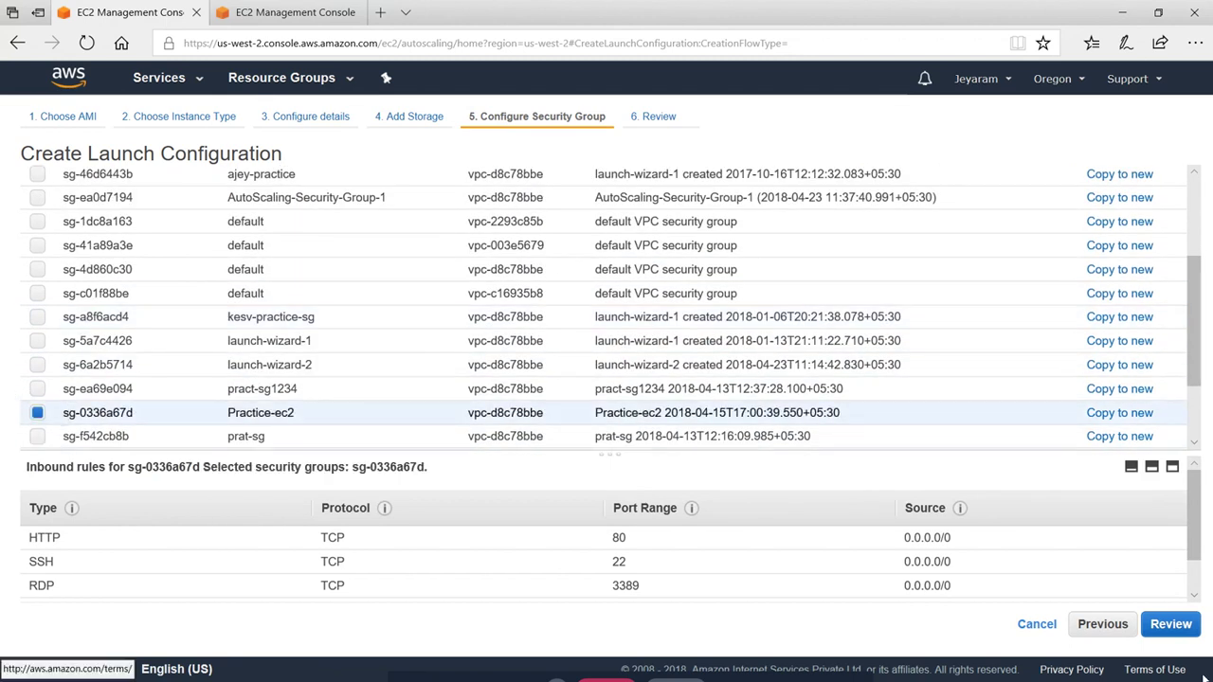
pyautogui.click(1171, 624)
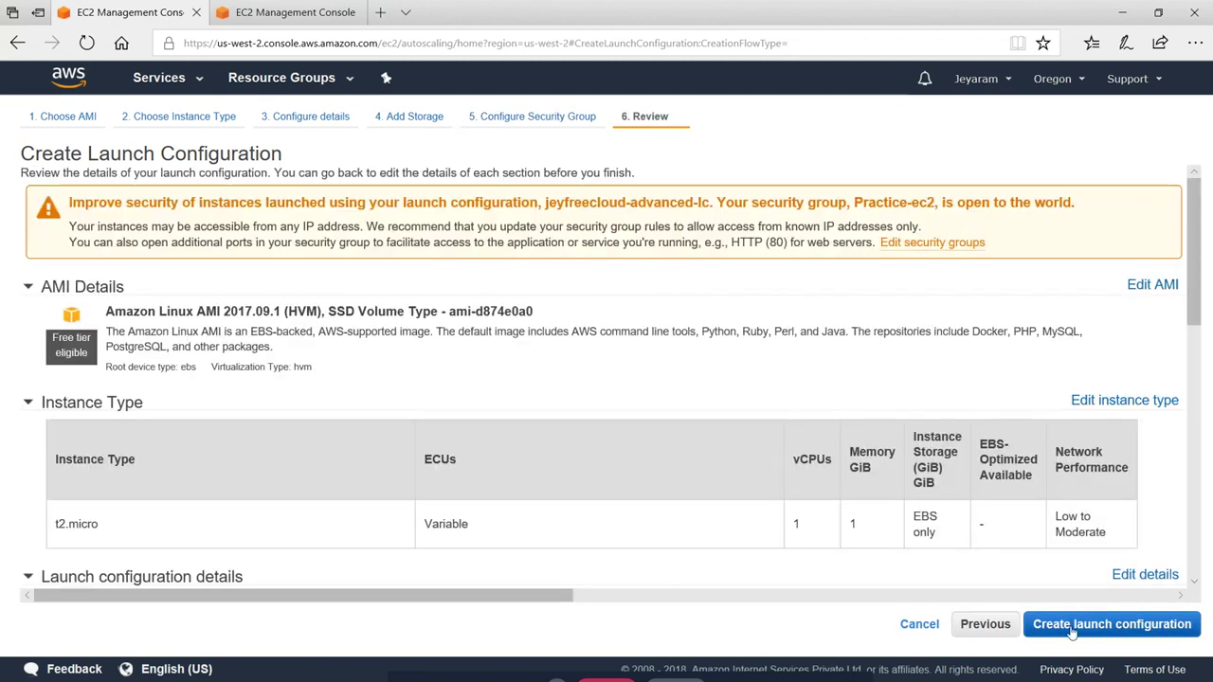
# Create jeyfreecloud-advanced-lc with the practice-ec2 key pair and begin an Auto Scaling group from it
pyautogui.click(1135, 642)
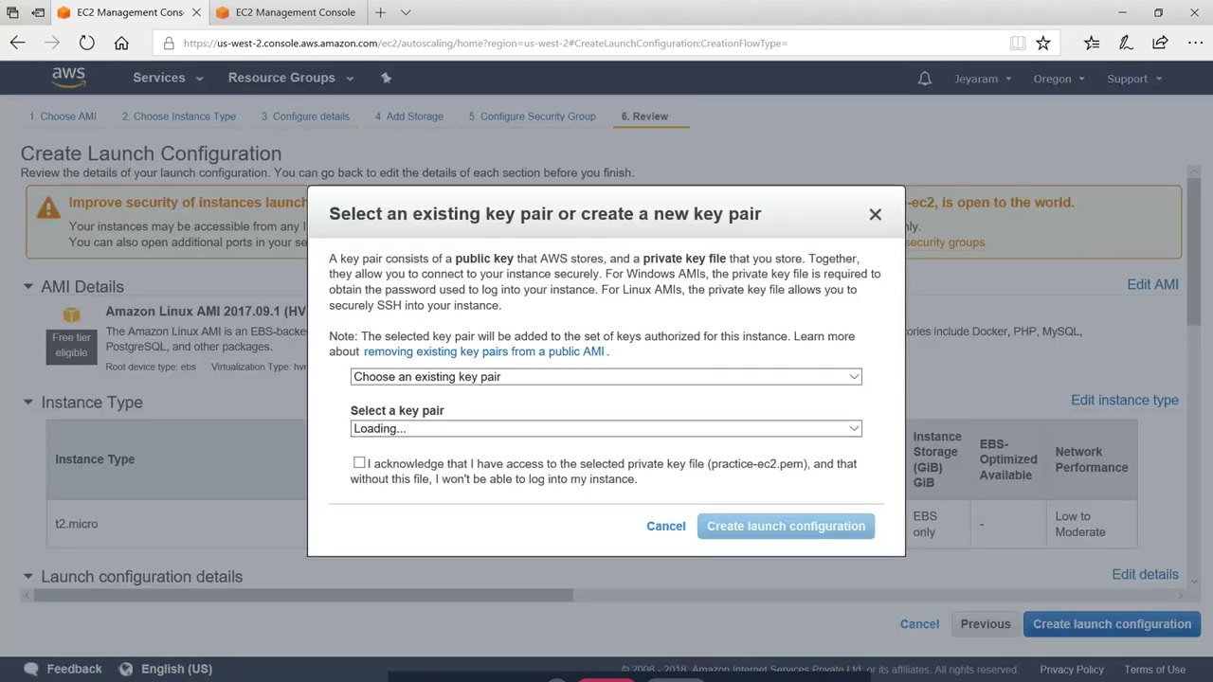
pyautogui.click(449, 430)
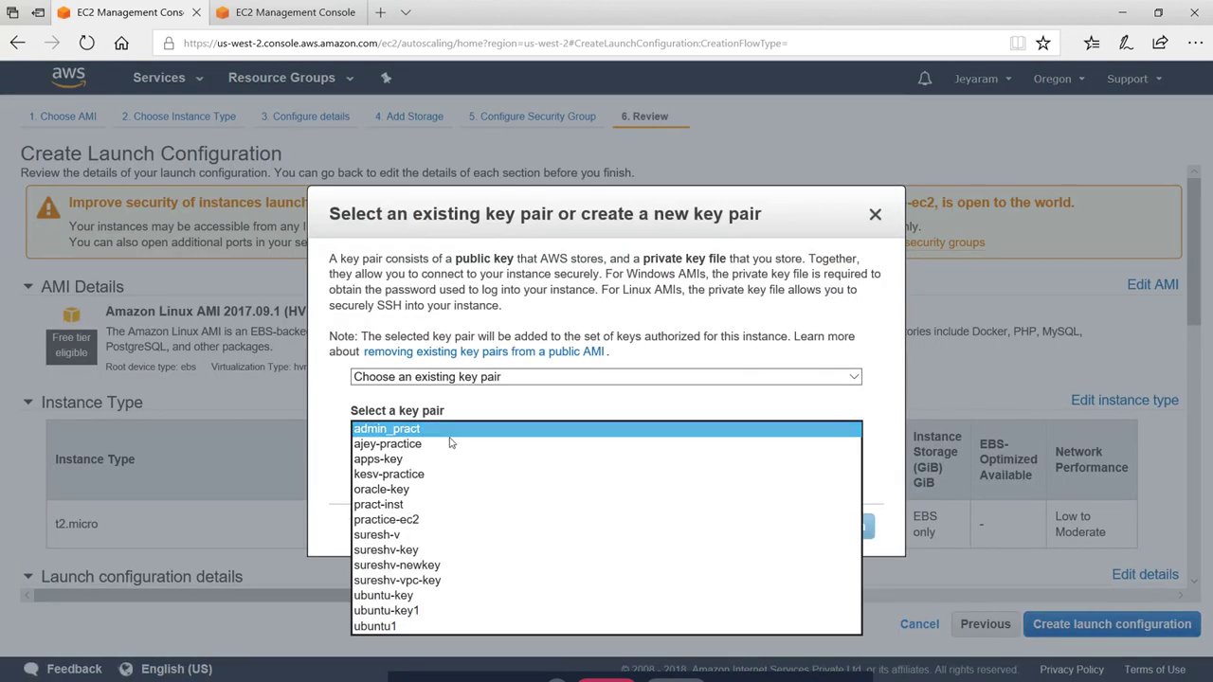
pyautogui.click(412, 520)
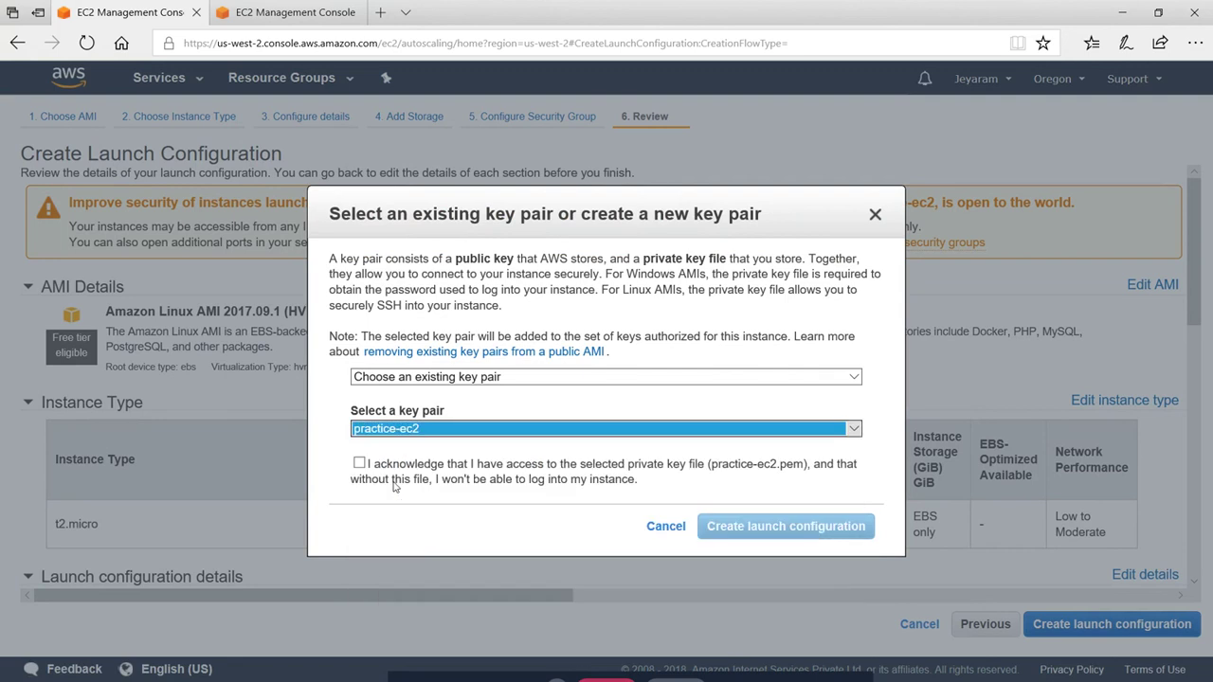
pyautogui.click(359, 464)
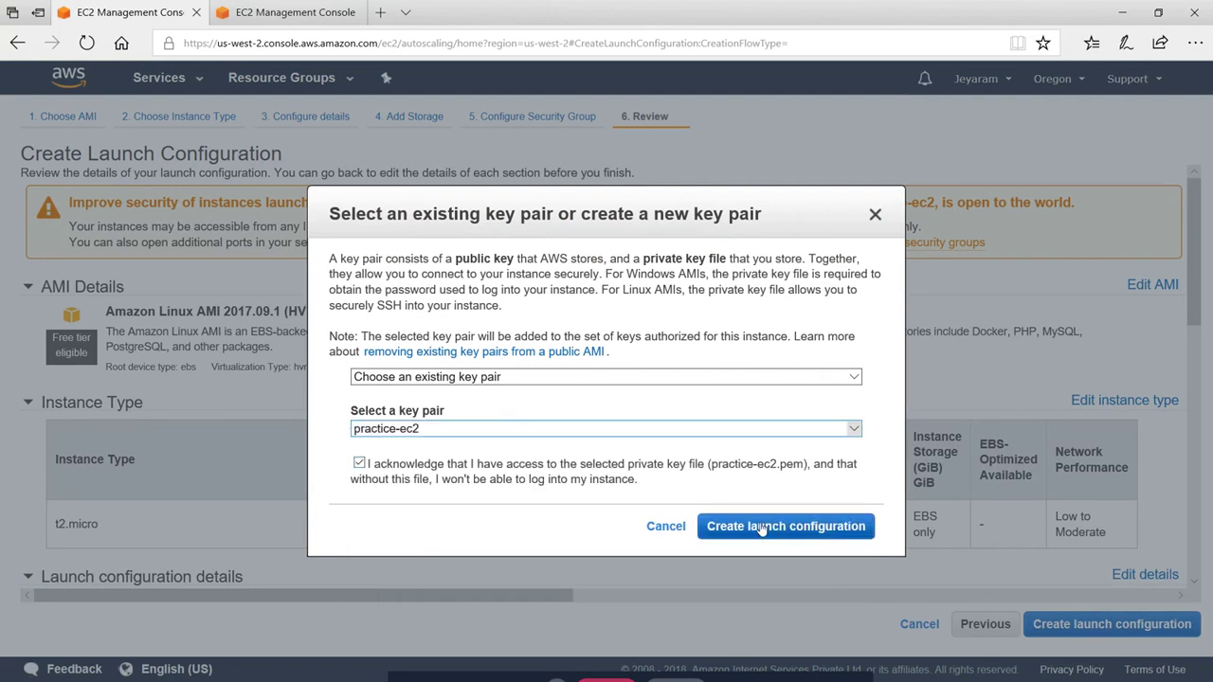
pyautogui.click(826, 532)
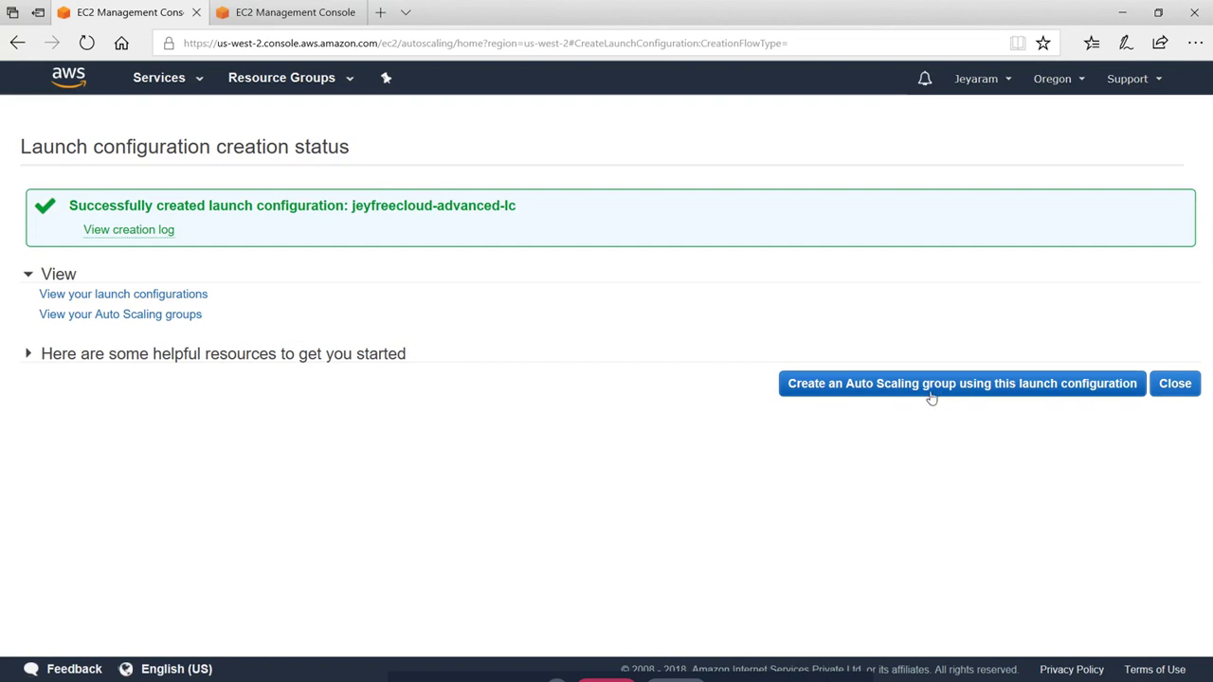
pyautogui.click(1040, 384)
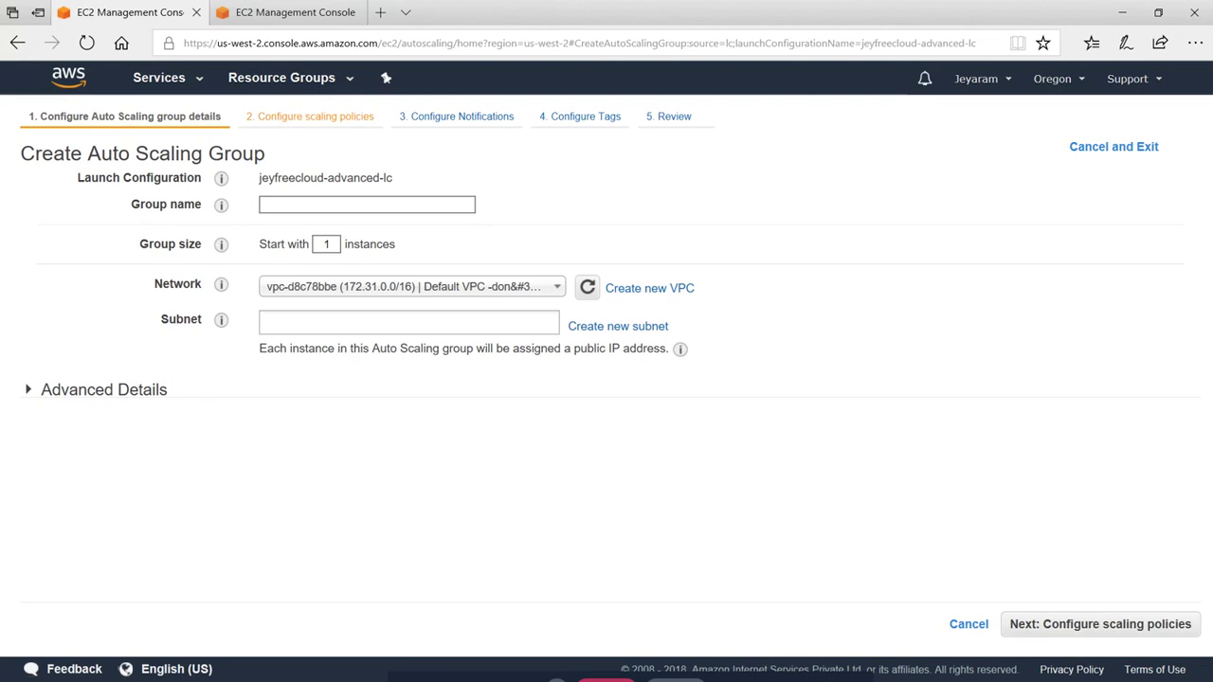
# Name the Auto Scaling group jeyfreecloud-advanced-asg, starting with 2 instances
pyautogui.click(277, 205)
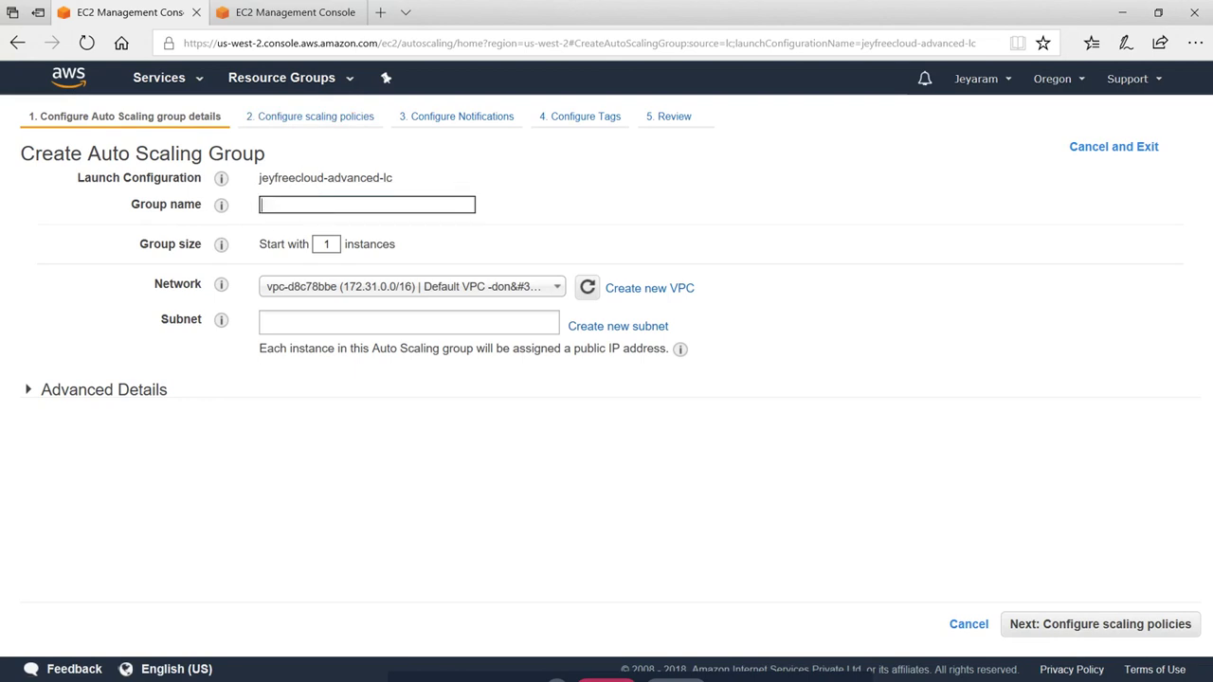
pyautogui.write('jeyfreecloud-avanced-asg')
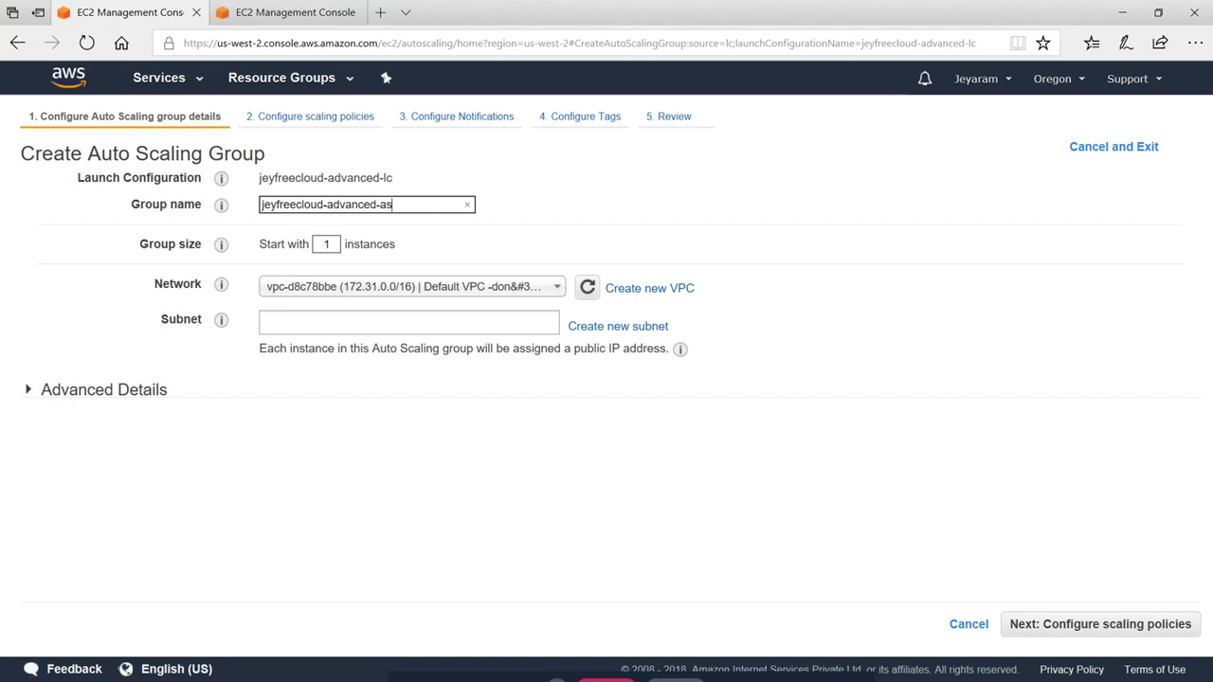
pyautogui.click(327, 243)
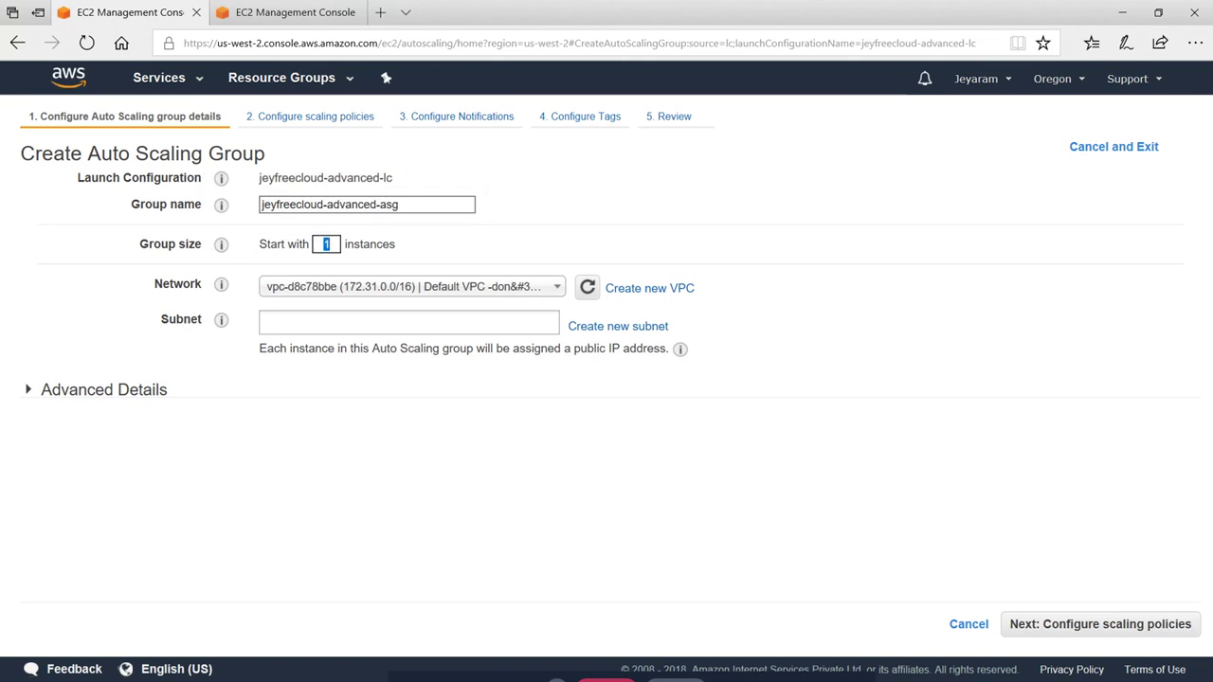
pyautogui.write('2')
# Add the default subnets in us-west-2b, us-west-2c and us-west-2a
pyautogui.click(383, 322)
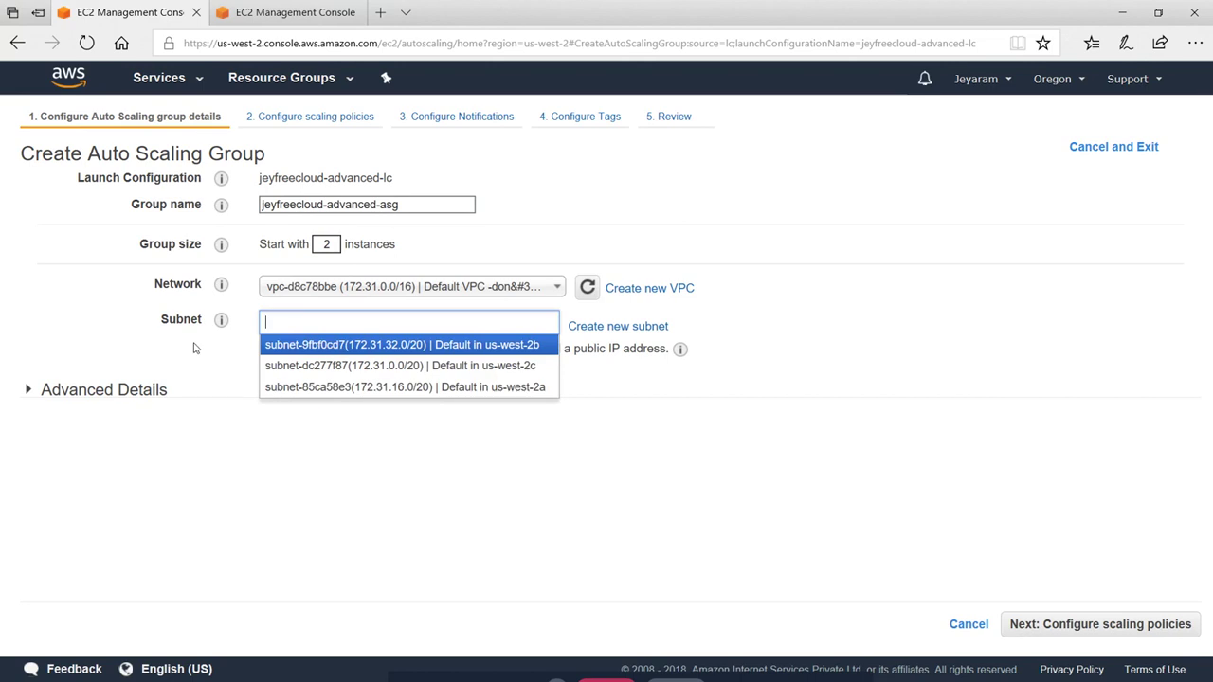
pyautogui.click(328, 344)
pyautogui.click(313, 353)
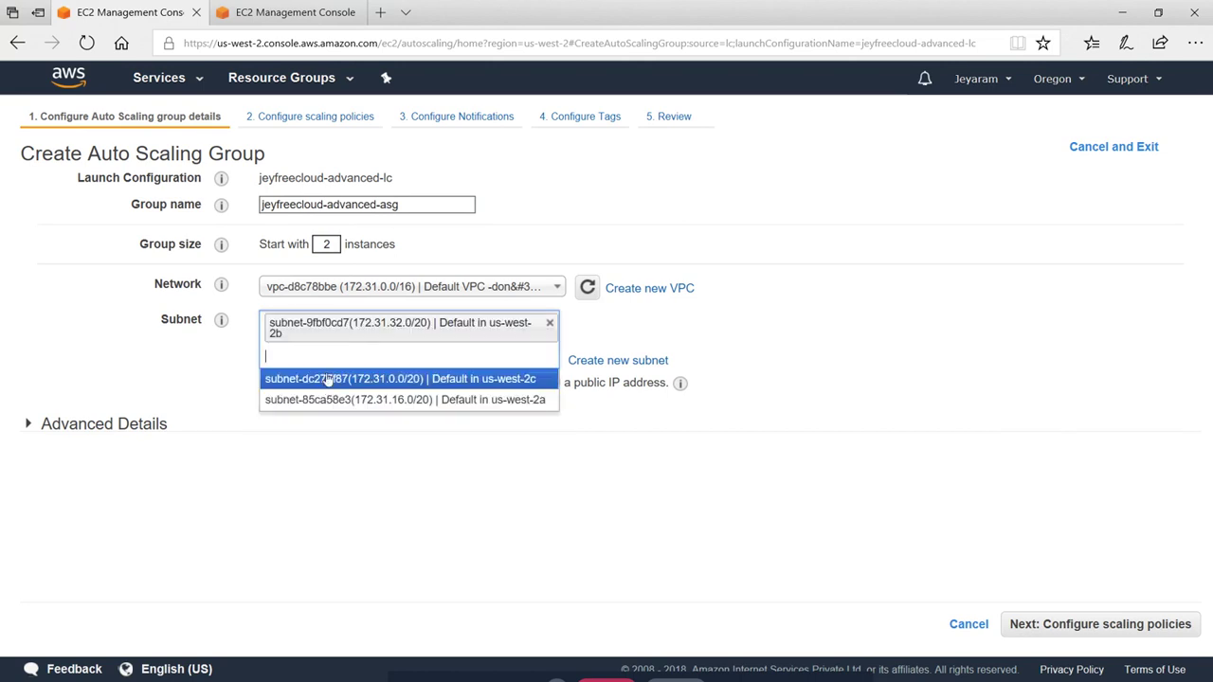
pyautogui.click(325, 376)
pyautogui.click(327, 379)
pyautogui.press('Return')
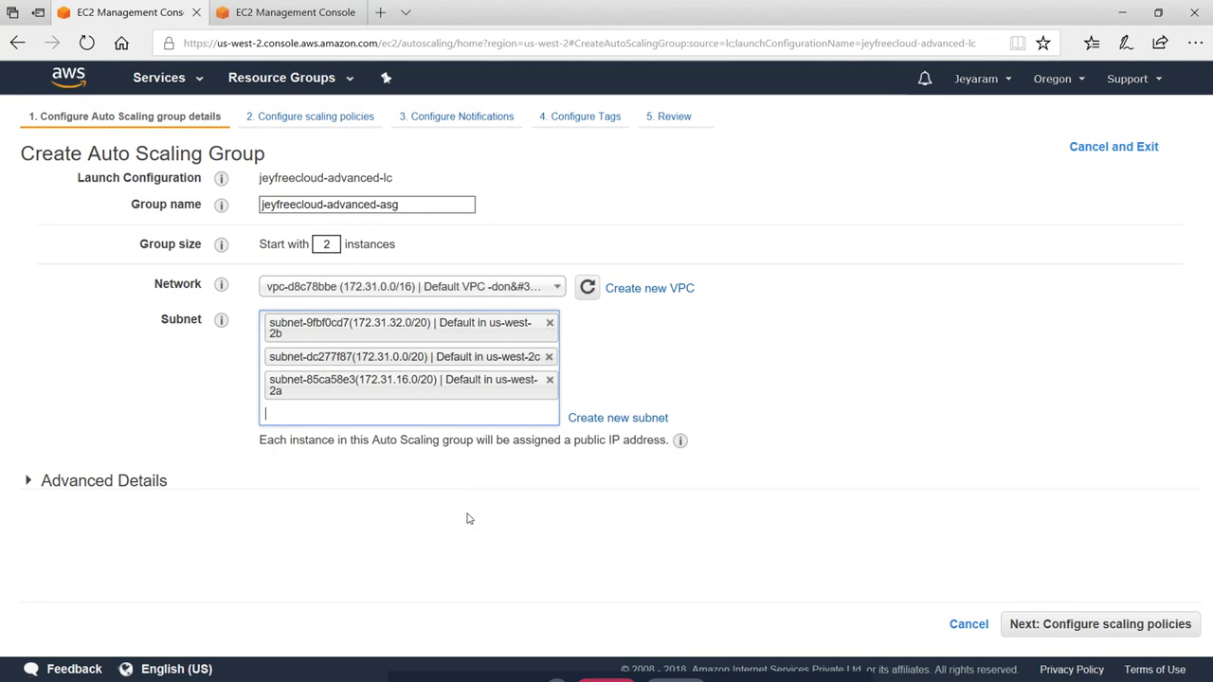
# Expand Advanced Details, keeping no load balancer and a 299-second health check grace period
pyautogui.click(29, 480)
pyautogui.scroll(-1, 284, 503)
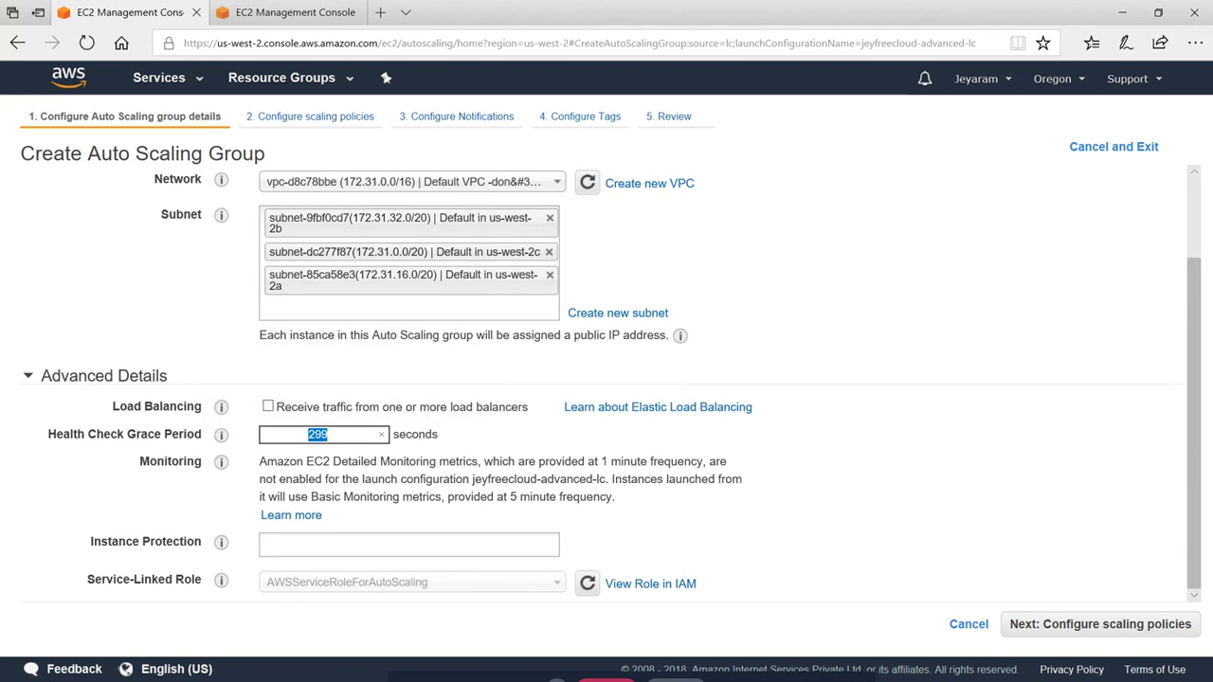
pyautogui.click(520, 436)
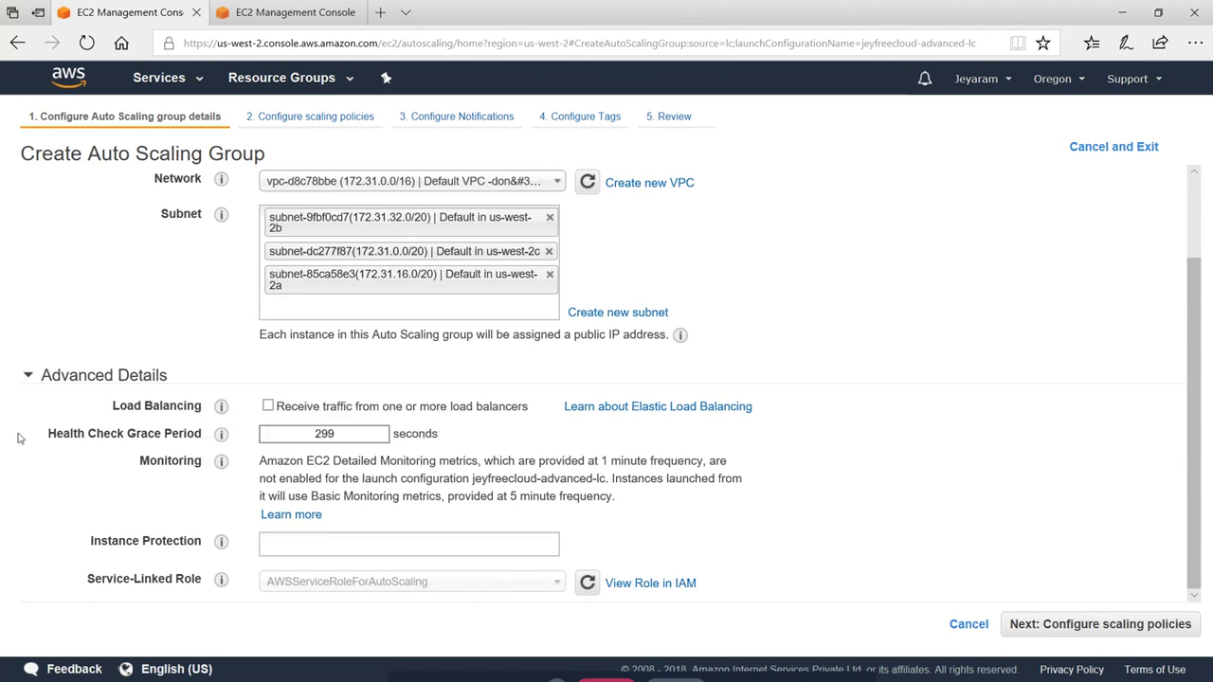
pyautogui.click(372, 439)
pyautogui.click(277, 418)
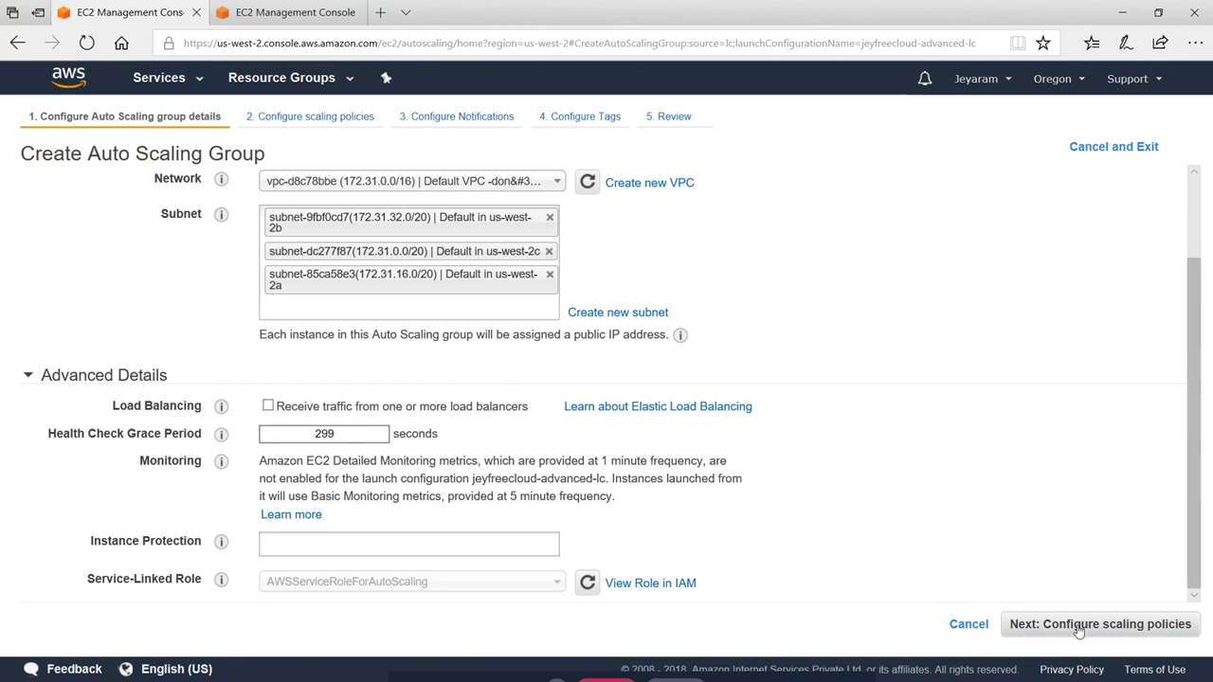
# Use scaling policies with the group sized between 2 and 5 instances
pyautogui.click(1161, 626)
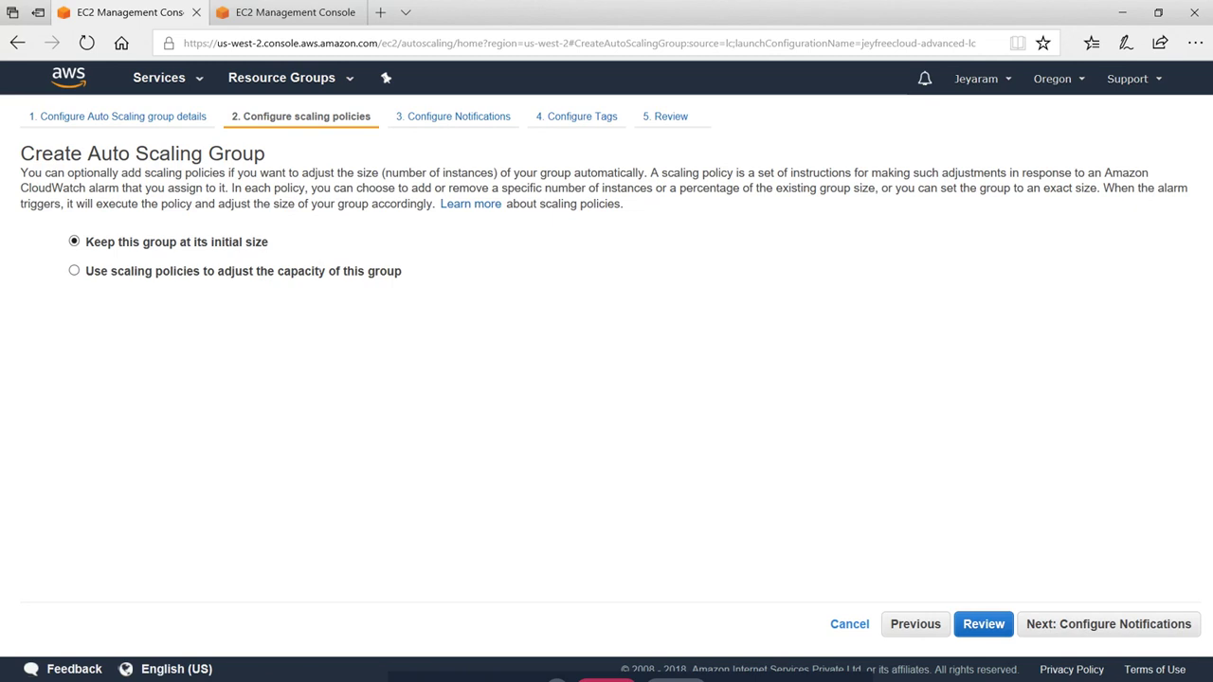
pyautogui.click(74, 270)
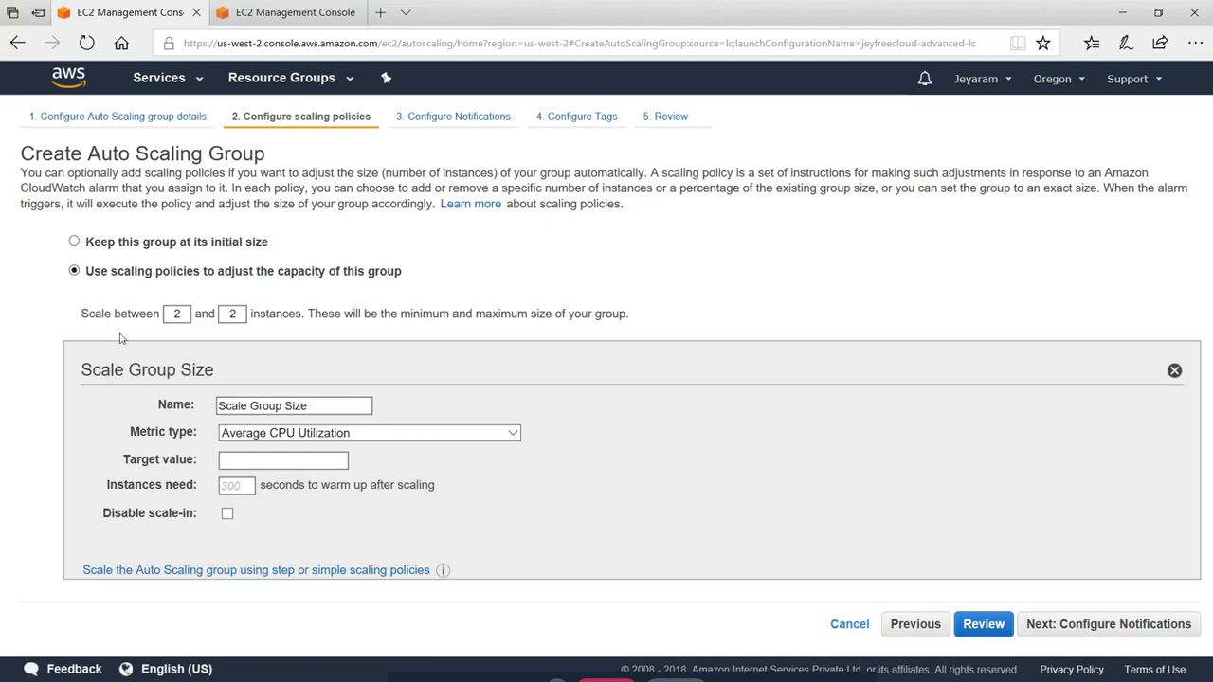
pyautogui.click(177, 314)
pyautogui.doubleClick(176, 314)
pyautogui.doubleClick(232, 313)
pyautogui.write('5')
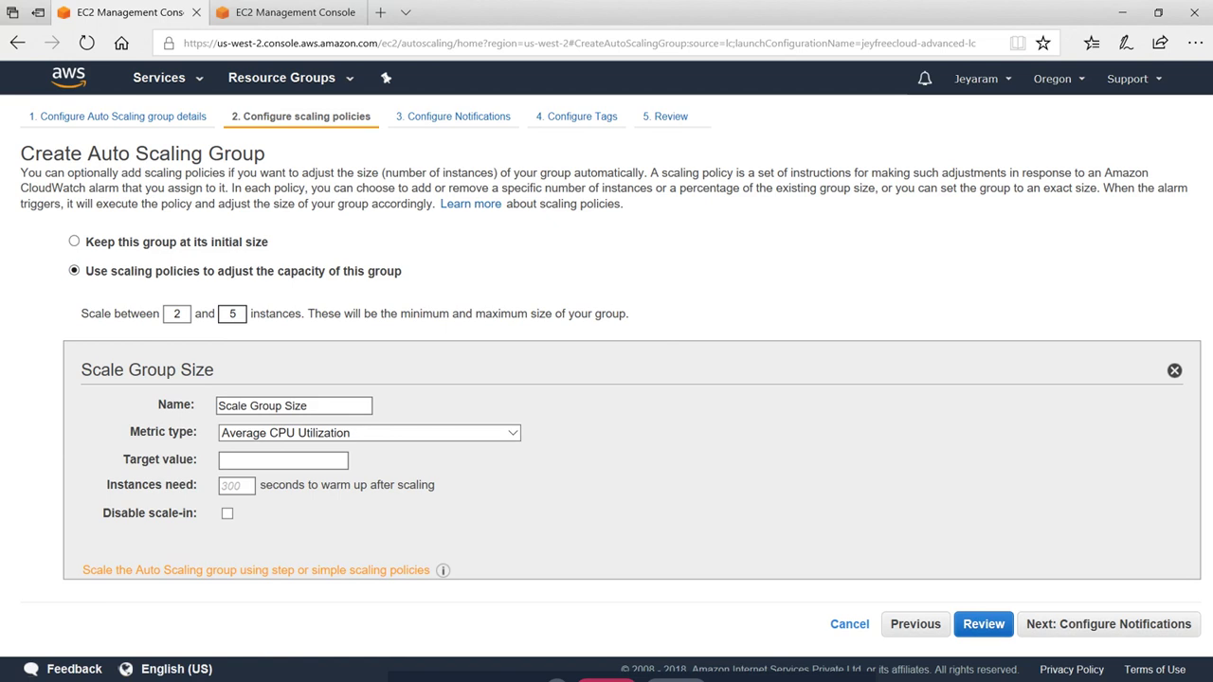
# Switch to a step scaling policy and name the increase policy High CPU
pyautogui.click(297, 571)
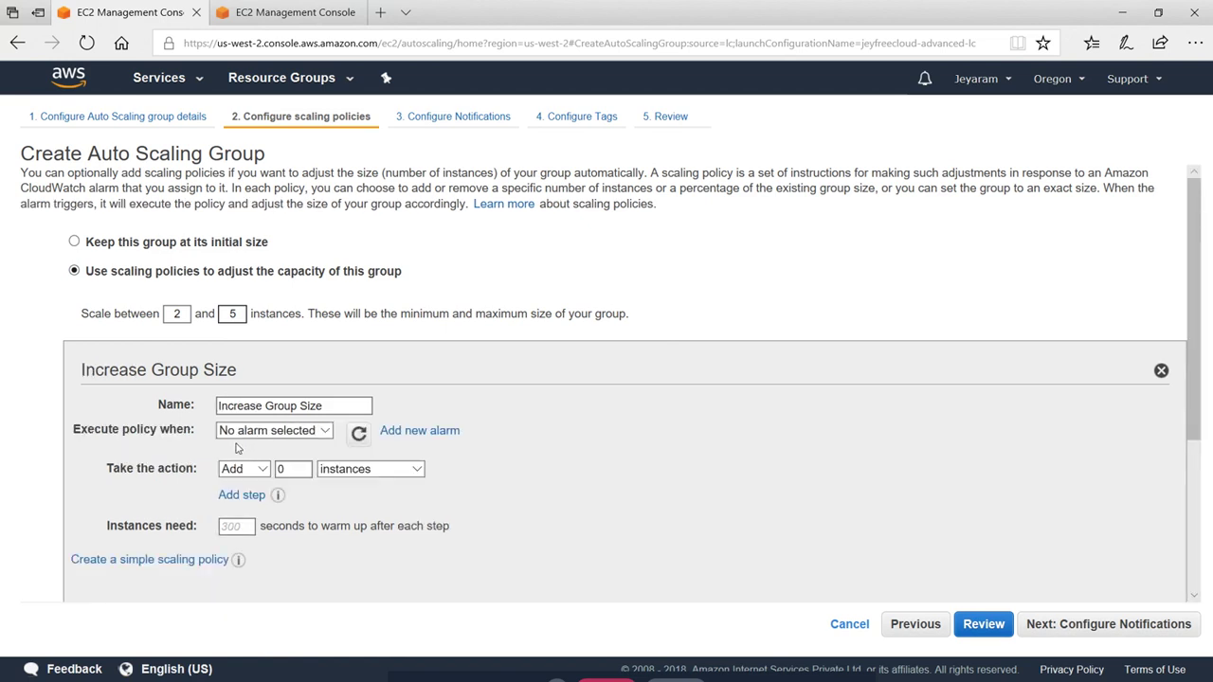
pyautogui.click(218, 408)
pyautogui.moveTo(339, 408); pyautogui.dragTo(181, 406)
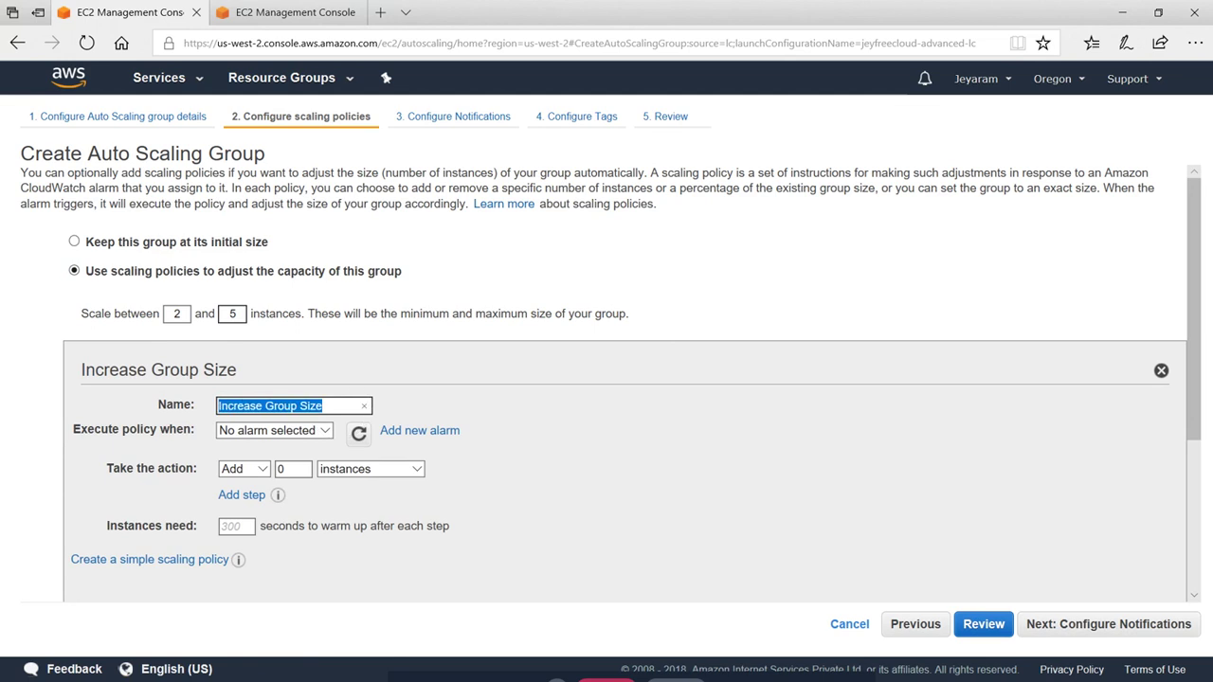
pyautogui.write('High CPU')
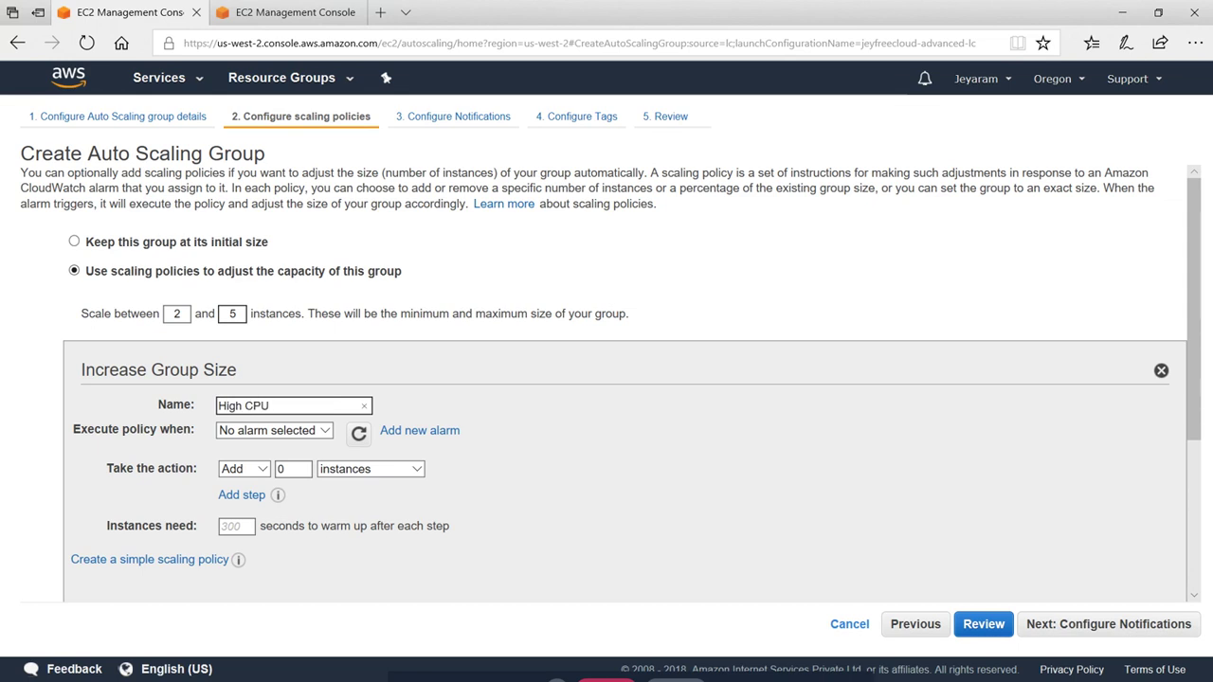
pyautogui.click(729, 475)
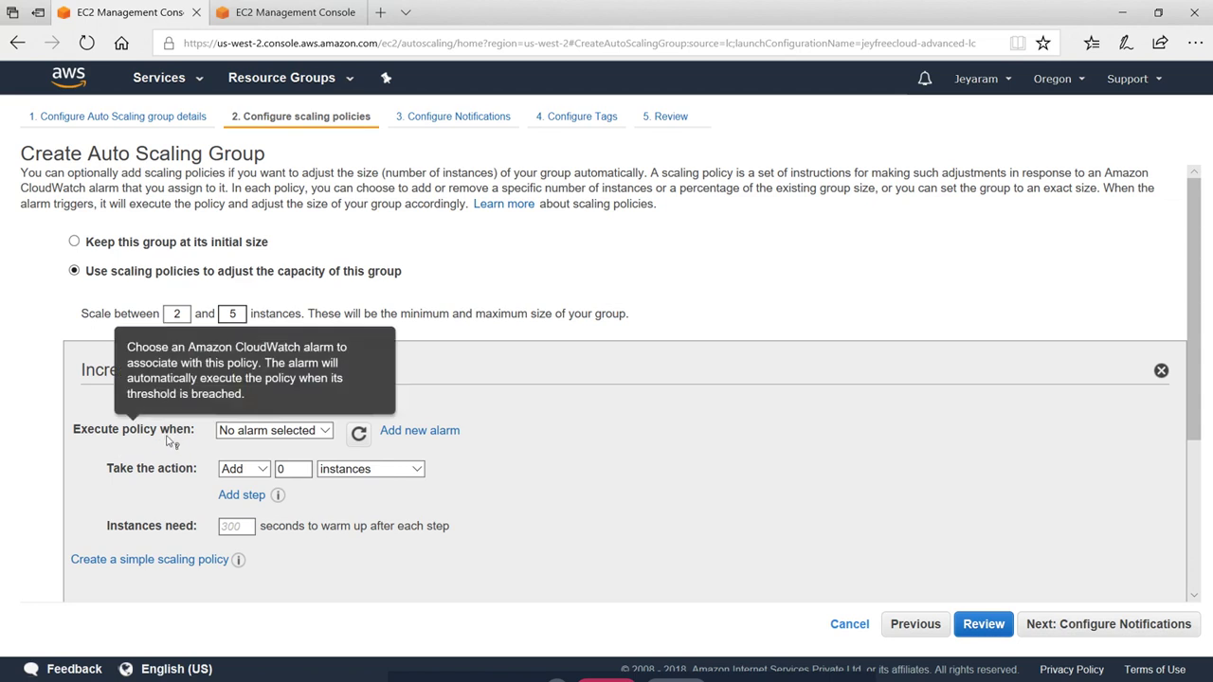
pyautogui.click(318, 433)
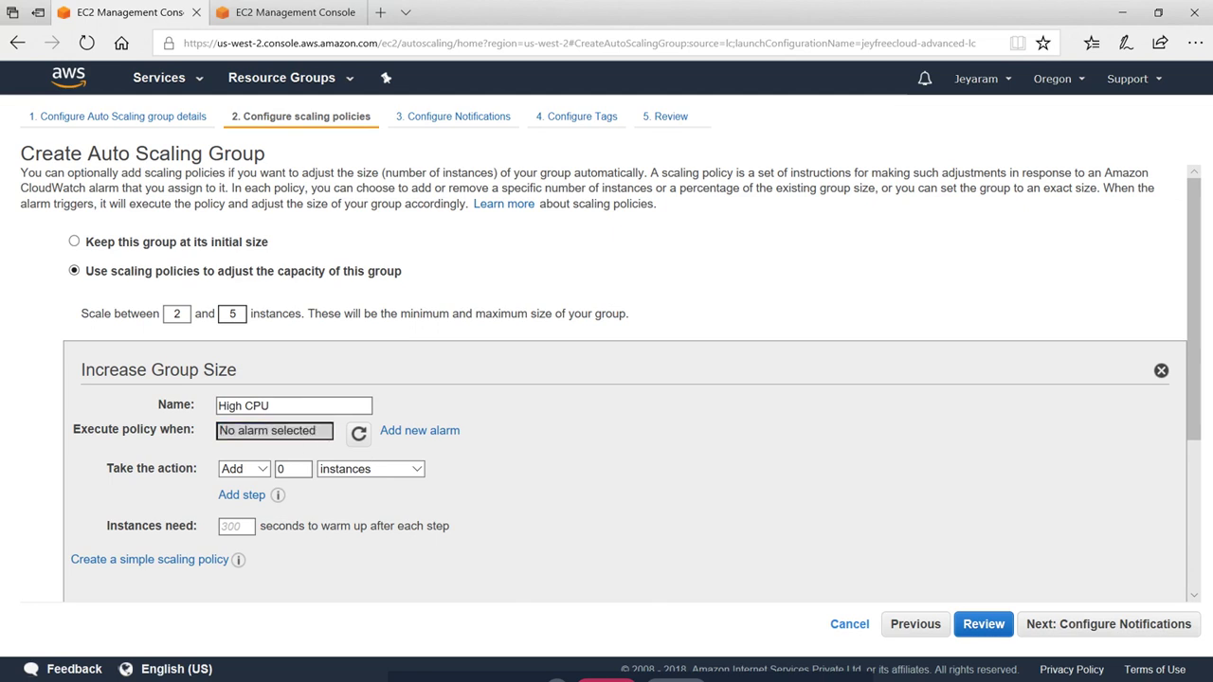
# Add a new alarm that notifies a newly created topic named High CPU
pyautogui.click(419, 432)
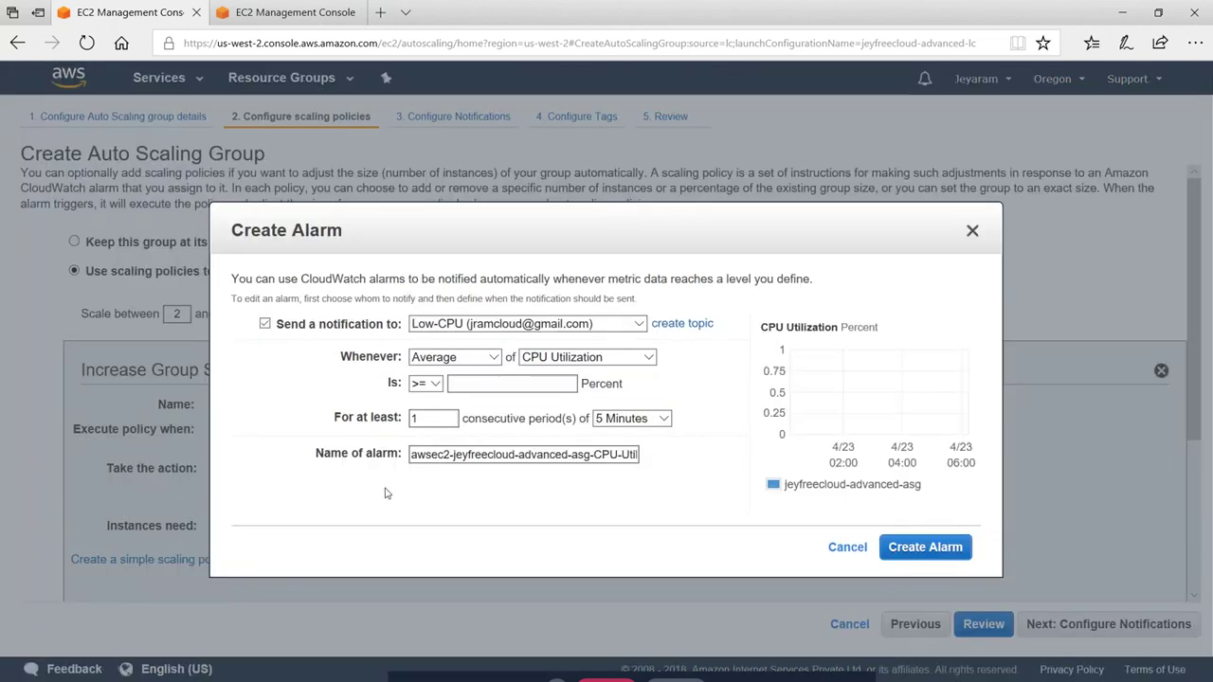
pyautogui.click(468, 323)
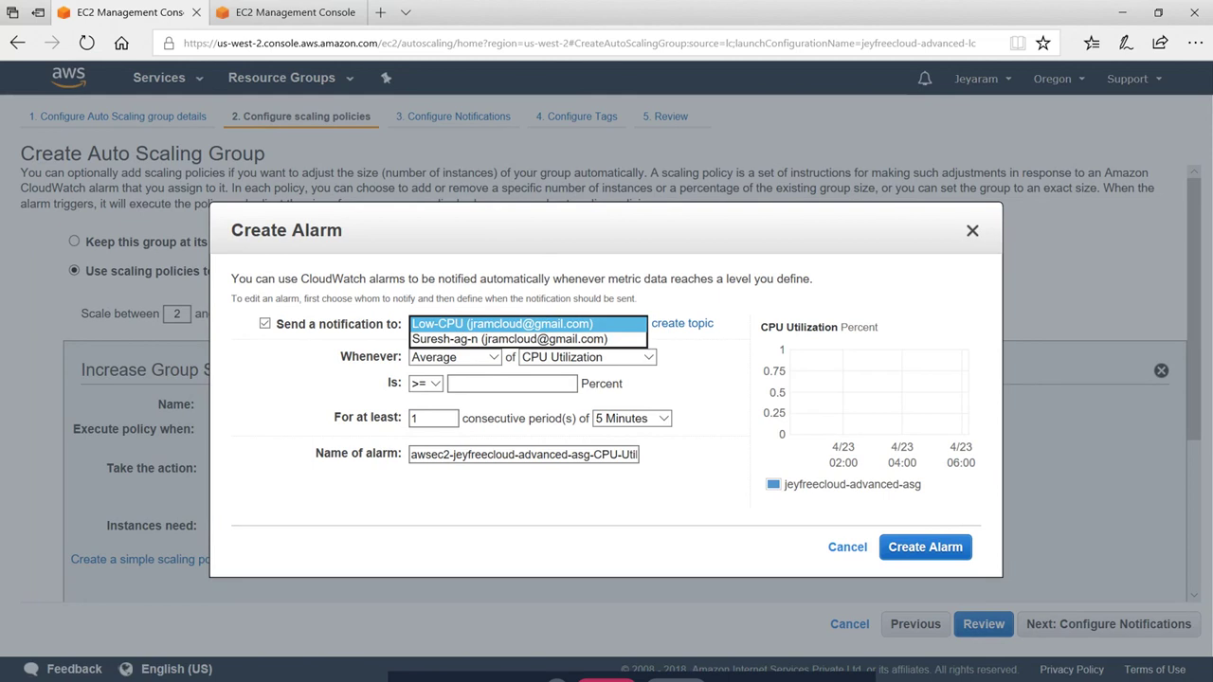
pyautogui.click(502, 323)
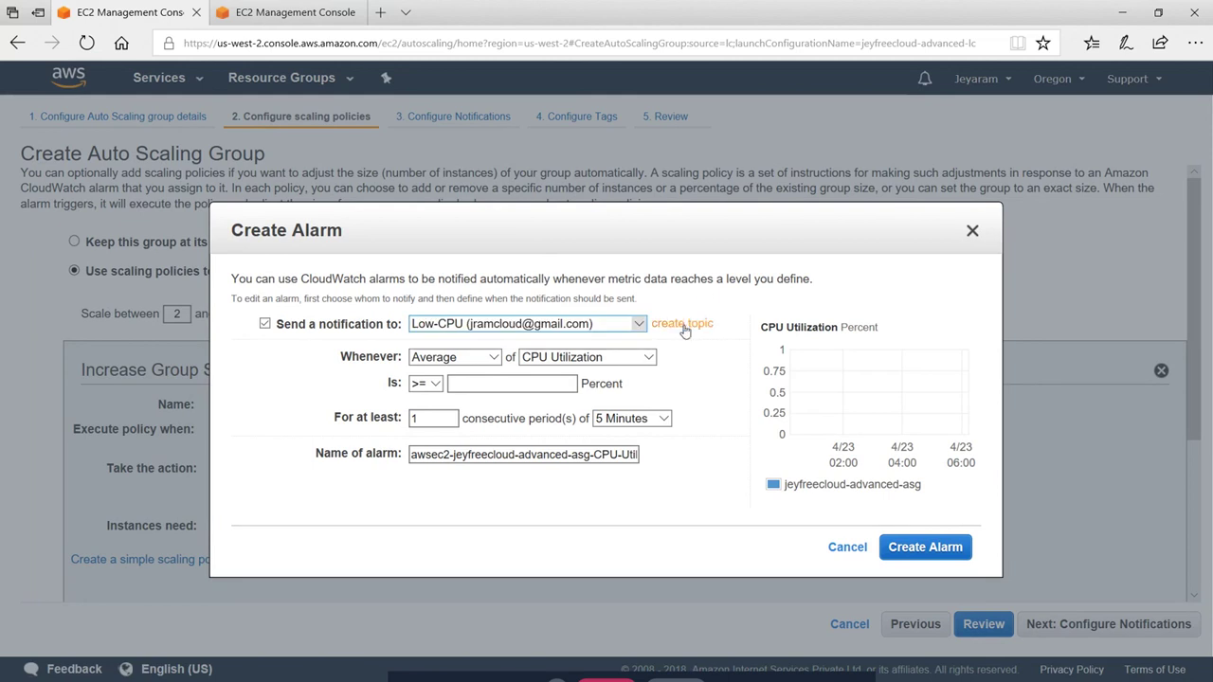
pyautogui.click(683, 324)
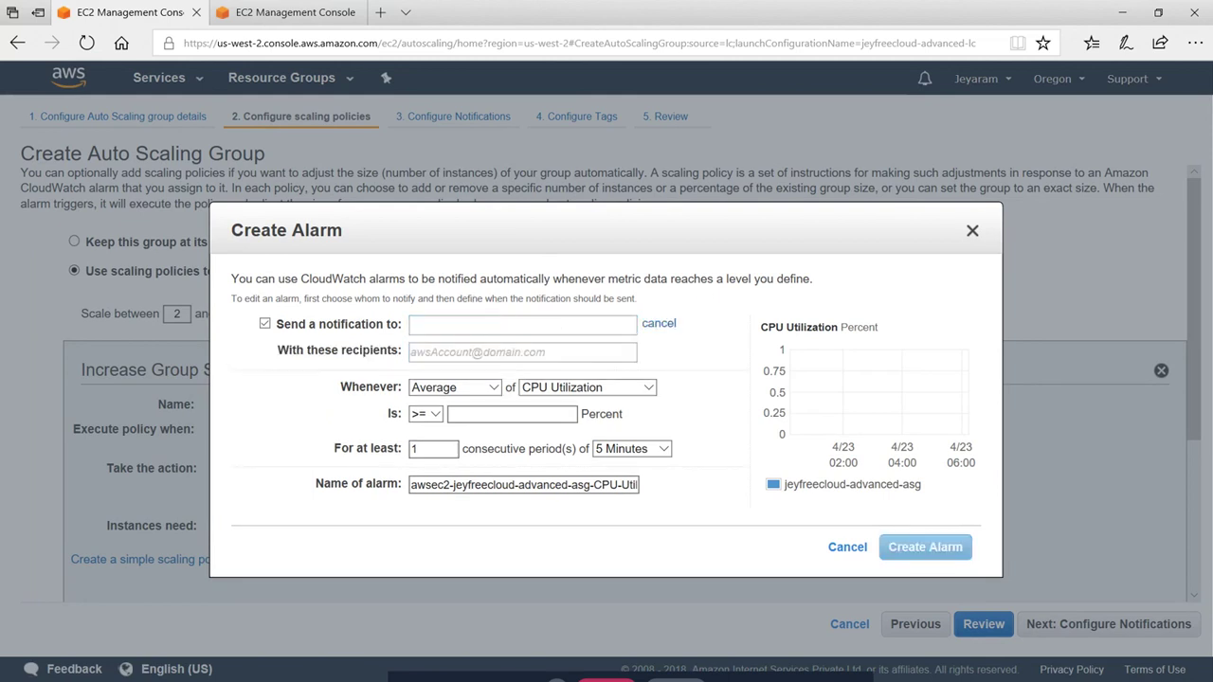
pyautogui.write('High CPU')
pyautogui.press('Tab')
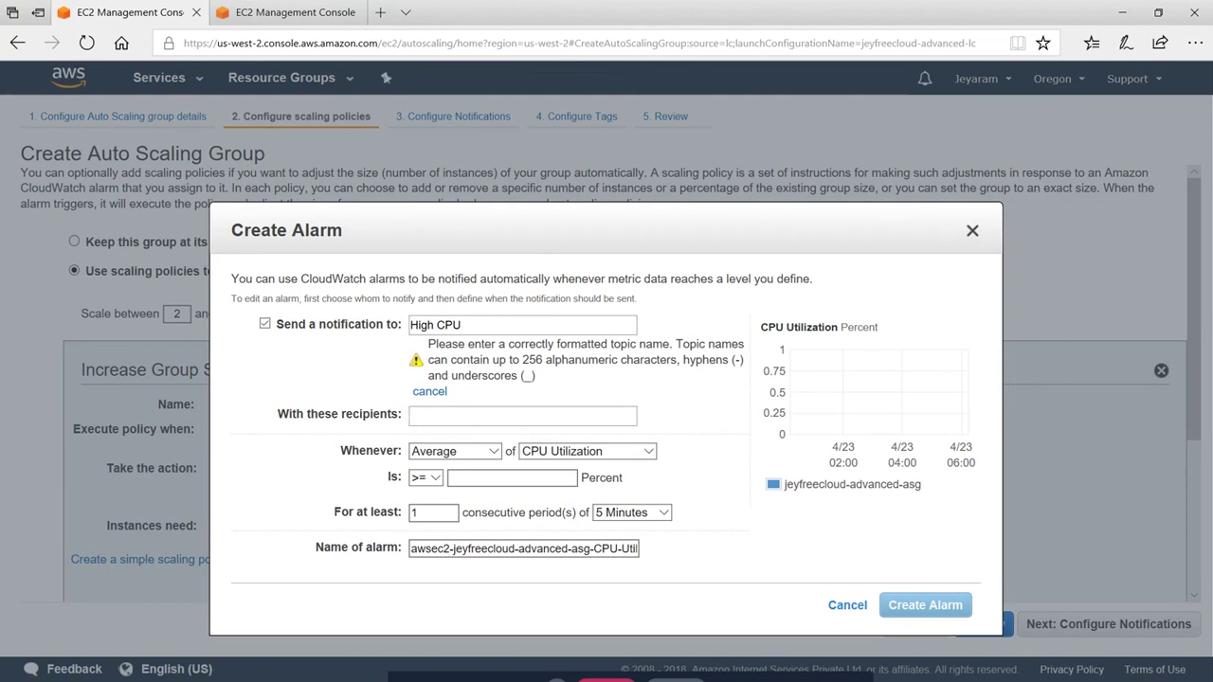
# Enter the recipient e-mail and alarm when maximum CPU Utilization is >= 60 percent
pyautogui.write('a')
pyautogui.press('BackSpace')
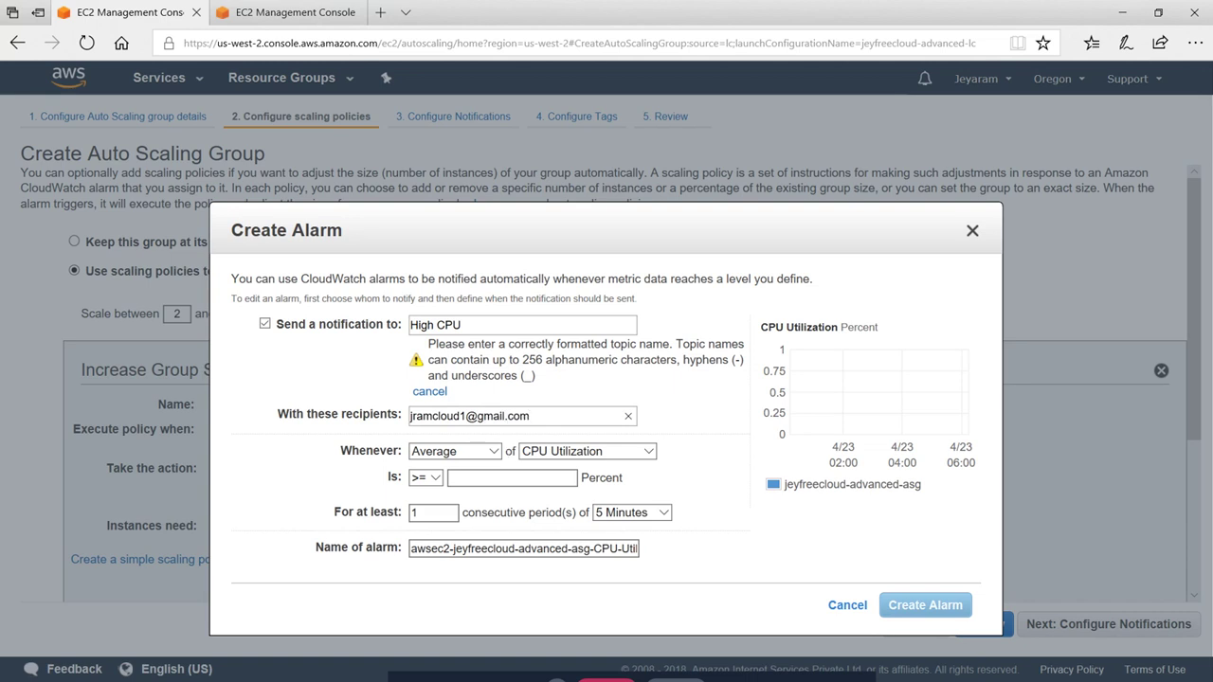
pyautogui.click(459, 456)
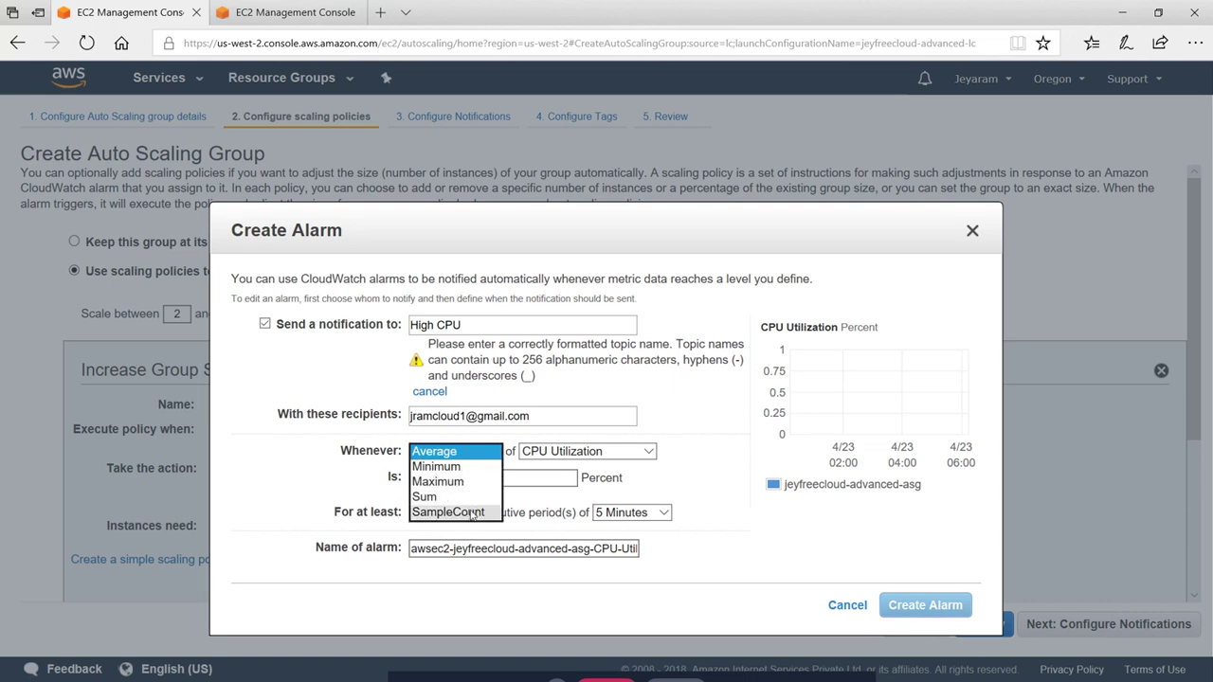
pyautogui.click(443, 481)
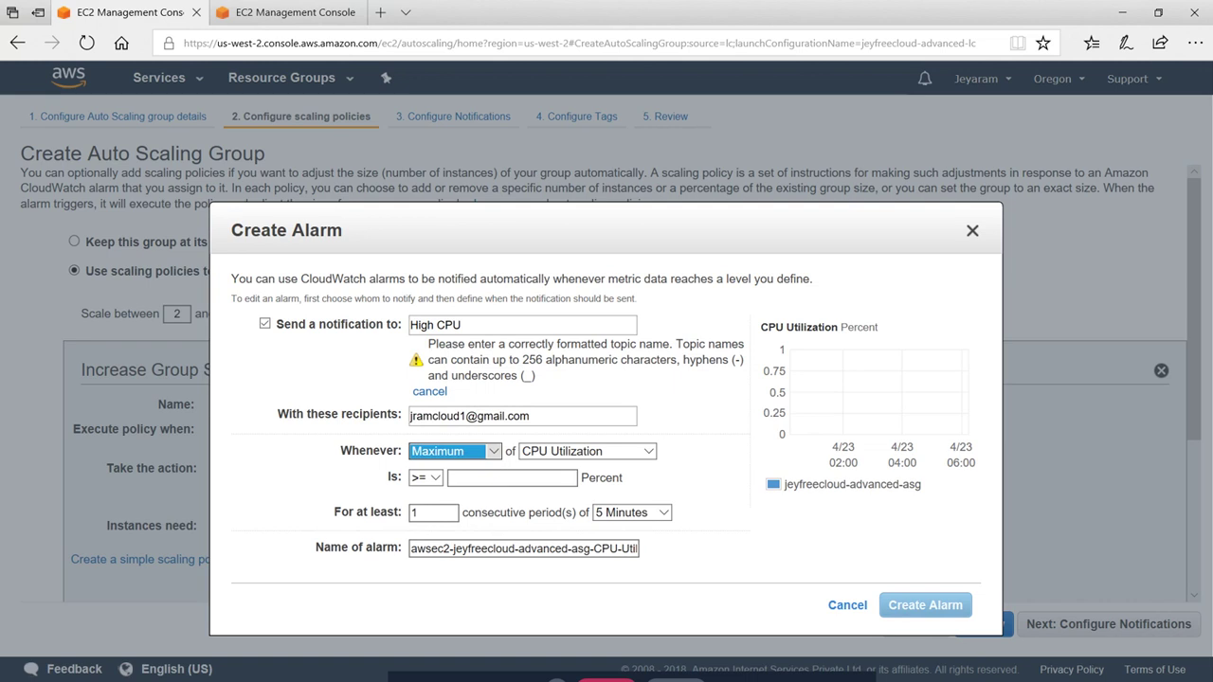
pyautogui.click(623, 453)
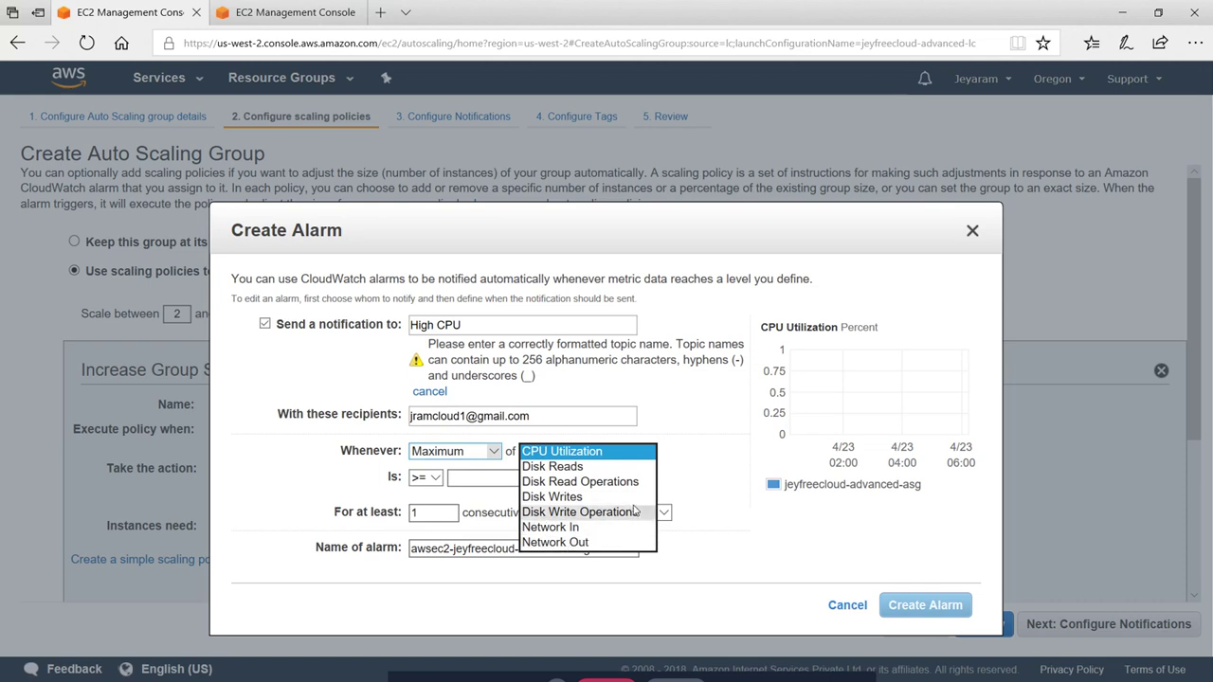
pyautogui.click(581, 446)
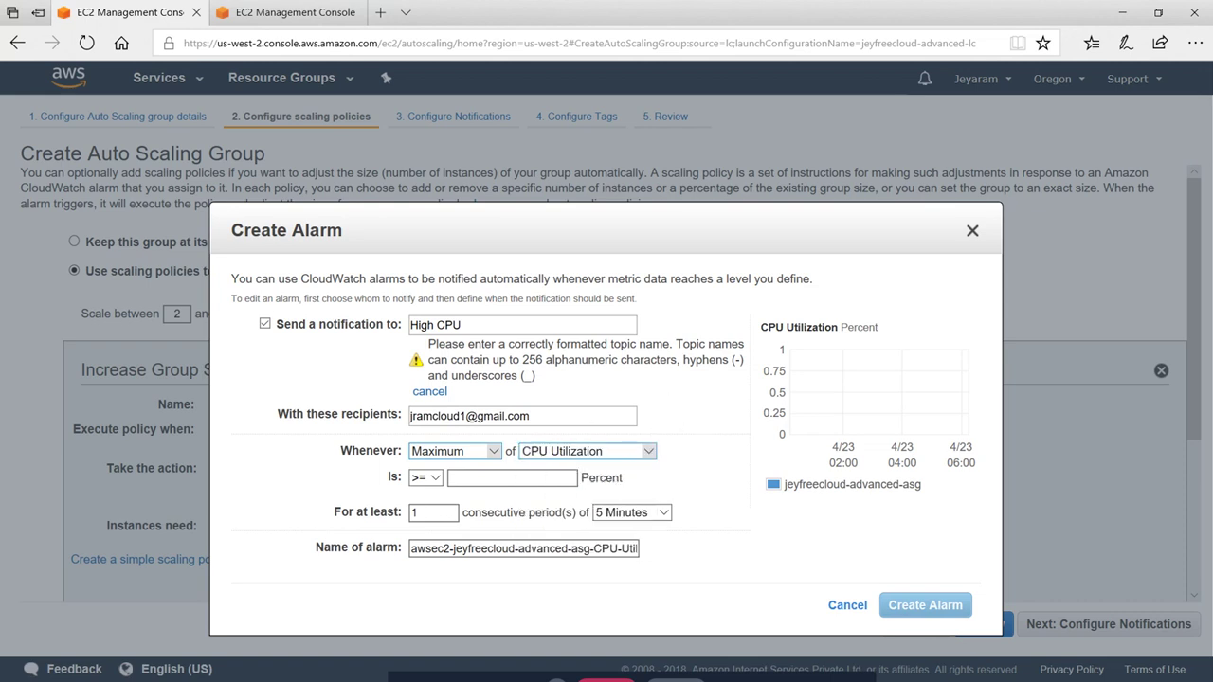
pyautogui.click(433, 477)
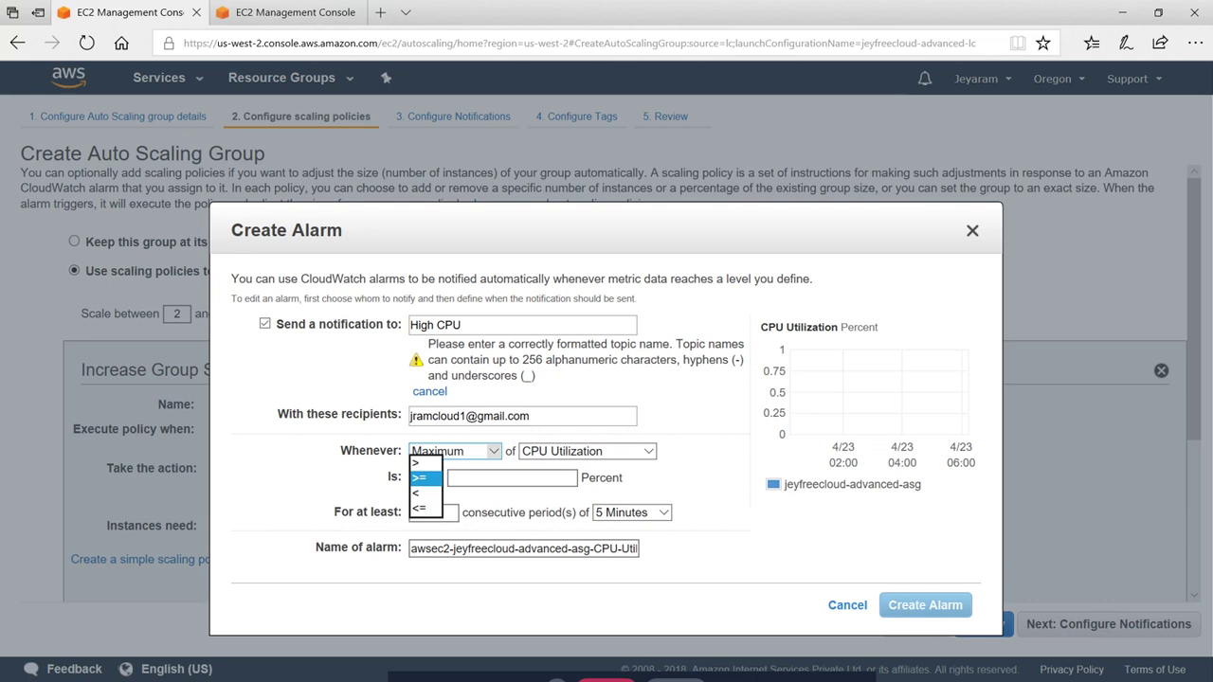
pyautogui.click(422, 478)
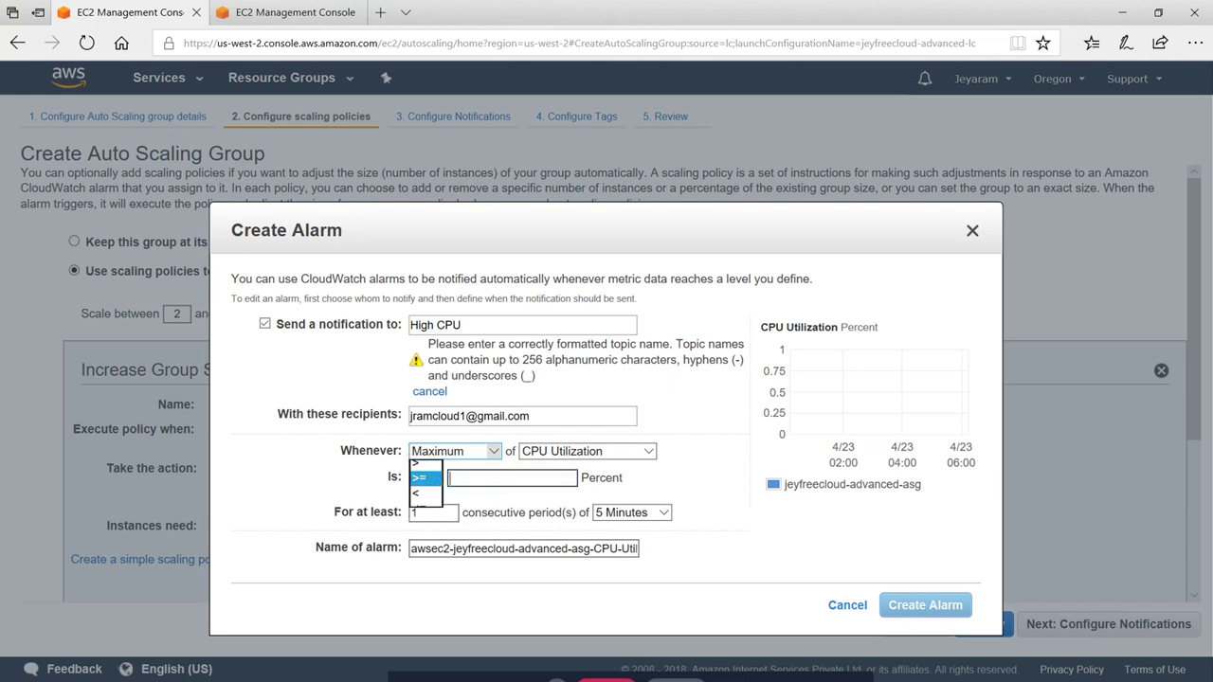
pyautogui.write('60')
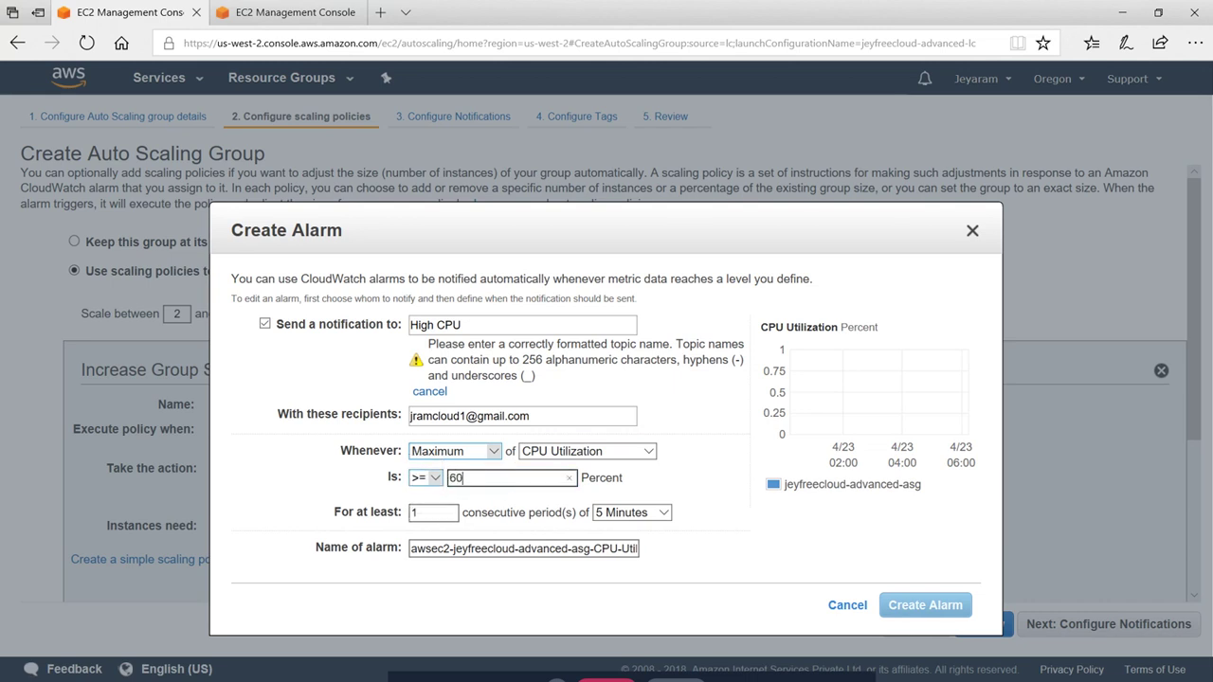
pyautogui.click(717, 499)
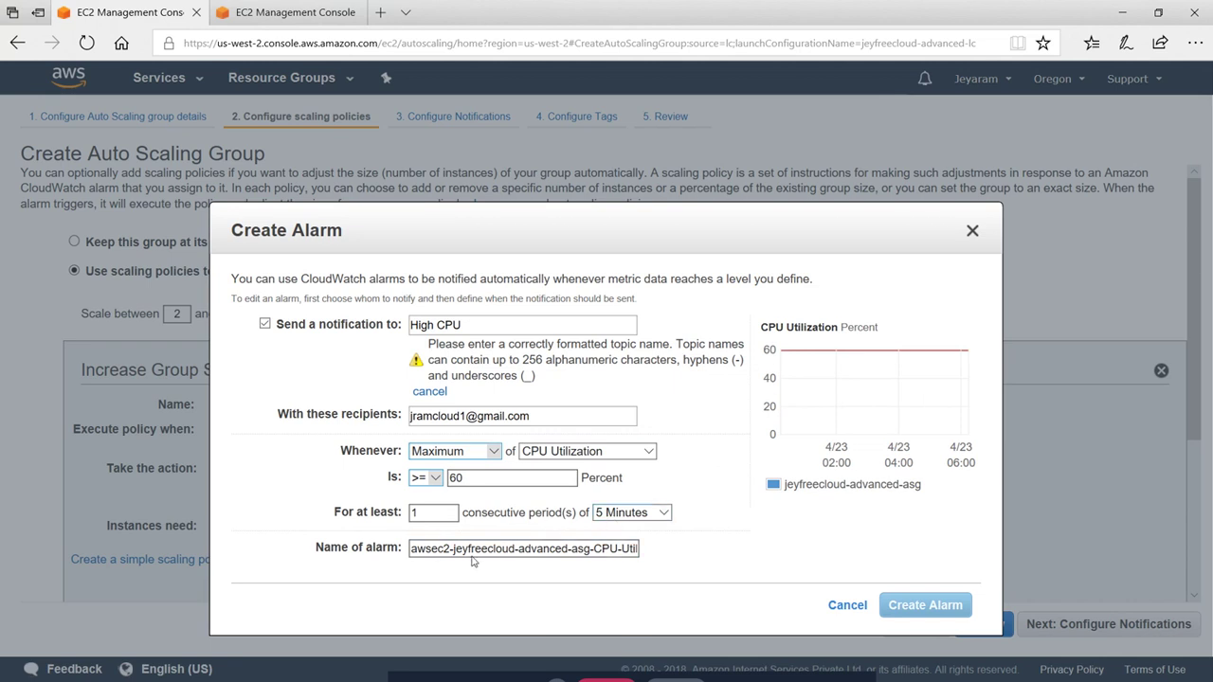
# Prefix the alarm name with High-, rename the topic High_CPU, and create the alarm
pyautogui.click(594, 549)
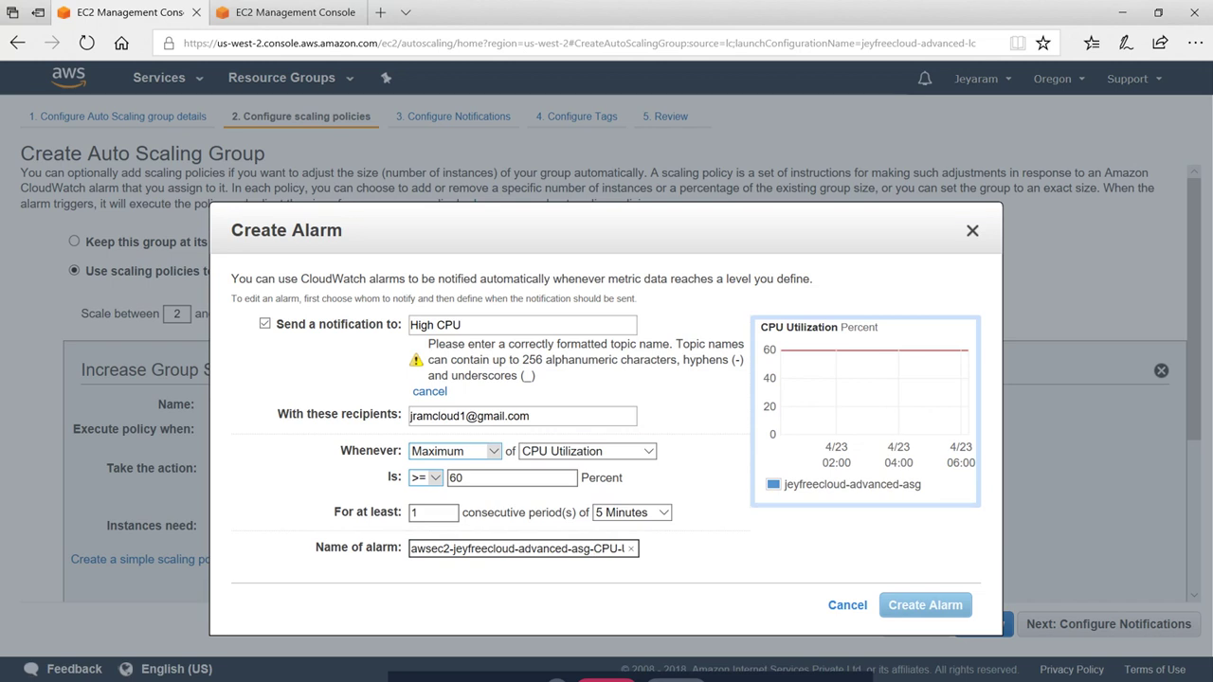
pyautogui.write('High-')
pyautogui.click(717, 540)
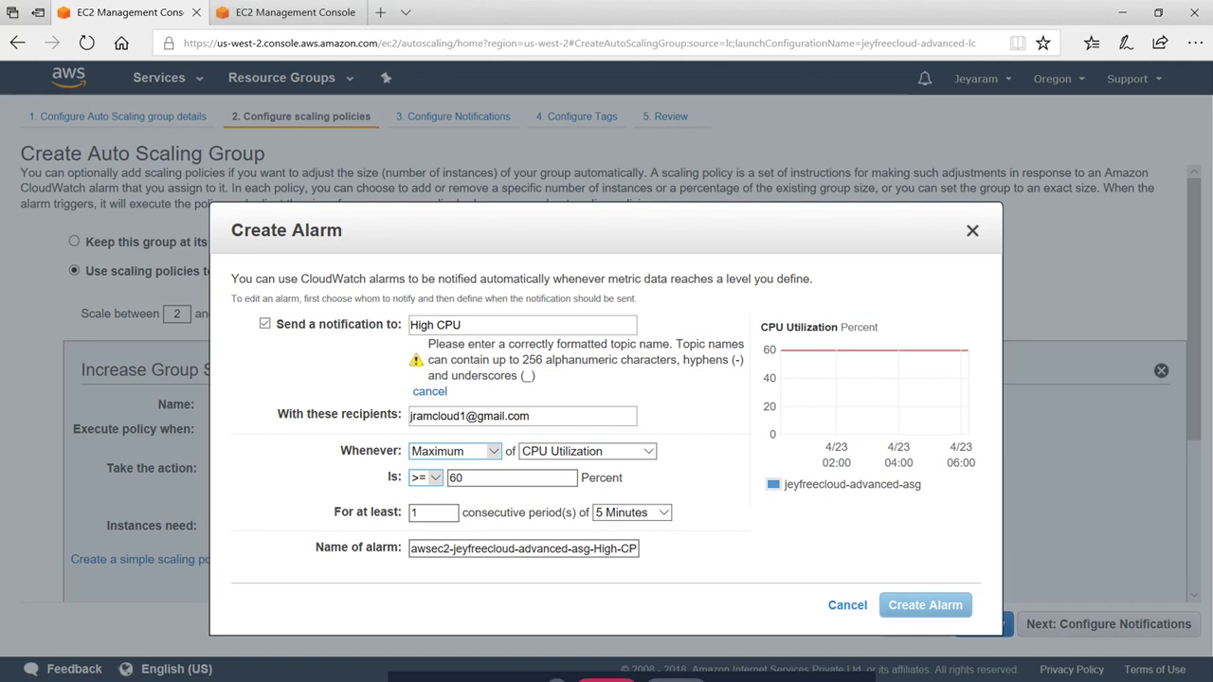
pyautogui.press('BackSpace')
pyautogui.write('_')
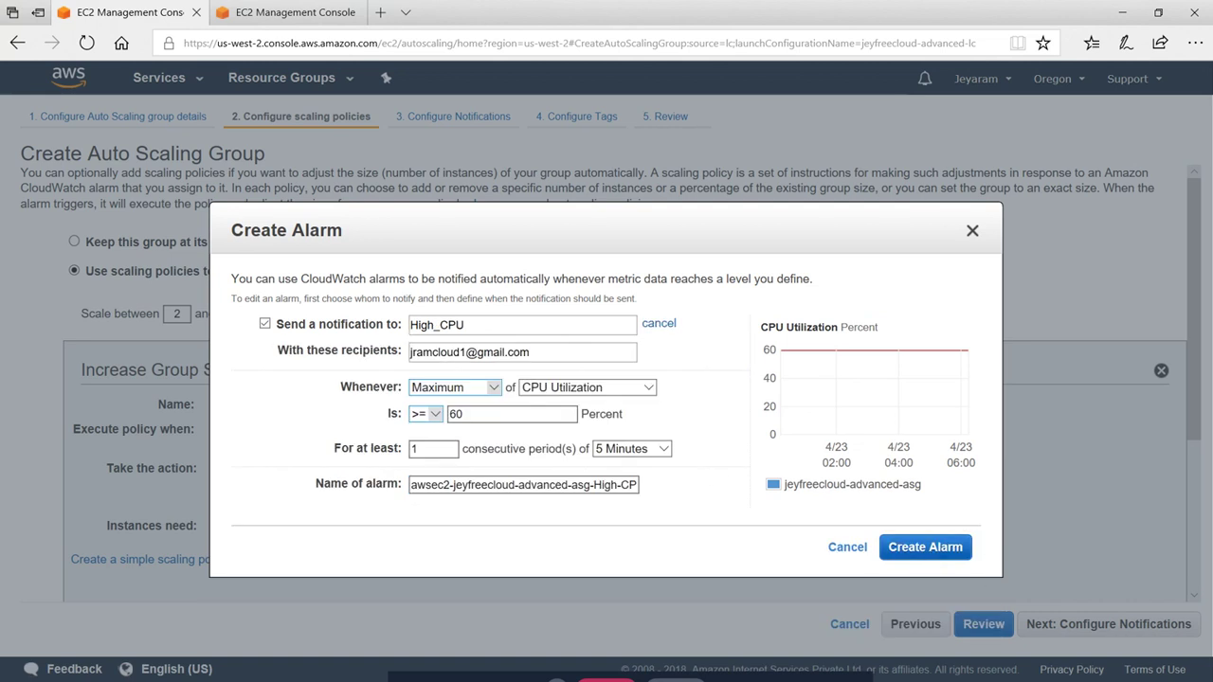
pyautogui.click(927, 547)
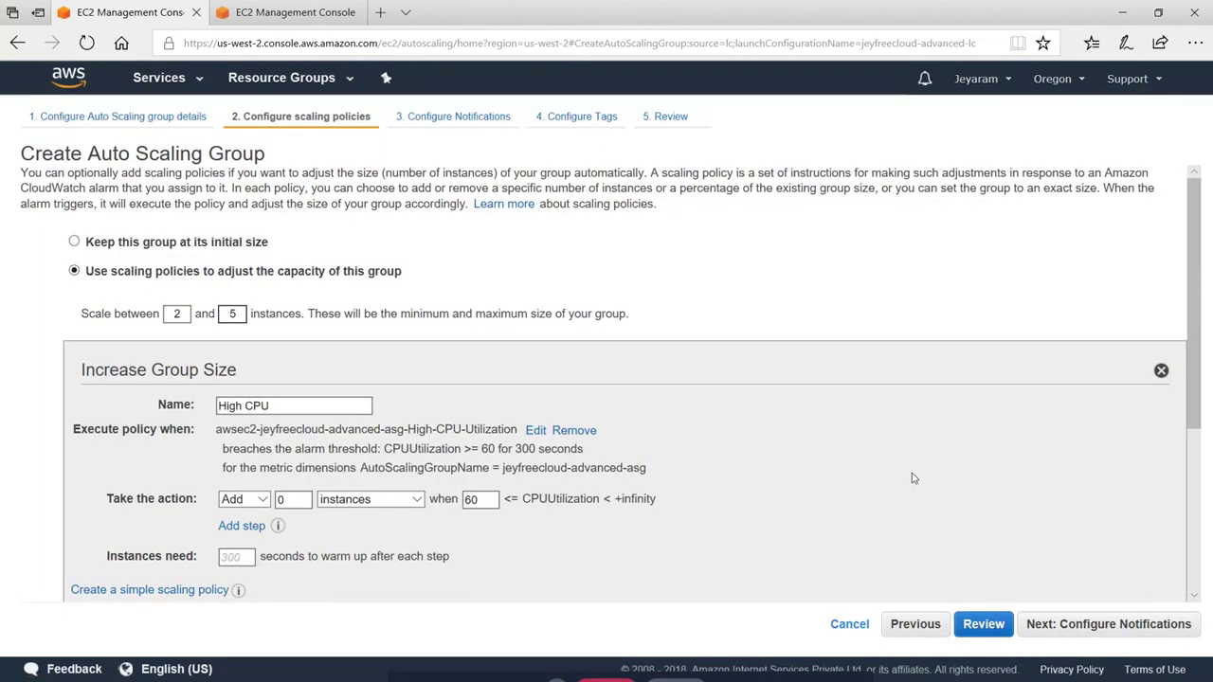
# Change the High CPU policy to add 2 instances when CPU reaches 60
pyautogui.scroll(-2, 912, 478)
pyautogui.scroll(1, 406, 265)
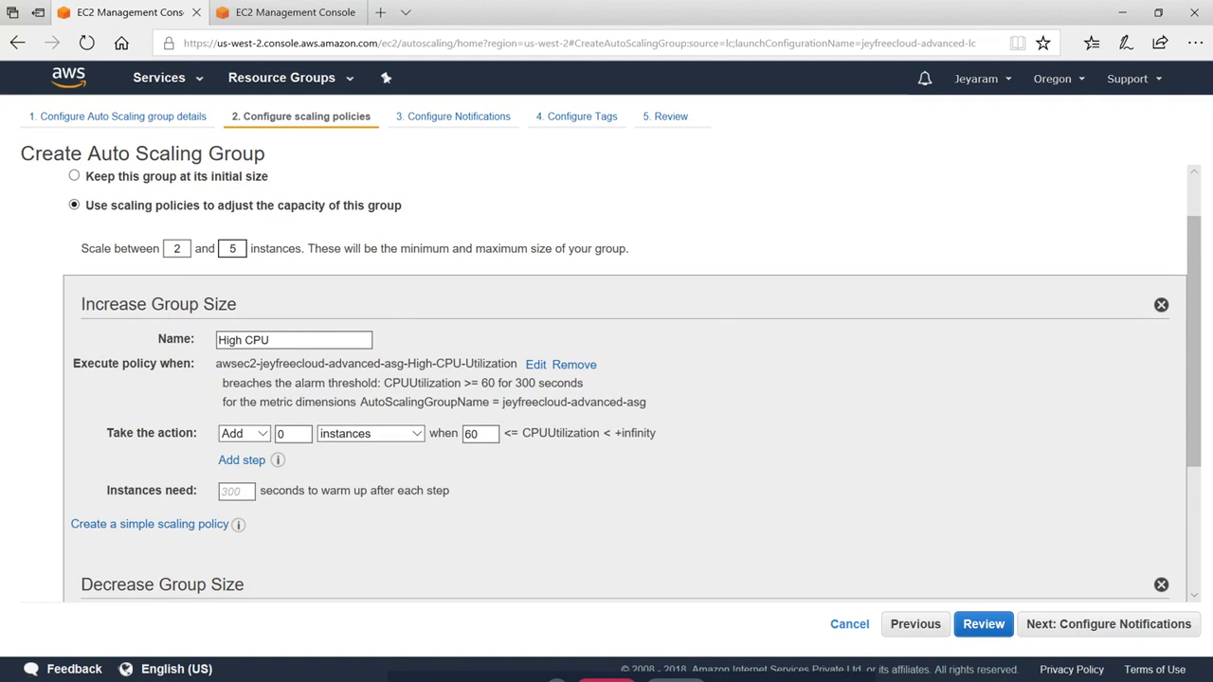
pyautogui.doubleClick(283, 433)
pyautogui.write('2')
pyautogui.click(237, 490)
# Switch the scaling setup to a target tracking scaling policy
pyautogui.scroll(-3, 543, 464)
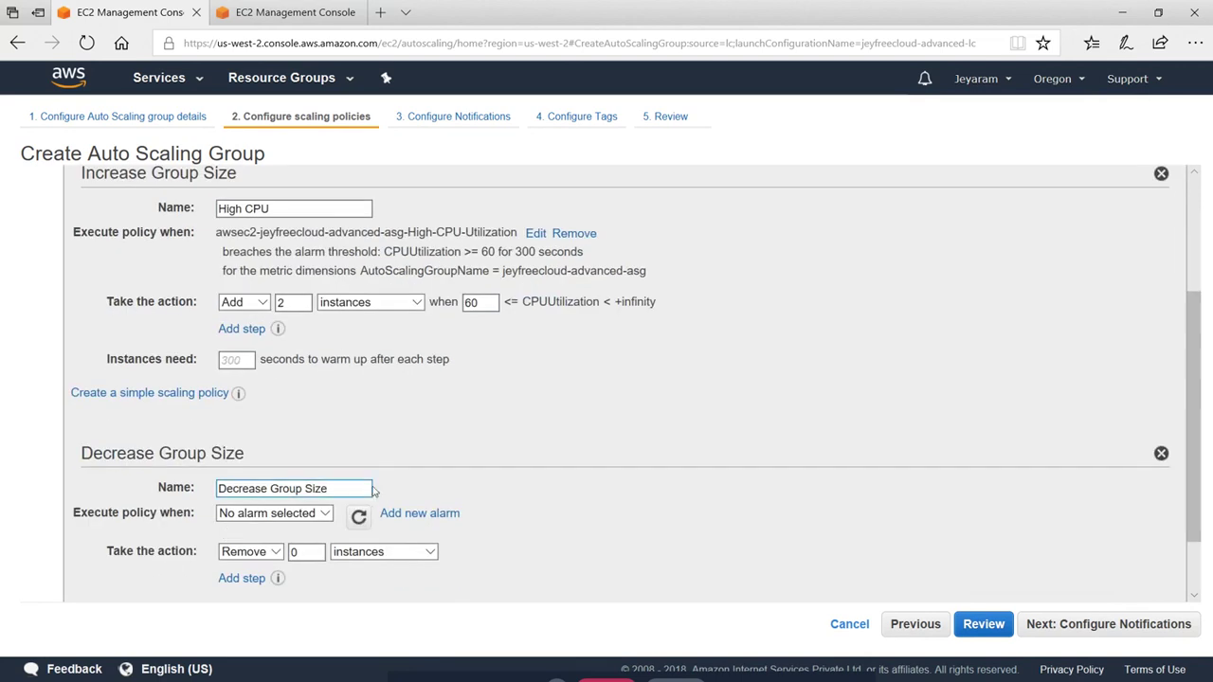
pyautogui.scroll(-2, 374, 490)
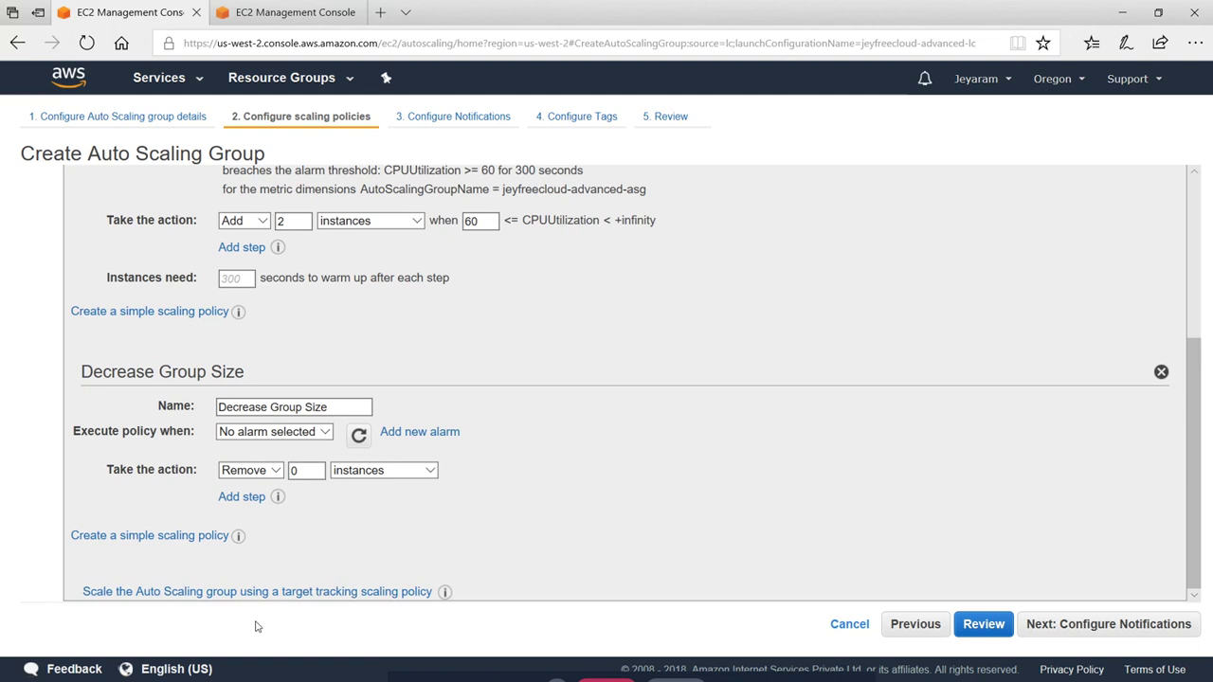
pyautogui.click(256, 591)
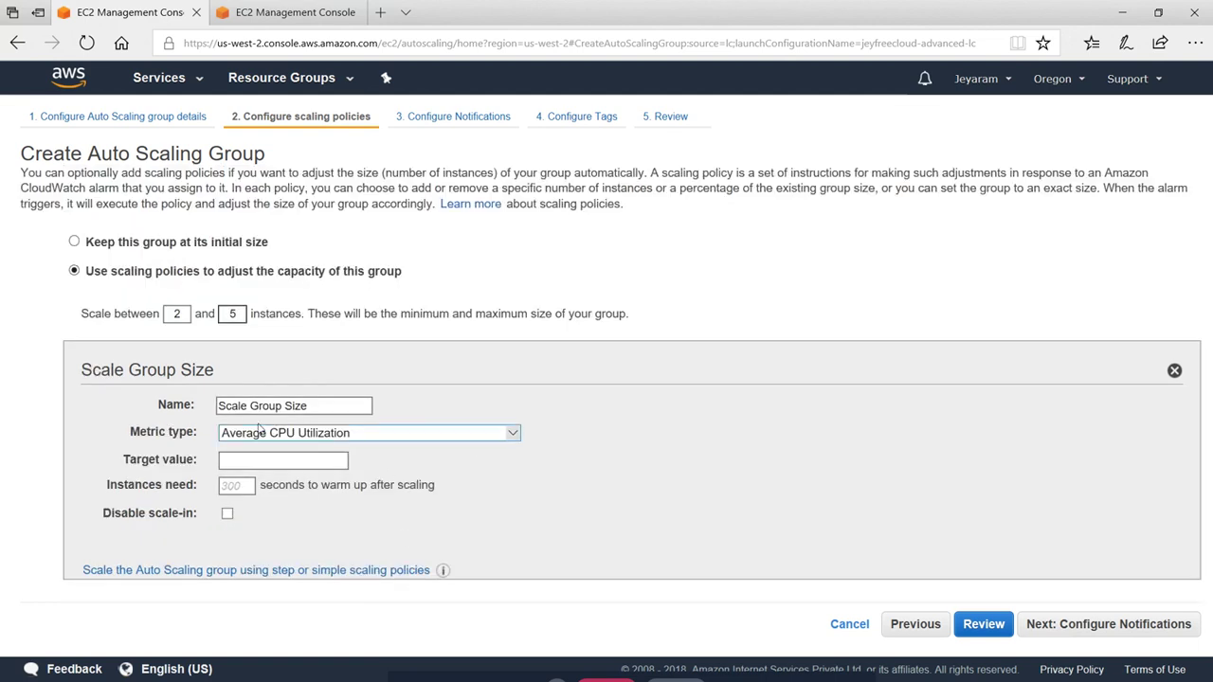
# Rename the target tracking policy to 'Low CUP', then return to step or simple scaling policies
pyautogui.click(331, 406)
pyautogui.hotkey('ctrl', 'a')
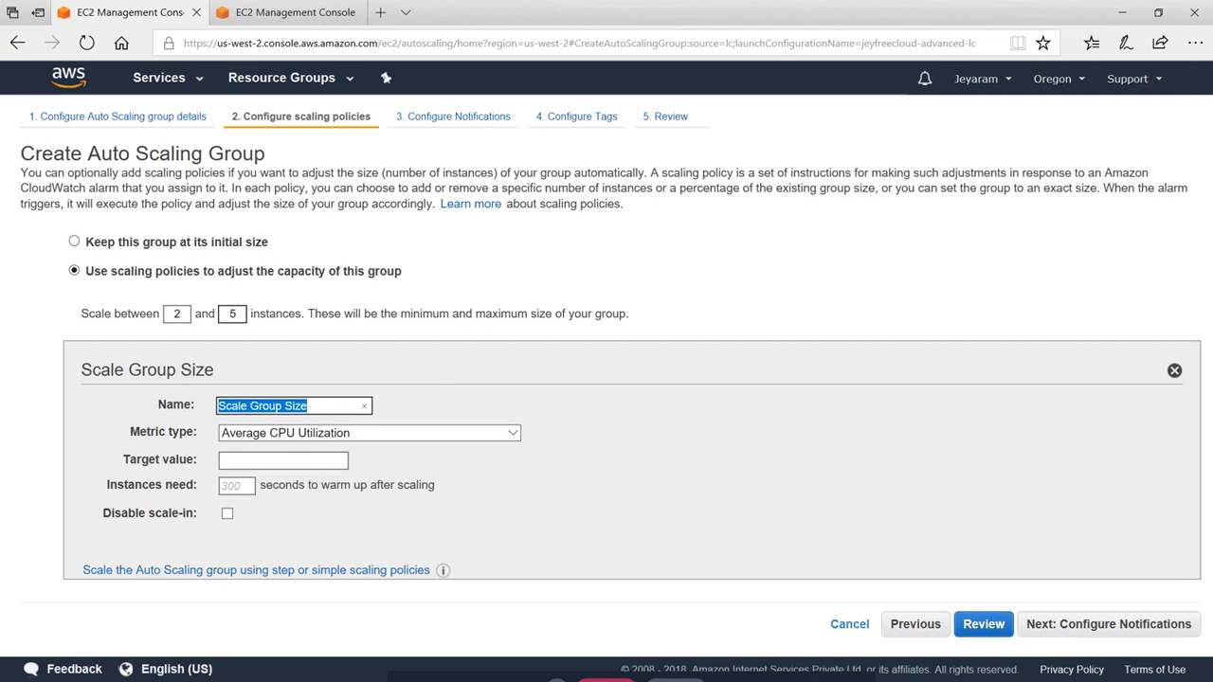
pyautogui.press('BackSpace')
pyautogui.write('L')
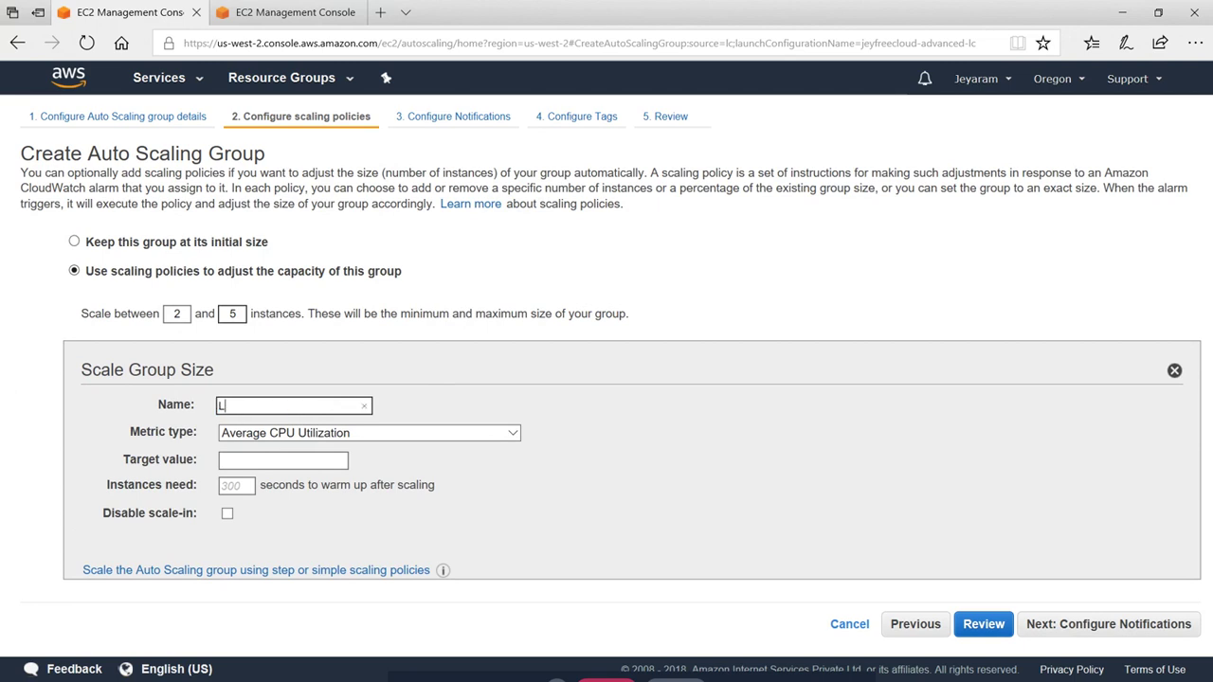
pyautogui.write('ow CUP')
pyautogui.click(270, 571)
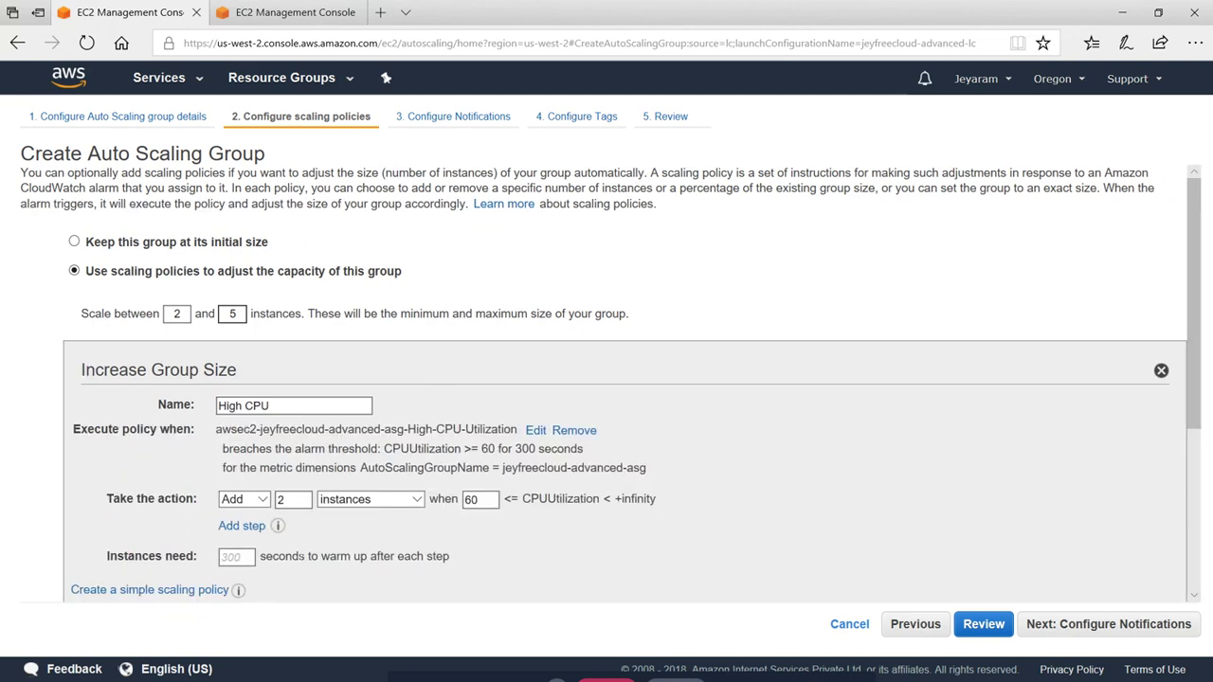
# Replace the Decrease Group Size policy's name with 'Low CPU'
pyautogui.scroll(-5, 690, 457)
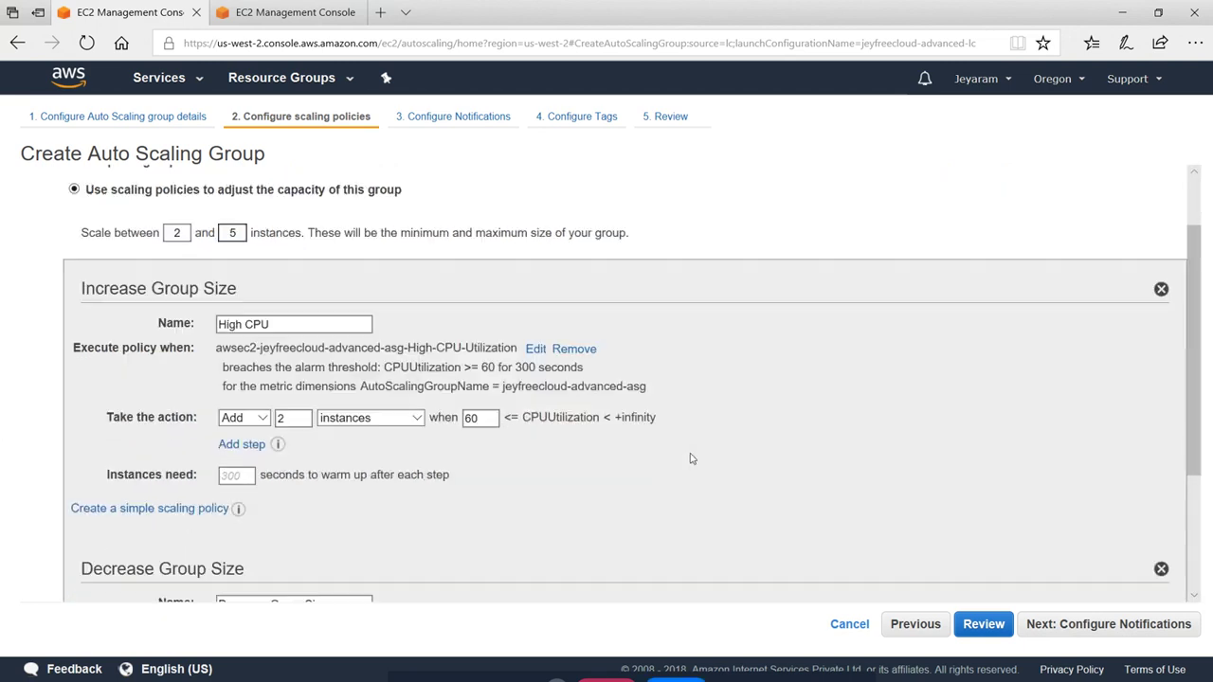
pyautogui.scroll(3, 281, 381)
pyautogui.scroll(-4, 305, 361)
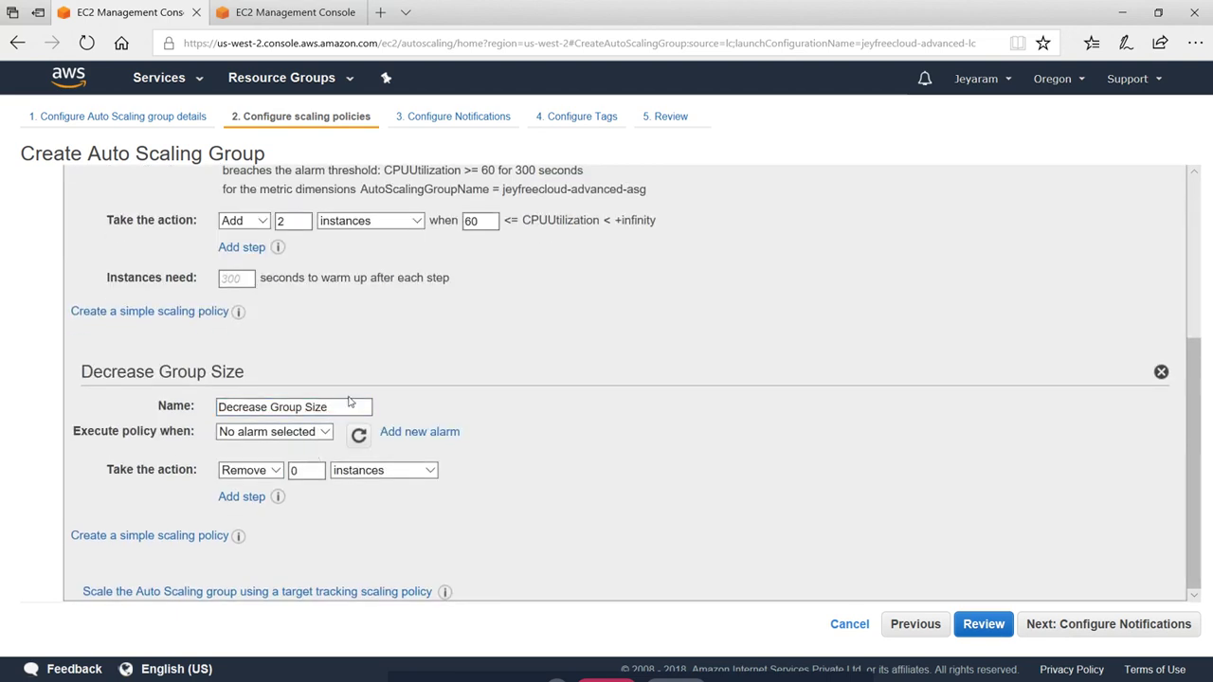
pyautogui.scroll(3, 348, 488)
pyautogui.scroll(-3, 347, 490)
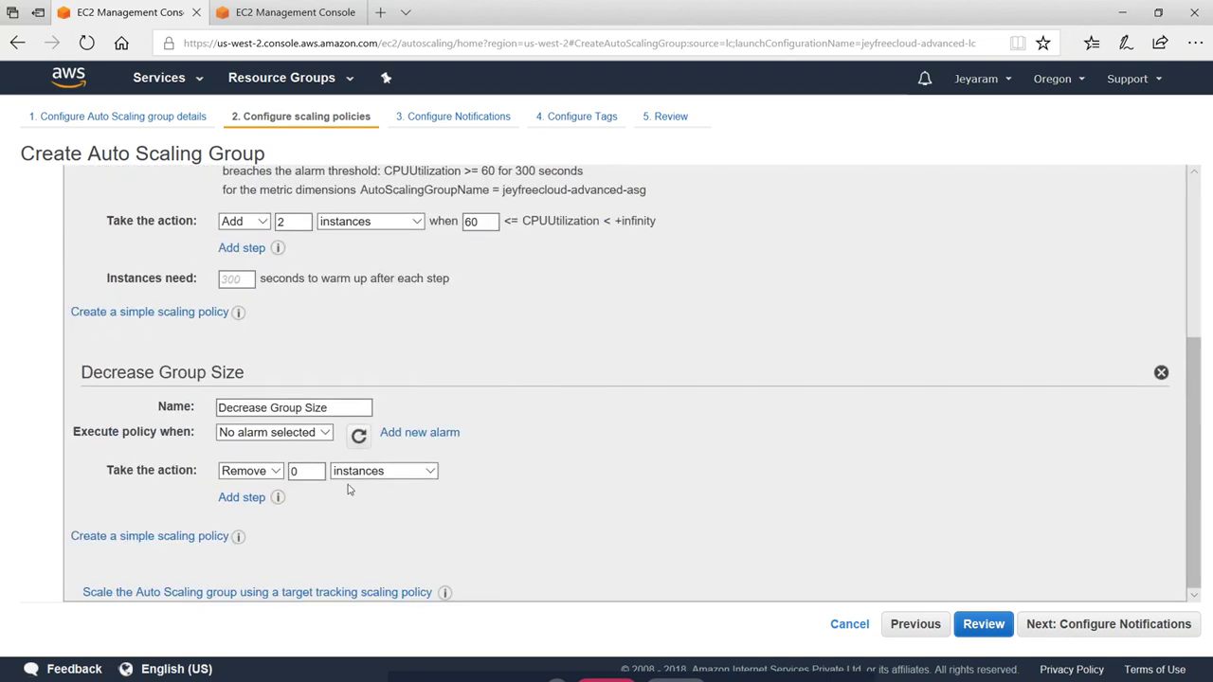
pyautogui.click(313, 416)
pyautogui.scroll(4, 440, 381)
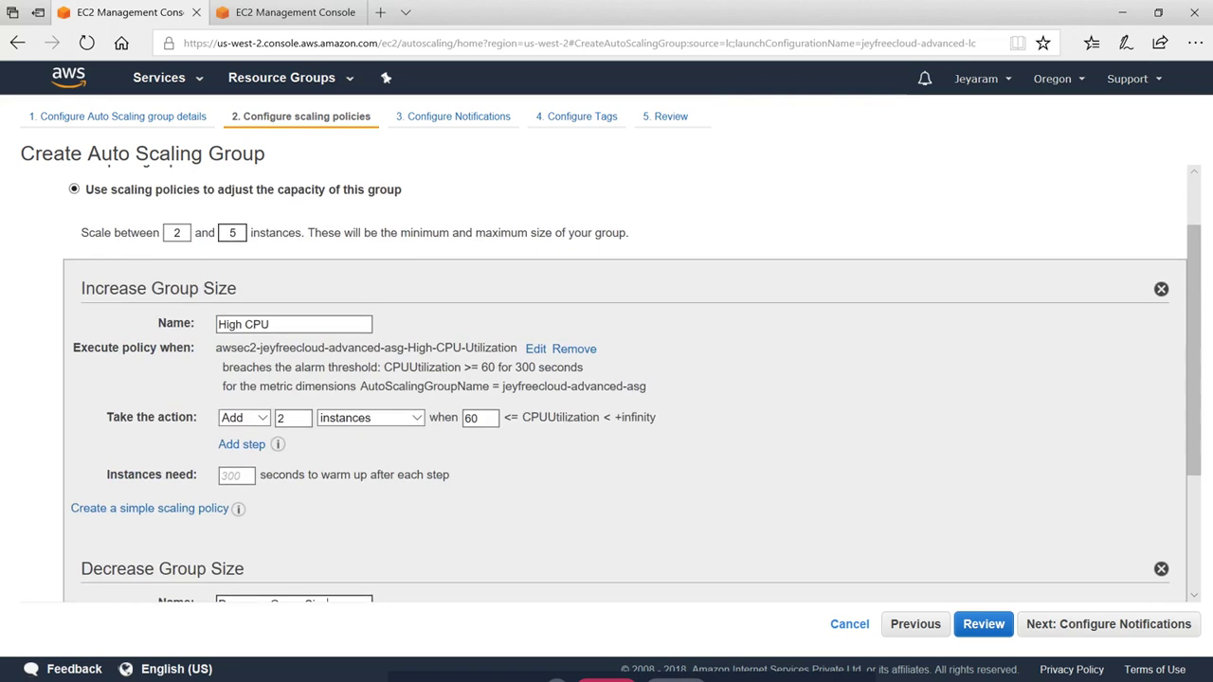
pyautogui.scroll(-4, 326, 449)
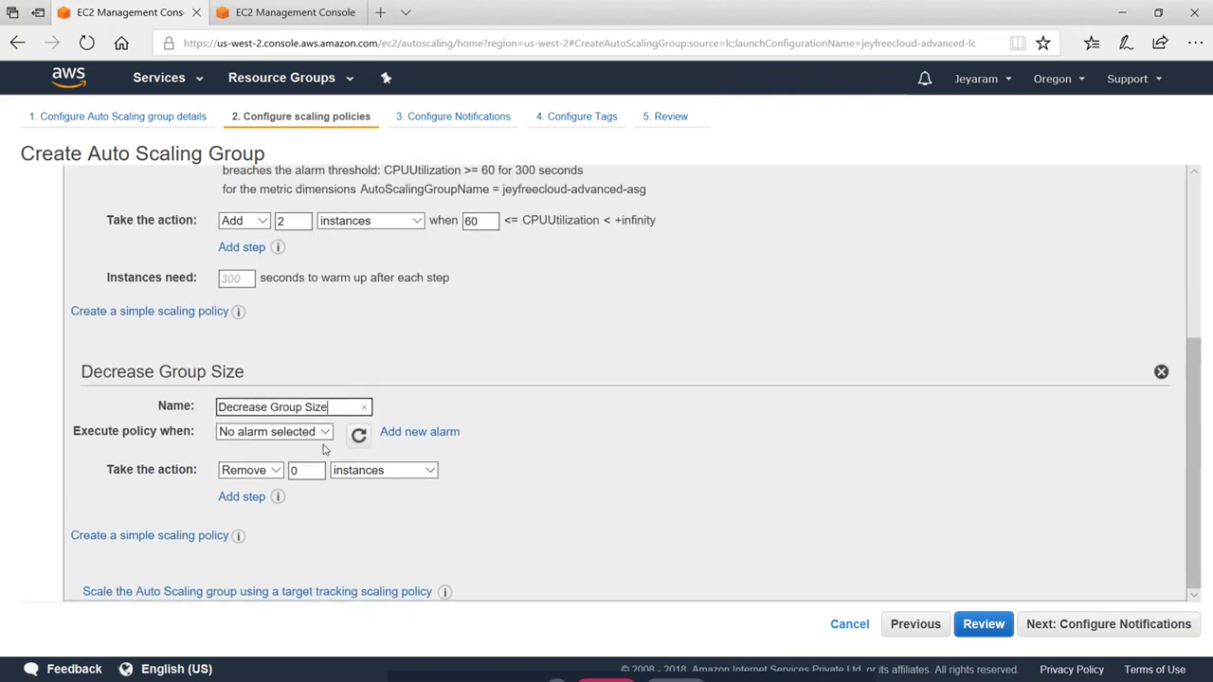
pyautogui.moveTo(328, 407); pyautogui.dragTo(180, 409)
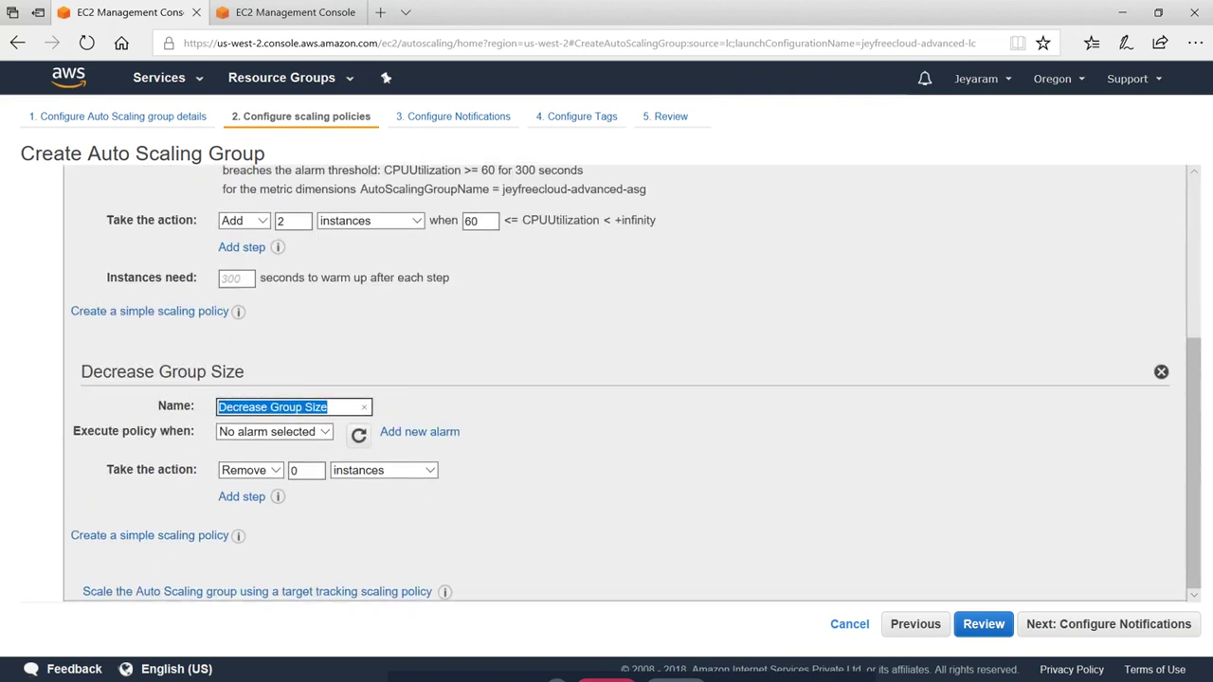
pyautogui.write('Low CPU')
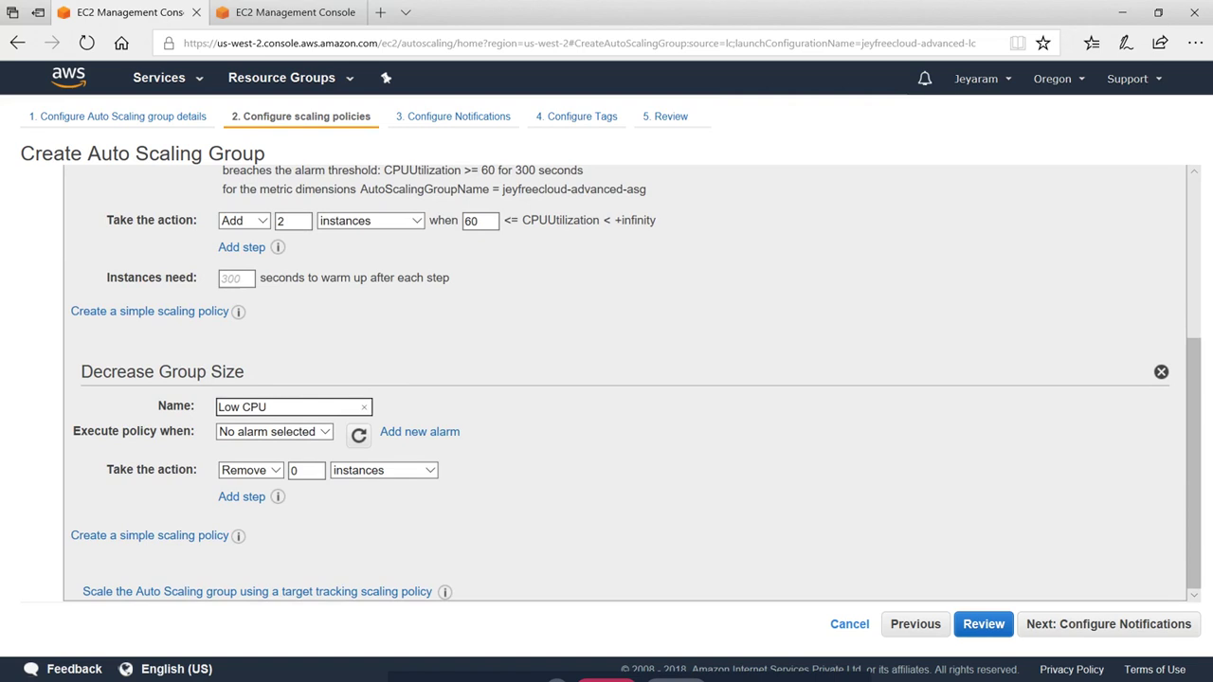
pyautogui.click(701, 360)
# Start an alarm for the Low CPU policy notifying a new Low_CPU topic at the recipient's e-mail
pyautogui.click(433, 434)
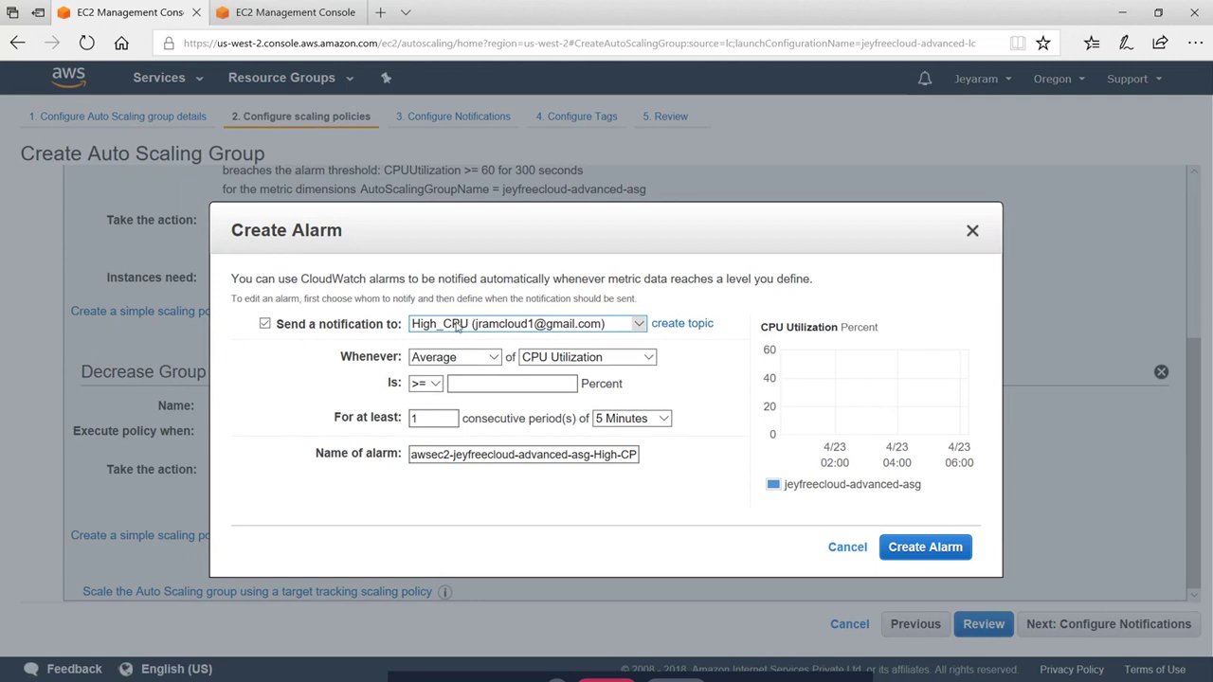
pyautogui.click(457, 325)
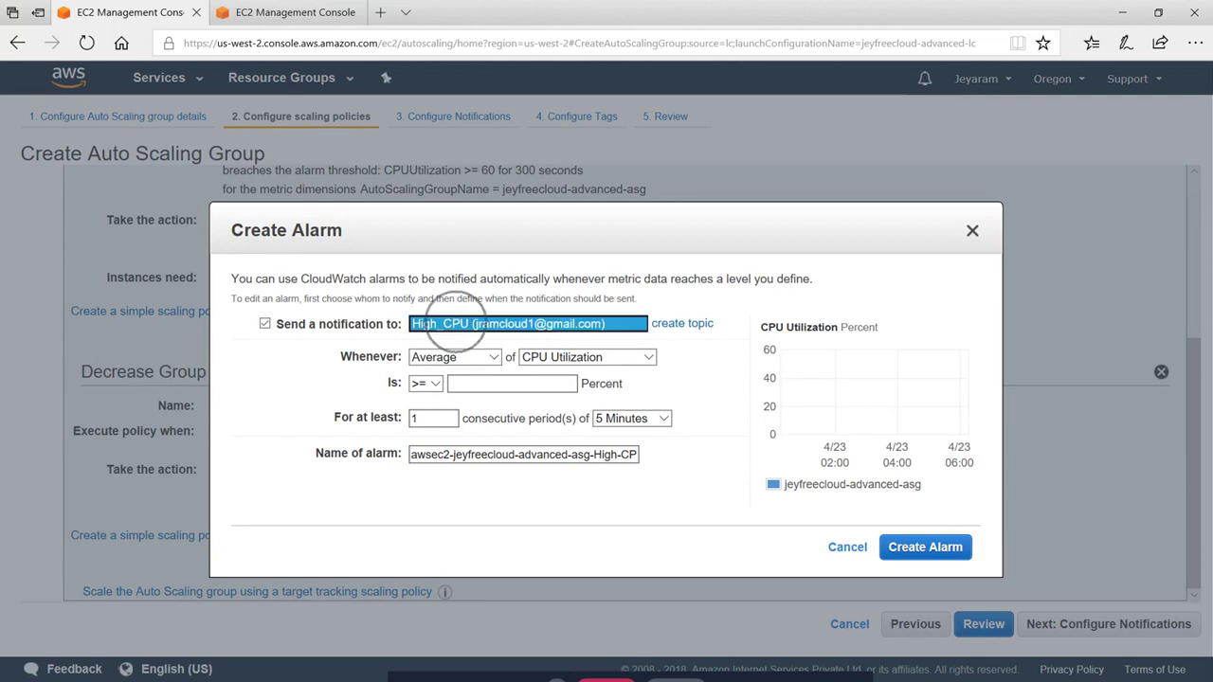
pyautogui.click(701, 323)
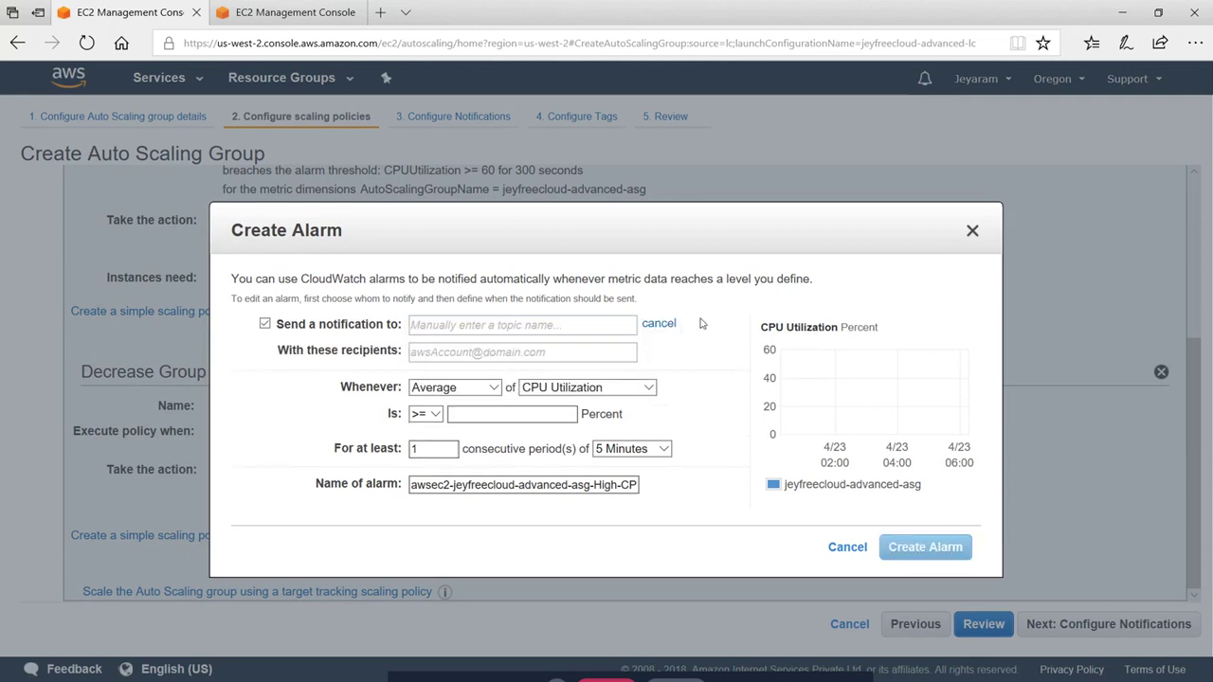
pyautogui.click(505, 324)
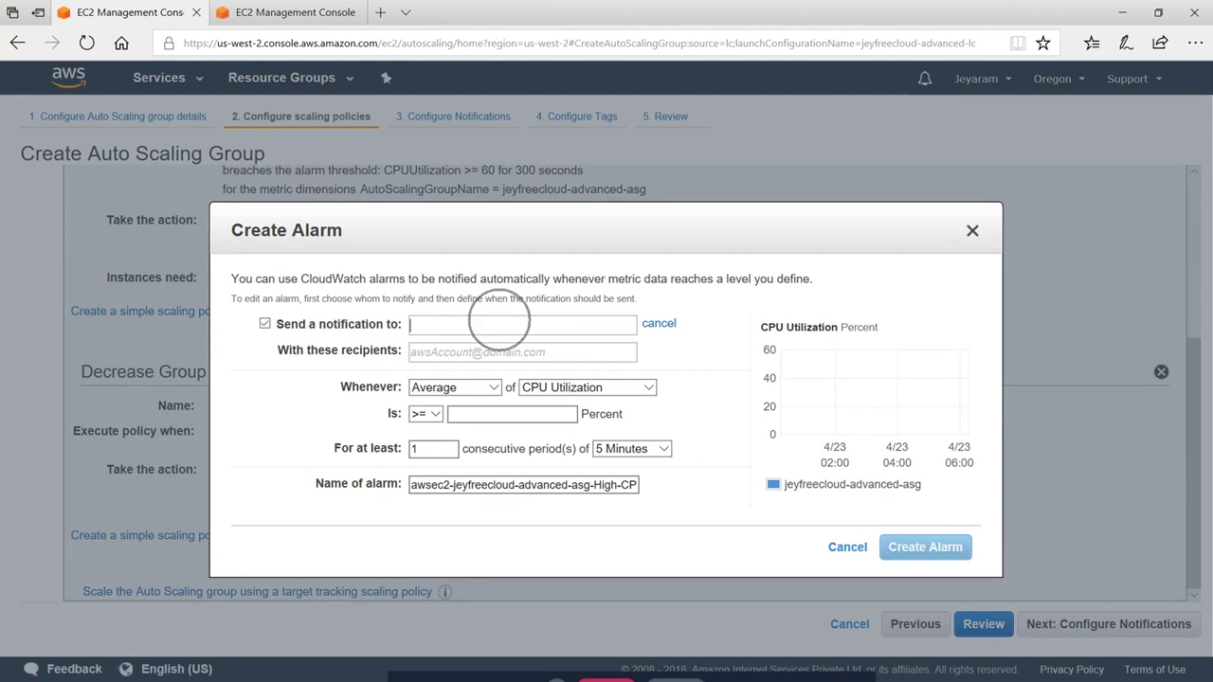
pyautogui.write('Low')
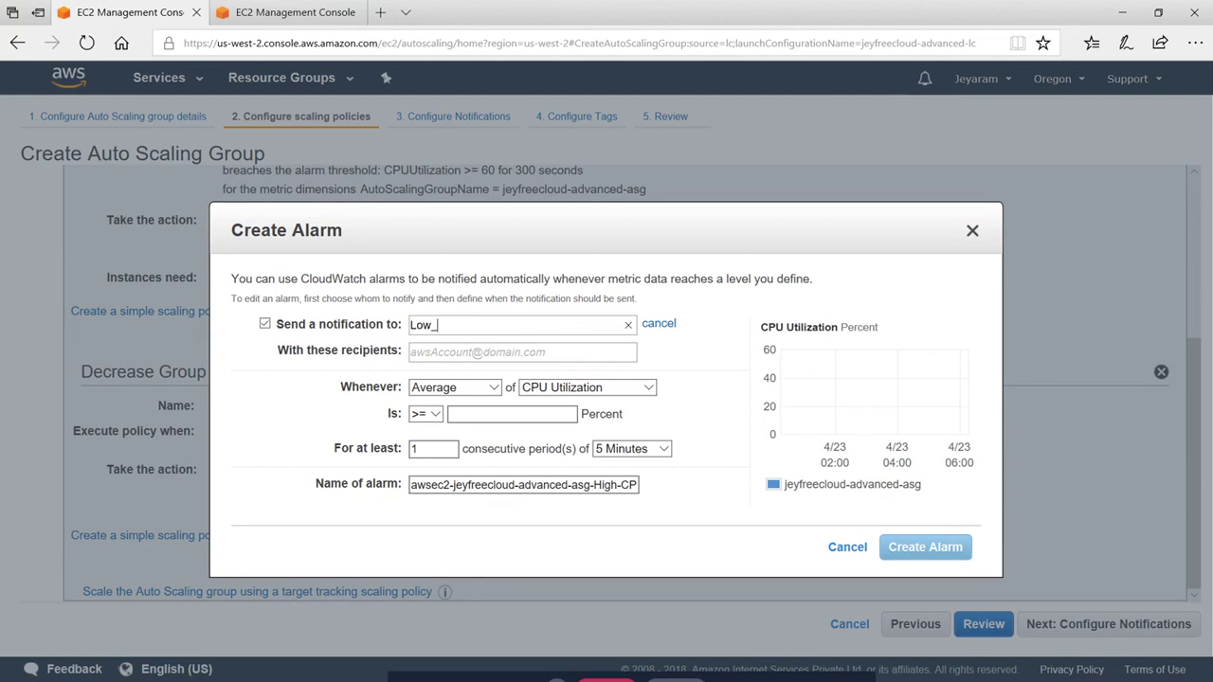
pyautogui.write('_CPU')
pyautogui.click(724, 376)
pyautogui.click(493, 350)
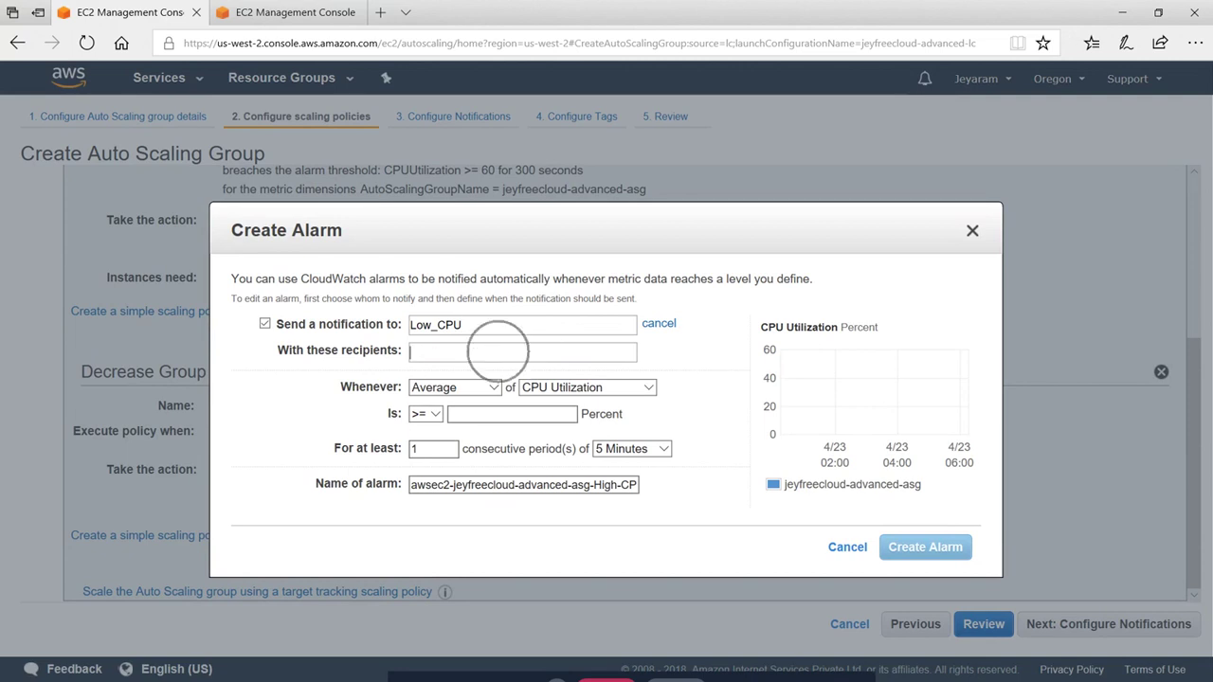
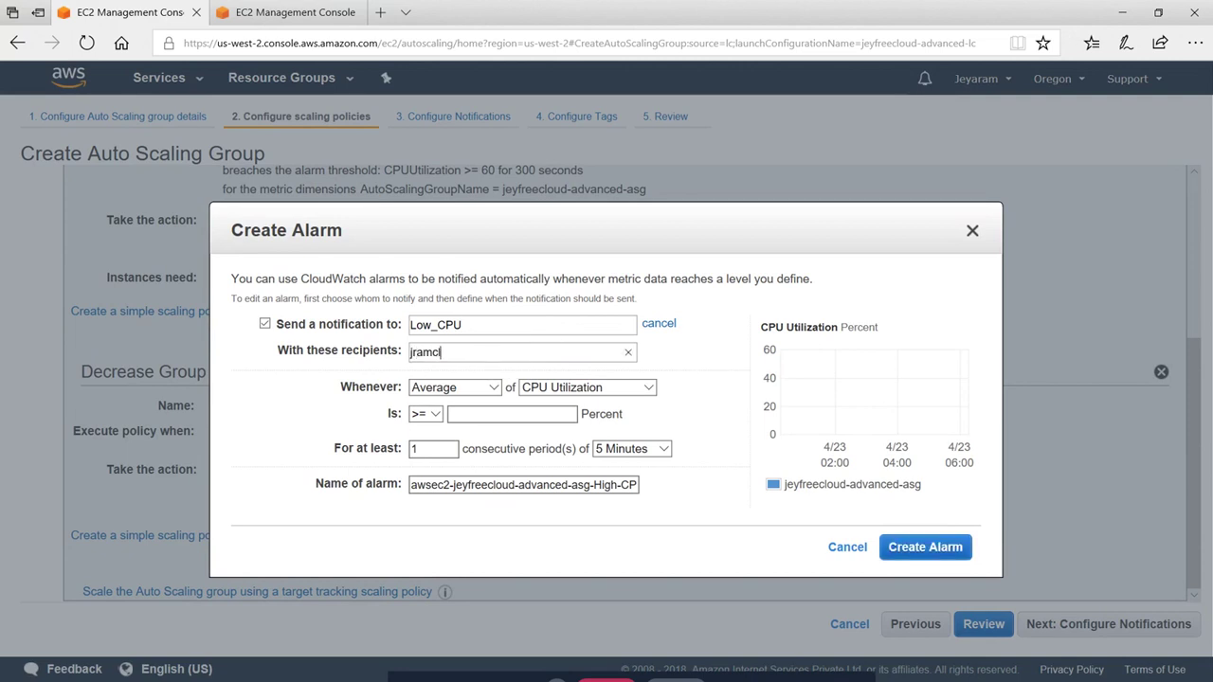
pyautogui.click(695, 386)
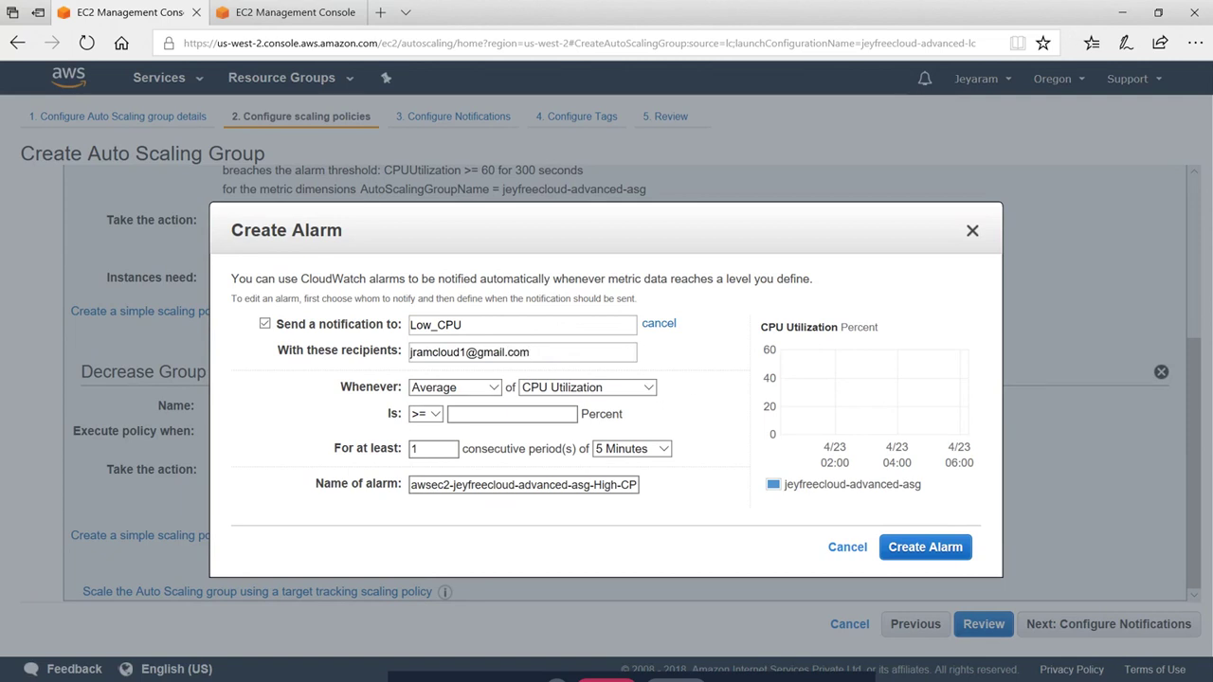
# Set the alarm to Minimum CPU Utilization <= 30 percent, rename it 'Low', and create it
pyautogui.click(493, 389)
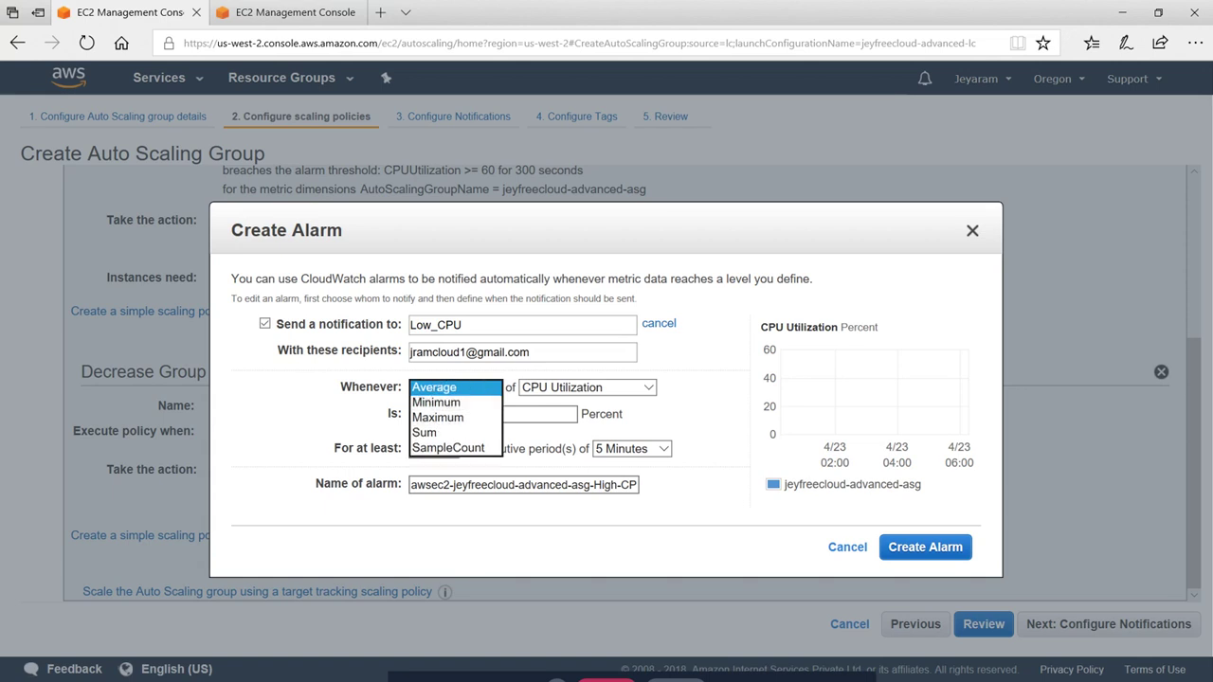
pyautogui.click(436, 403)
pyautogui.click(512, 414)
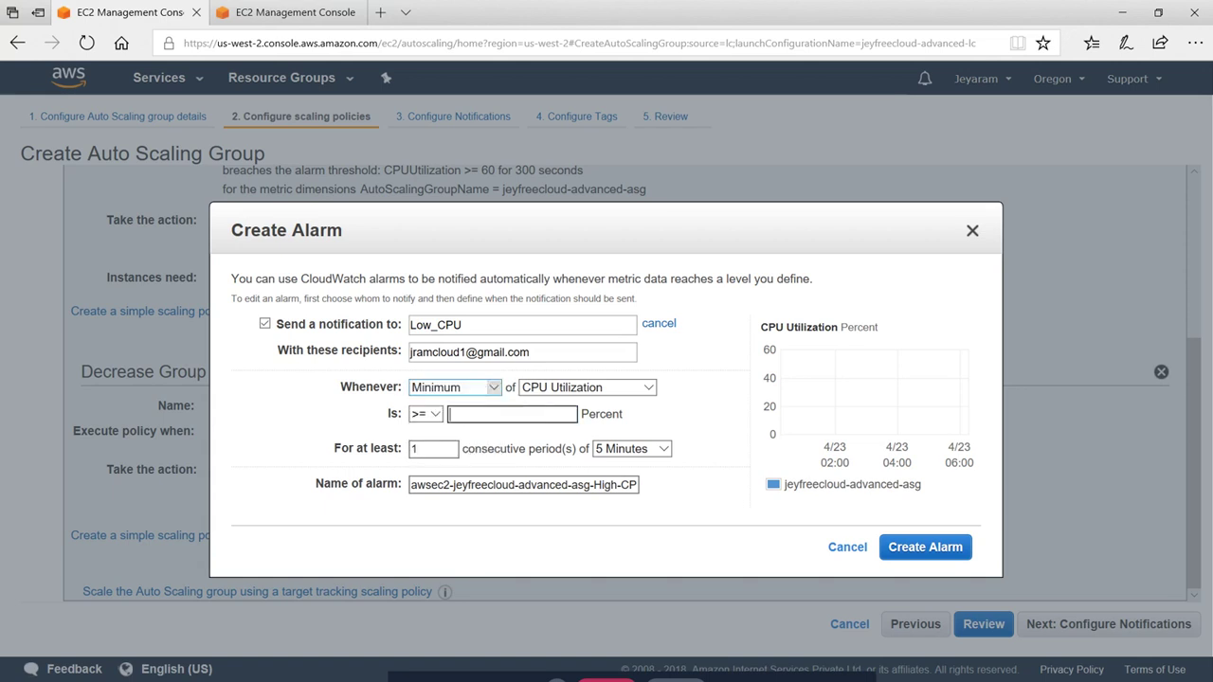
pyautogui.click(426, 415)
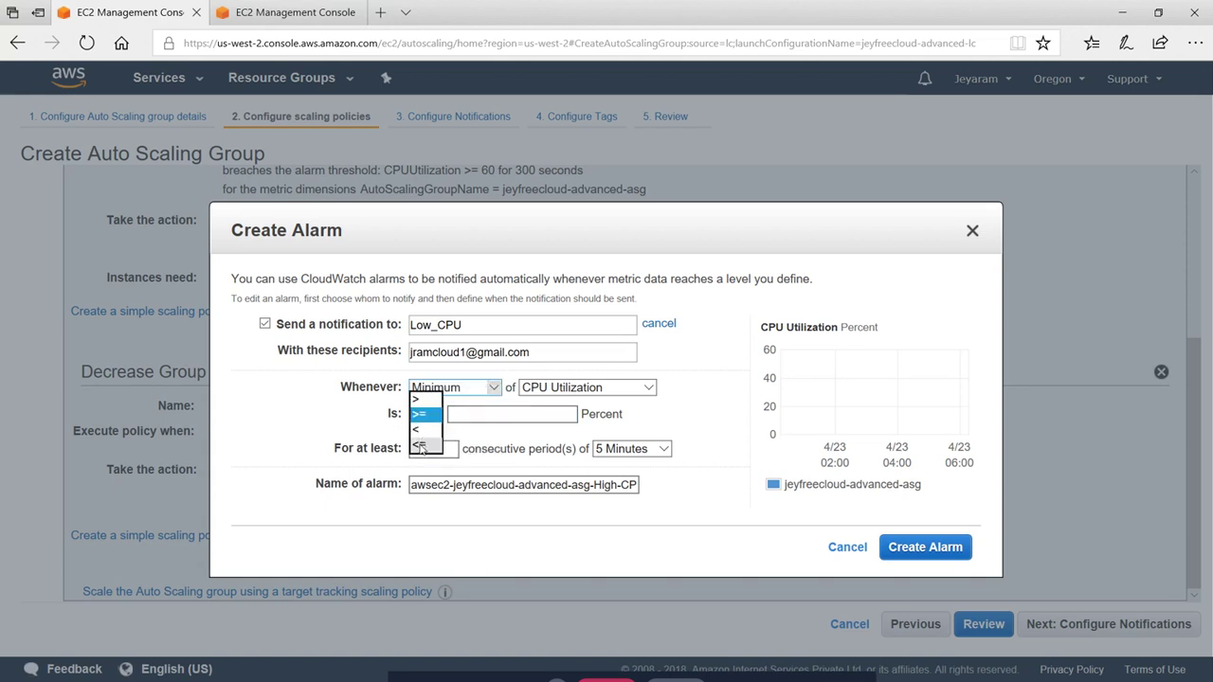
pyautogui.click(425, 441)
pyautogui.click(481, 415)
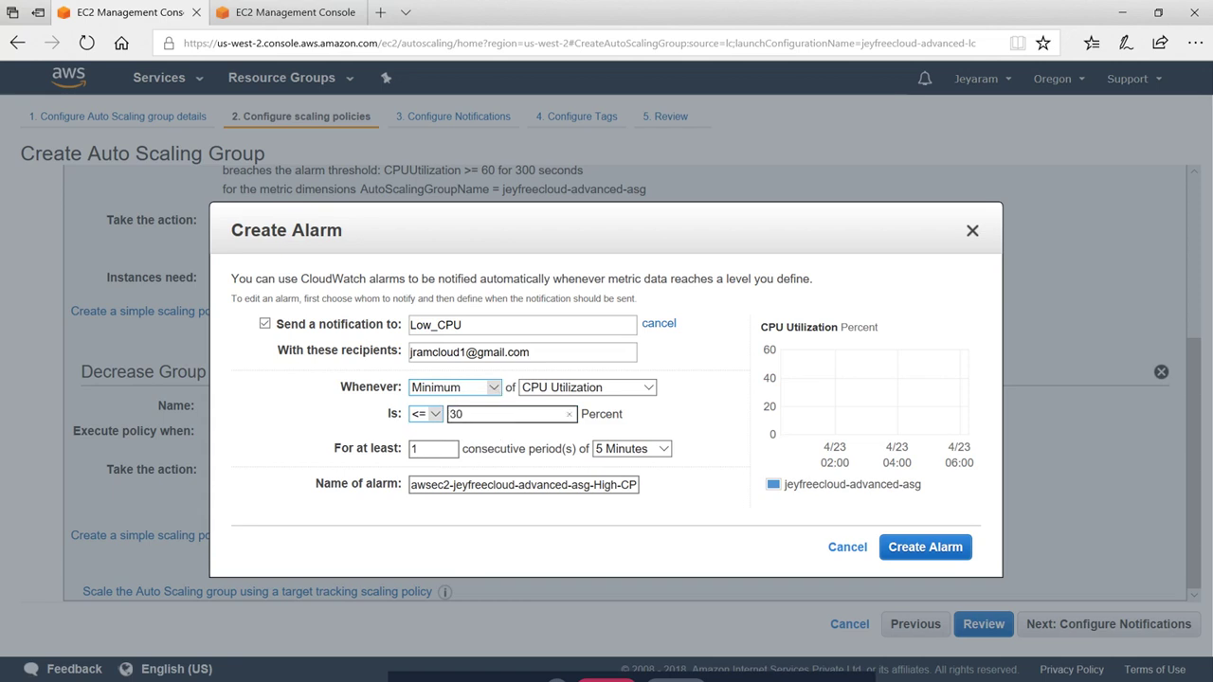
pyautogui.click(679, 414)
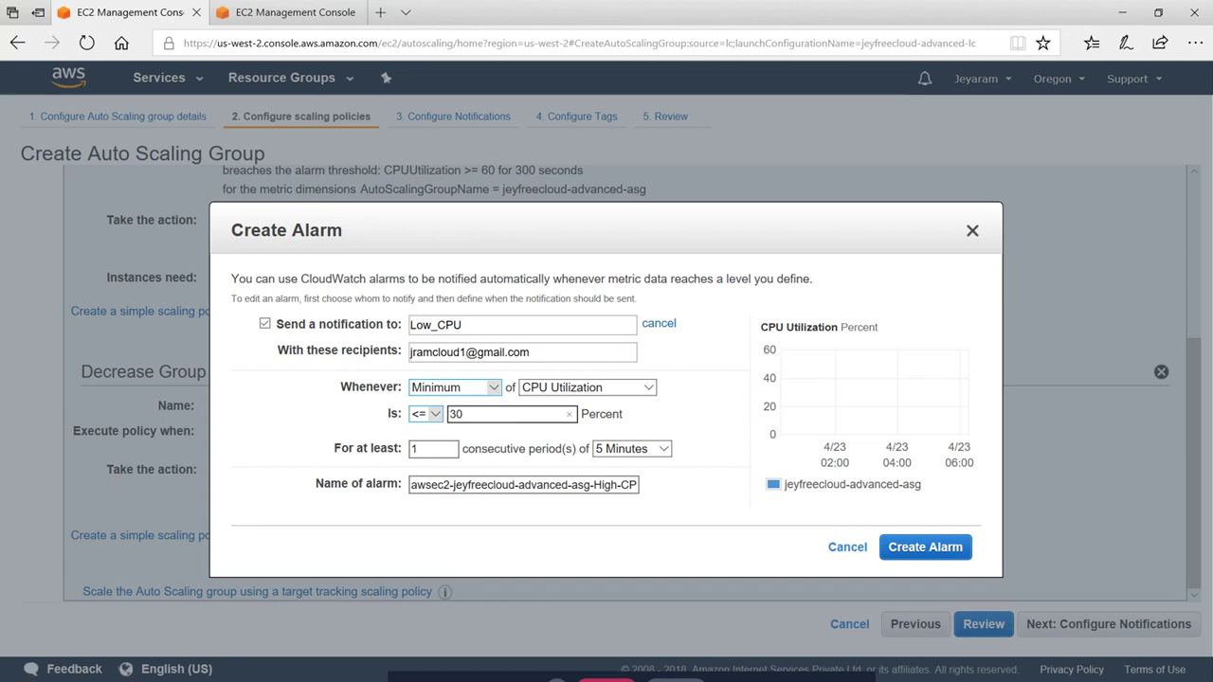
pyautogui.doubleClick(605, 485)
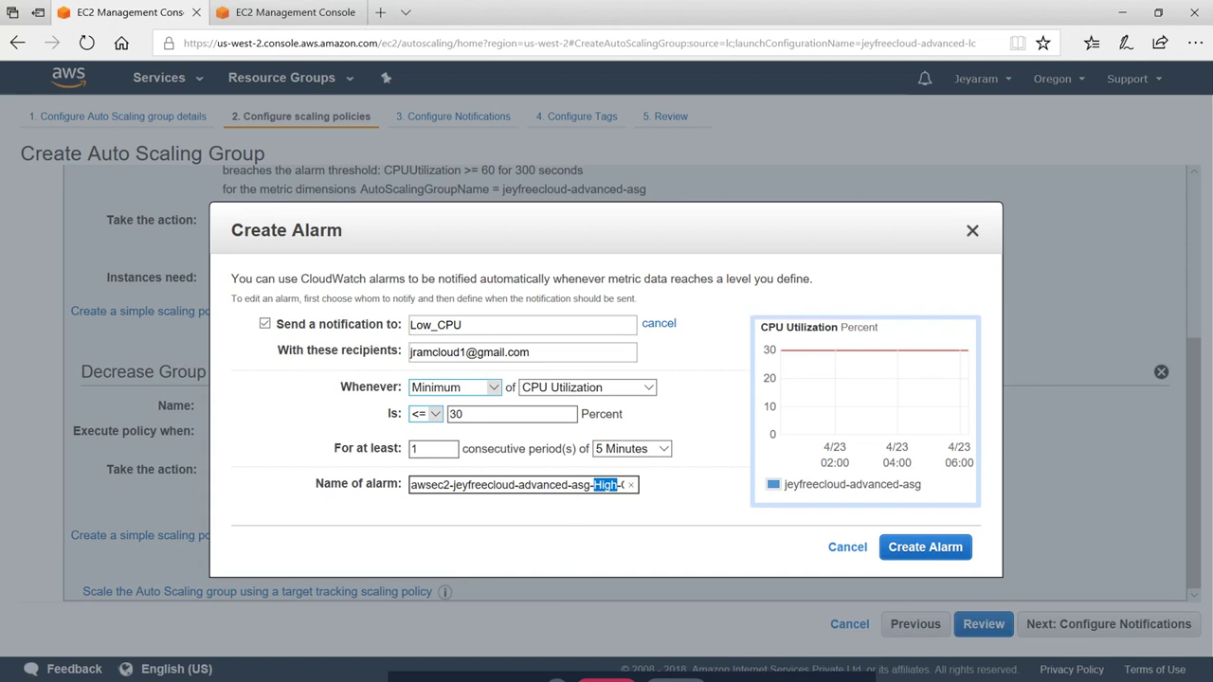
pyautogui.write('Low')
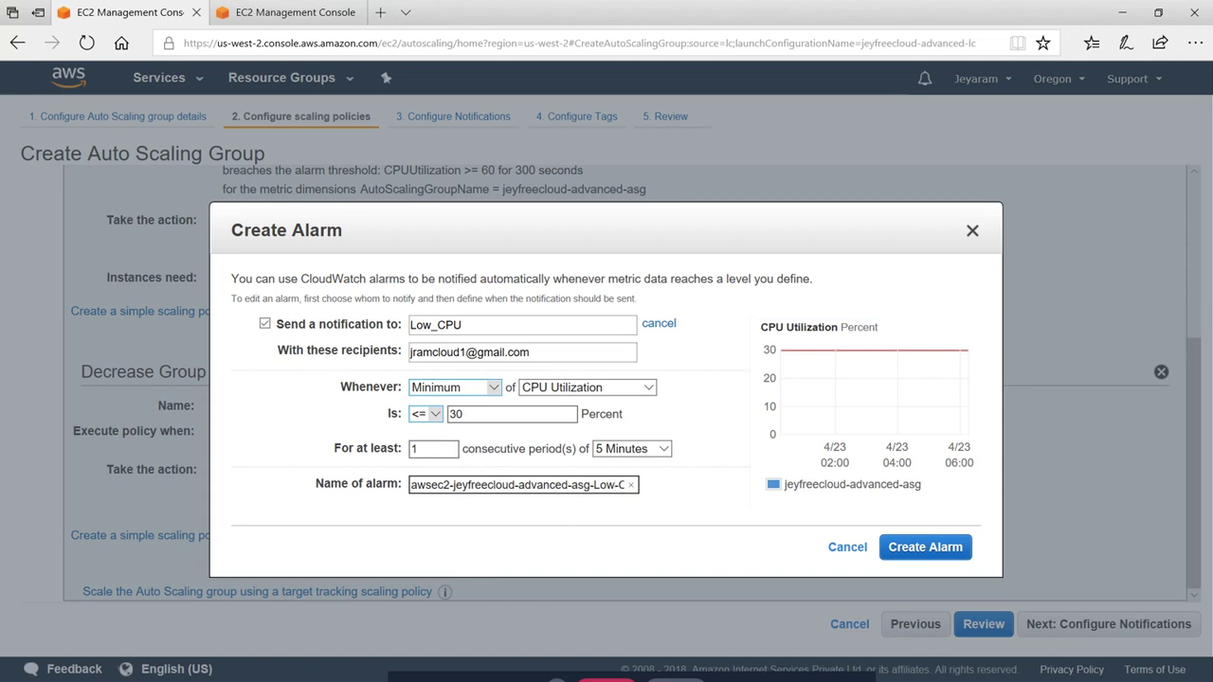
pyautogui.click(922, 549)
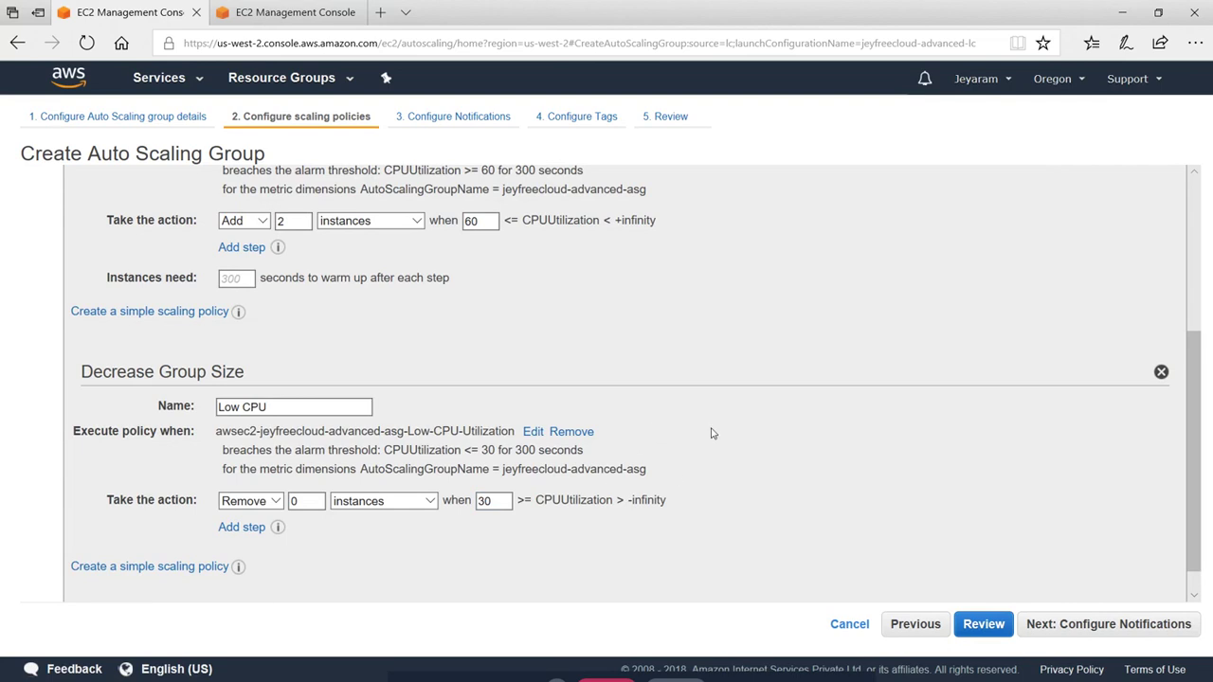
# Set the Low CPU policy to remove 2 instances
pyautogui.scroll(1, 437, 395)
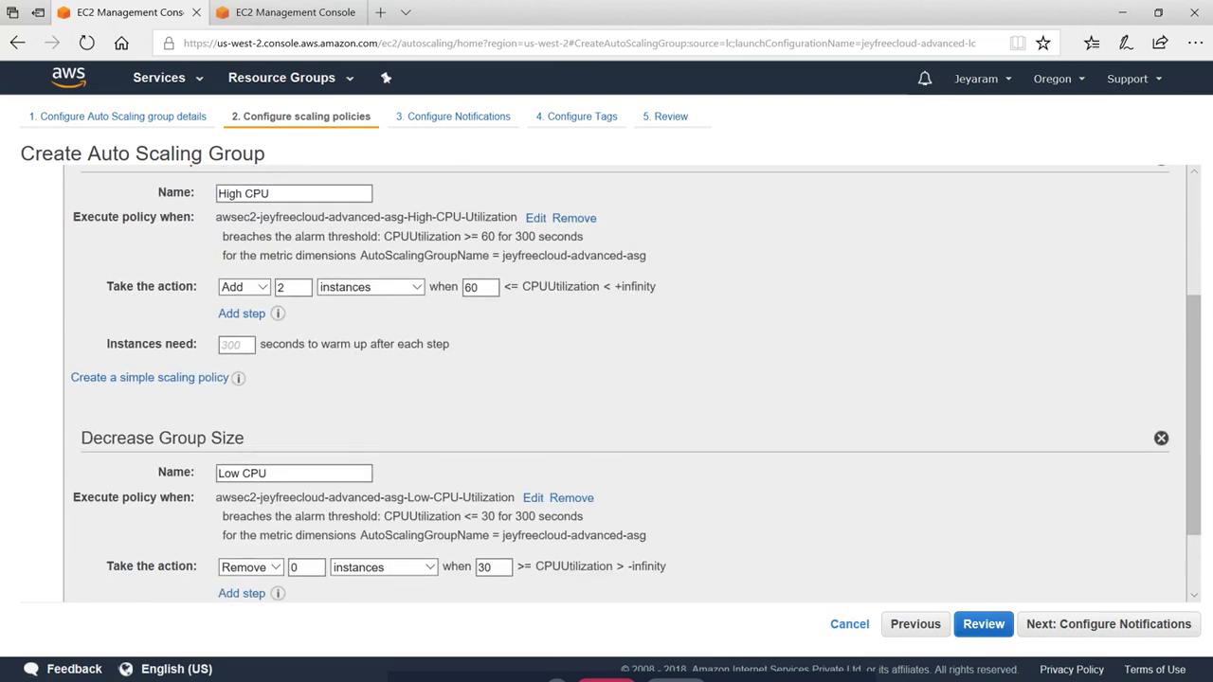
pyautogui.scroll(-1, 437, 390)
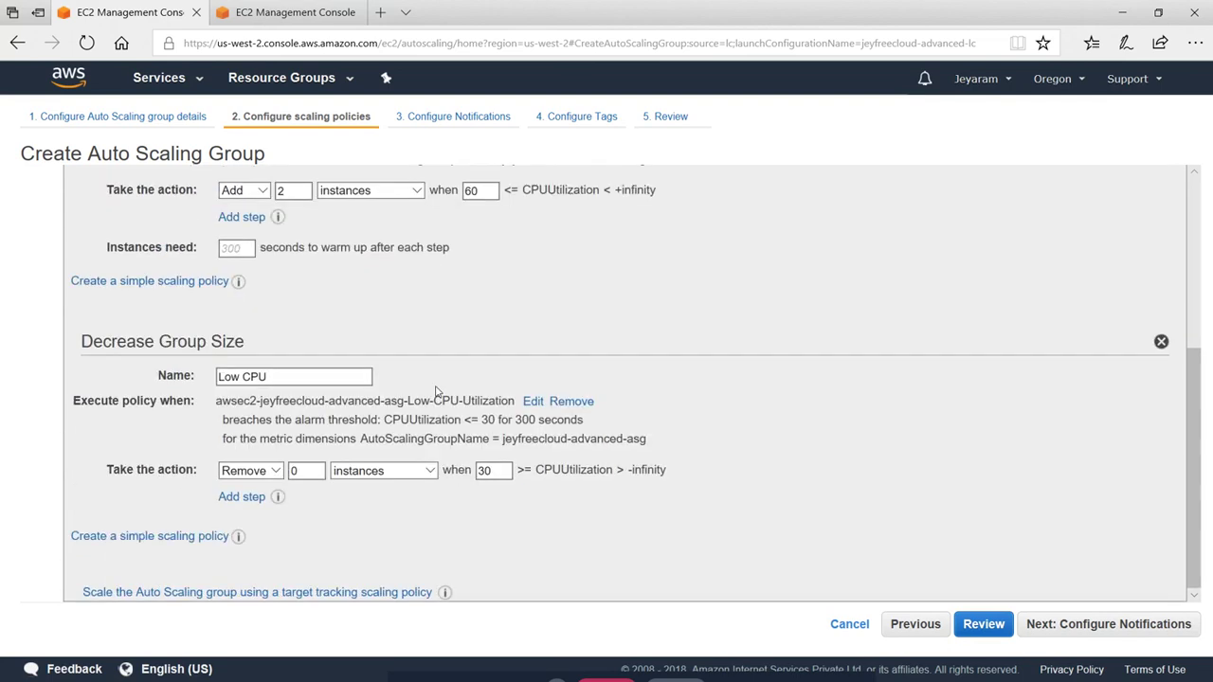
pyautogui.doubleClick(293, 471)
pyautogui.click(734, 376)
# Check both scaling policies and advance to Configure Notifications
pyautogui.scroll(1, 435, 361)
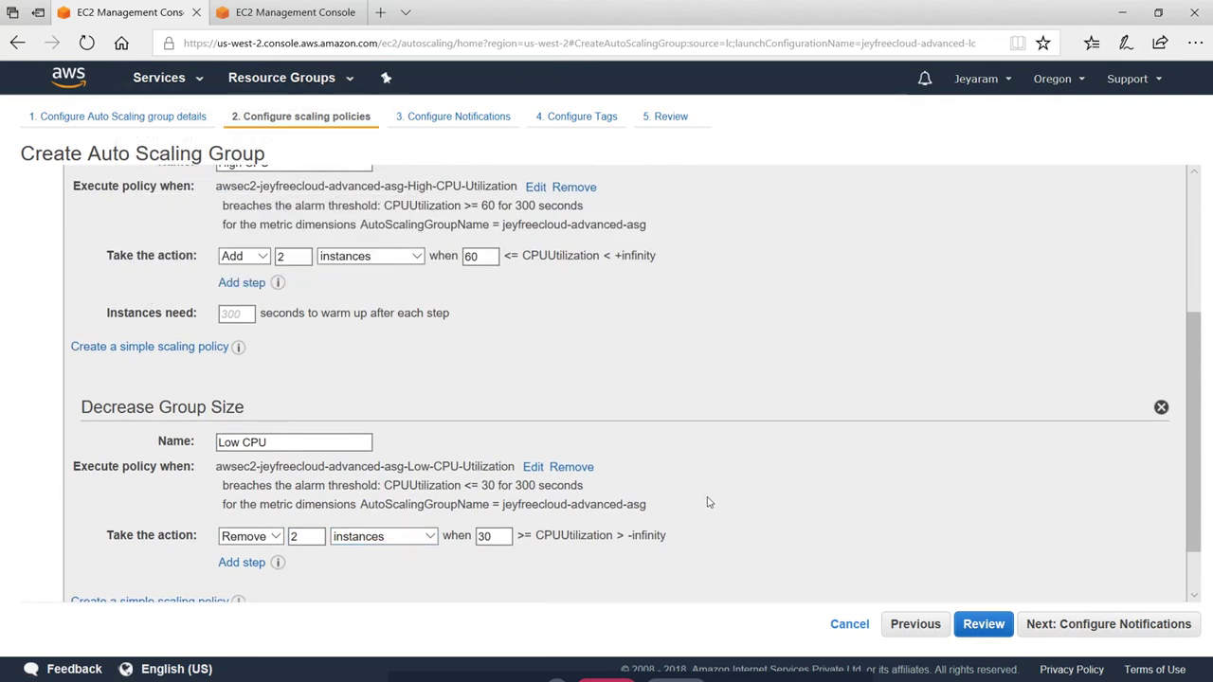
pyautogui.scroll(-1, 701, 497)
pyautogui.scroll(4, 822, 480)
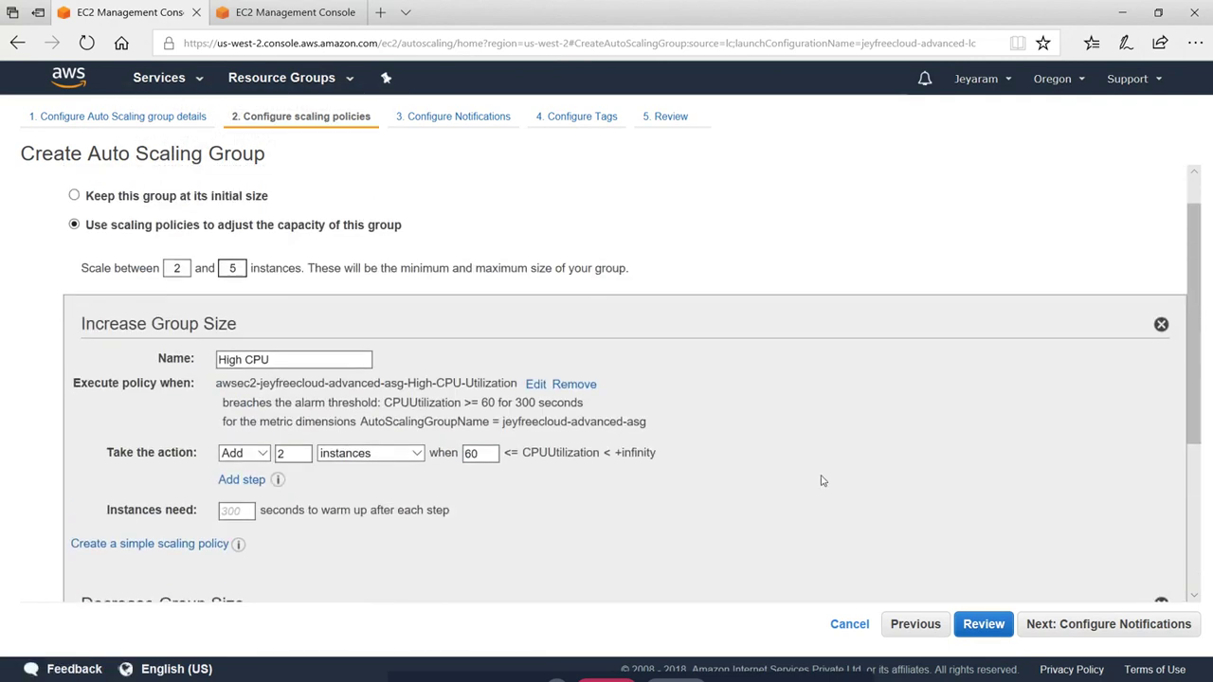
pyautogui.scroll(-1, 625, 379)
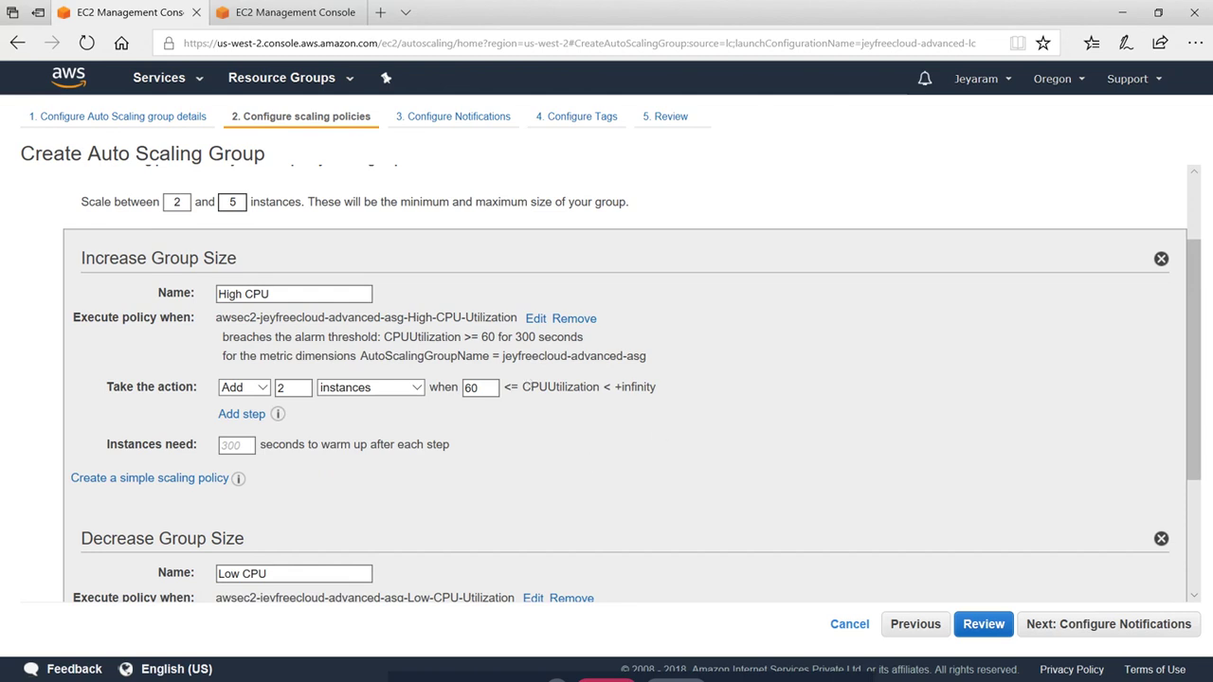
pyautogui.scroll(-2, 626, 379)
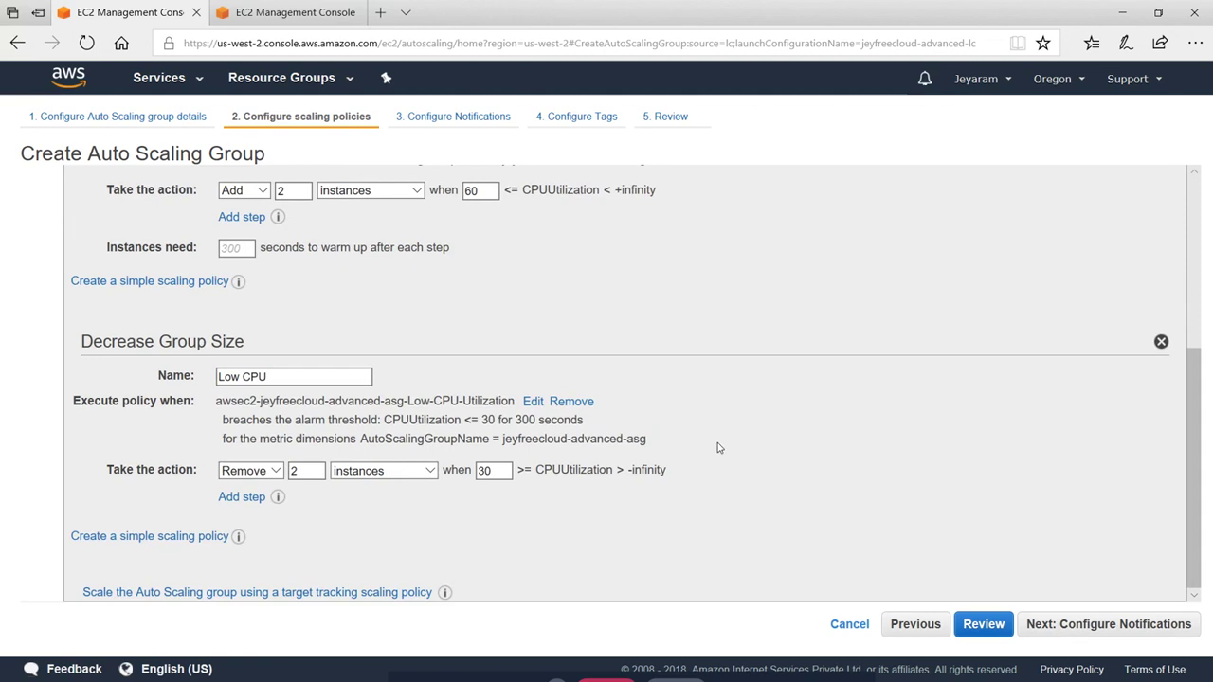
pyautogui.scroll(1, 625, 379)
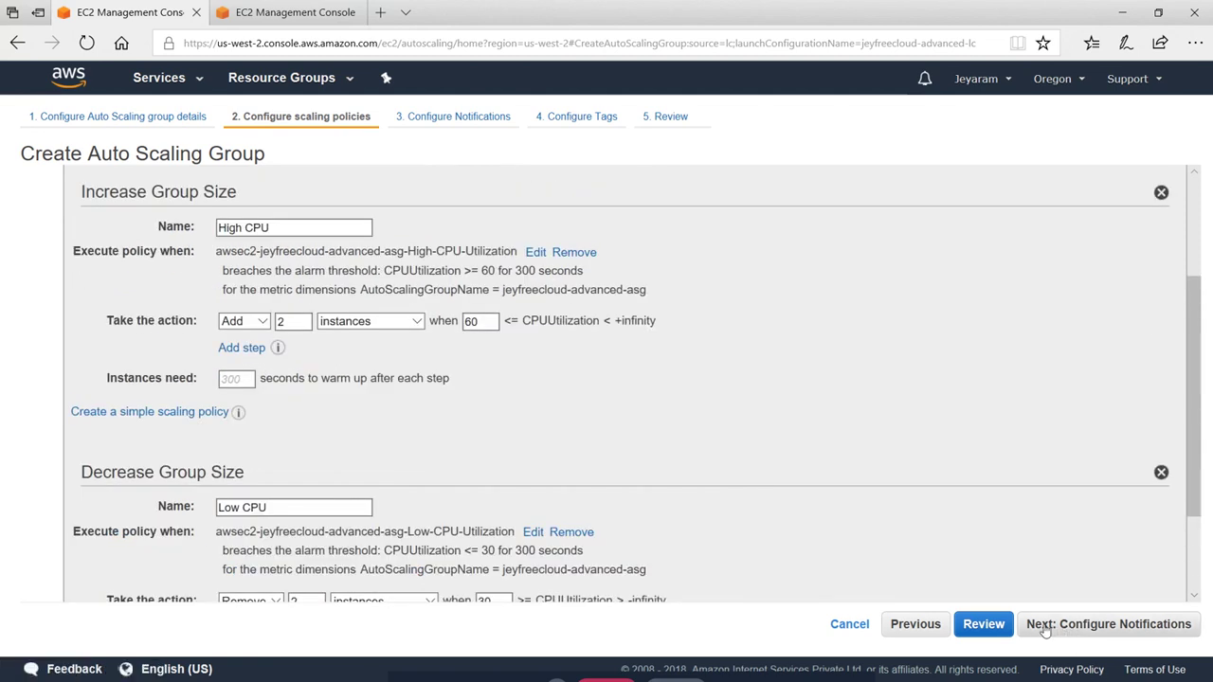
pyautogui.click(1109, 623)
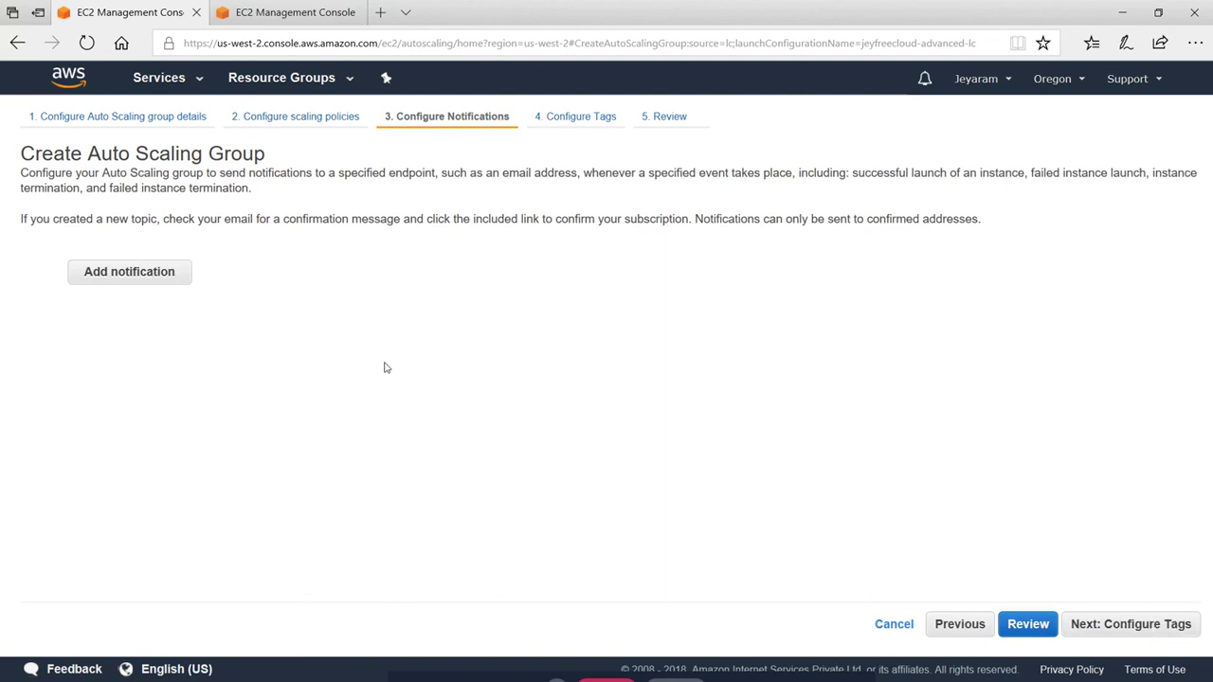
# Add a High_CPU topic notification for launch, terminate and failure events, then go to Configure Tags
pyautogui.click(133, 273)
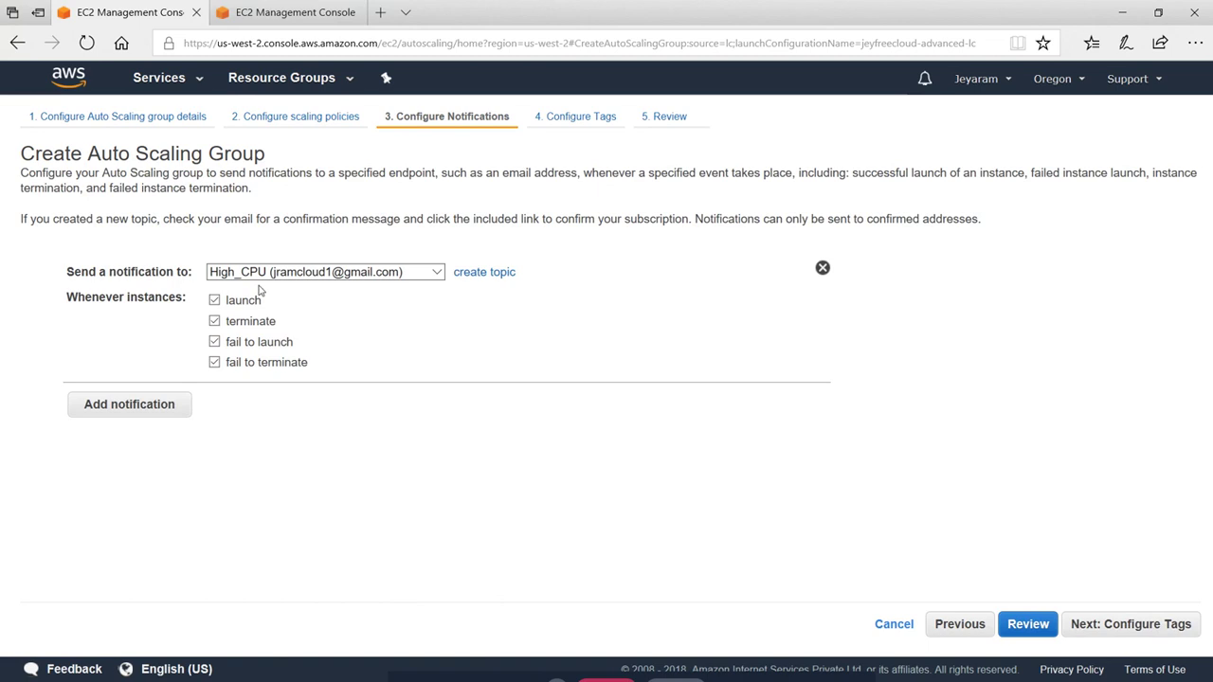
pyautogui.click(440, 273)
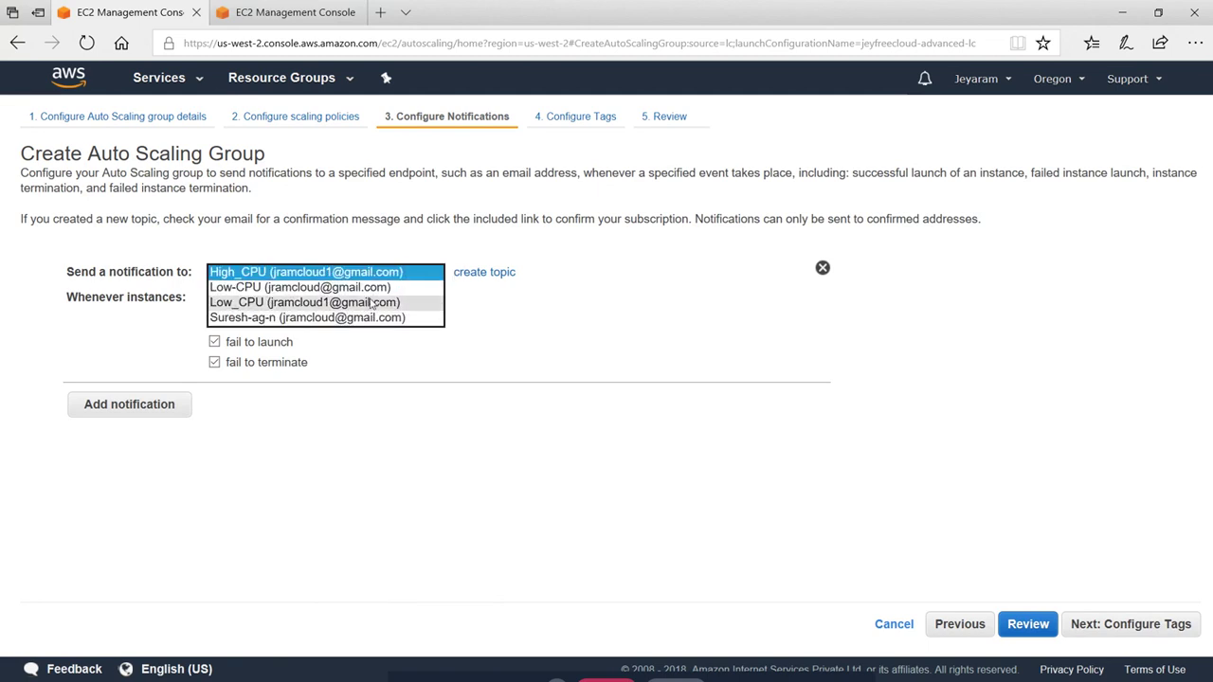
pyautogui.click(565, 336)
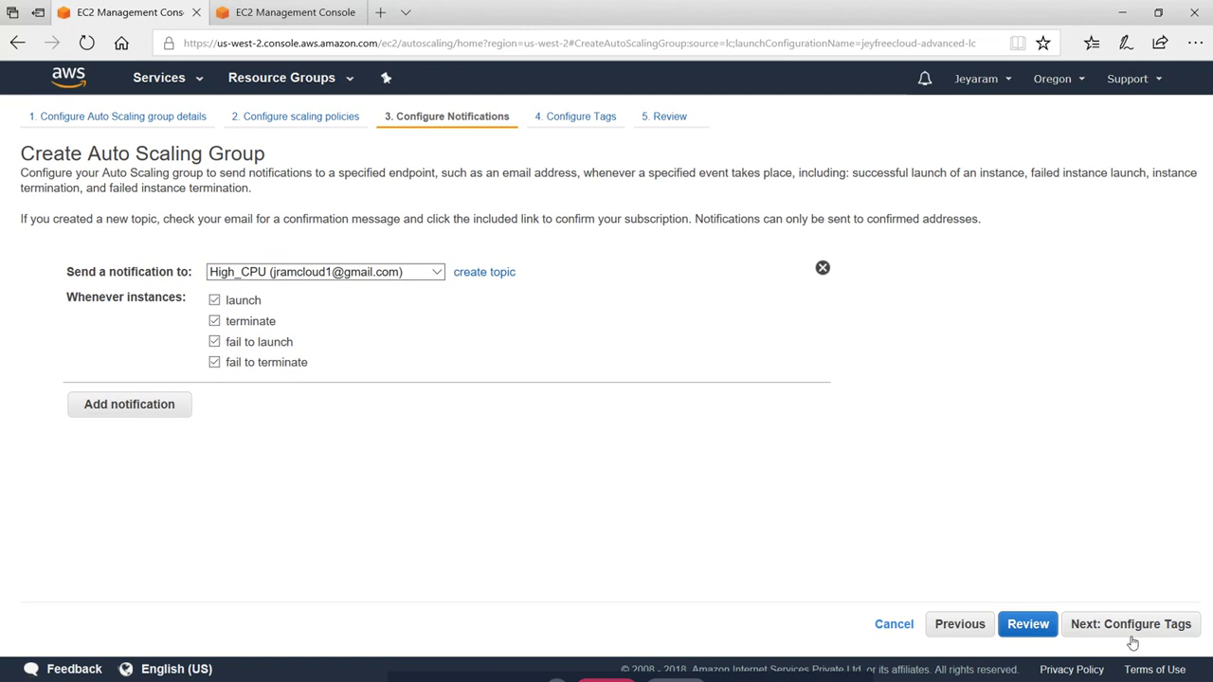
pyautogui.click(1174, 624)
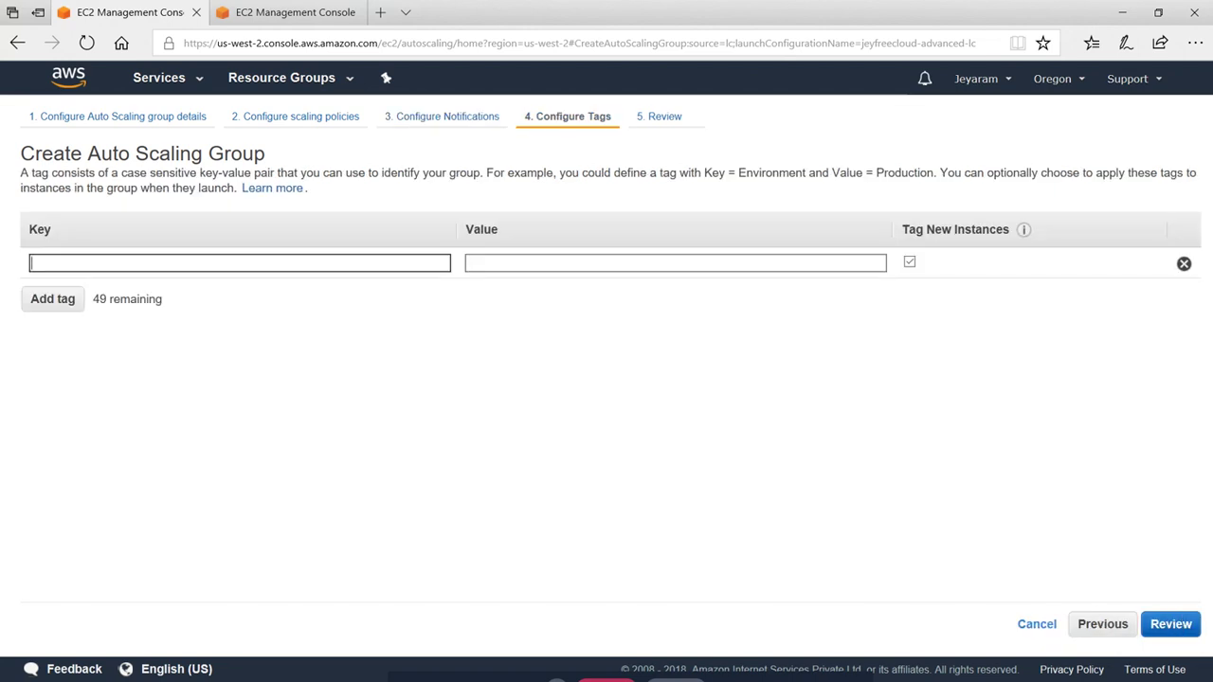
# Skip tags, review, and create the Auto Scaling group jeyfreecloud-advanced-asg, then close the status page
pyautogui.click(1171, 624)
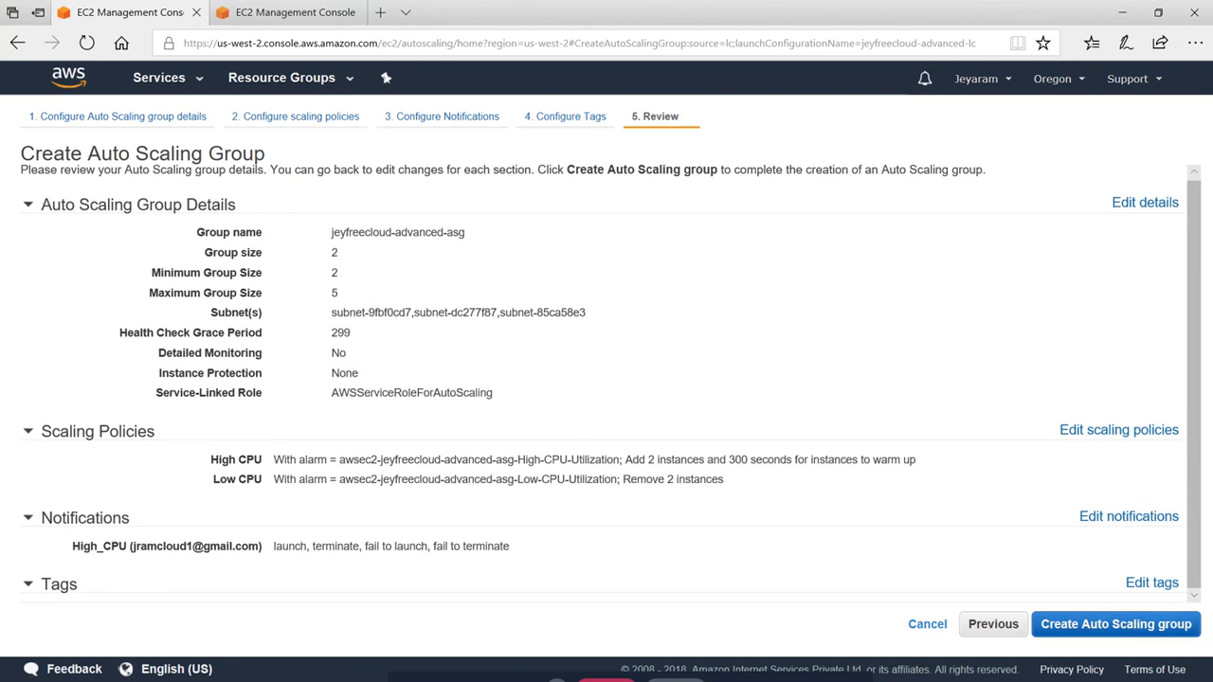
pyautogui.click(1192, 632)
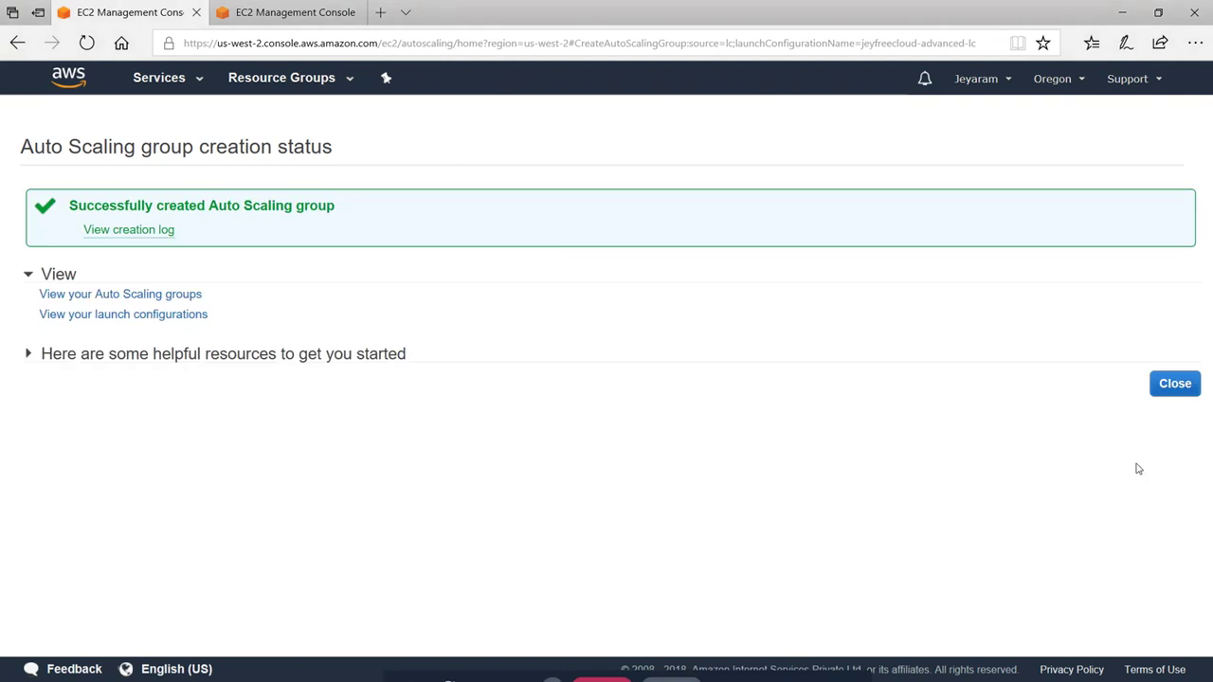
pyautogui.click(1174, 383)
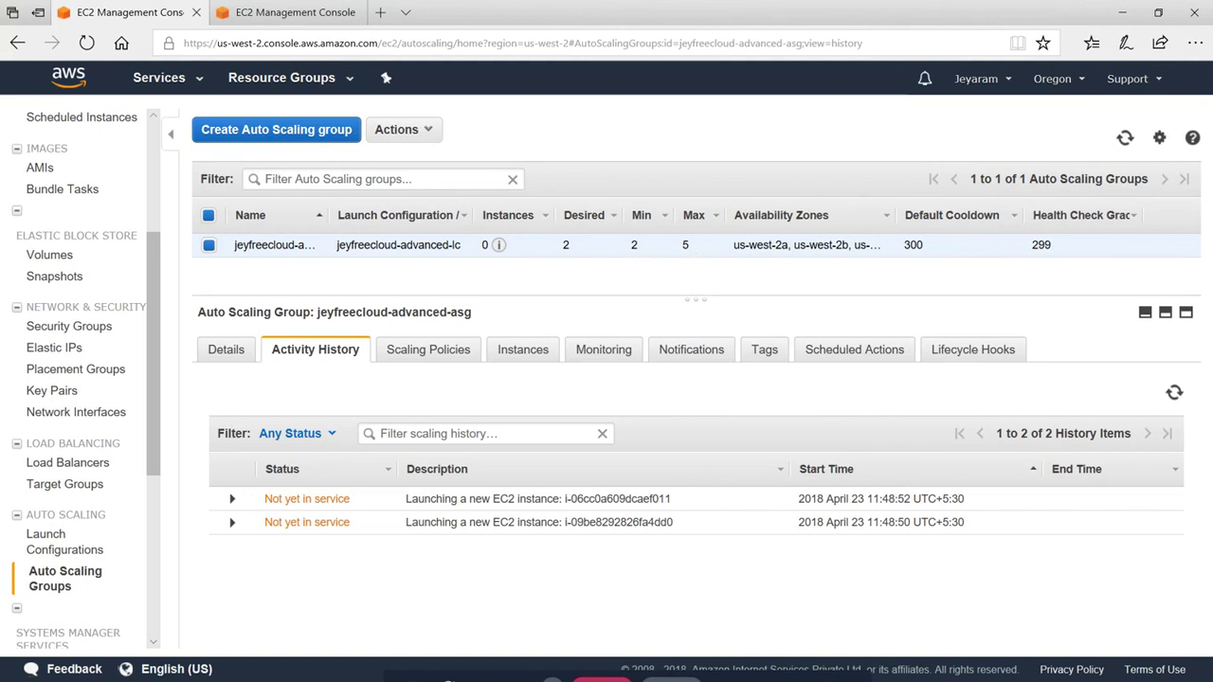
pyautogui.moveTo(500, 244)
pyautogui.click(289, 11)
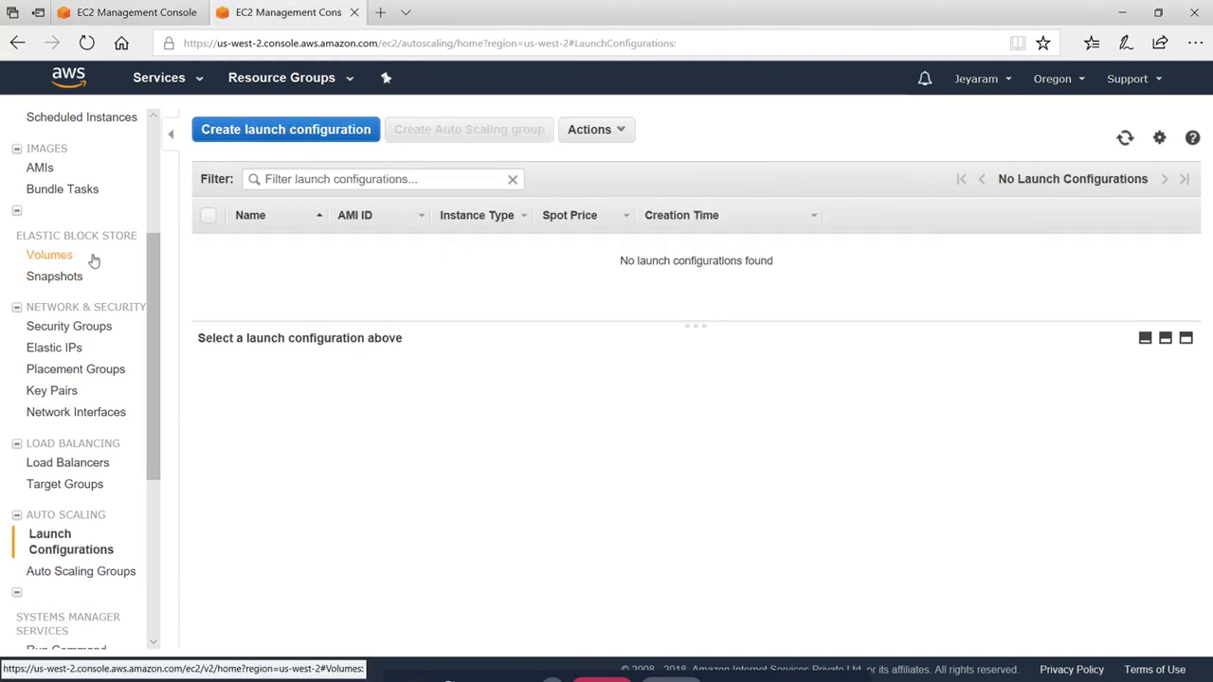
pyautogui.scroll(5, 95, 246)
pyautogui.click(75, 116)
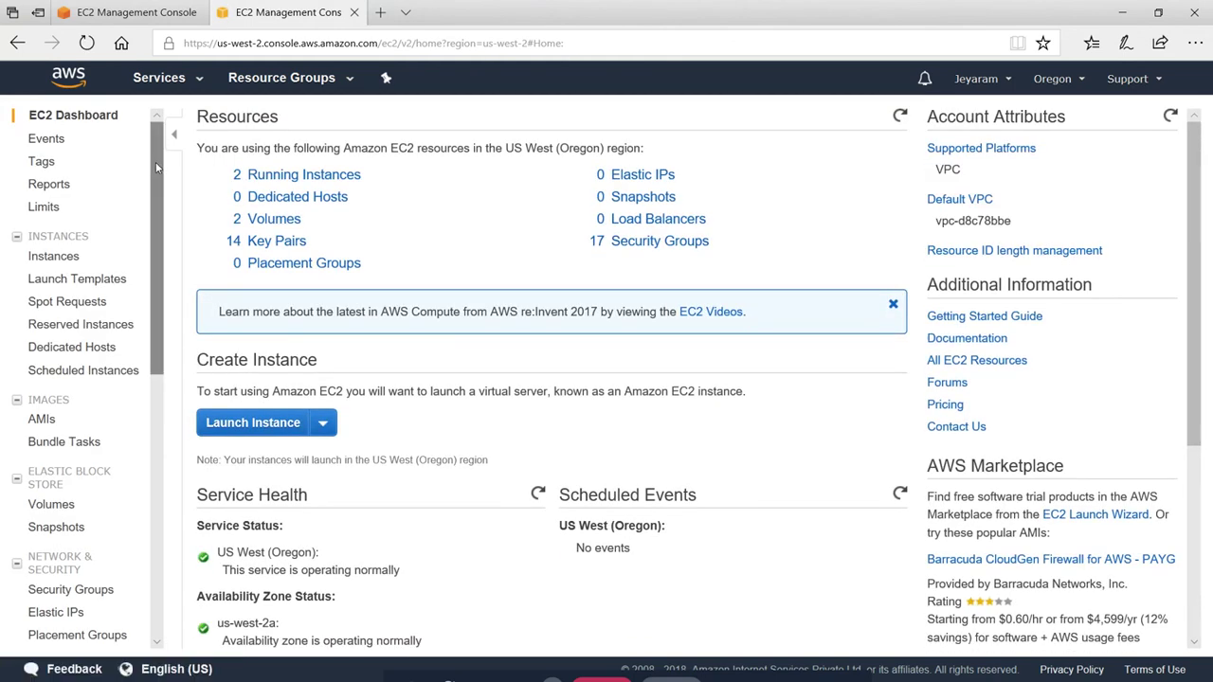
pyautogui.click(53, 257)
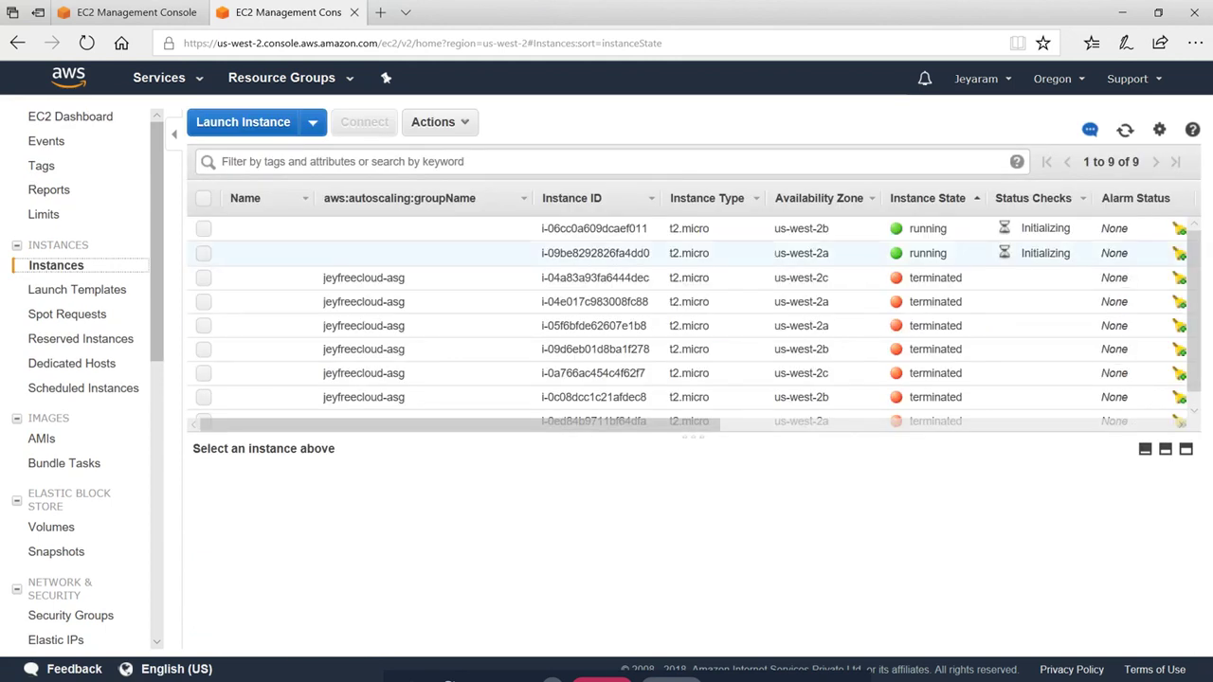
pyautogui.click(1125, 130)
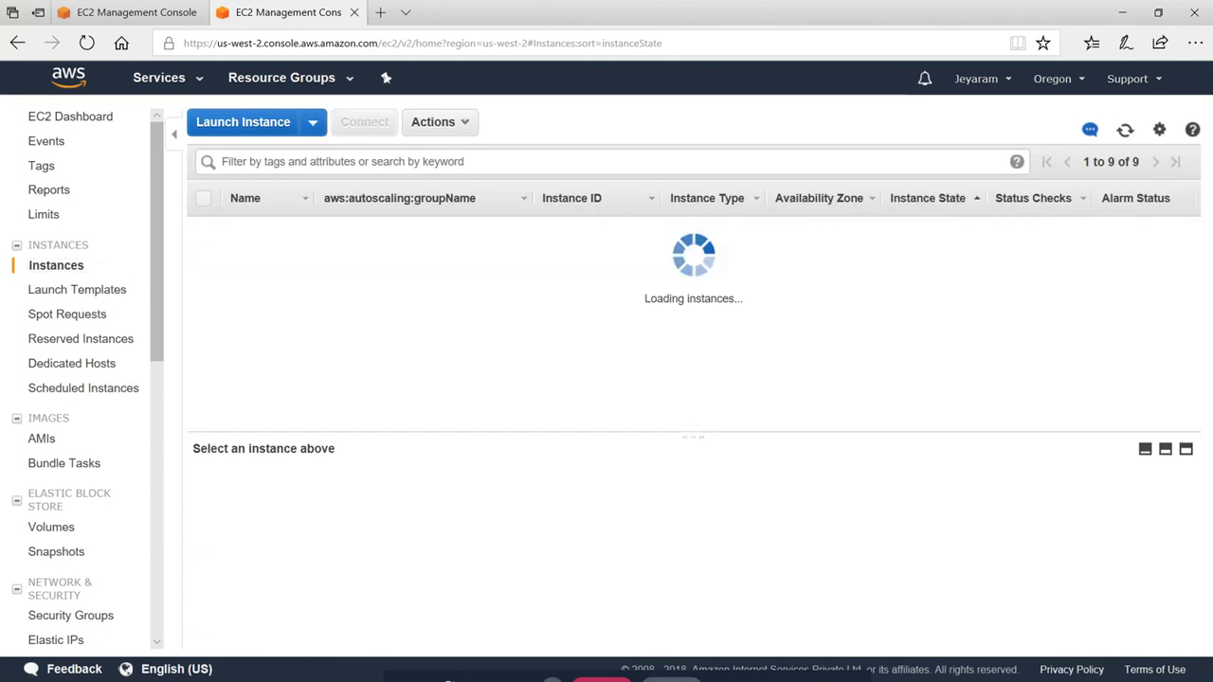
pyautogui.click(1125, 130)
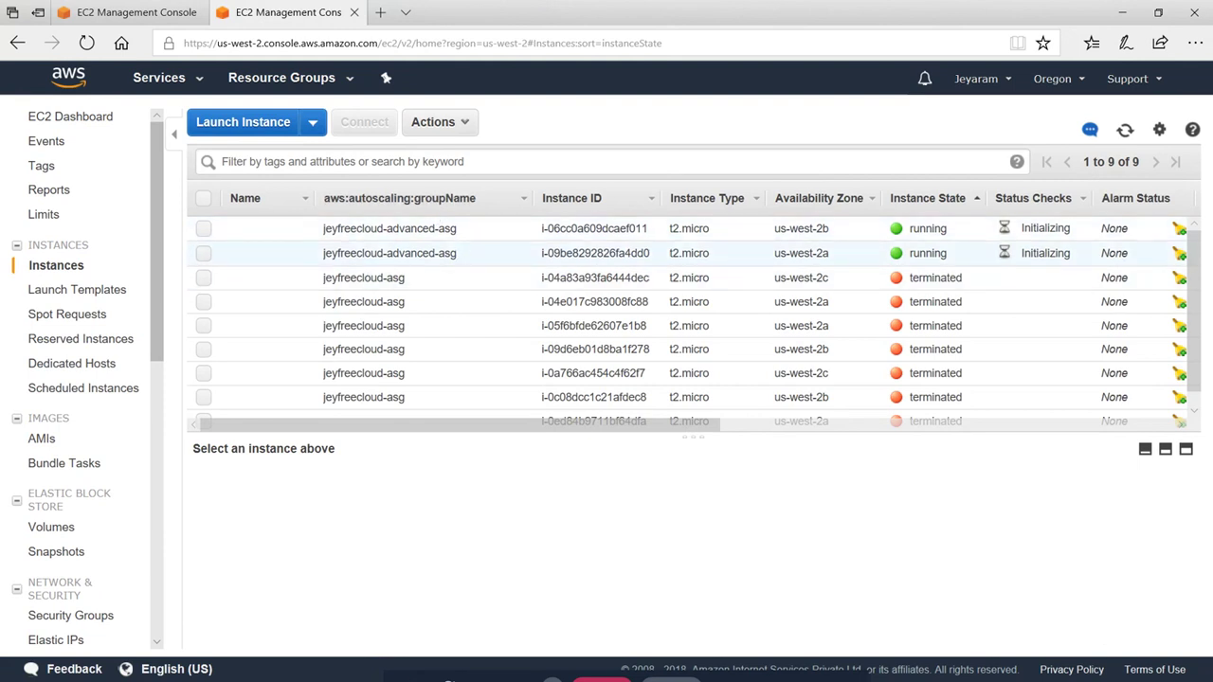
pyautogui.click(1124, 131)
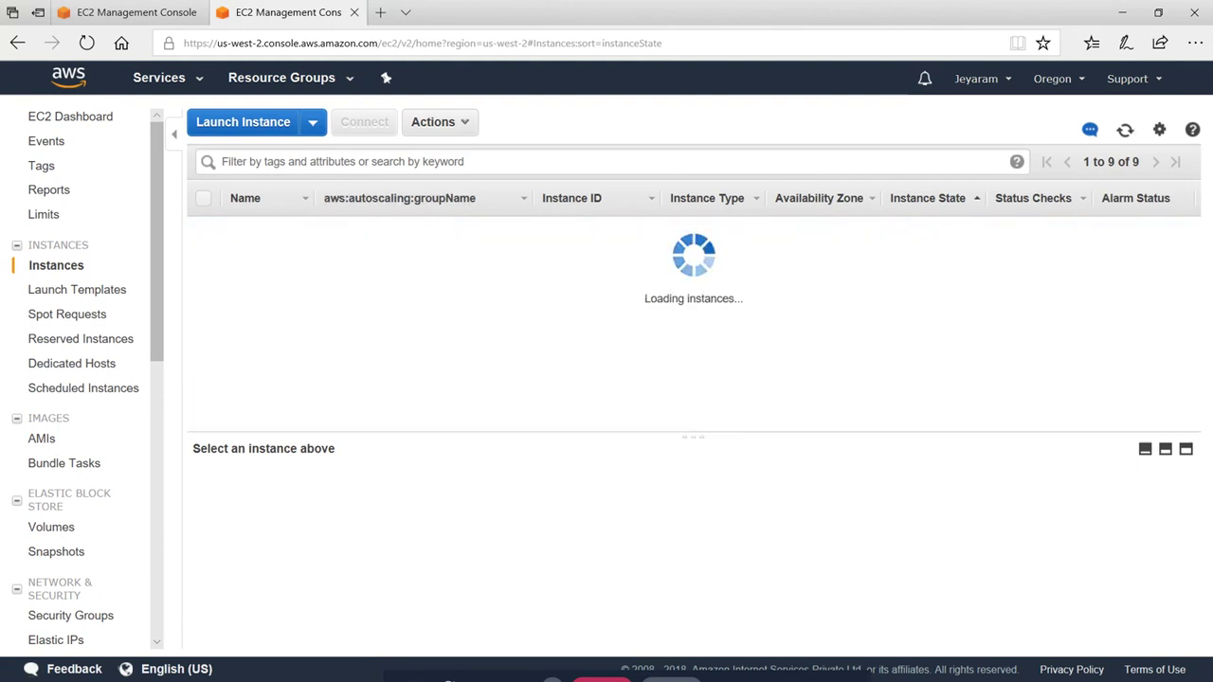
pyautogui.click(1125, 131)
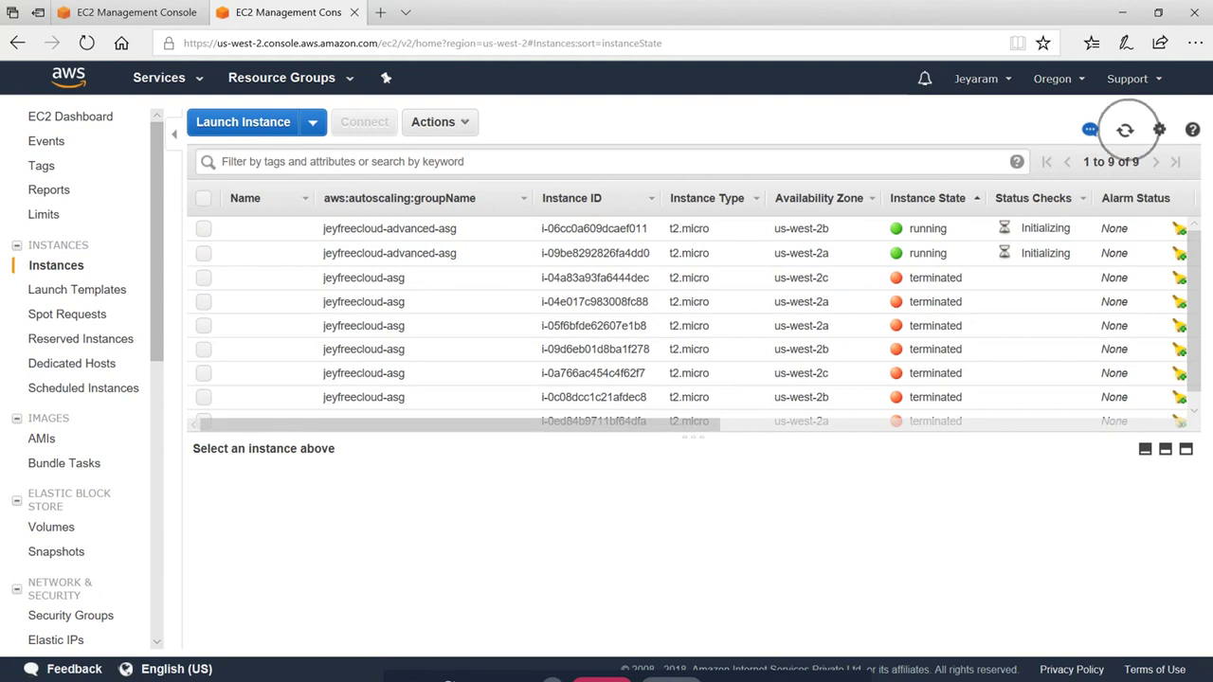
pyautogui.click(1125, 131)
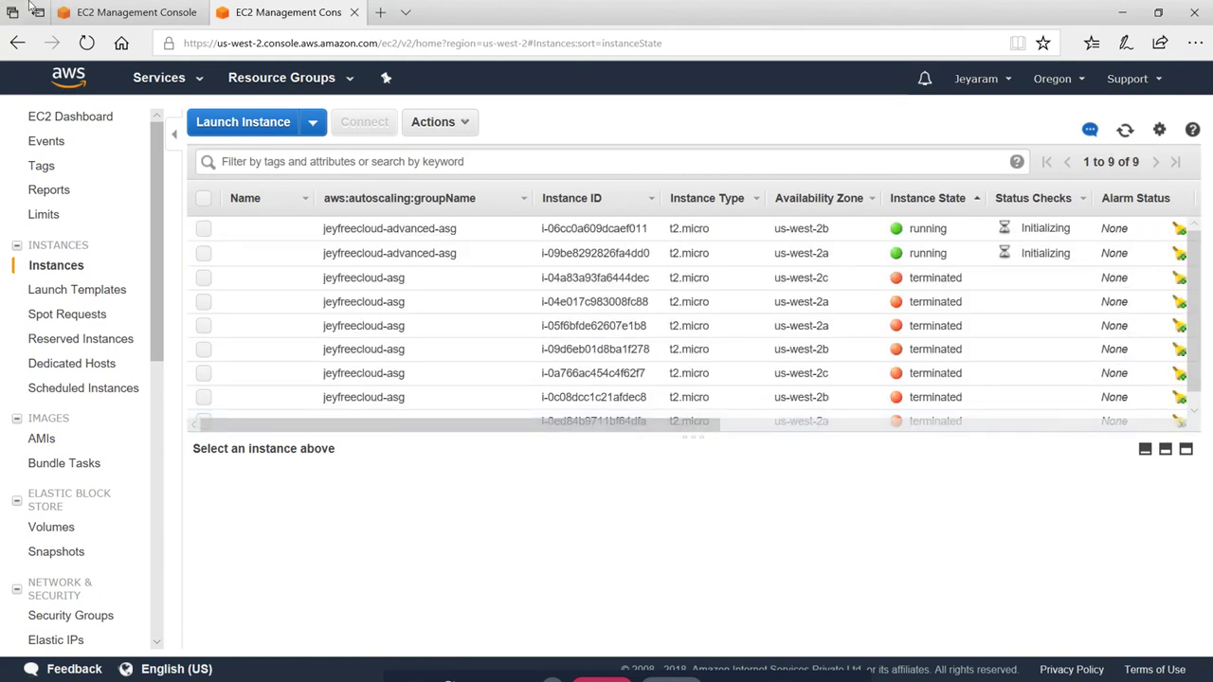
pyautogui.click(119, 12)
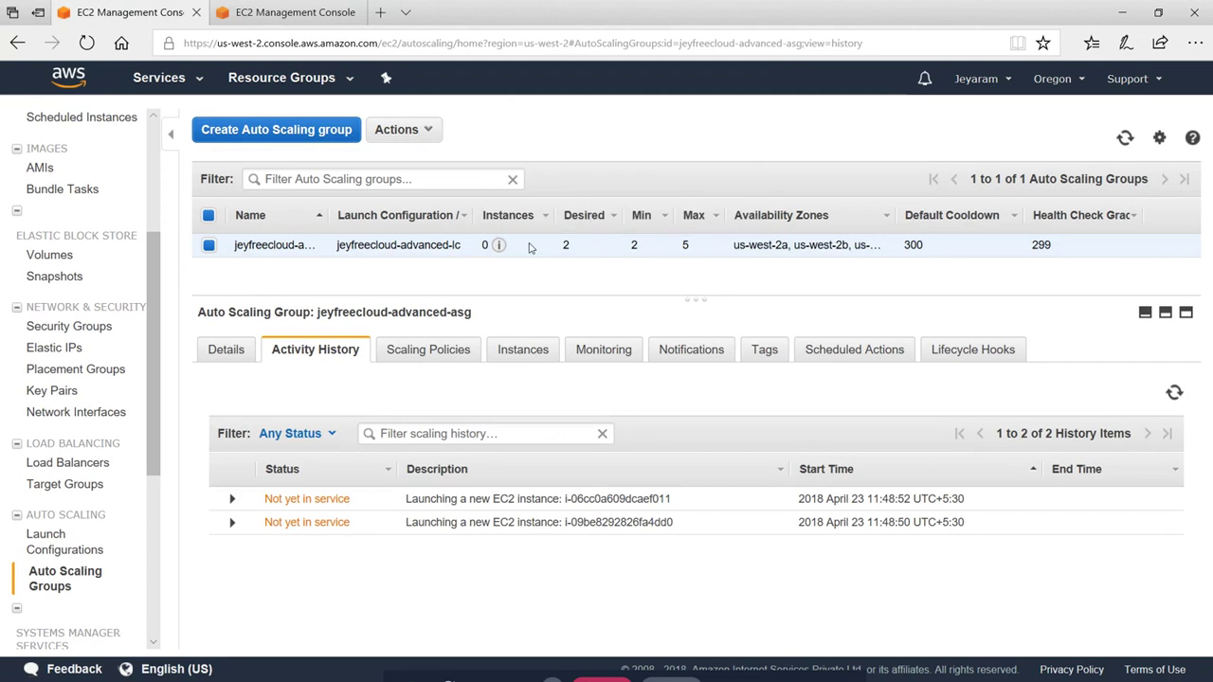
# Refresh the group, review jeyfreecloud-advanced-lc's user data script, and select its security group ID
pyautogui.click(1124, 137)
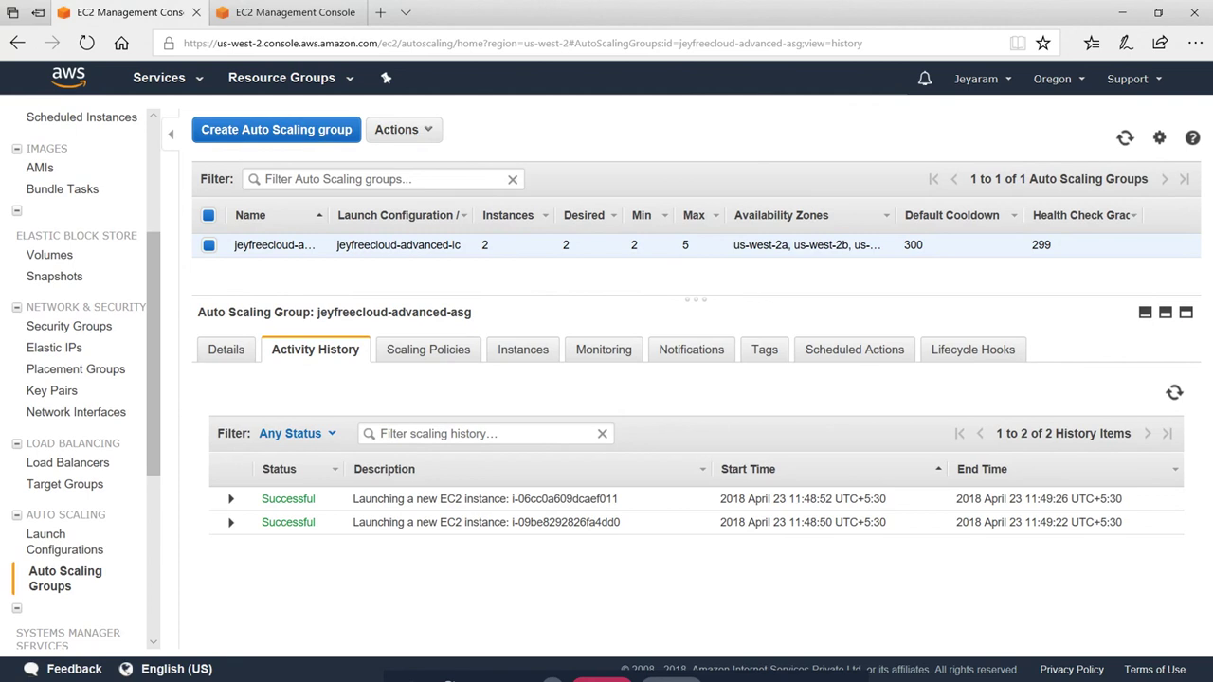
pyautogui.click(80, 545)
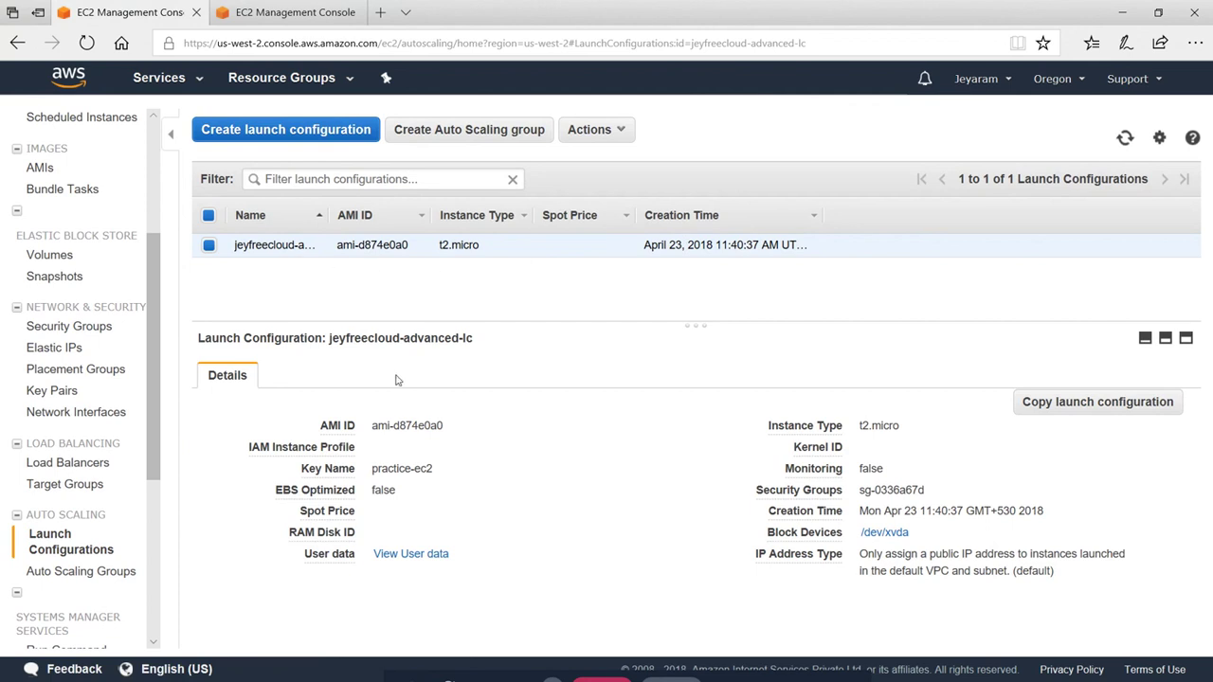
pyautogui.click(407, 553)
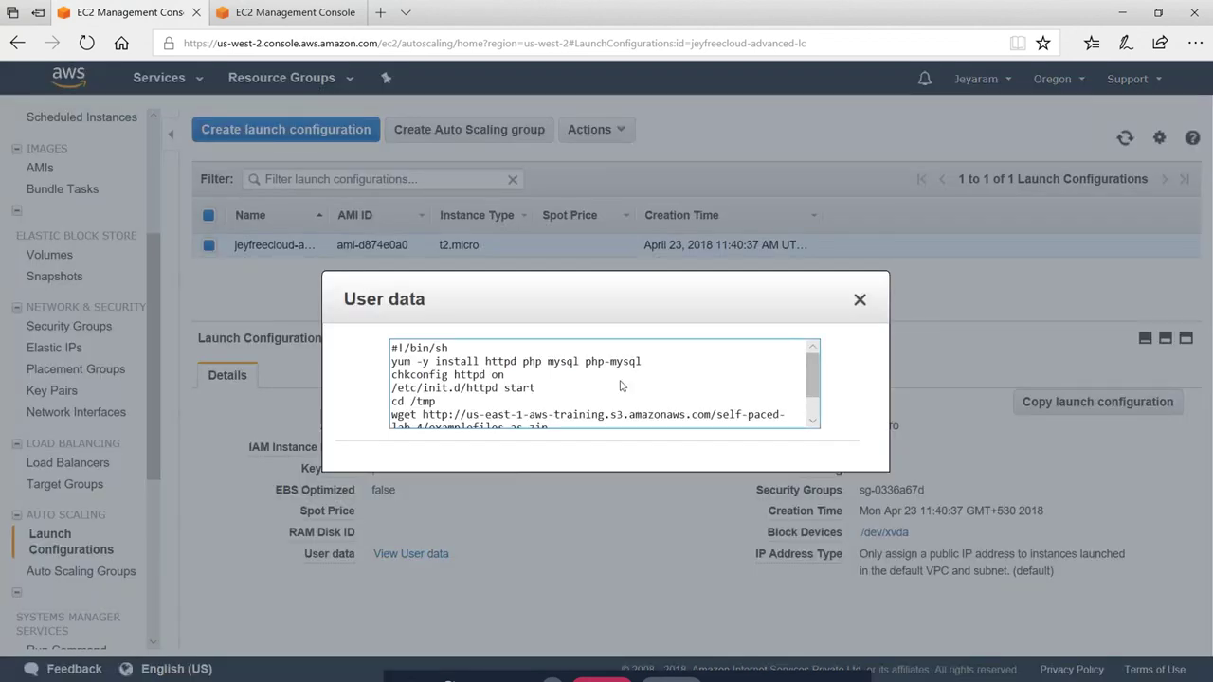
pyautogui.scroll(-1, 739, 374)
pyautogui.click(860, 301)
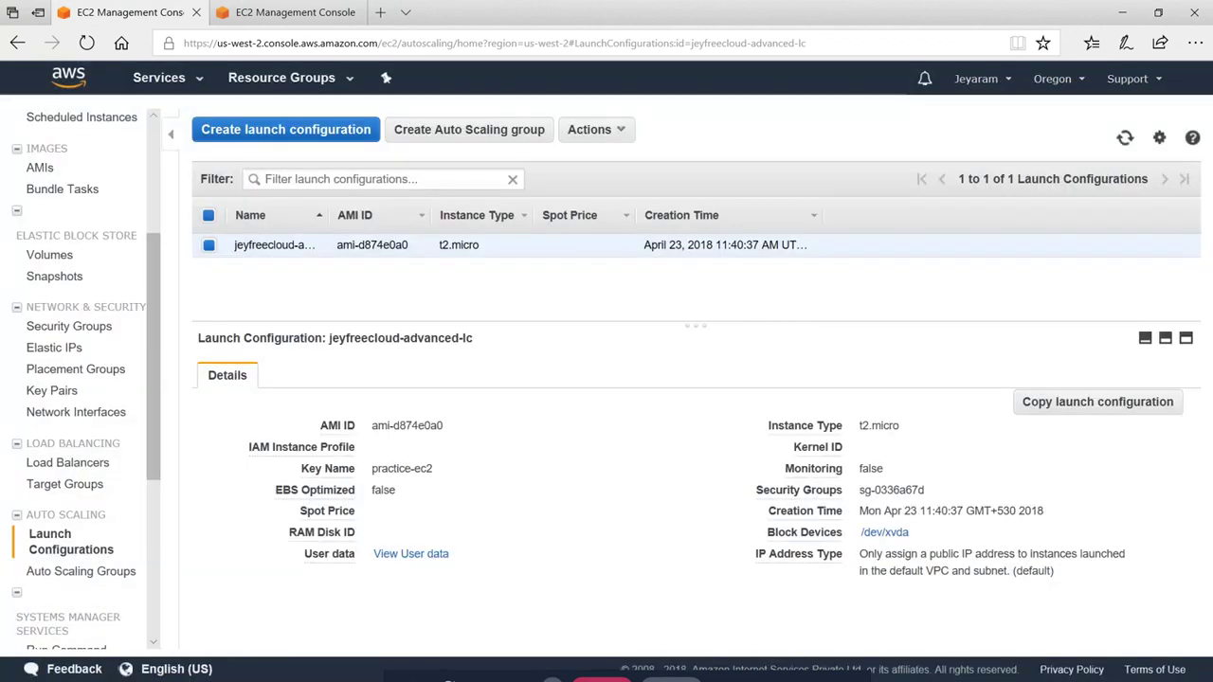
pyautogui.doubleClick(890, 490)
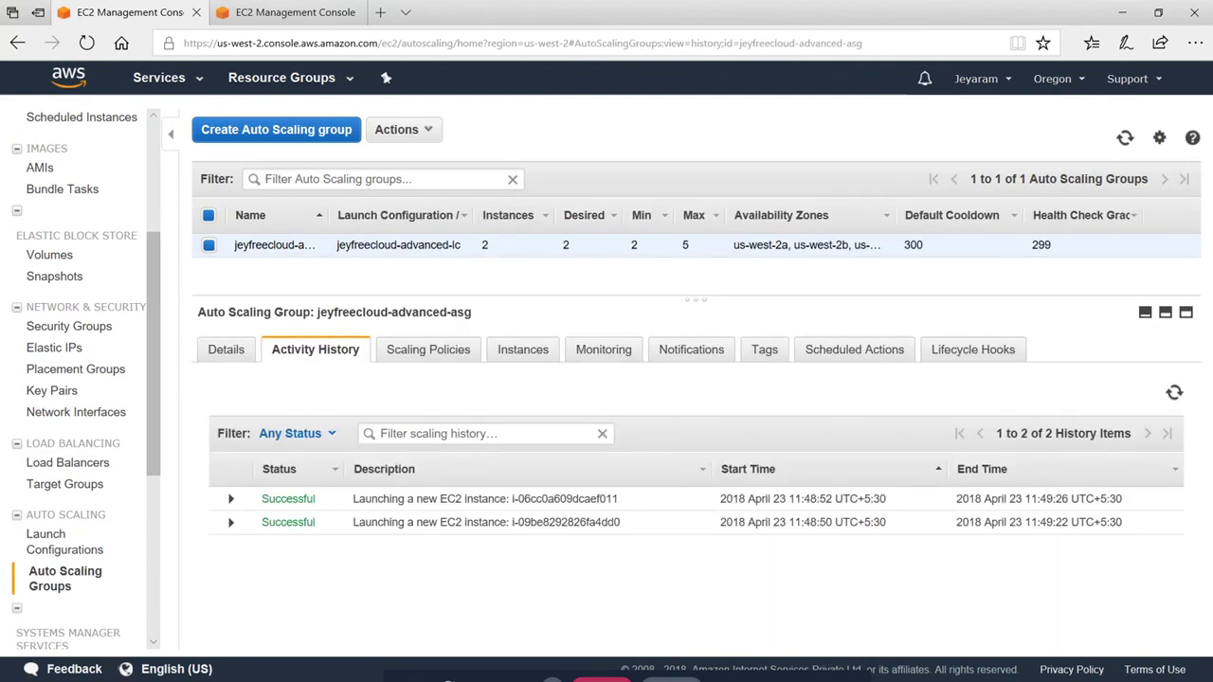
# Review the group's policies, highlighting High CPU adding 2 at 60 and Low CPU removing 2 at 30
pyautogui.click(426, 351)
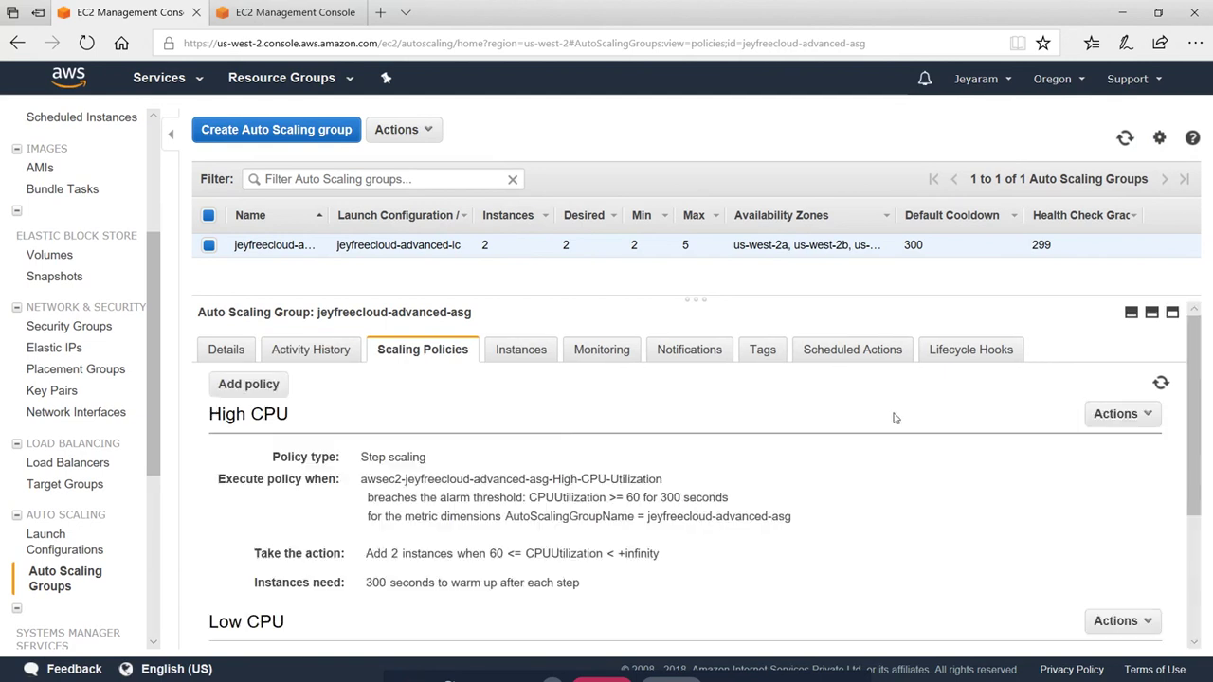
pyautogui.scroll(-1, 691, 473)
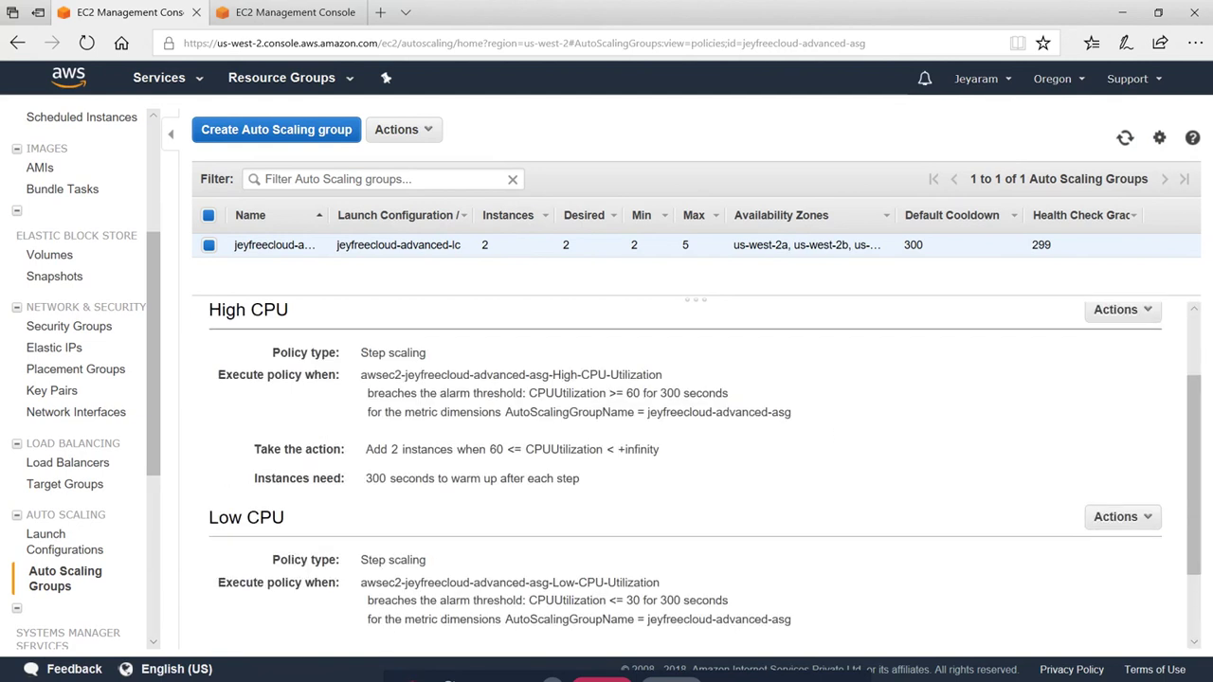
pyautogui.moveTo(624, 392); pyautogui.dragTo(657, 392)
pyautogui.doubleClick(631, 392)
pyautogui.moveTo(391, 450); pyautogui.dragTo(472, 451)
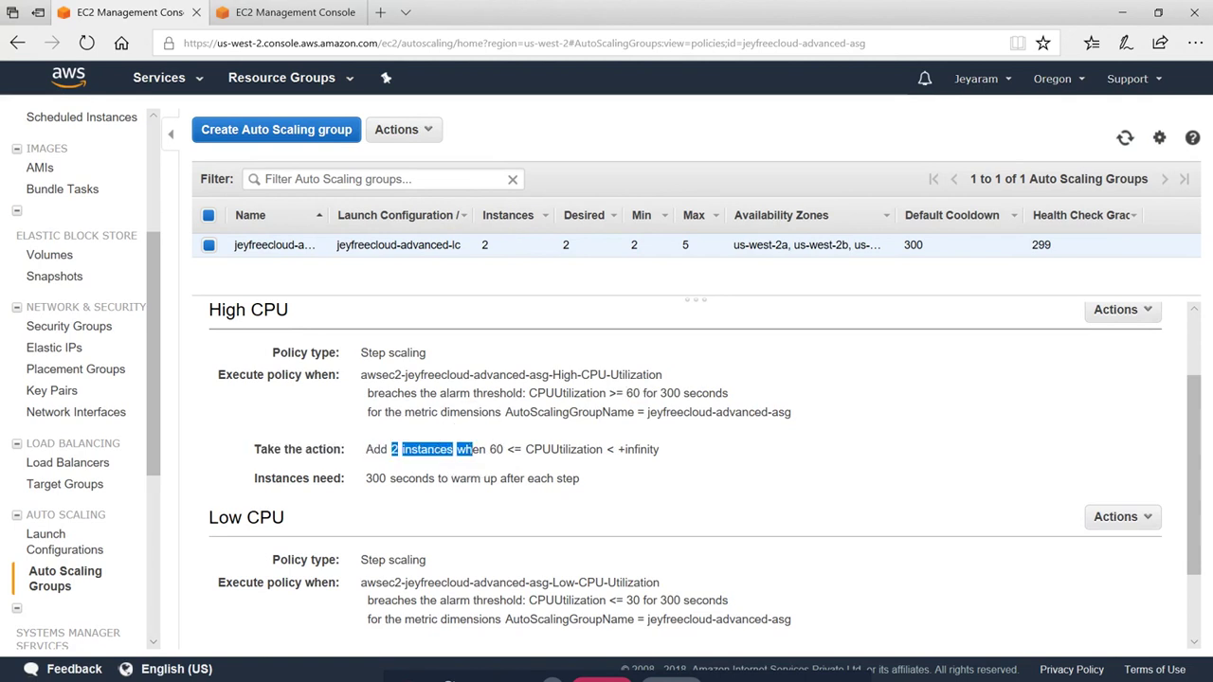
pyautogui.scroll(-1, 581, 530)
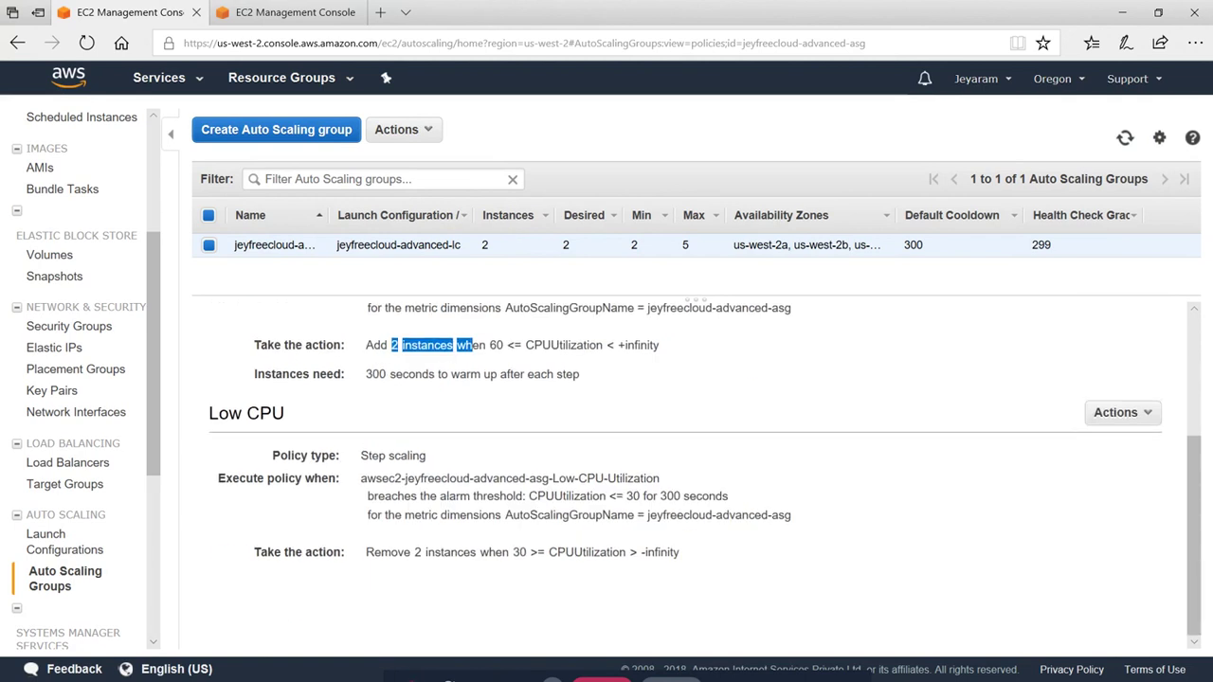
pyautogui.moveTo(640, 495); pyautogui.dragTo(574, 497)
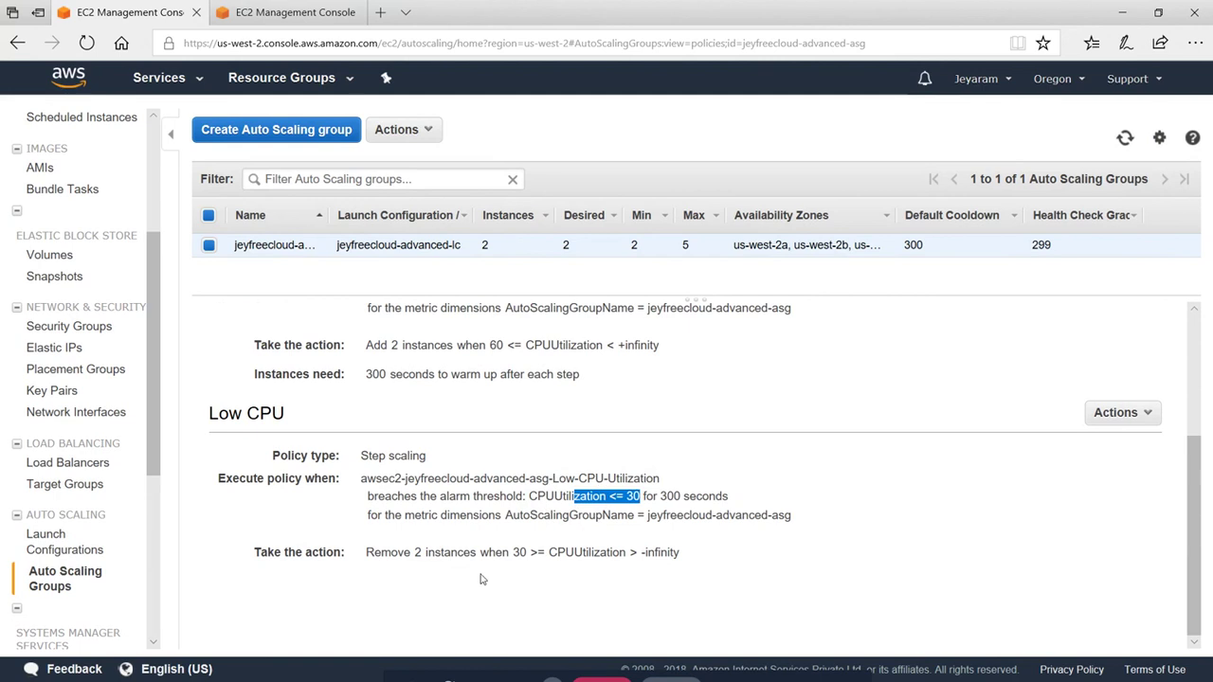
pyautogui.doubleClick(407, 553)
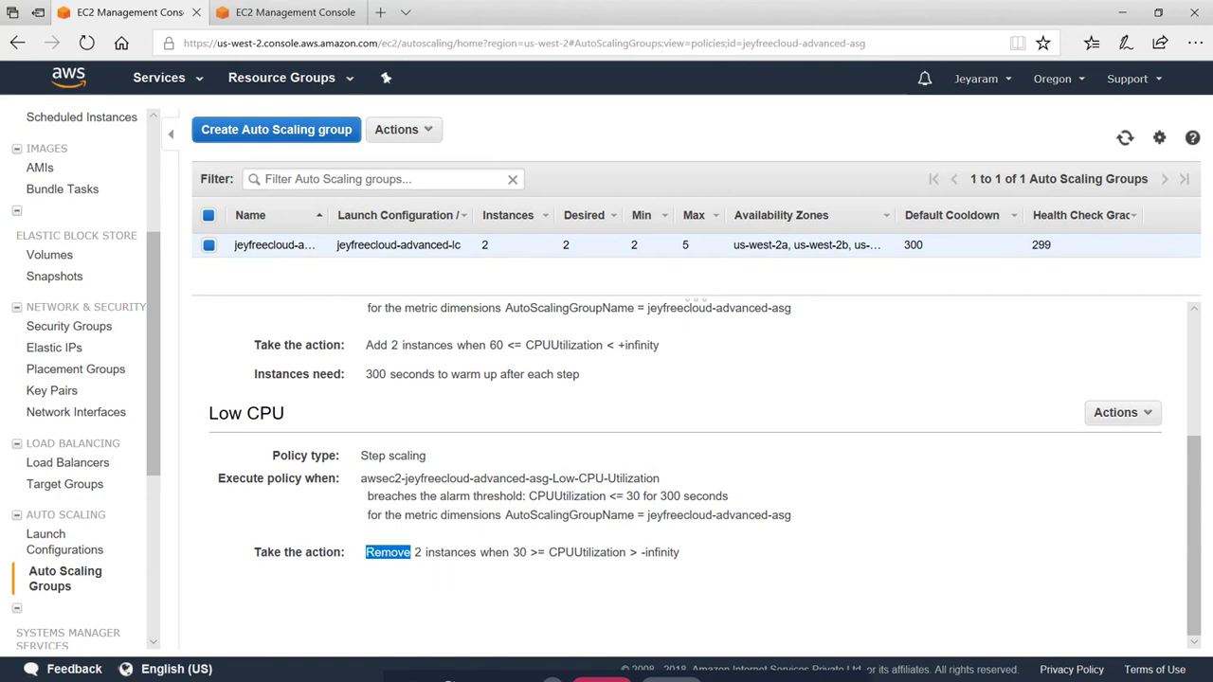
pyautogui.scroll(2, 708, 485)
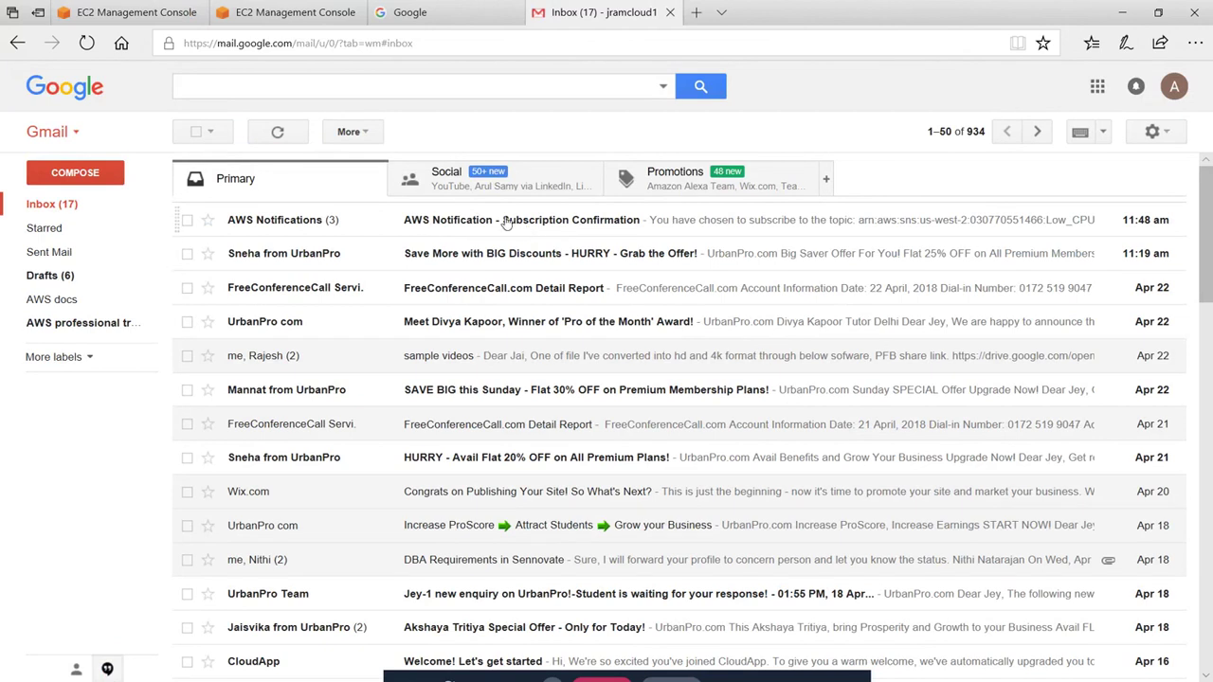
# Confirm the Low_CPU topic subscription from the AWS Notification email
pyautogui.click(505, 218)
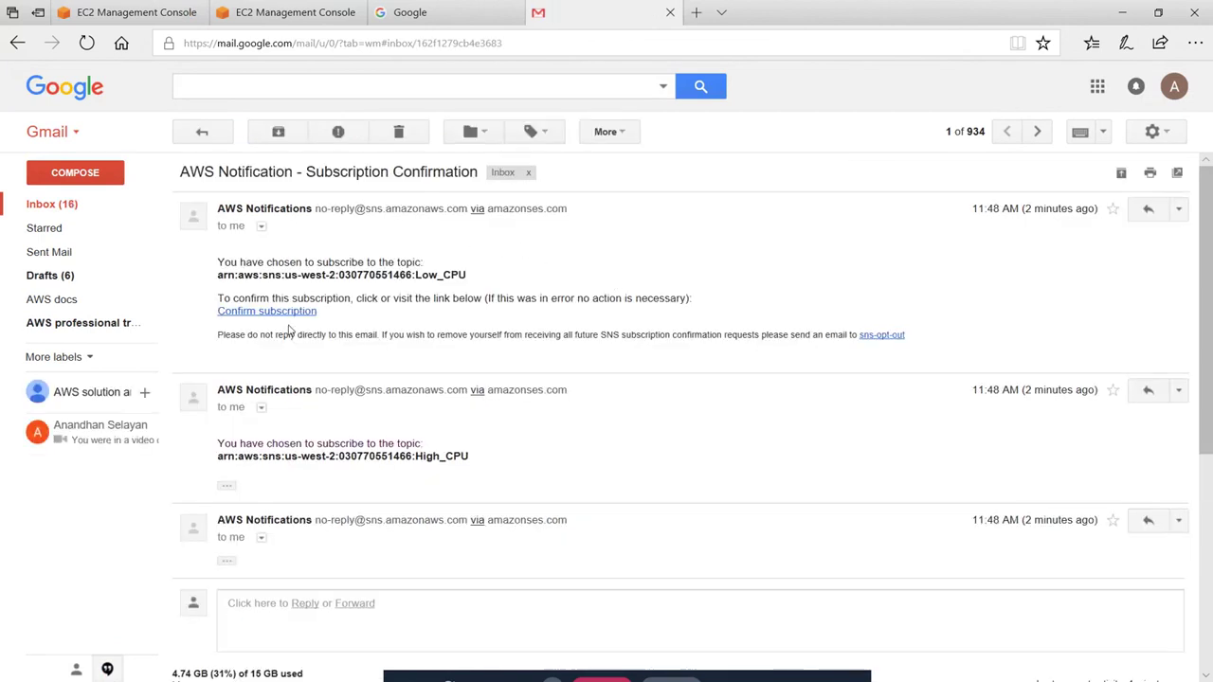
pyautogui.click(279, 313)
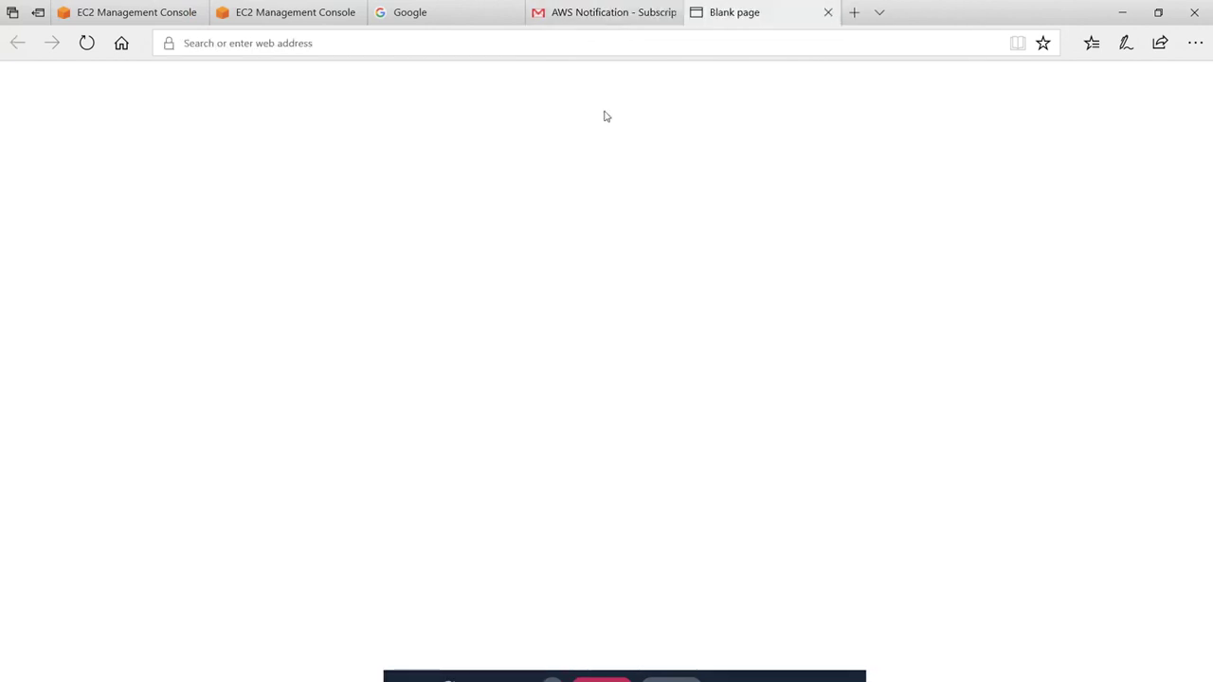
pyautogui.click(607, 13)
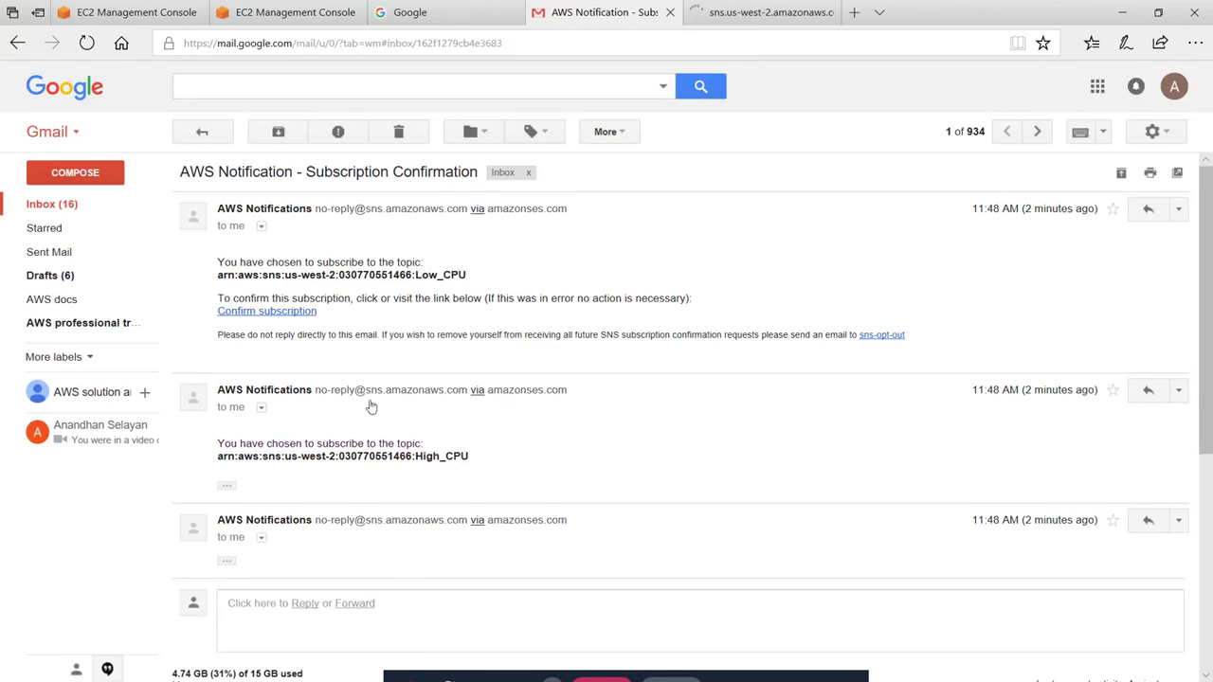
pyautogui.scroll(-3, 429, 467)
pyautogui.scroll(3, 437, 439)
# Confirm the High_CPU subscription, close both confirmation pages, and return to the EC2 console
pyautogui.click(226, 486)
pyautogui.scroll(-3, 374, 507)
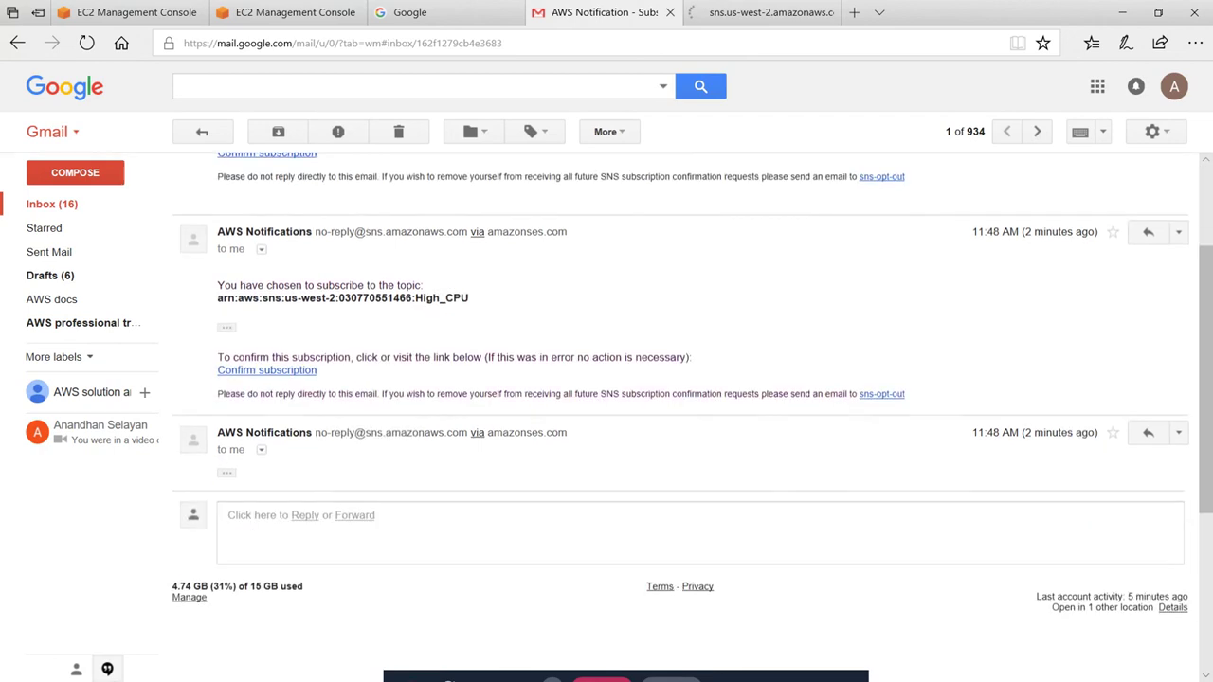
pyautogui.click(273, 372)
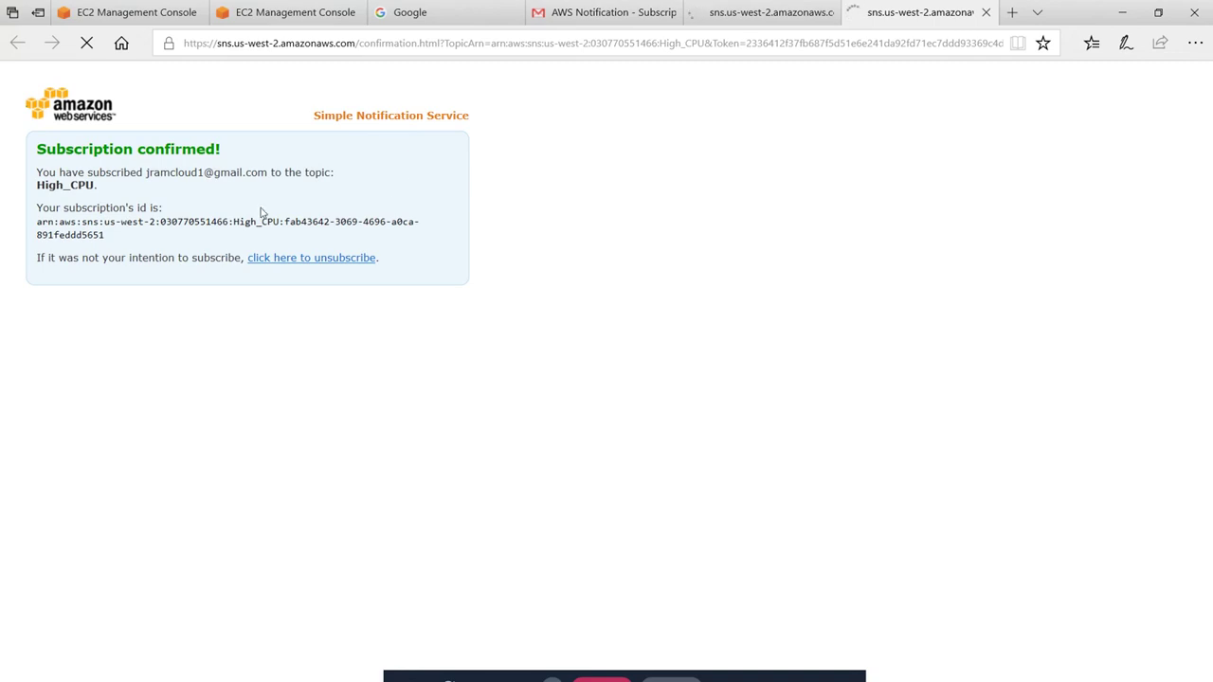
pyautogui.click(986, 13)
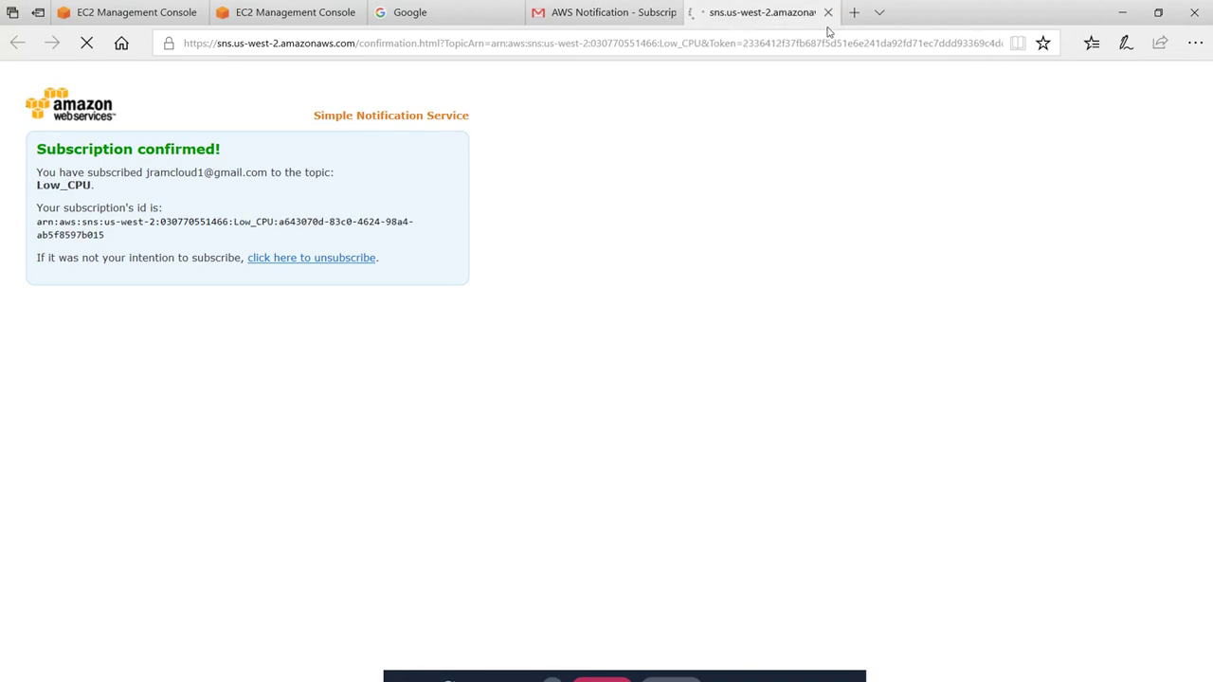
pyautogui.click(827, 12)
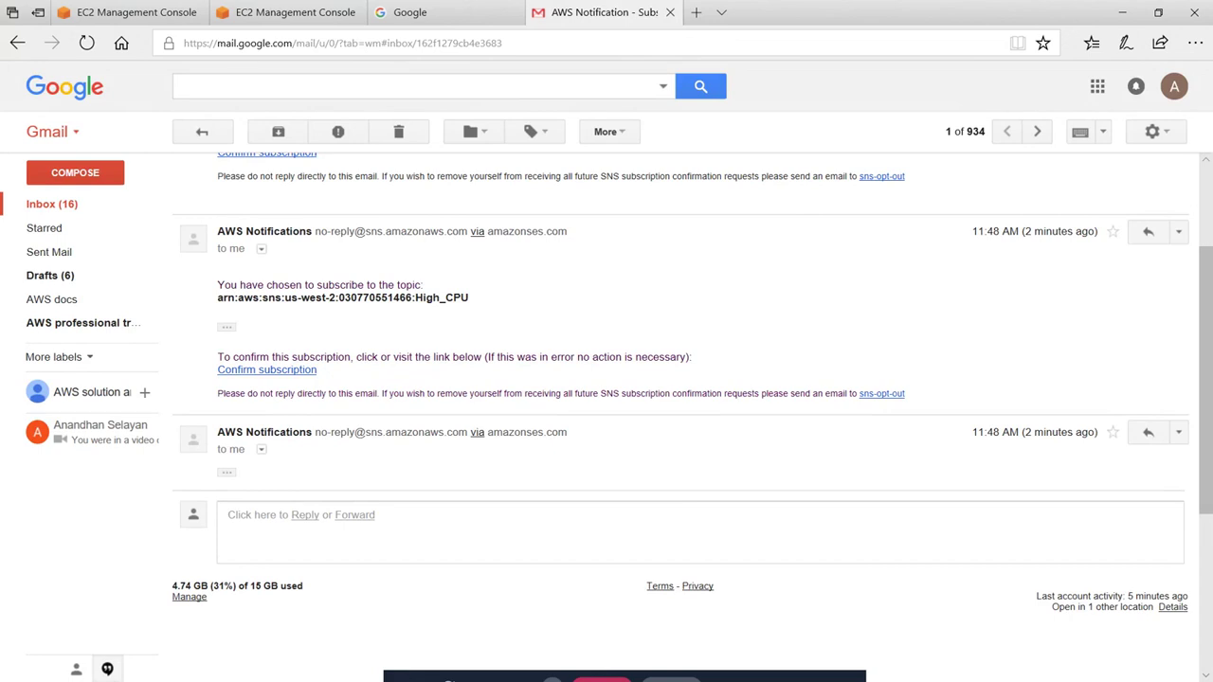
pyautogui.hotkey('ctrl', '1')
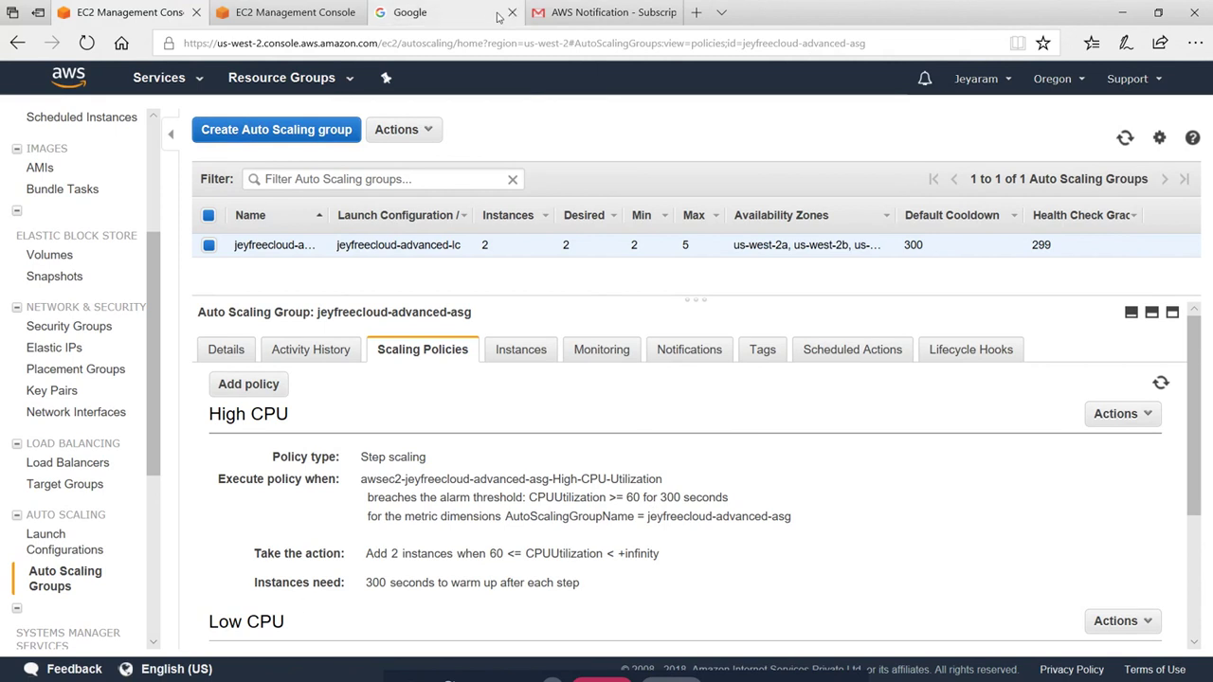
# Copy instance i-09be8292826fa4dd0's public DNS and load it in the Google tab
pyautogui.click(284, 12)
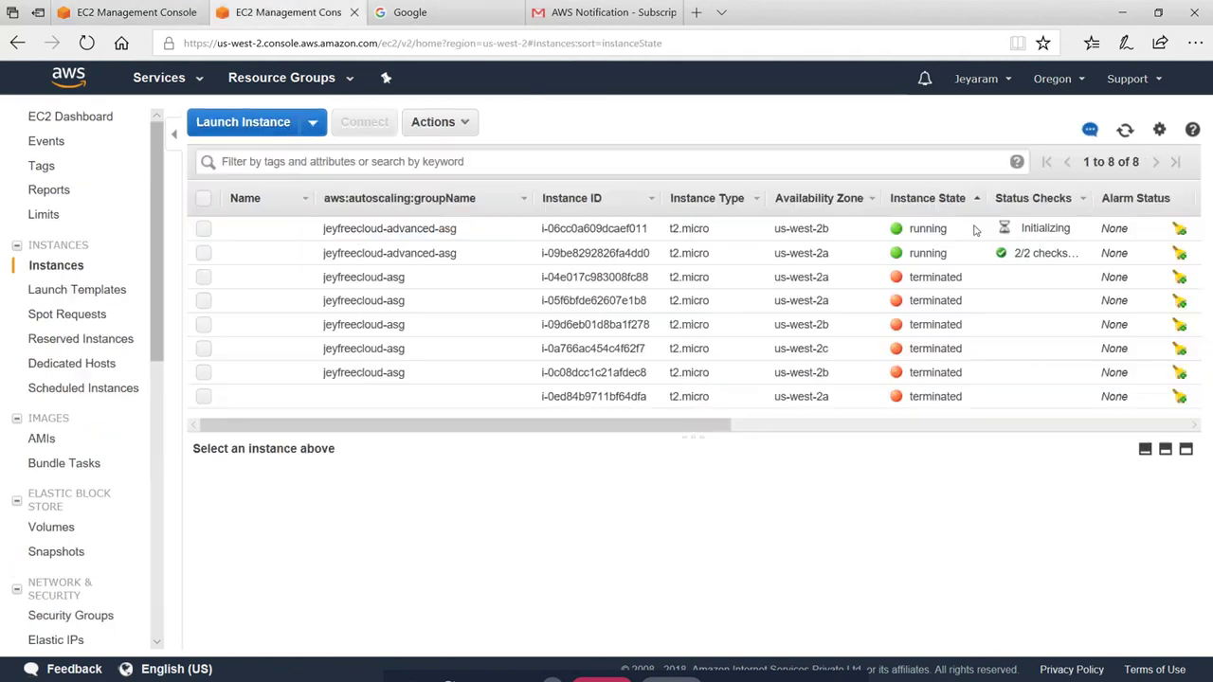
pyautogui.click(1125, 130)
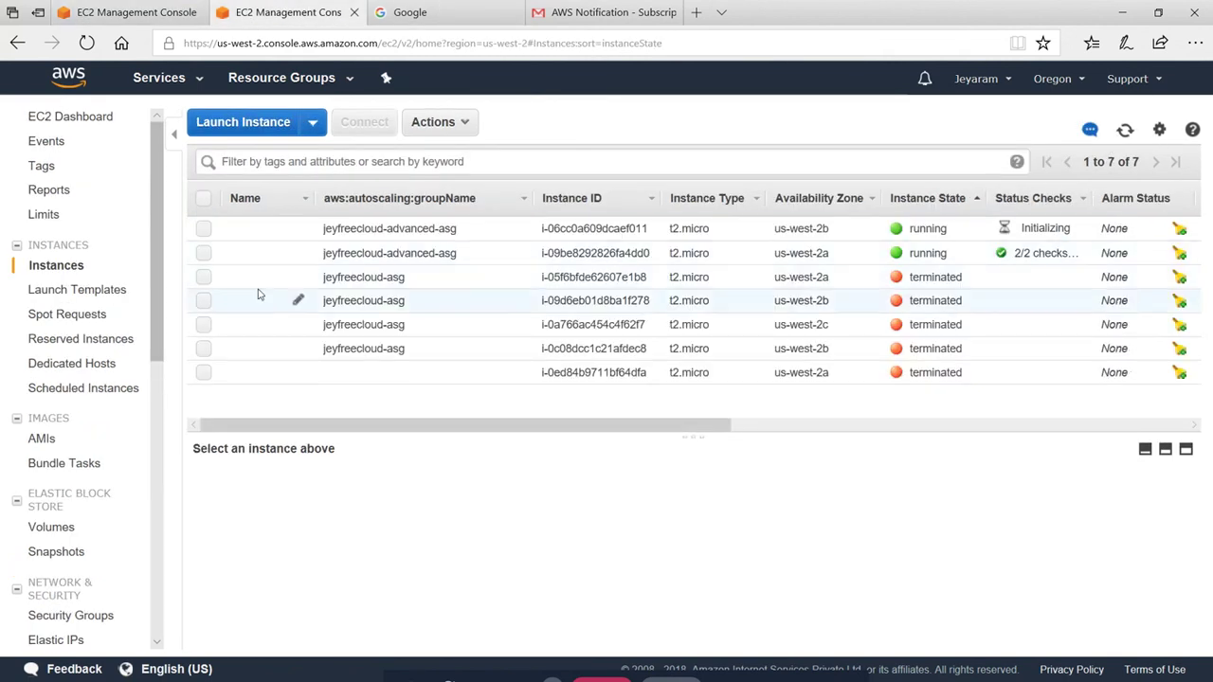
pyautogui.click(203, 253)
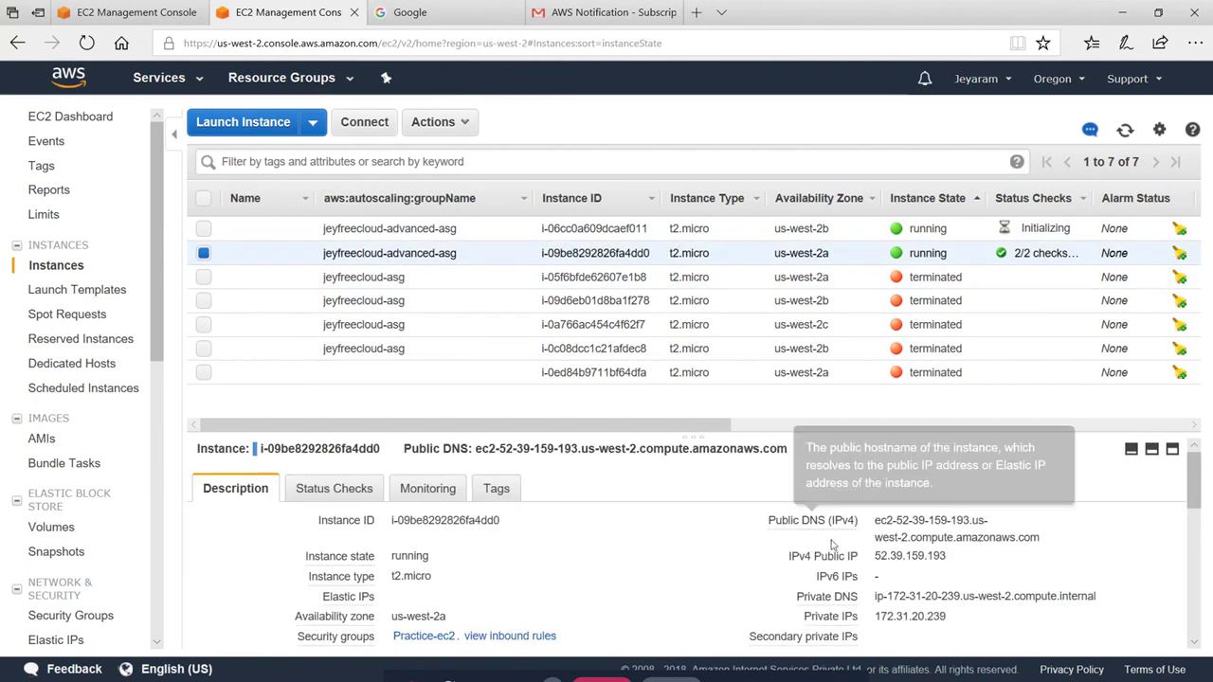
pyautogui.tripleClick(899, 522)
pyautogui.hotkey('ctrl', 'c')
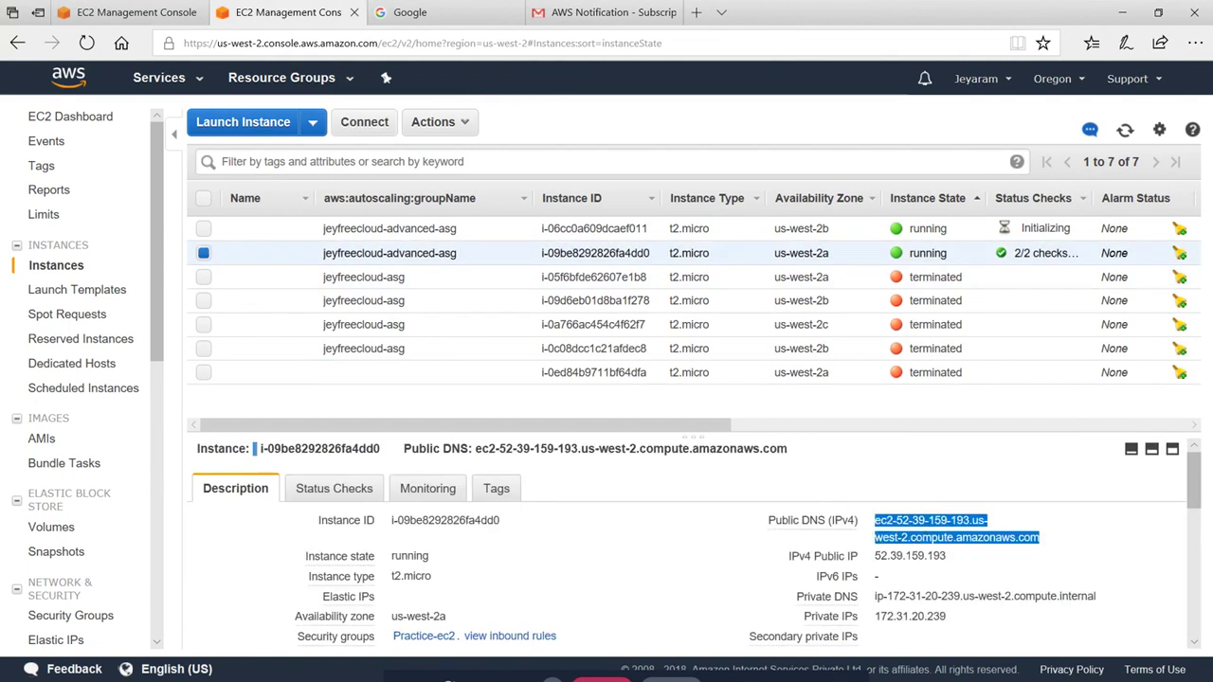
pyautogui.click(452, 7)
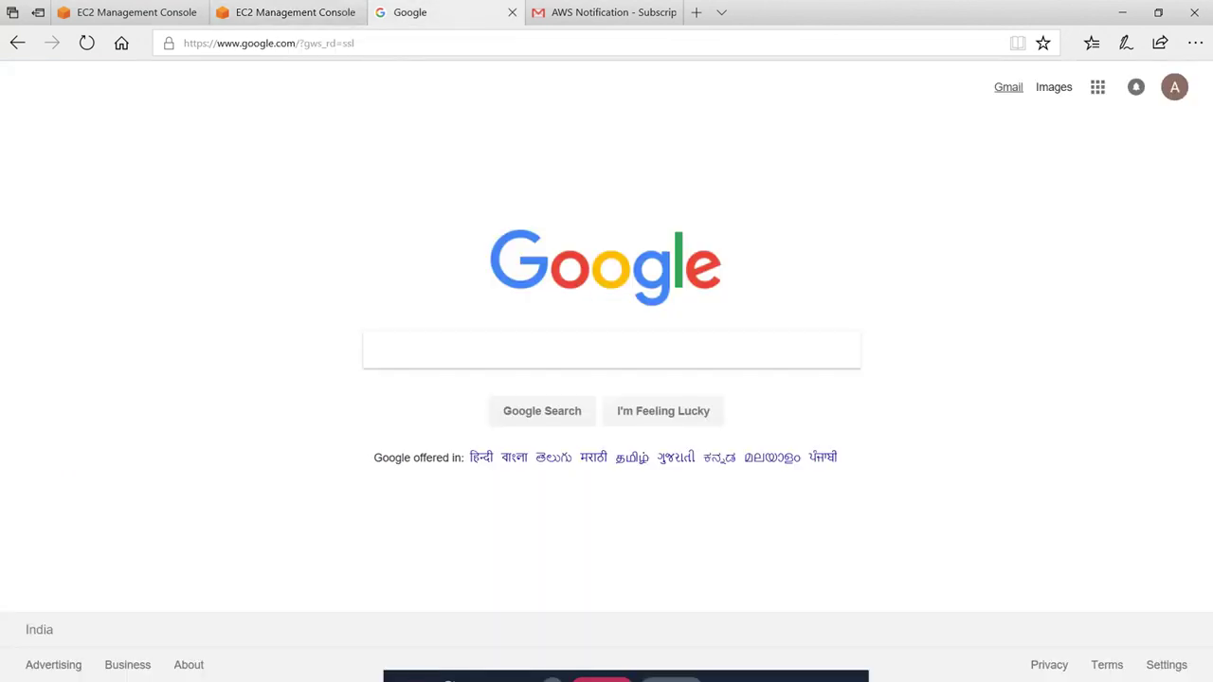
pyautogui.click(304, 42)
pyautogui.hotkey('ctrl', 'v')
pyautogui.press('Return')
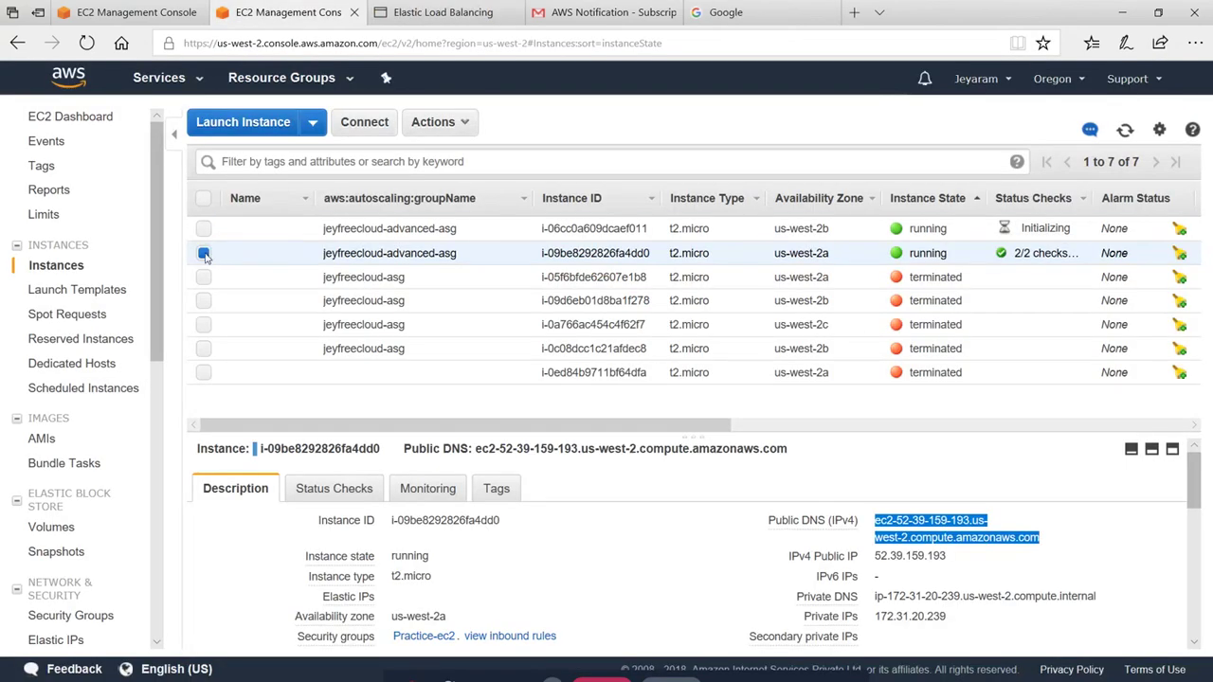
# Copy instance i-06cc0a609dcaef011's public DNS and load it in another browser tab
pyautogui.click(203, 253)
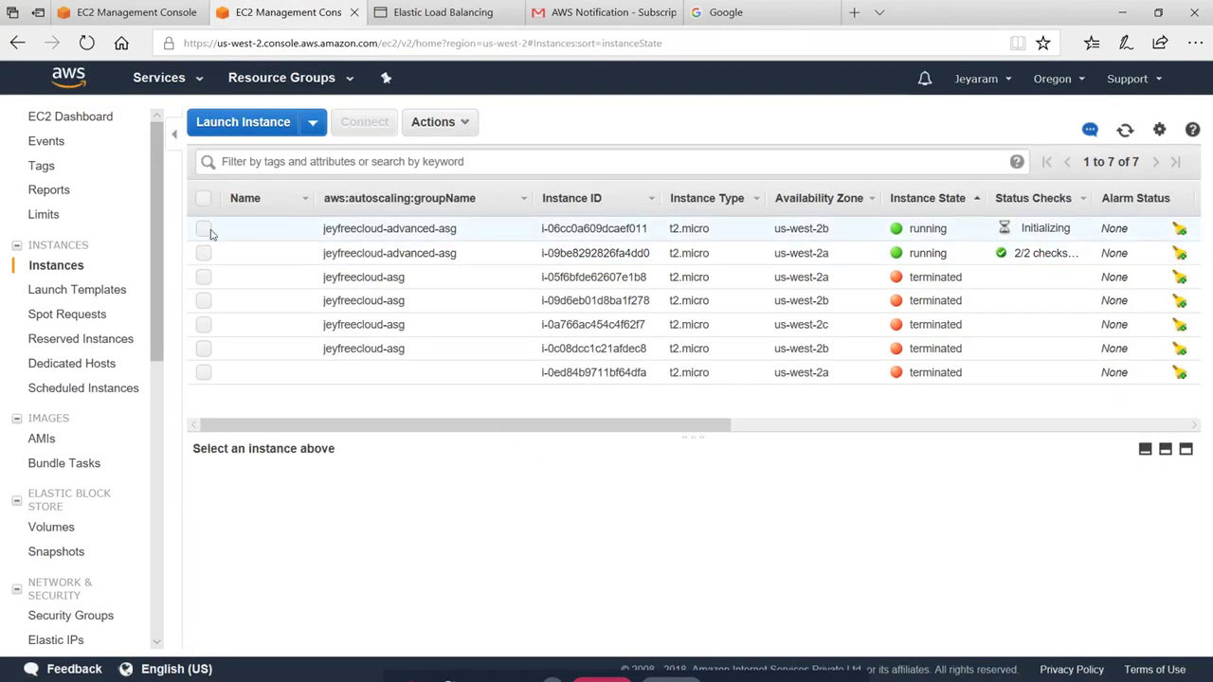
pyautogui.click(204, 228)
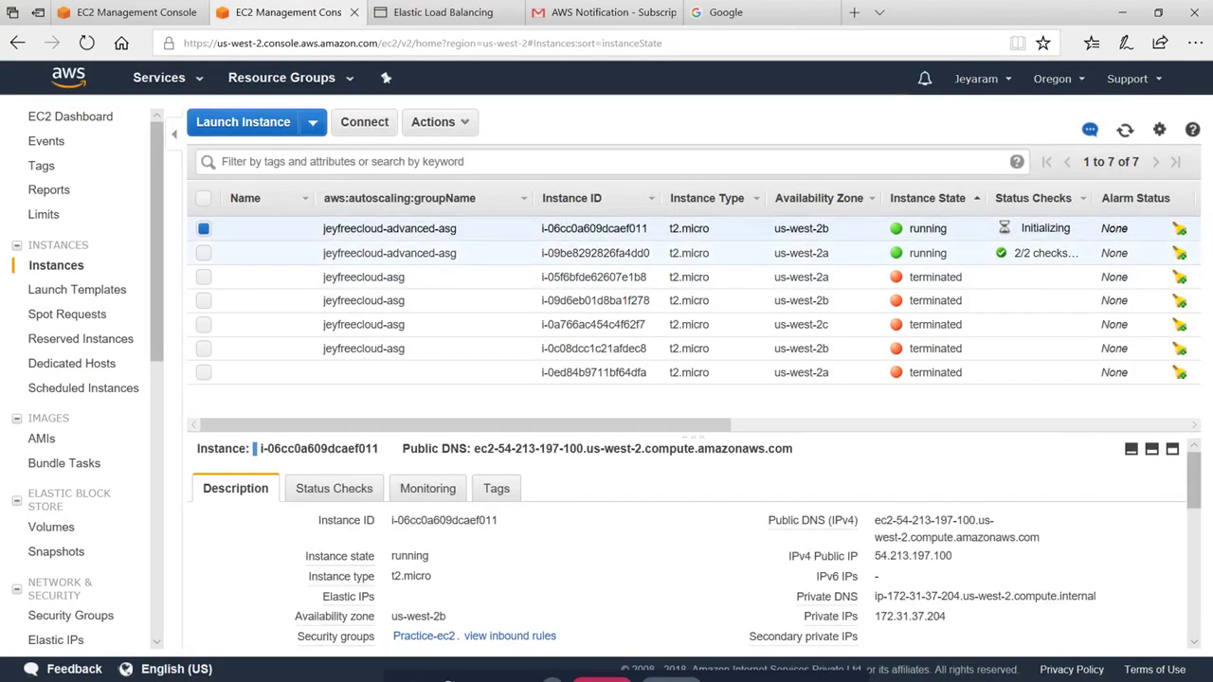
pyautogui.tripleClick(914, 521)
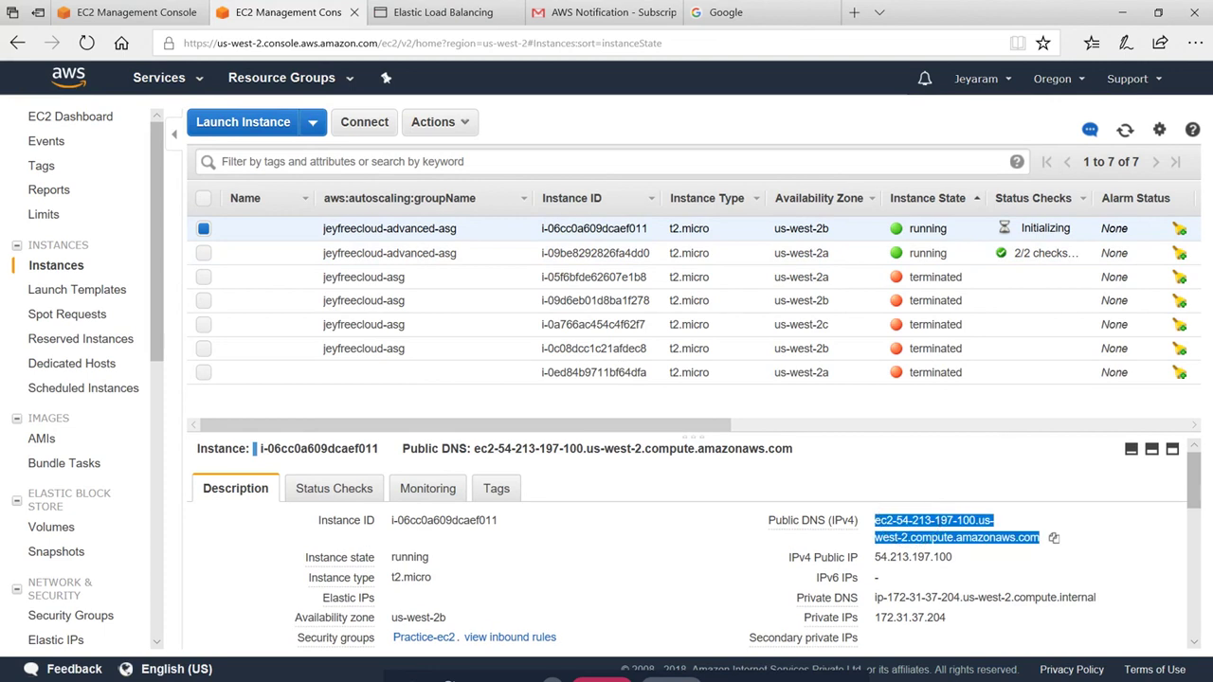
pyautogui.click(739, 13)
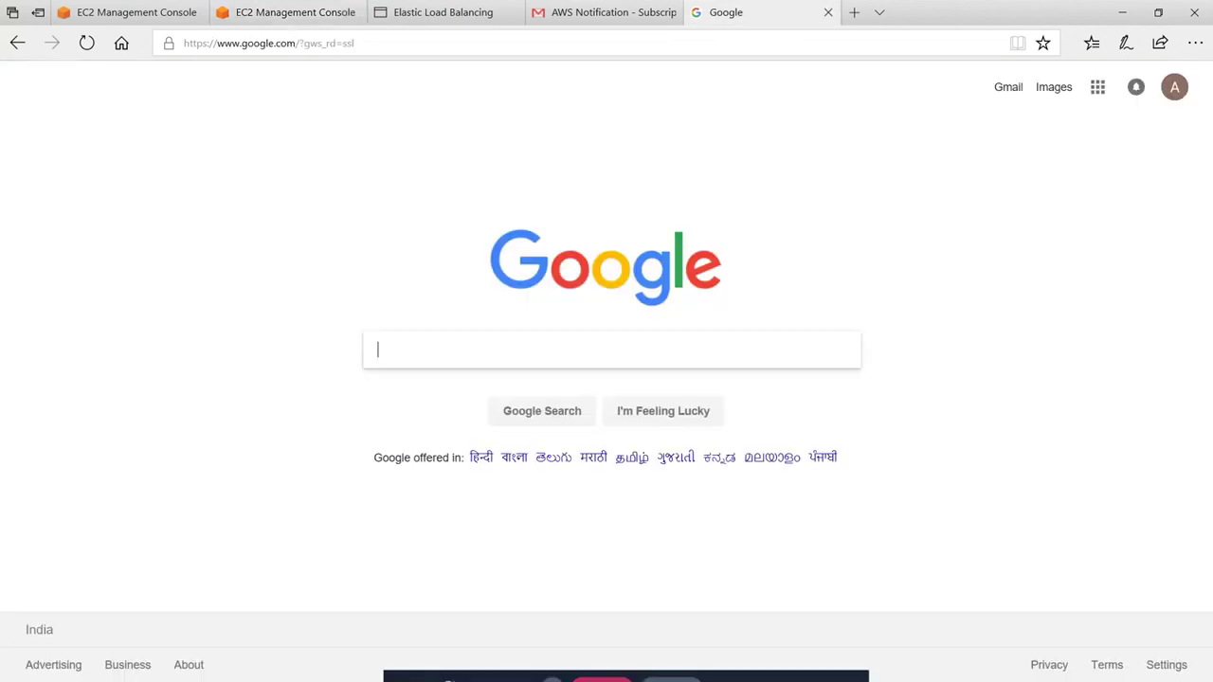
pyautogui.write('ec2-54-213-197-100.us-west-2.compute.amazonaws.com')
pyautogui.click(401, 44)
pyautogui.write('ec2-54-213-197-100.us-west-2.compute.amazonaws.com')
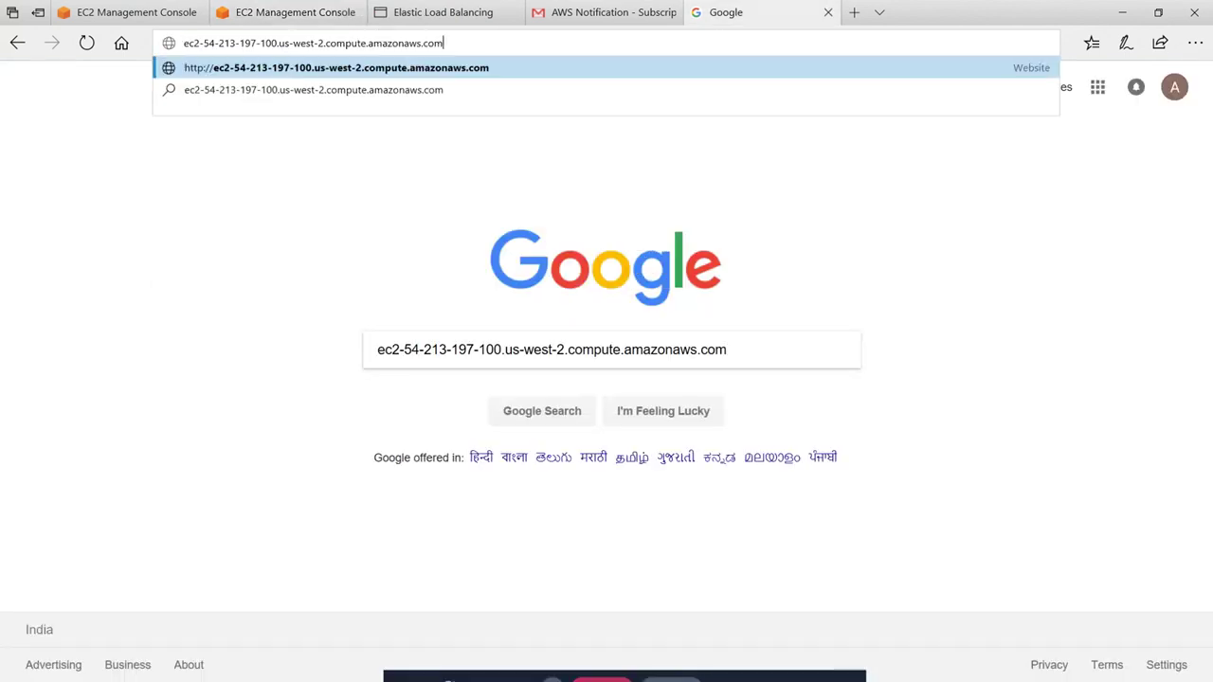
pyautogui.press('Return')
# Start Generate Load on both the us-west-2b and us-west-2a instance pages
pyautogui.click(443, 13)
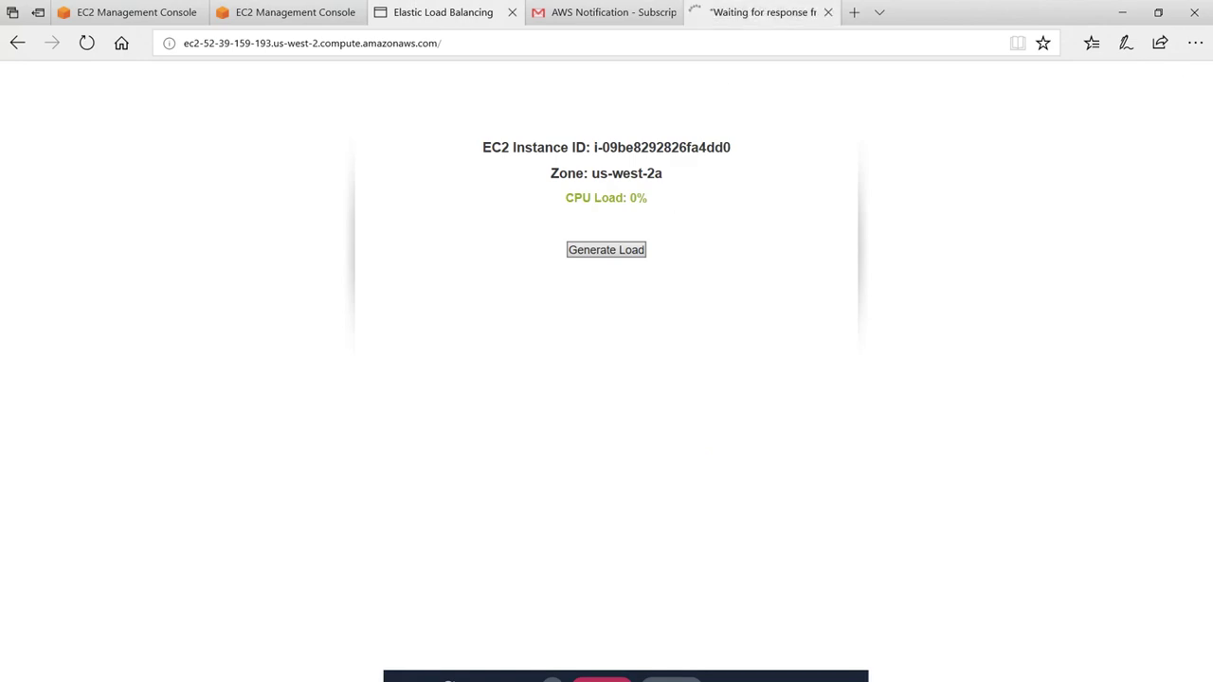
pyautogui.click(289, 13)
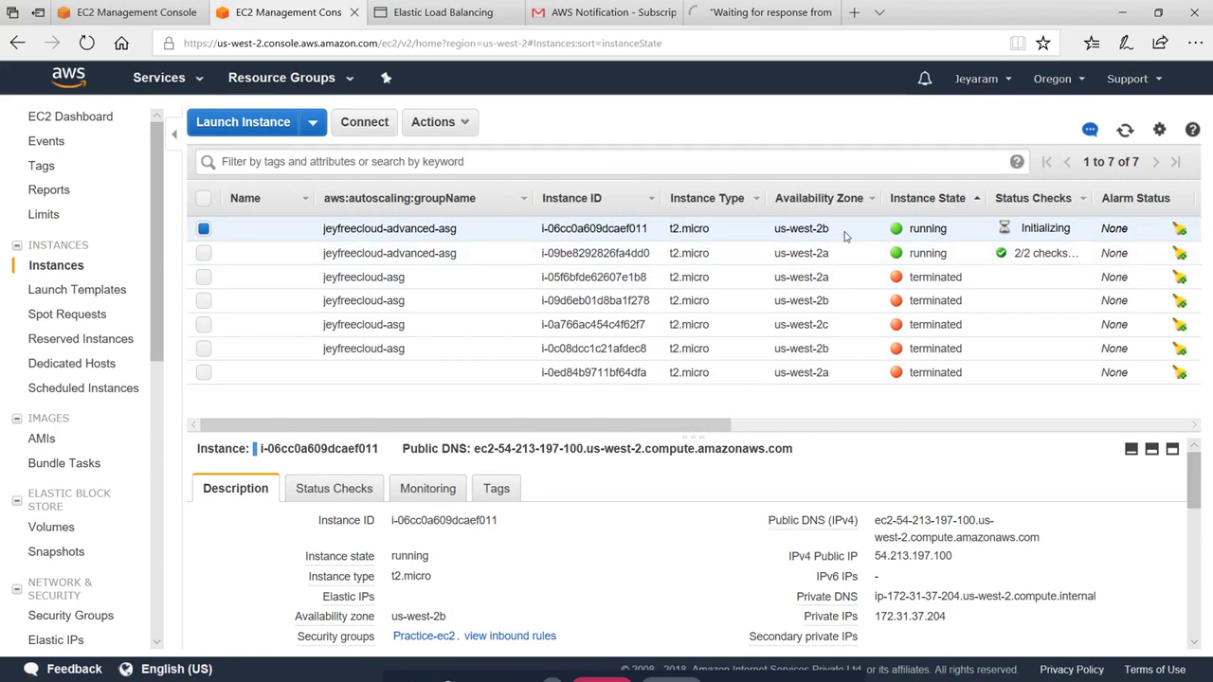
pyautogui.click(204, 228)
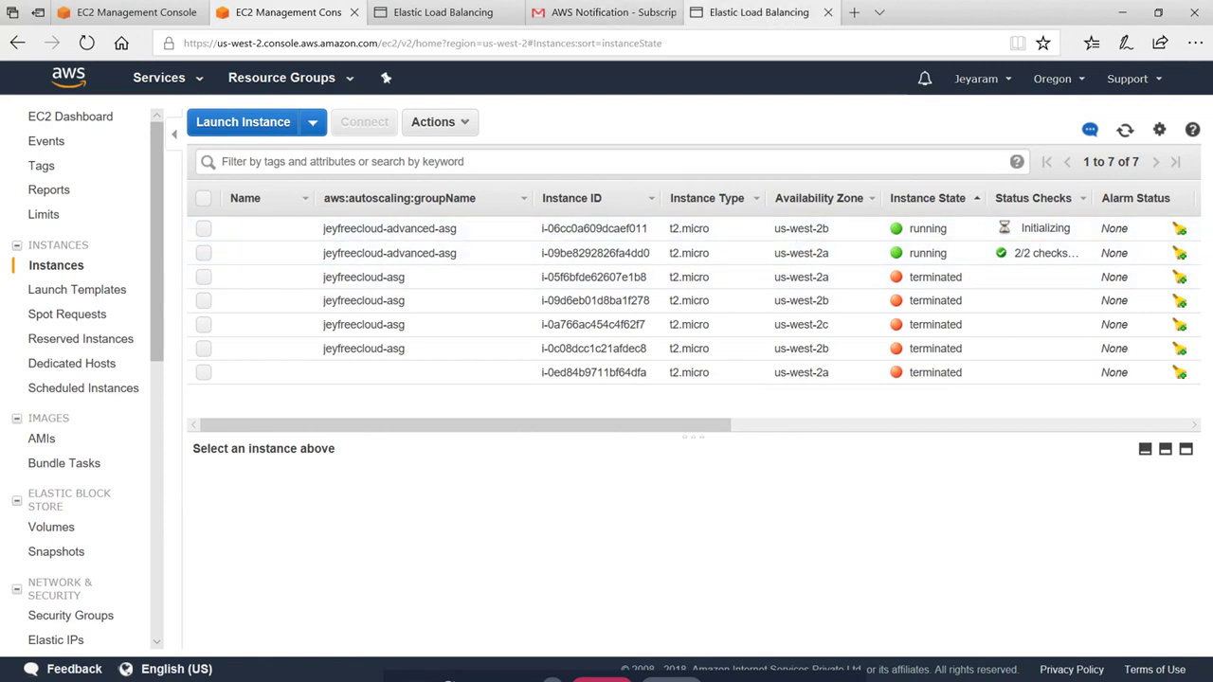
pyautogui.click(763, 12)
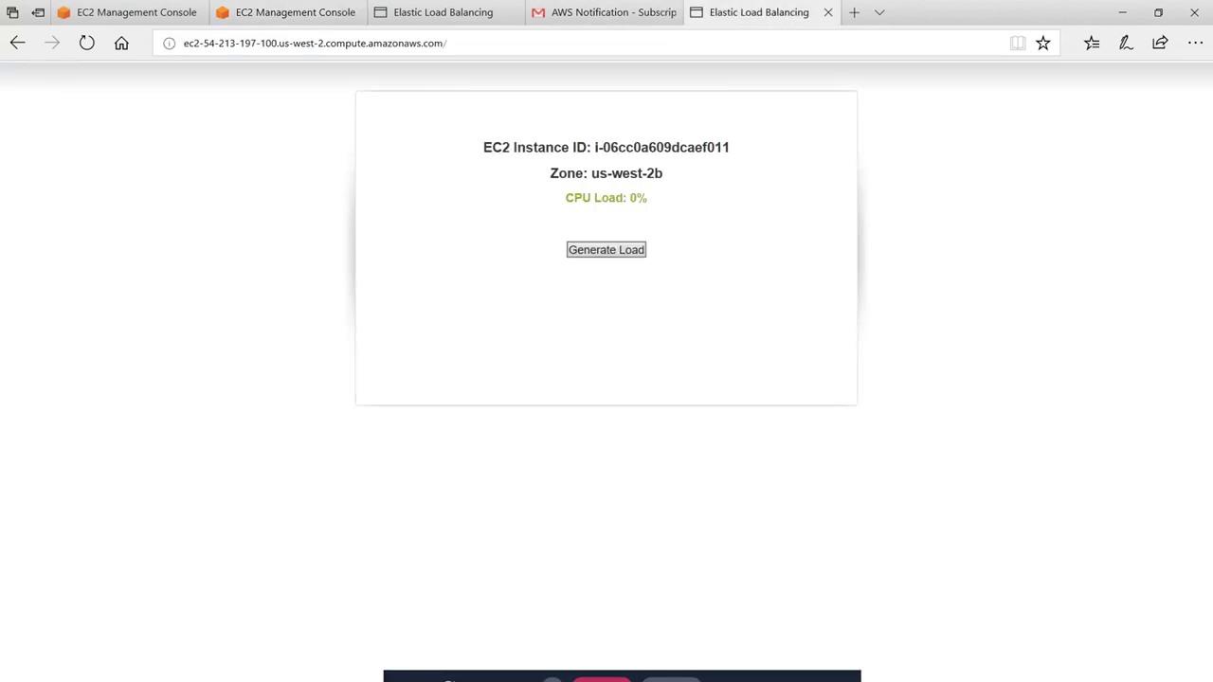
pyautogui.click(626, 250)
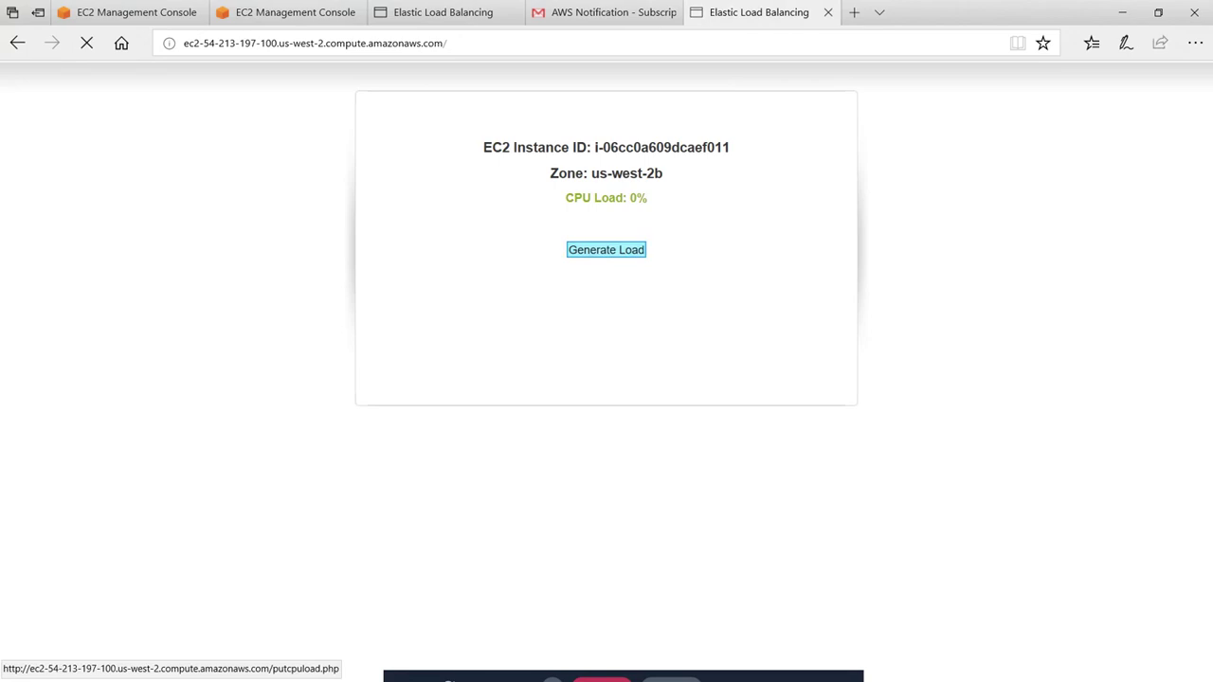
pyautogui.click(454, 13)
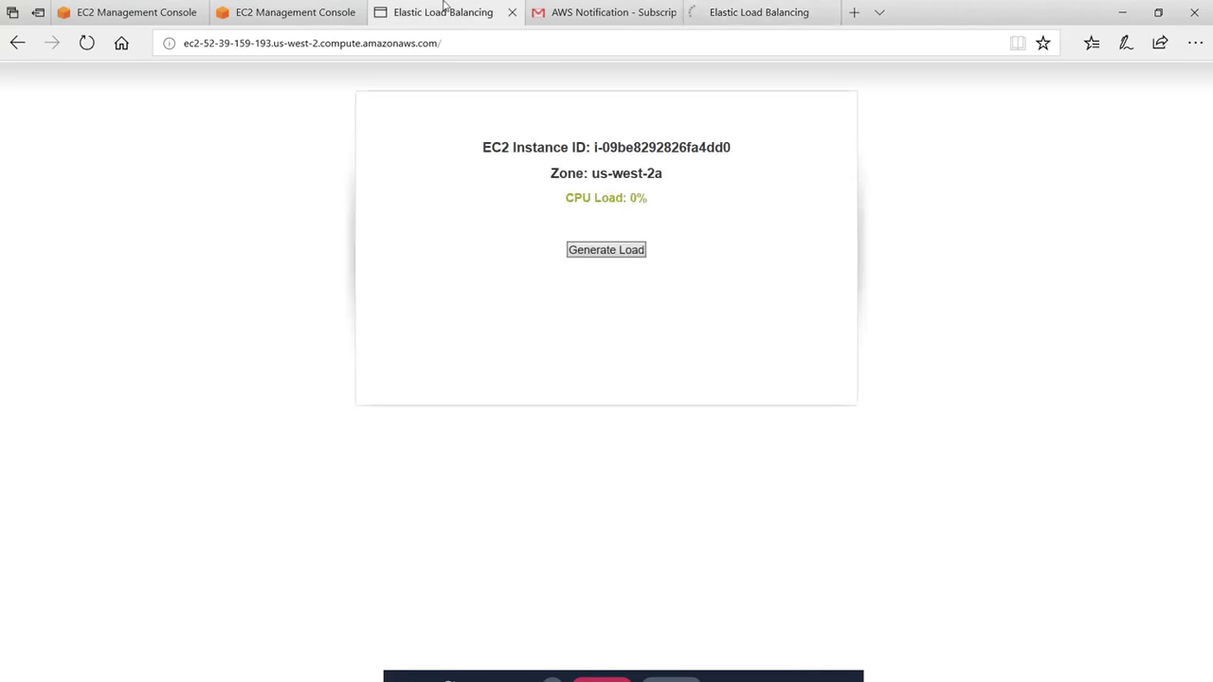
pyautogui.click(611, 250)
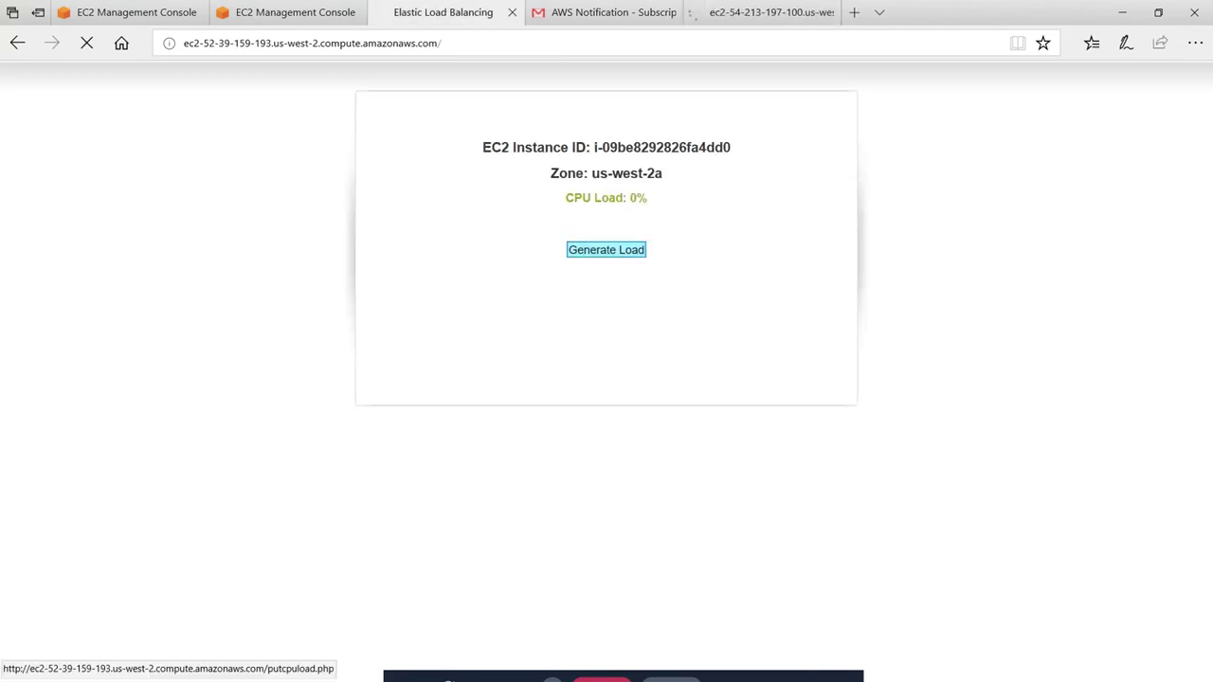
pyautogui.click(758, 13)
pyautogui.click(457, 7)
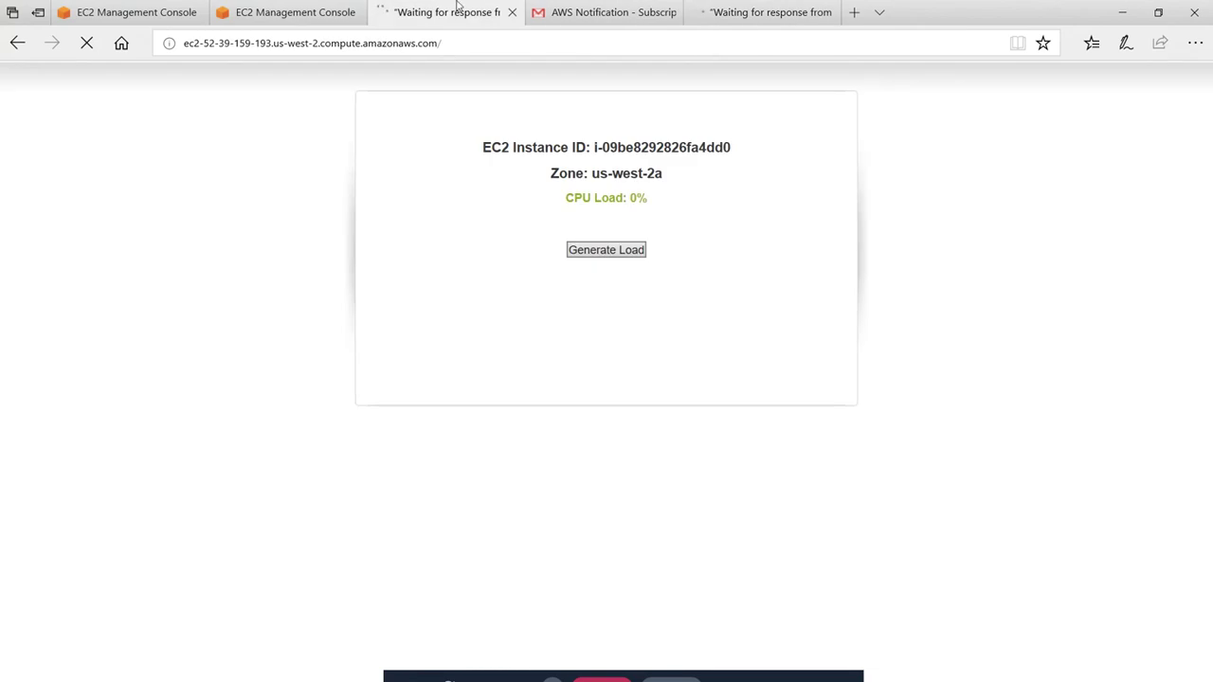
pyautogui.click(611, 251)
# Reload both instance pages until CPU Load reads 100%, then return to the scaling policies
pyautogui.hotkey('ctrl', 'Tab')
pyautogui.hotkey('ctrl', 'Tab')
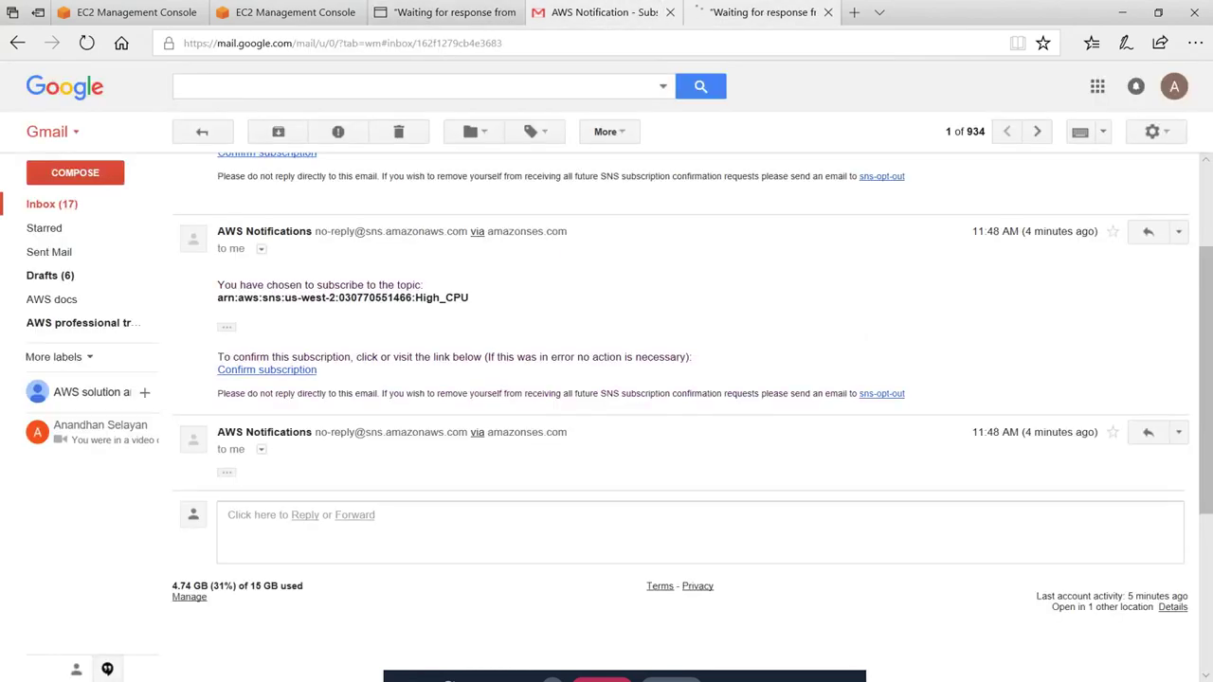
pyautogui.click(436, 11)
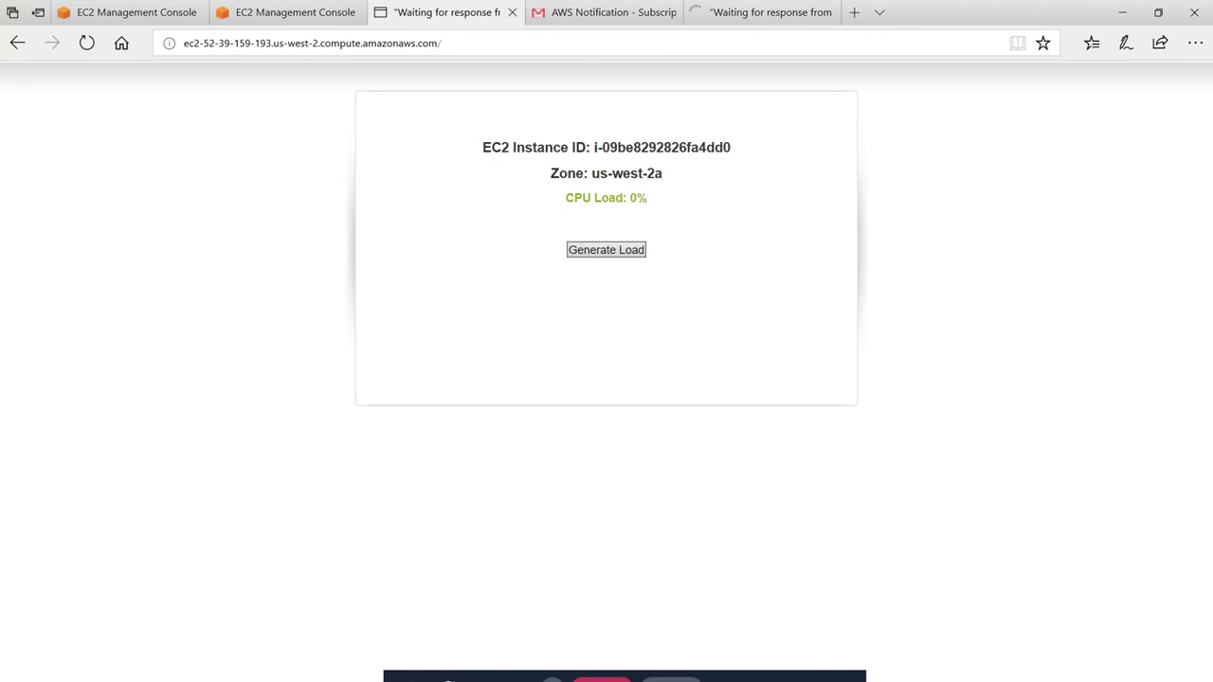
pyautogui.click(86, 42)
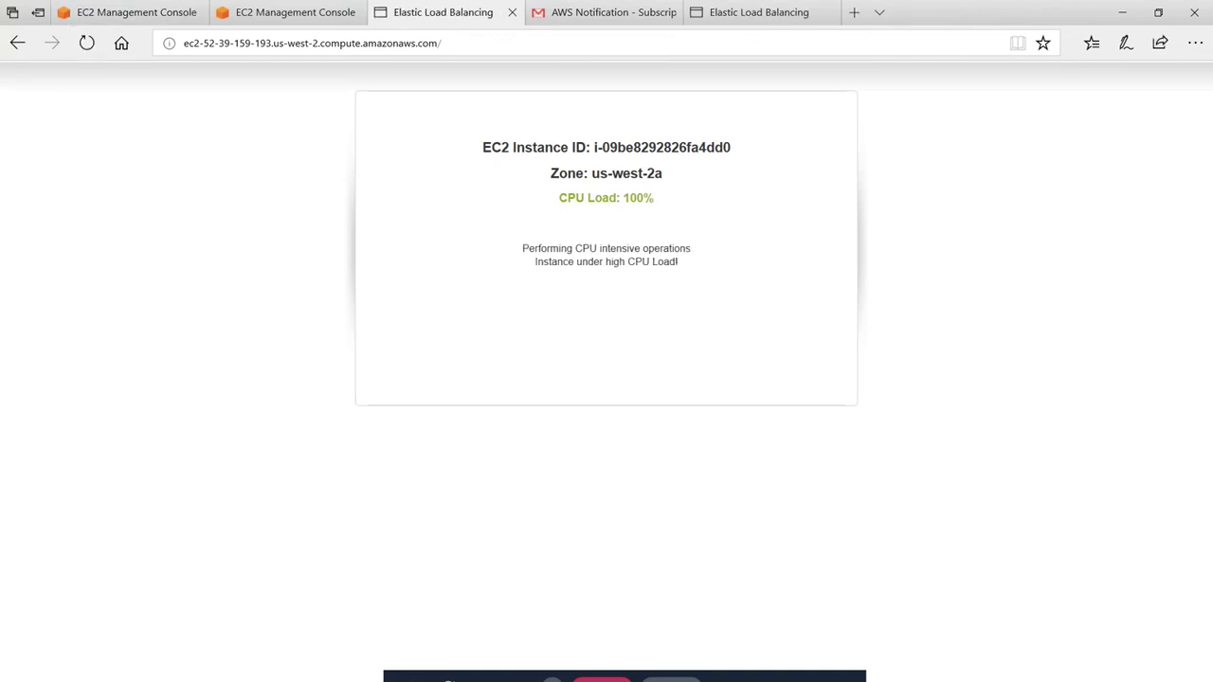
pyautogui.click(758, 9)
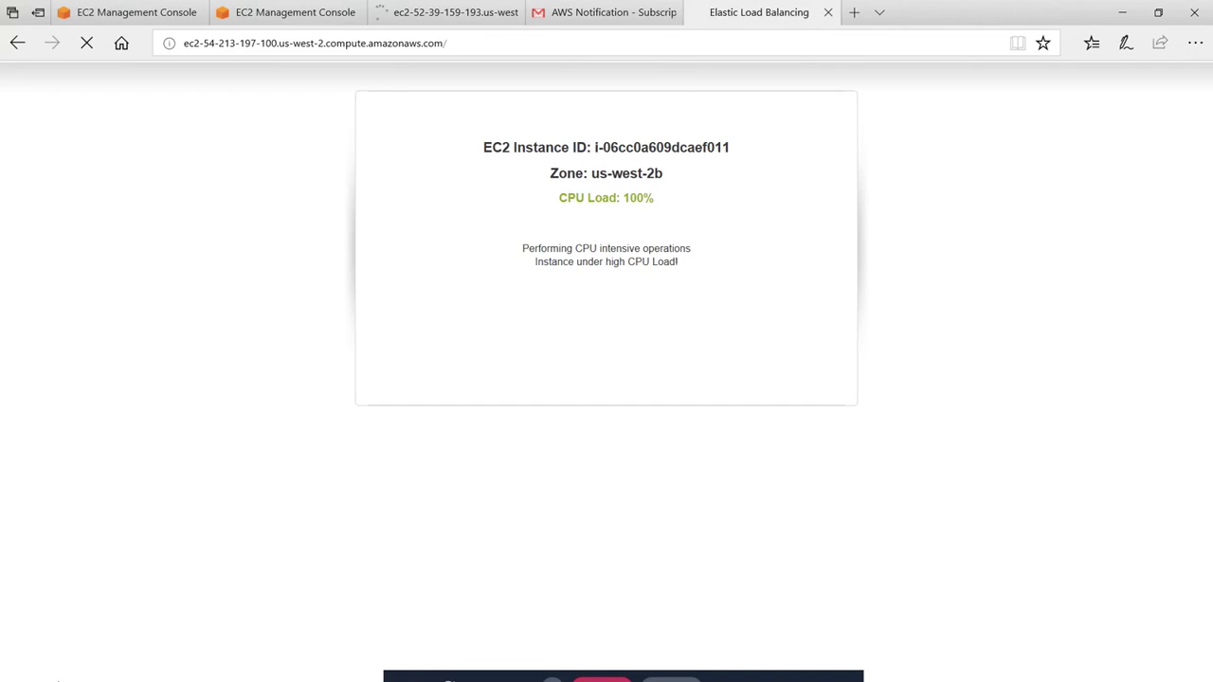
pyautogui.click(435, 8)
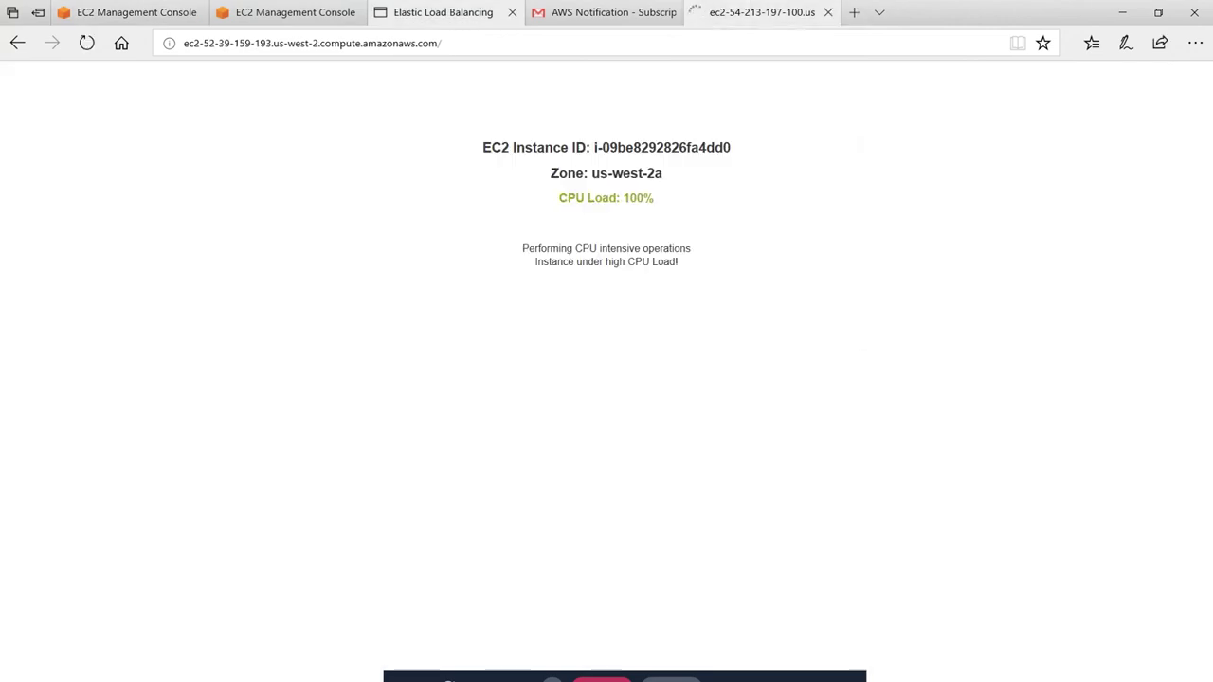
pyautogui.click(824, 11)
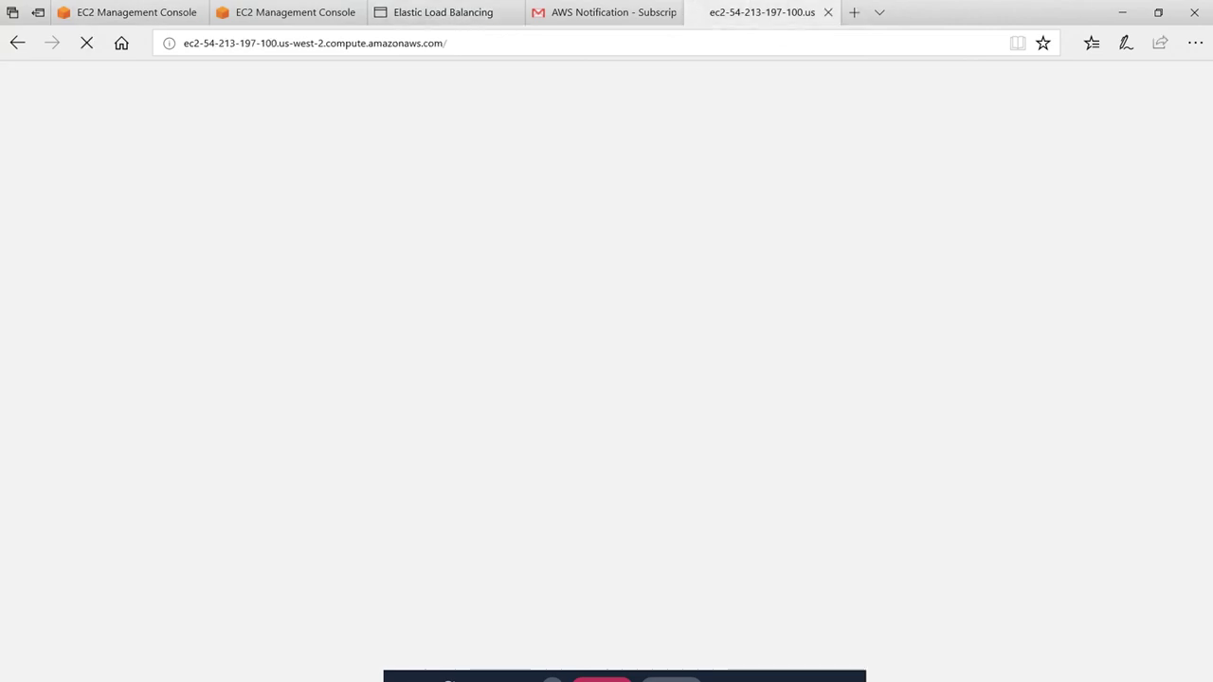
pyautogui.click(434, 11)
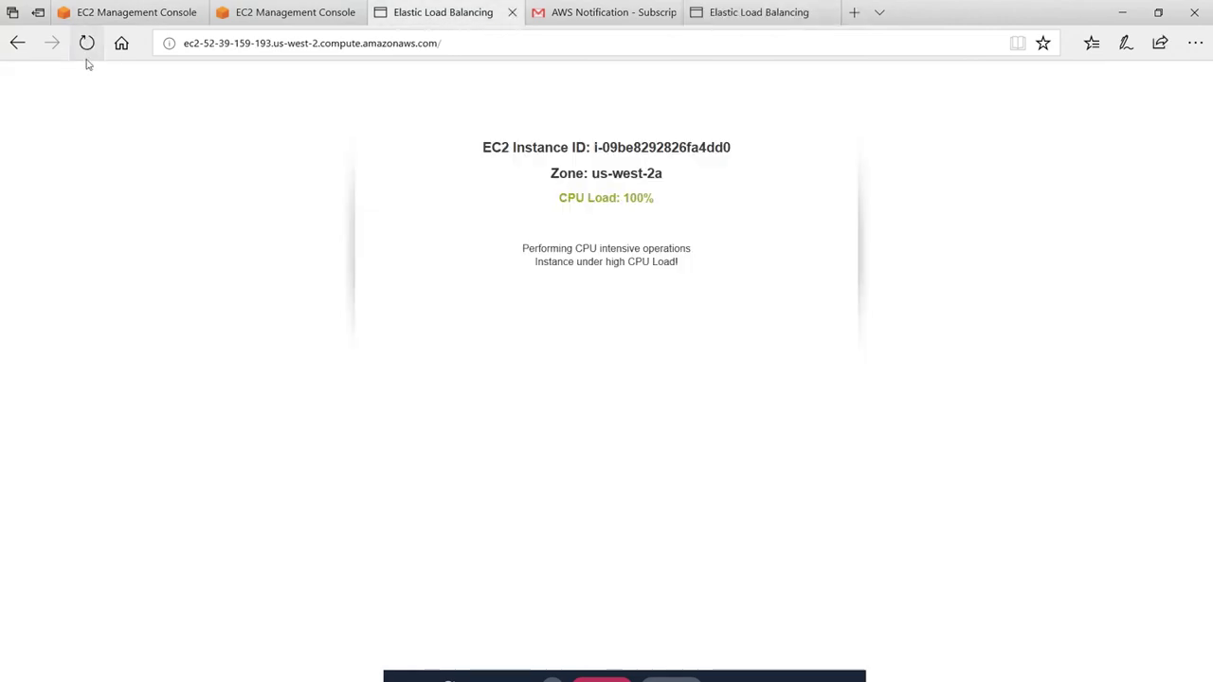
pyautogui.click(86, 43)
pyautogui.click(758, 11)
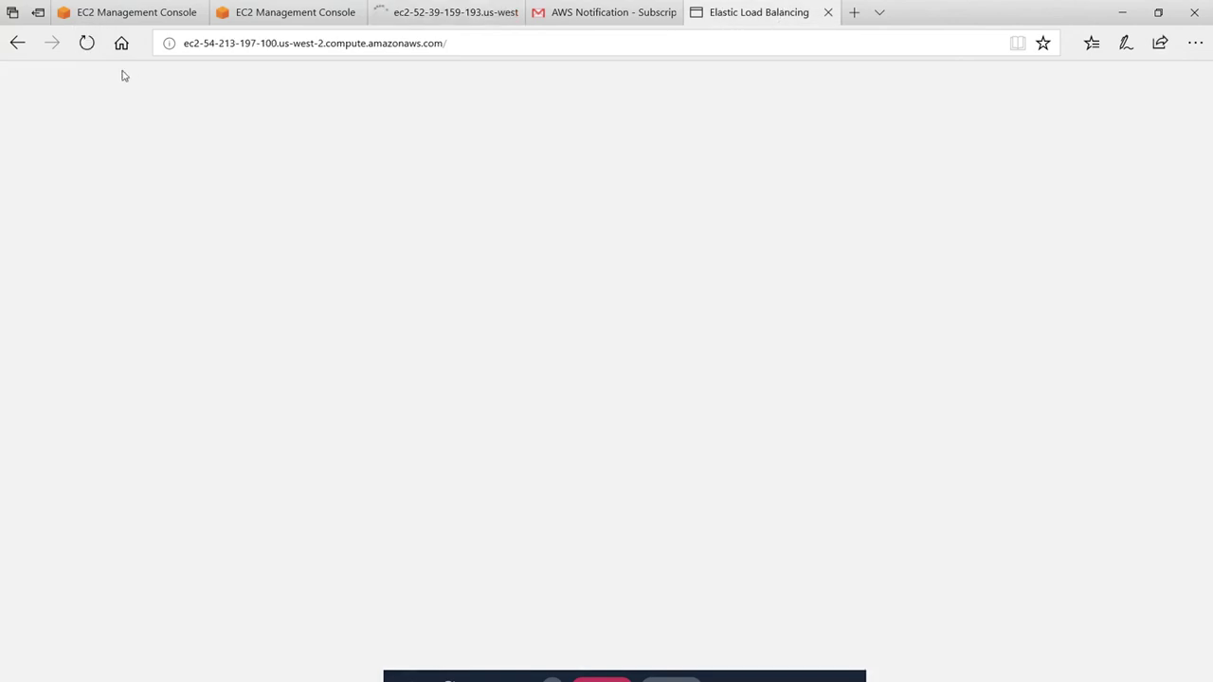
pyautogui.click(86, 42)
pyautogui.click(262, 13)
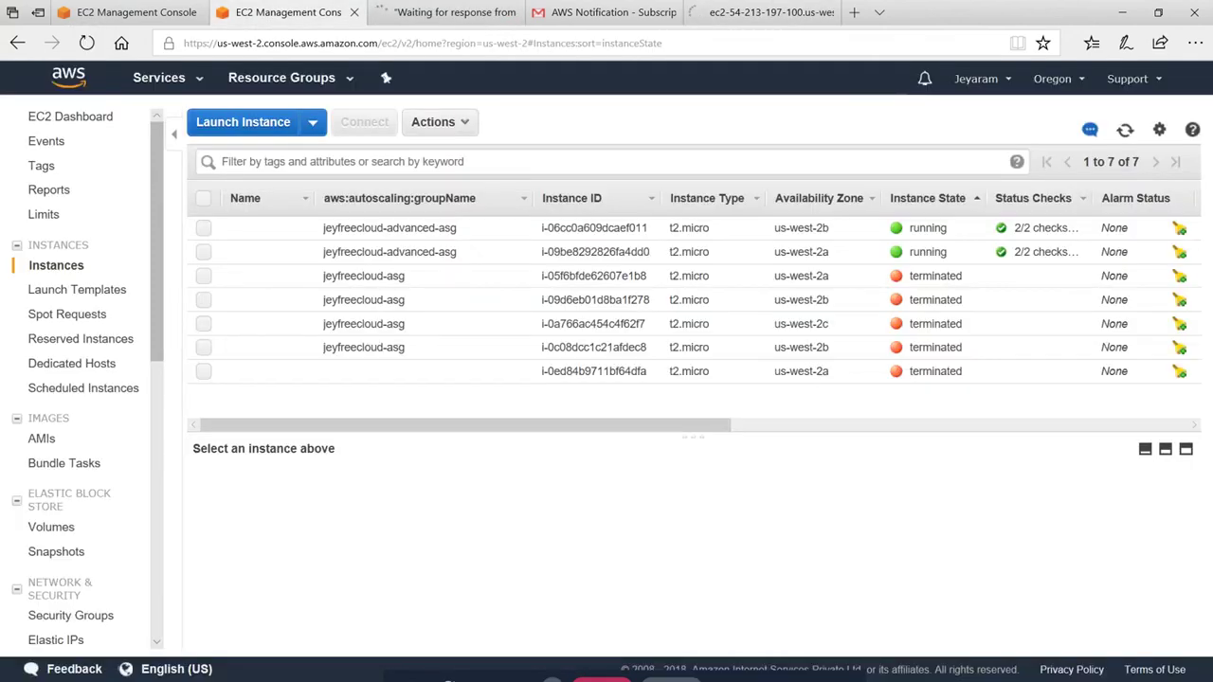
pyautogui.click(151, 13)
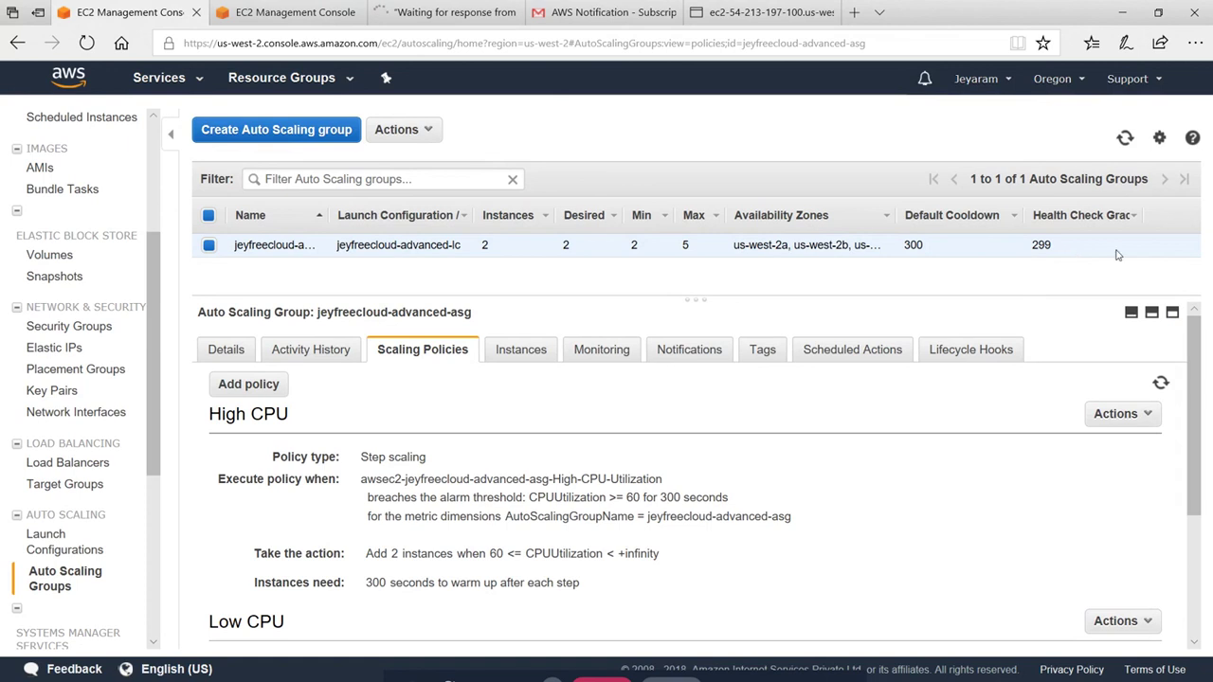
# Refresh the Auto Scaling group repeatedly, confirming it still holds 2 instances
pyautogui.click(1123, 138)
pyautogui.doubleClick(565, 245)
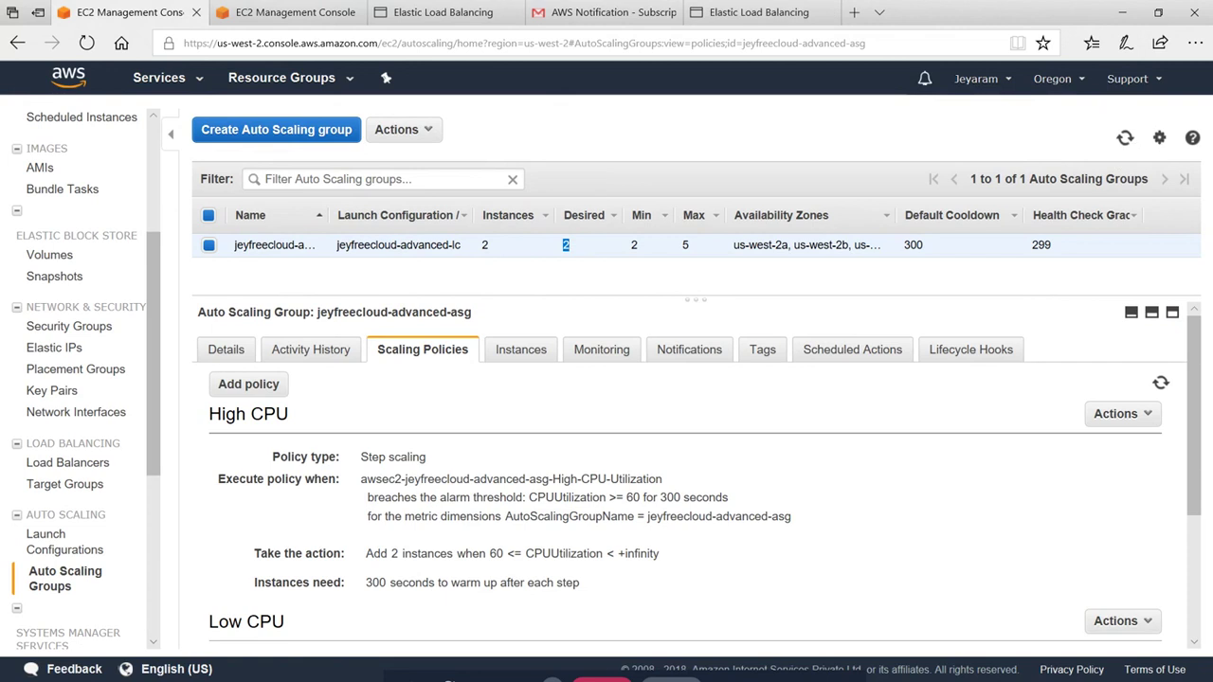
pyautogui.click(1125, 139)
pyautogui.click(1125, 140)
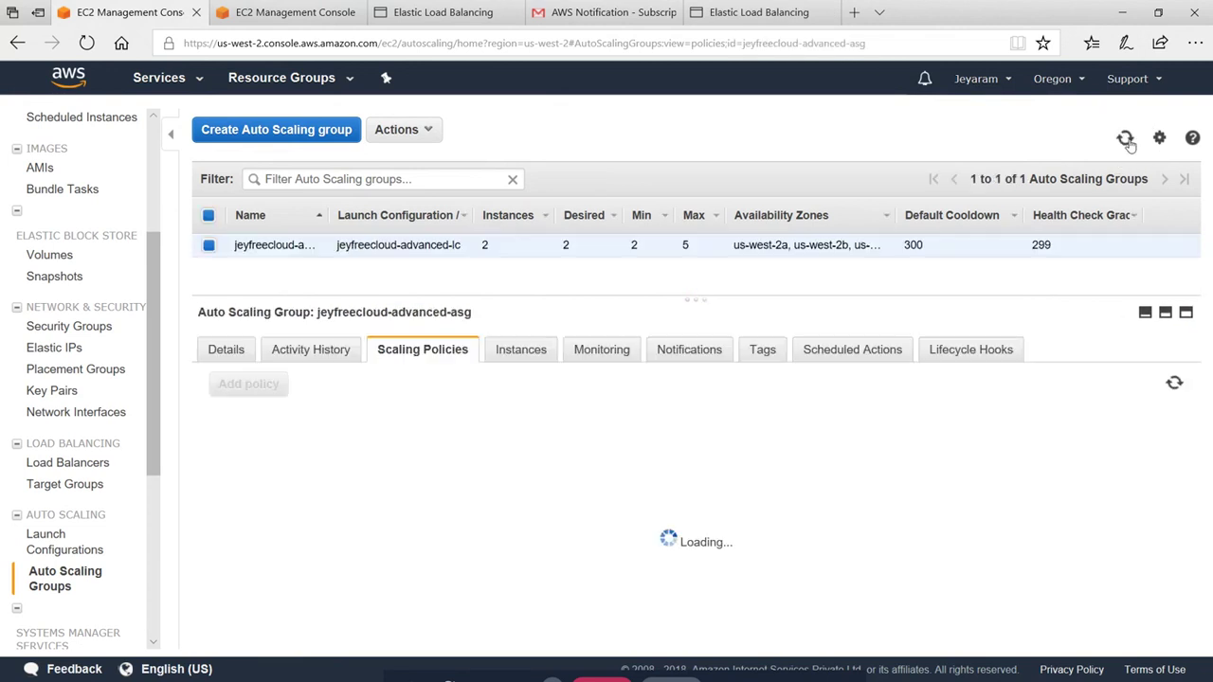
pyautogui.click(1125, 138)
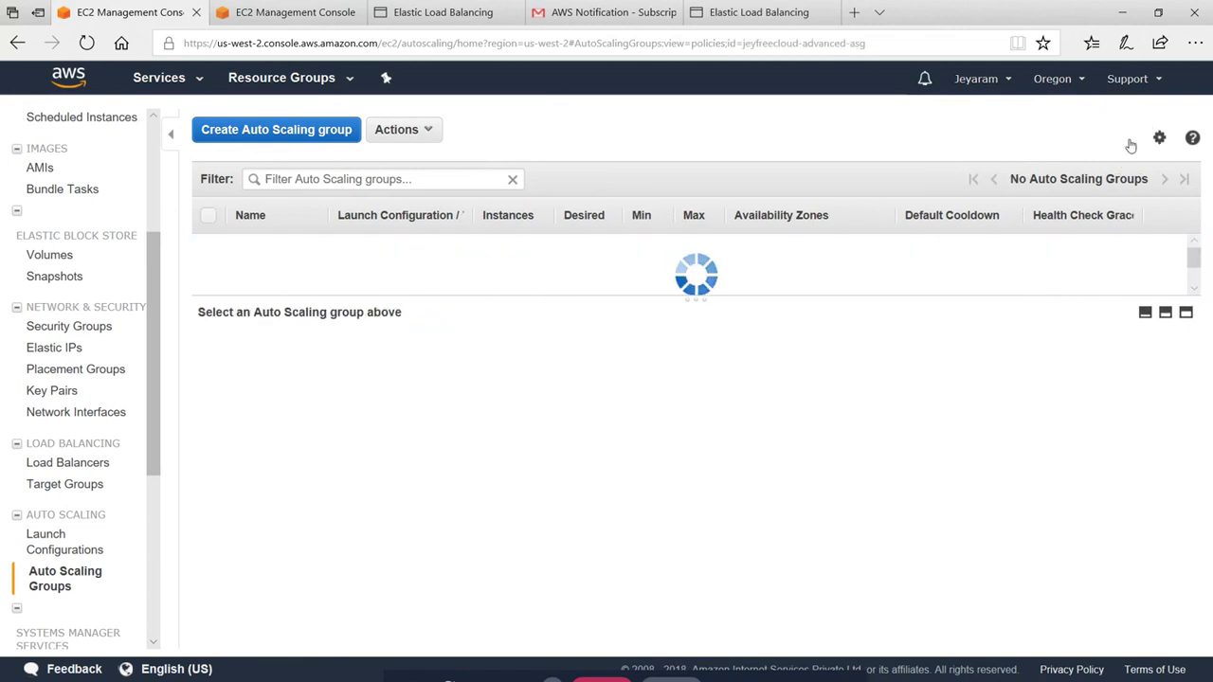
# Reload the us-west-2a instance page at 100% CPU, then check the Gmail inbox for alarms
pyautogui.hotkey('ctrl', 'Tab')
pyautogui.hotkey('ctrl', 'Tab')
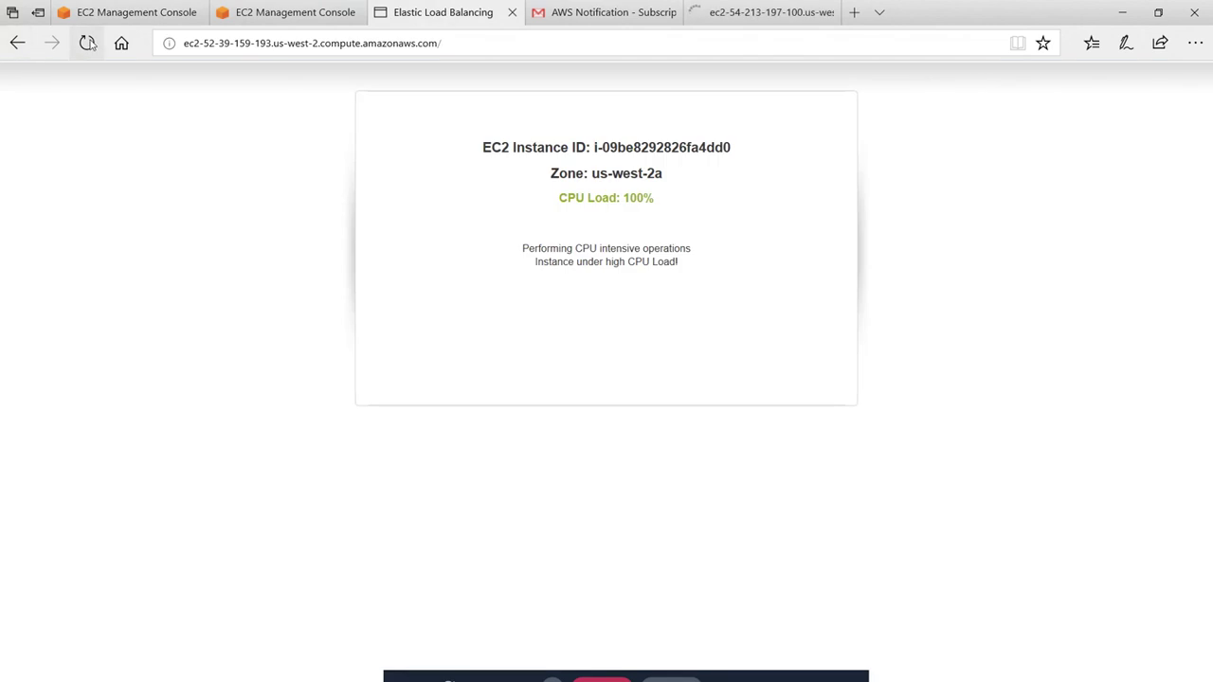
pyautogui.click(87, 43)
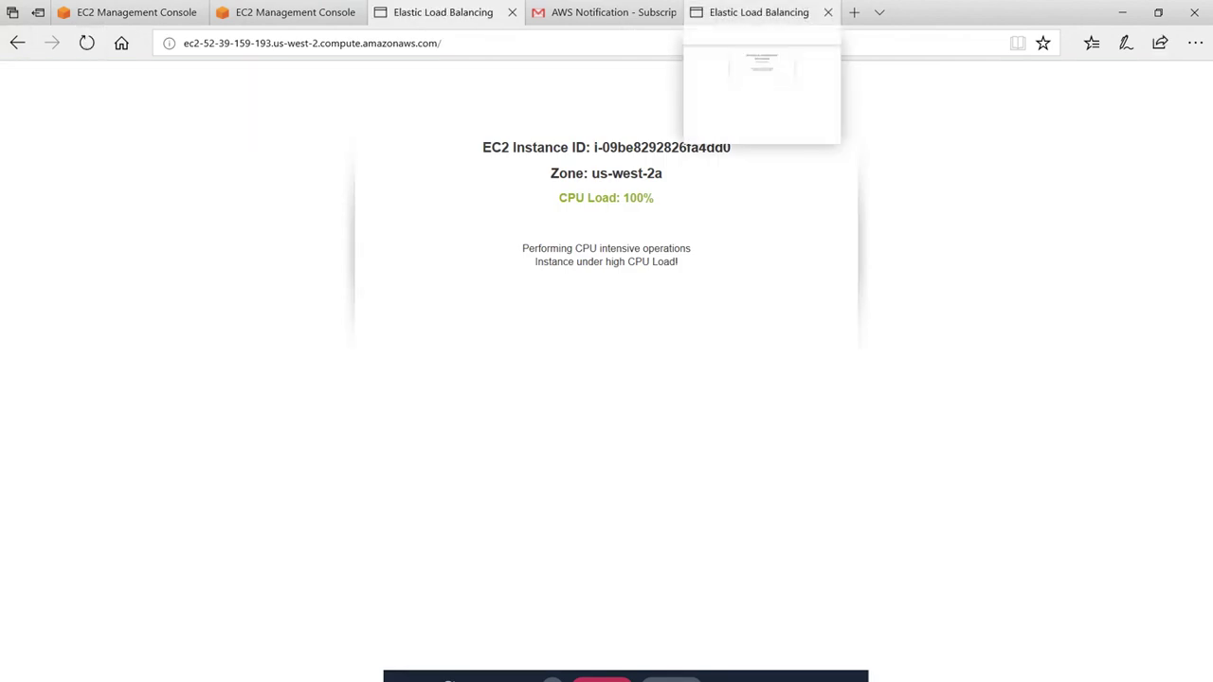
pyautogui.click(86, 42)
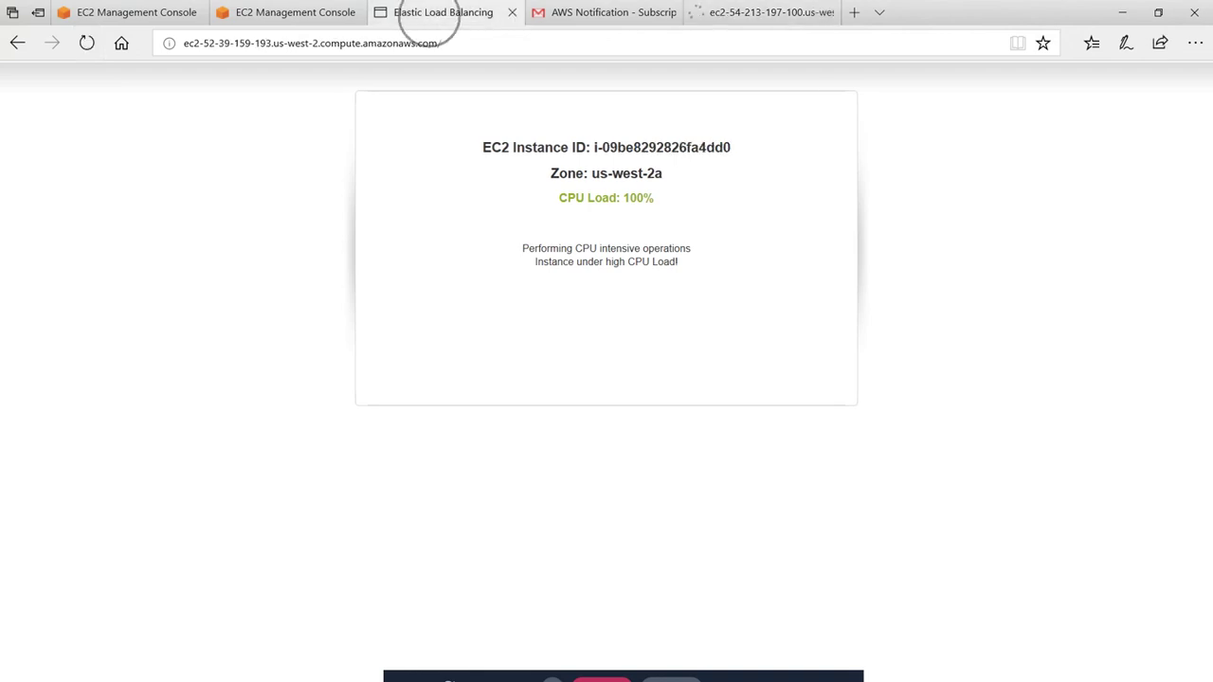
pyautogui.click(87, 43)
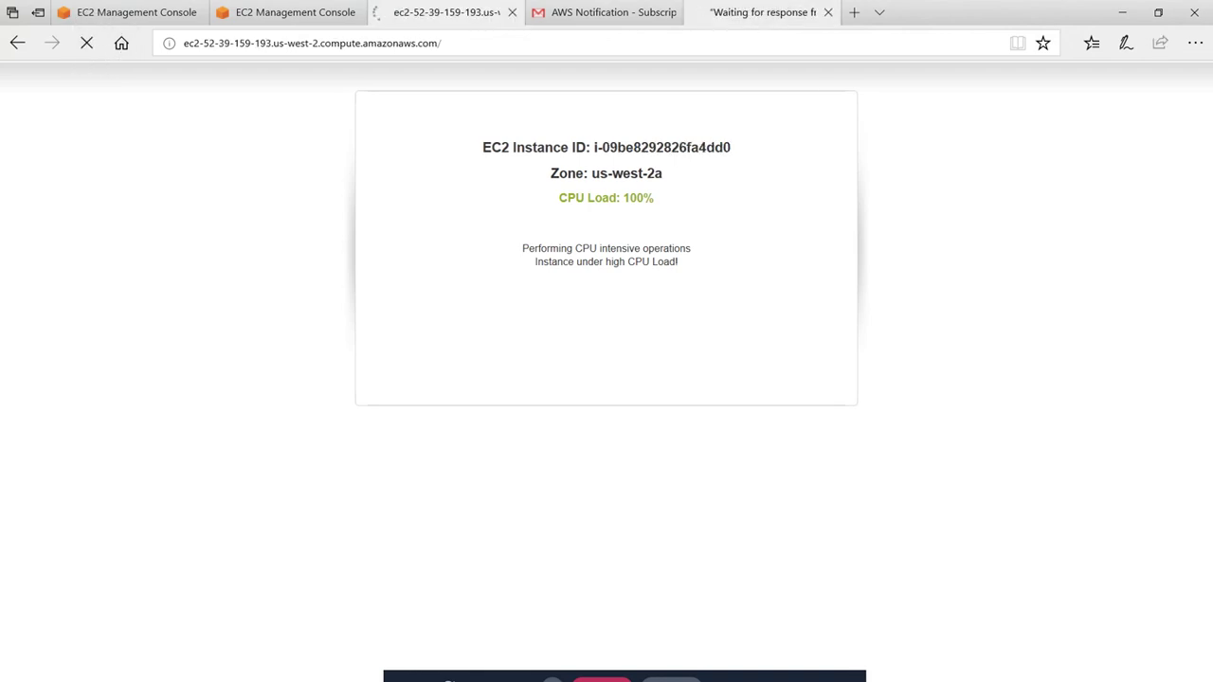
pyautogui.click(602, 12)
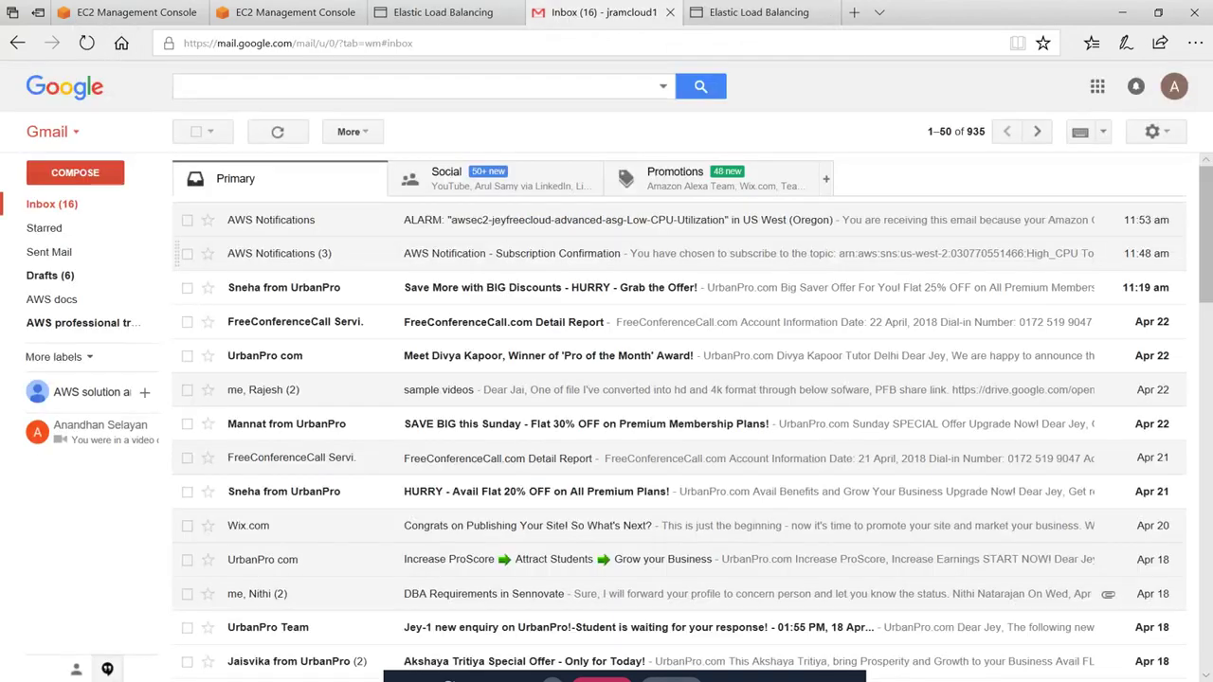
# Read the Low-CPU-Utilization ALARM email and its threshold reason, then return to the inbox
pyautogui.click(561, 224)
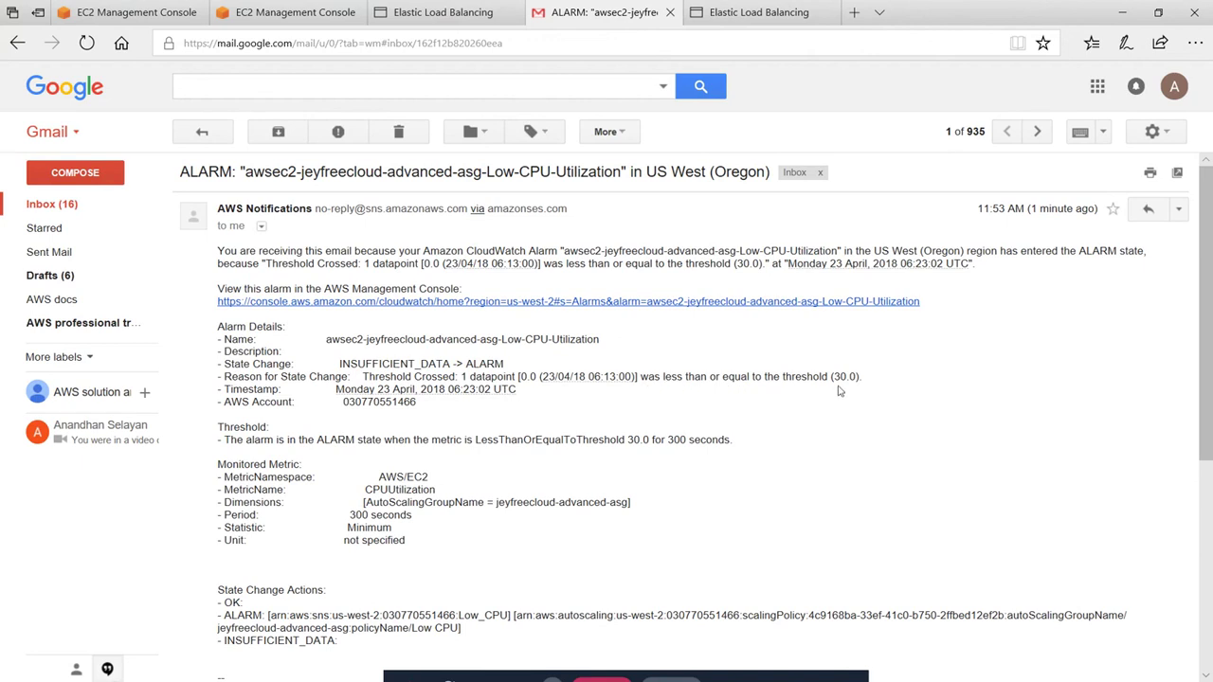
pyautogui.moveTo(862, 377); pyautogui.dragTo(685, 378)
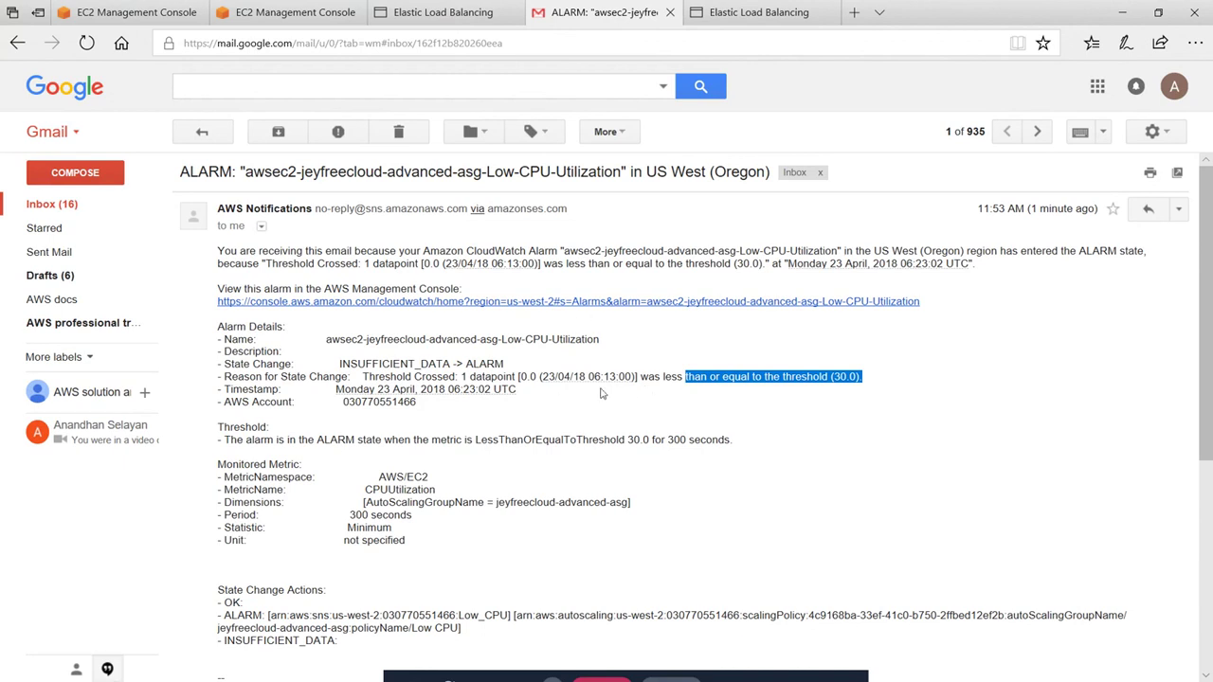
pyautogui.scroll(-5, 602, 394)
pyautogui.scroll(5, 601, 394)
pyautogui.scroll(-5, 619, 362)
pyautogui.scroll(5, 57, 228)
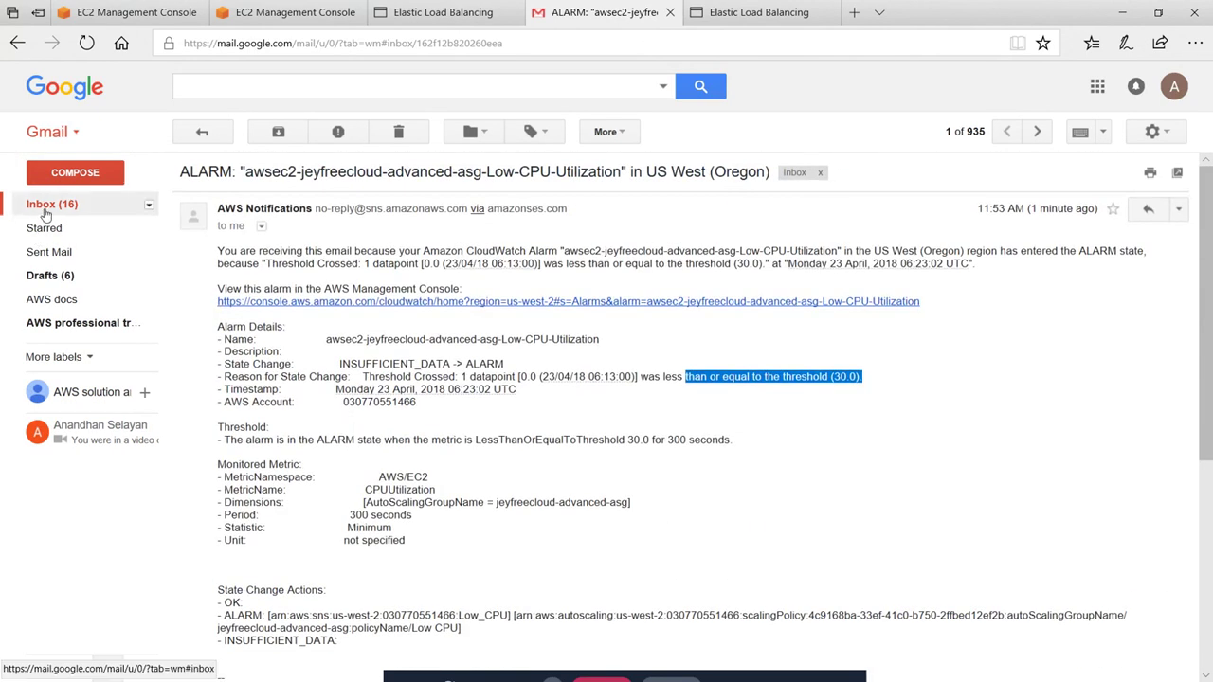
pyautogui.click(47, 204)
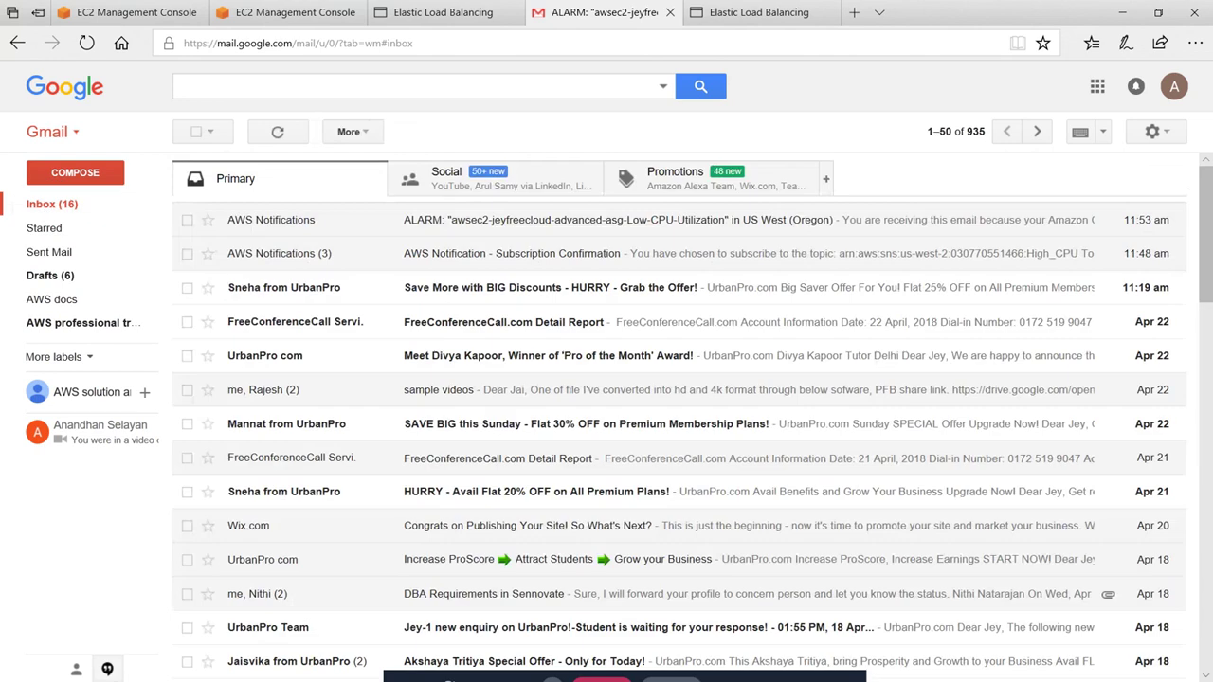
# Reread the alarm email, then go to the us-west-2a instance page showing 0% CPU
pyautogui.click(652, 218)
pyautogui.scroll(-5, 635, 323)
pyautogui.scroll(5, 644, 417)
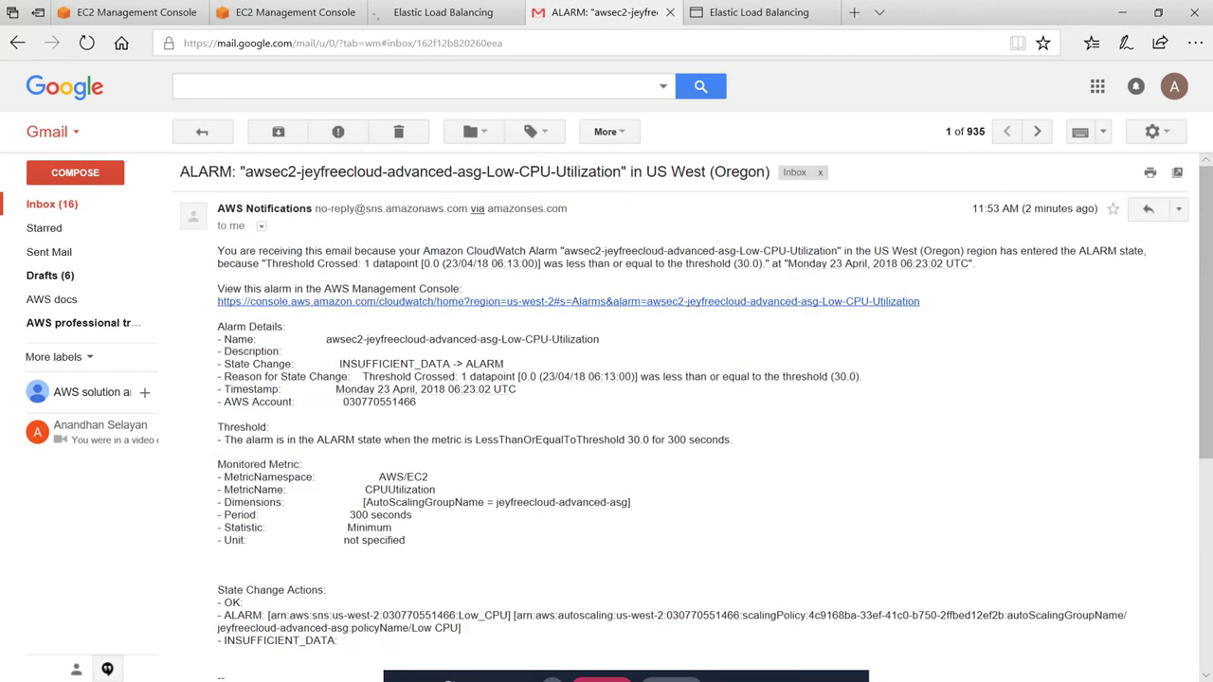
pyautogui.click(70, 203)
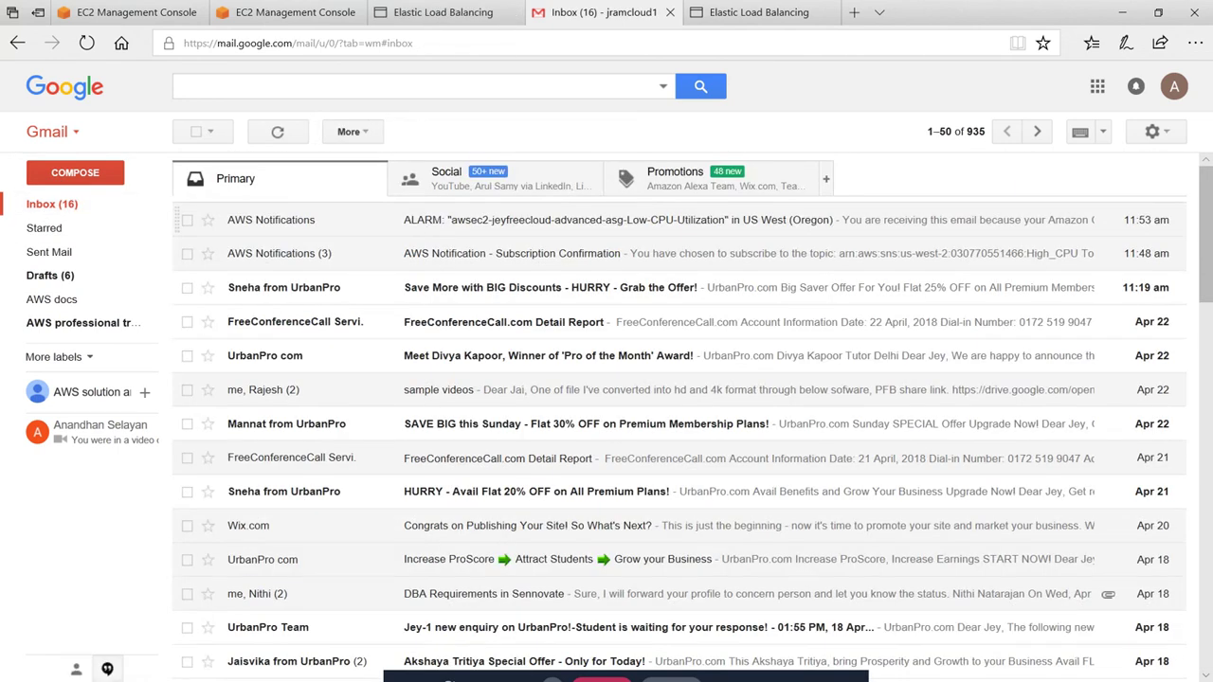
pyautogui.click(431, 13)
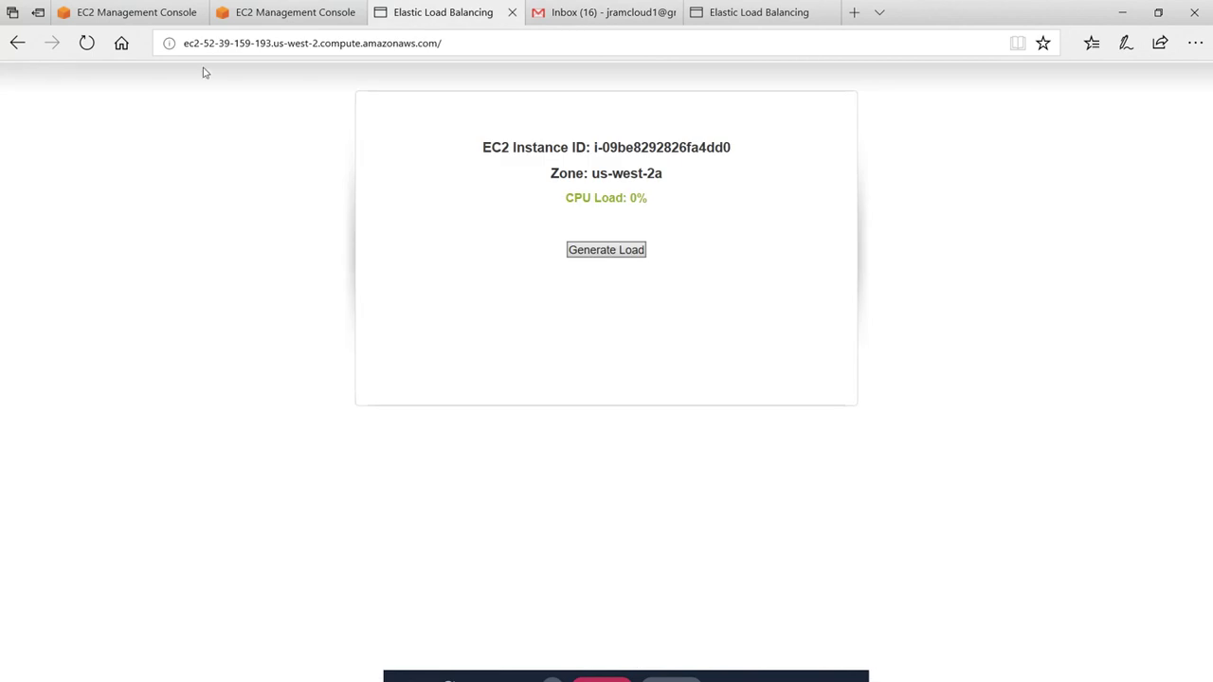
# Start Generate Load on the us-west-2a instance and reload the second instance's page
pyautogui.click(608, 250)
pyautogui.click(765, 14)
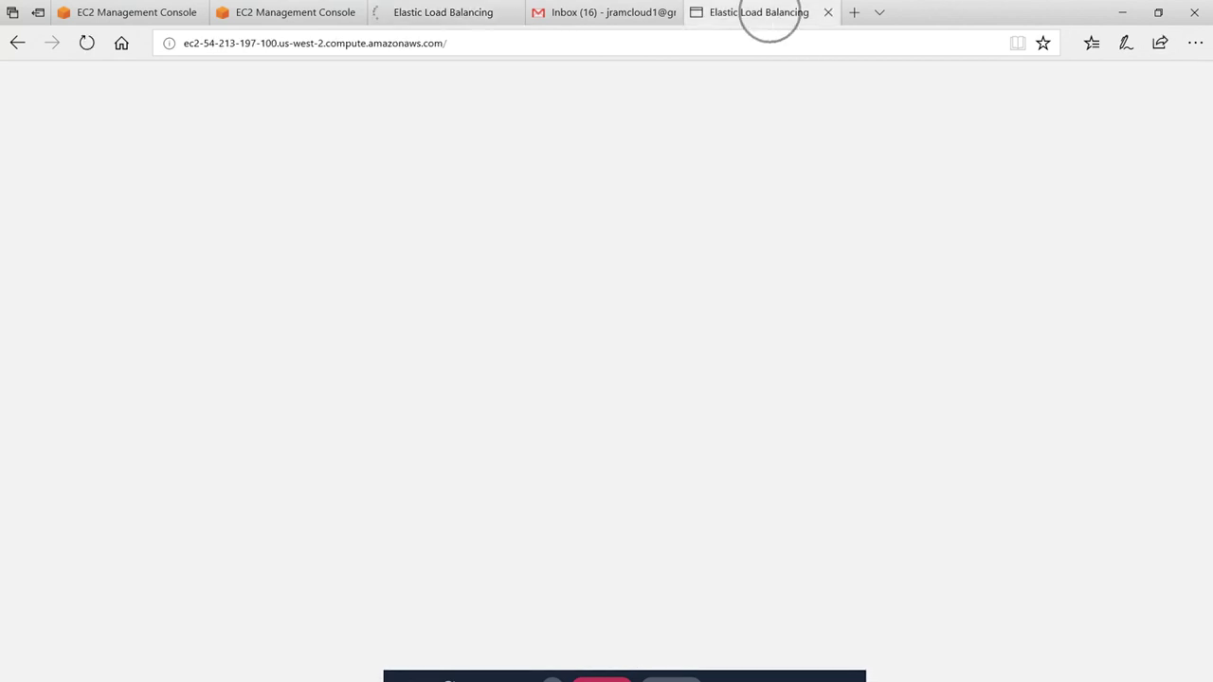
pyautogui.click(87, 44)
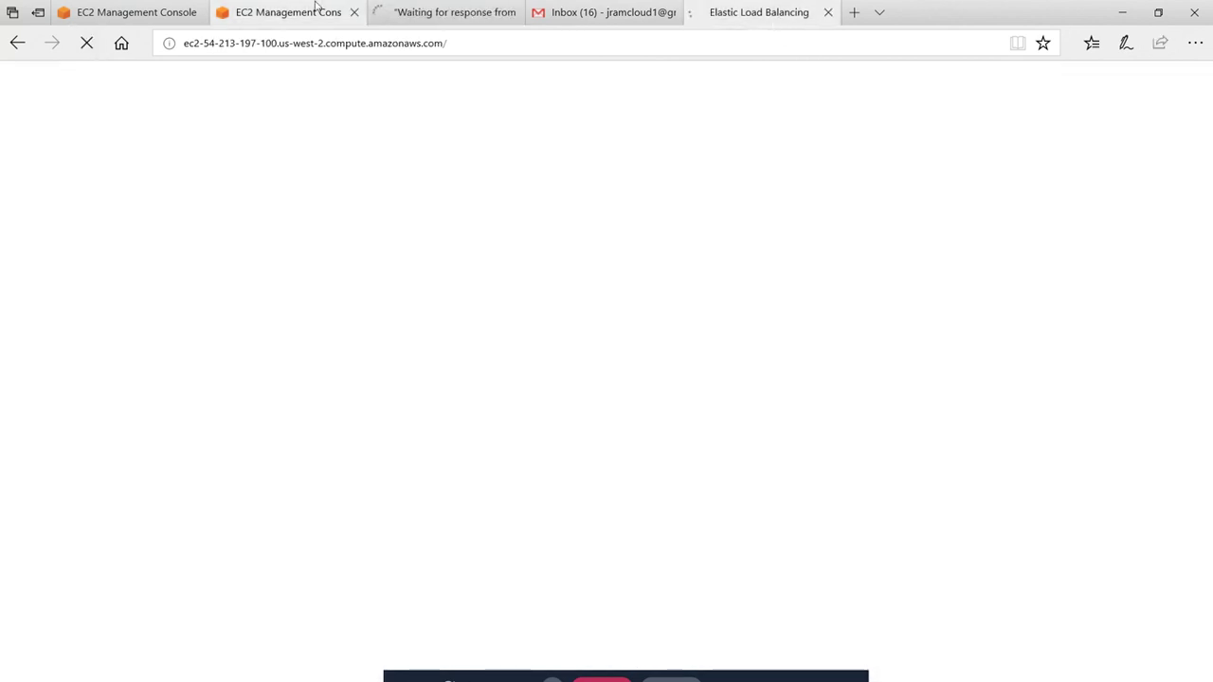
# Refresh jeyfreecloud-advanced-asg details, showing desired 2, min 2, max 5 instances
pyautogui.click(283, 15)
pyautogui.click(130, 13)
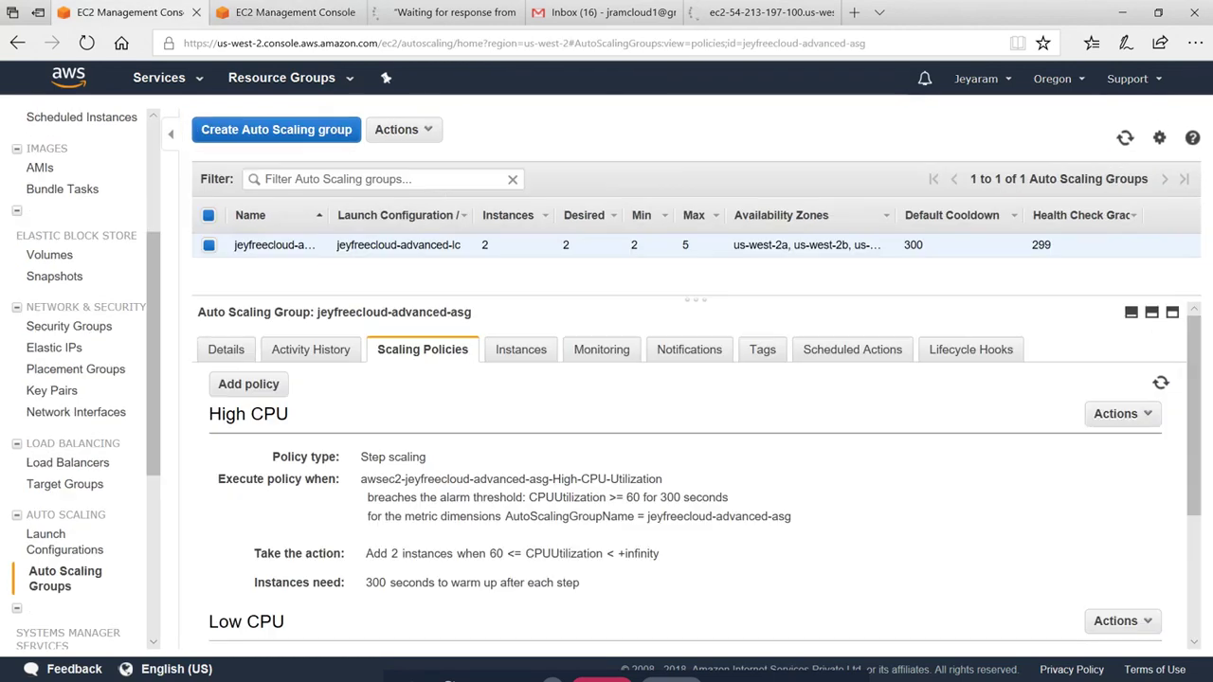
pyautogui.click(1123, 138)
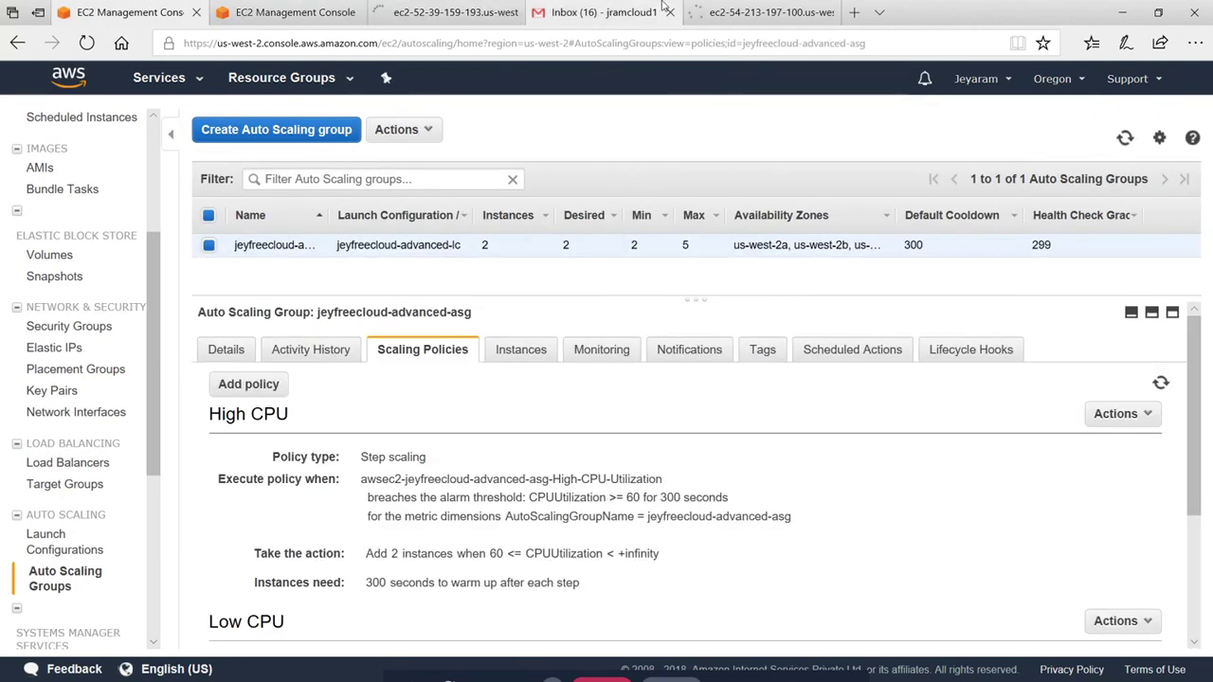
pyautogui.click(748, 12)
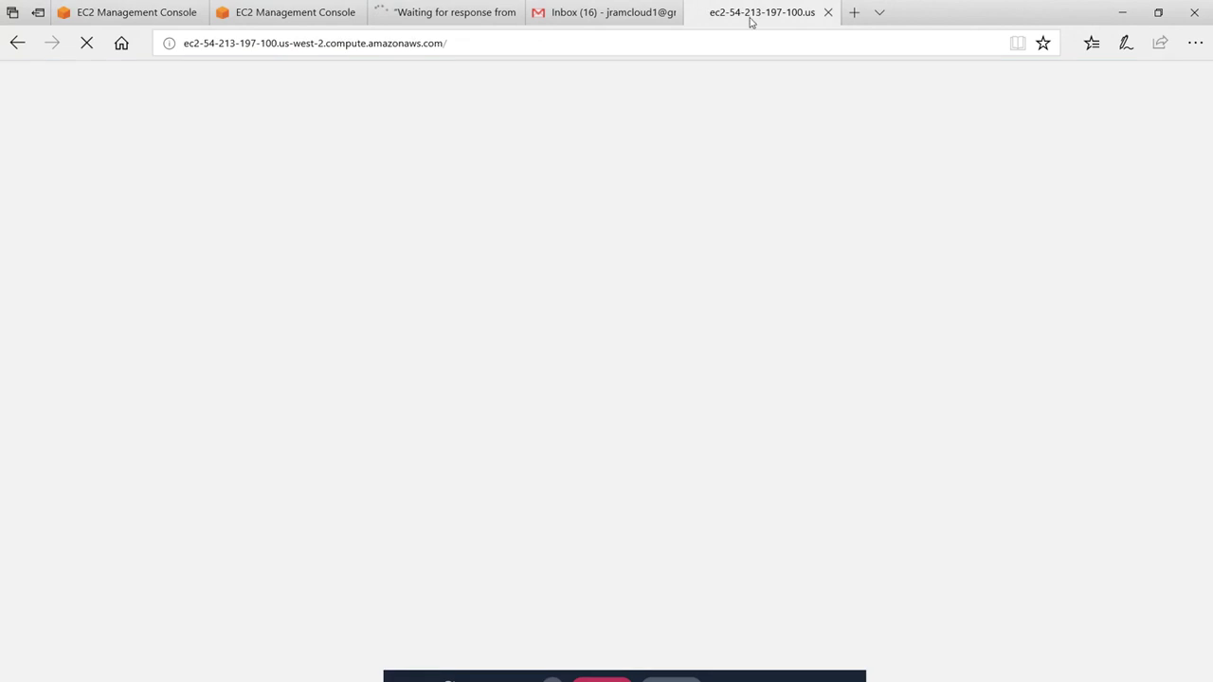
pyautogui.click(436, 13)
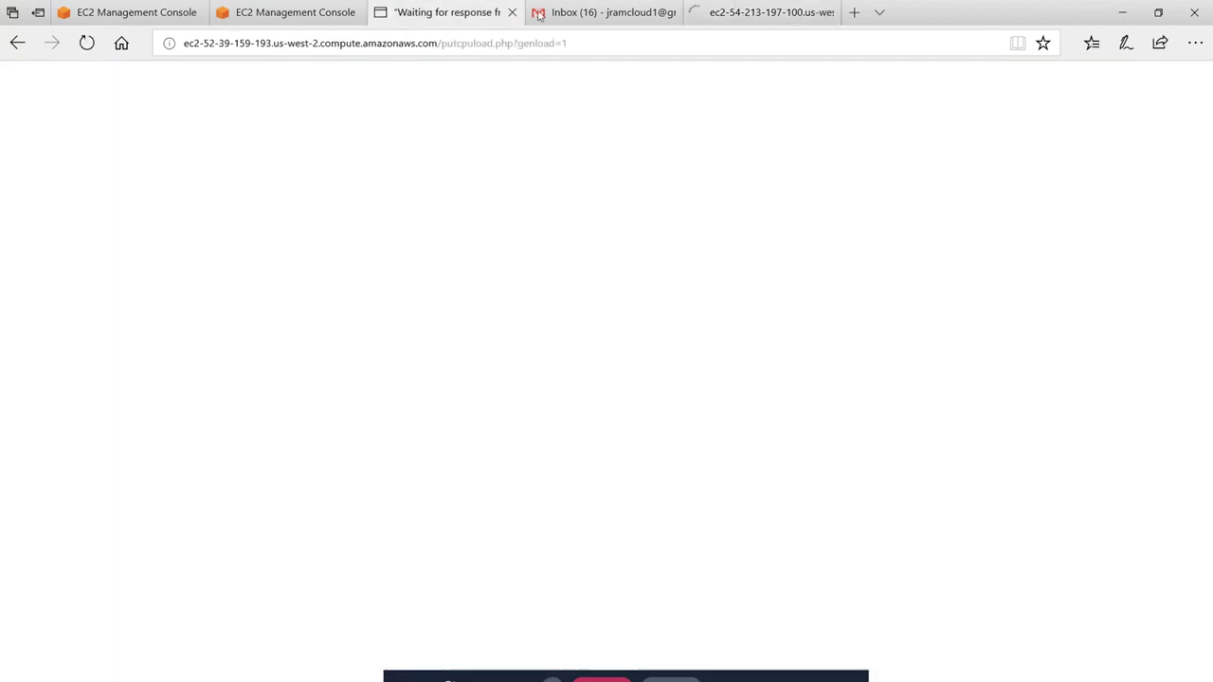
pyautogui.click(744, 15)
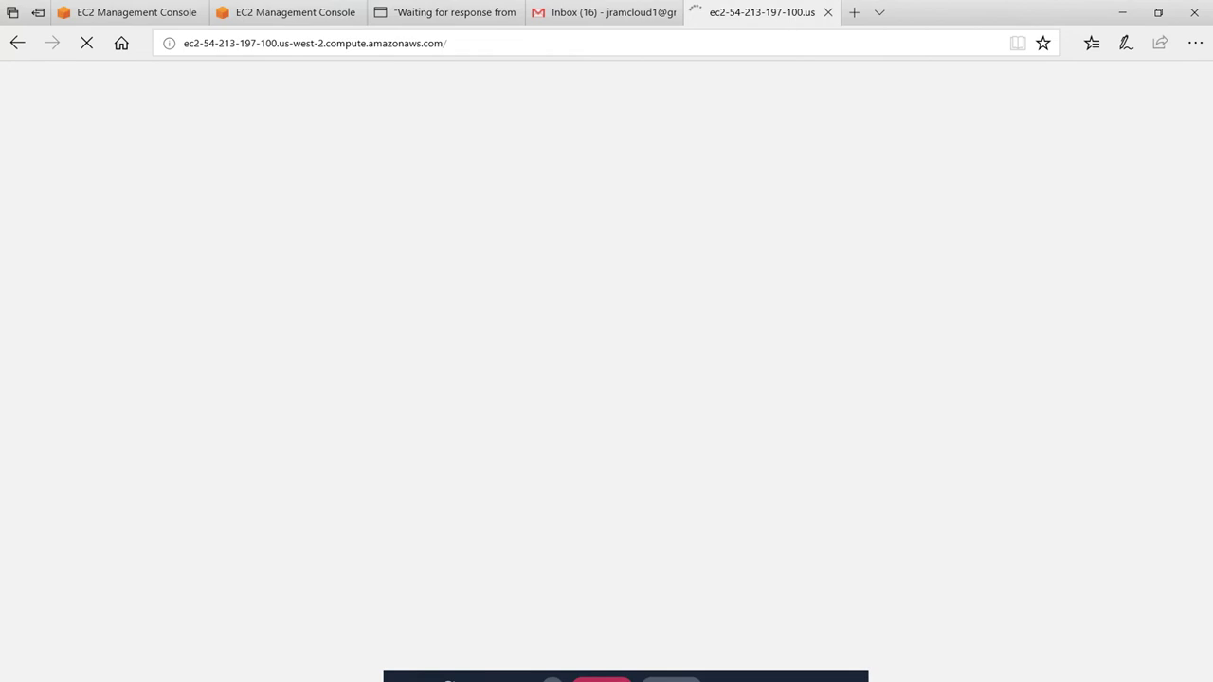
pyautogui.hotkey('ctrl', '1')
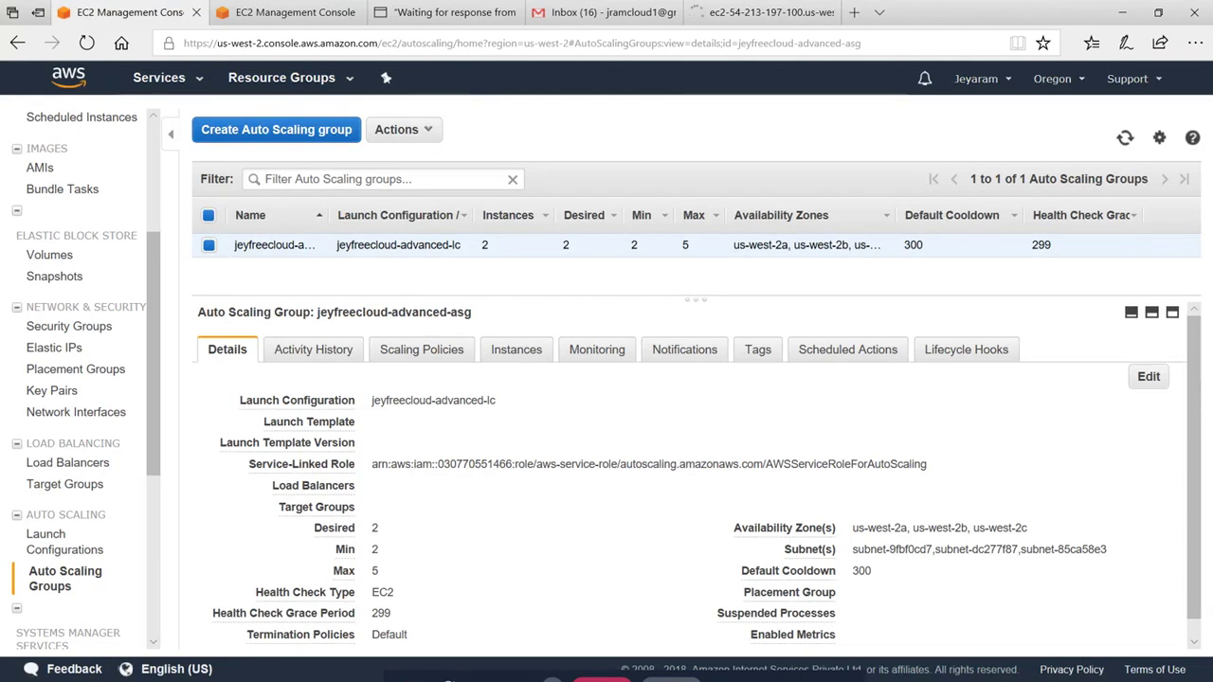
# Change the Auto Scaling group's Health Check Grace Period from 299 to 40 and save
pyautogui.click(431, 130)
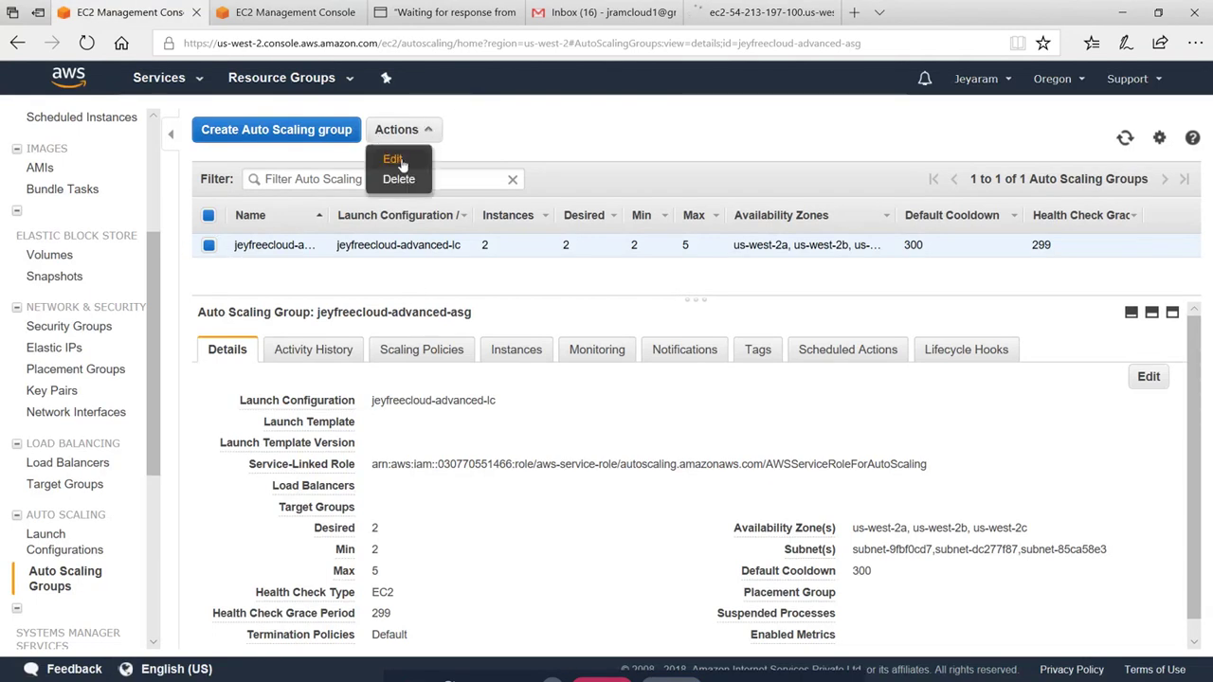
pyautogui.click(394, 159)
pyautogui.scroll(-1, 499, 386)
pyautogui.scroll(-1, 499, 387)
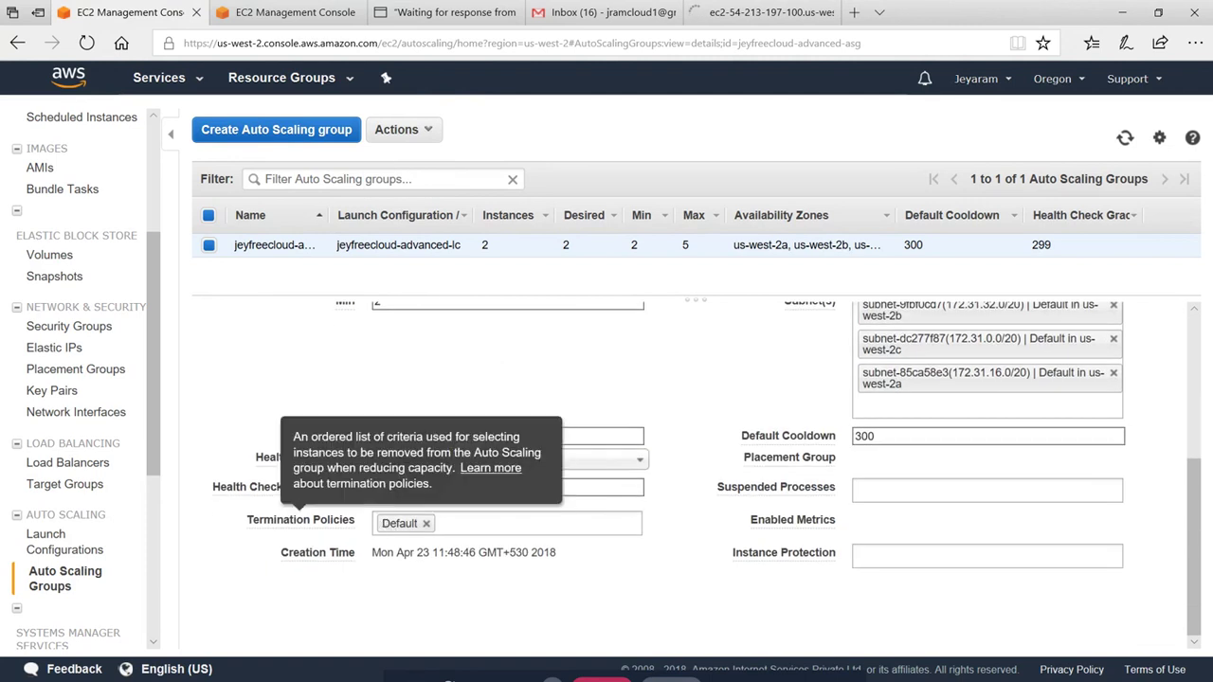
pyautogui.click(502, 486)
pyautogui.hotkey('ctrl', 'a')
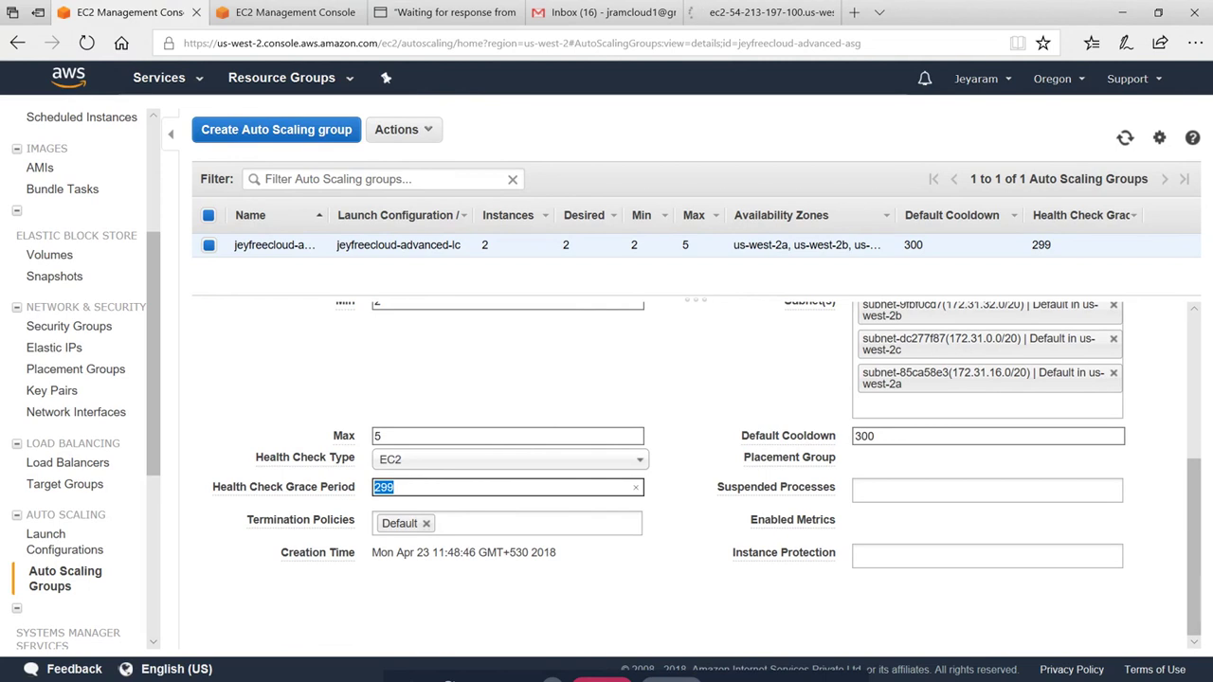
pyautogui.write('40')
pyautogui.click(599, 599)
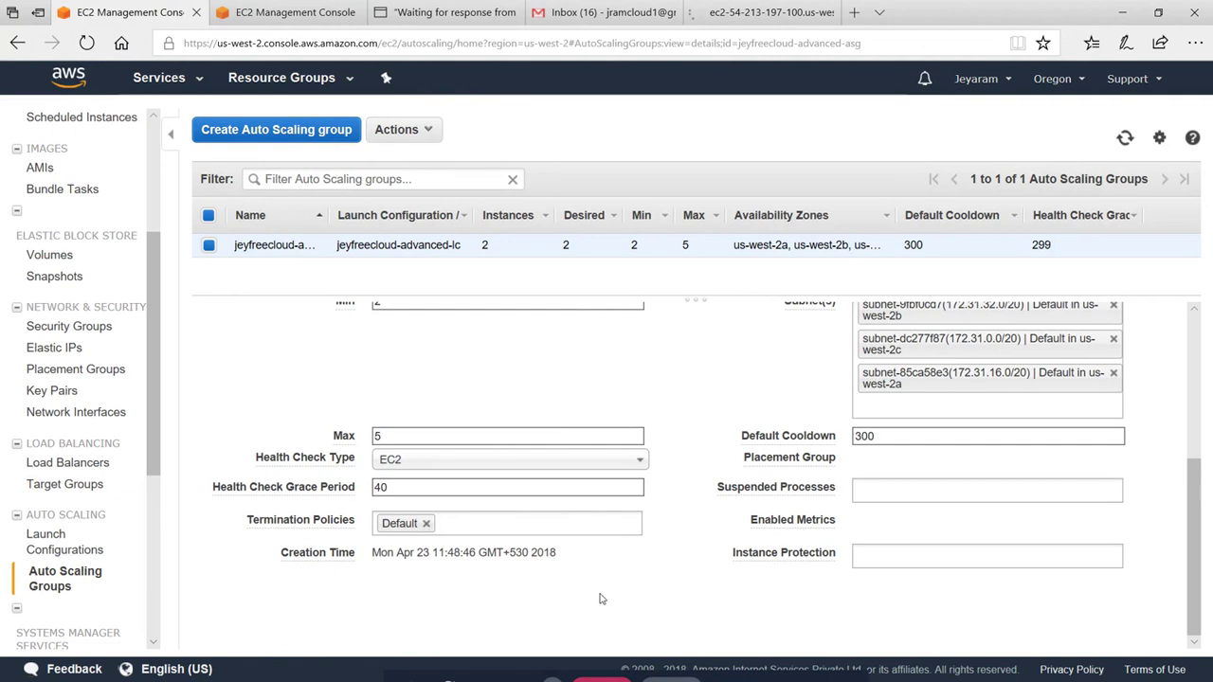
pyautogui.scroll(3, 1193, 445)
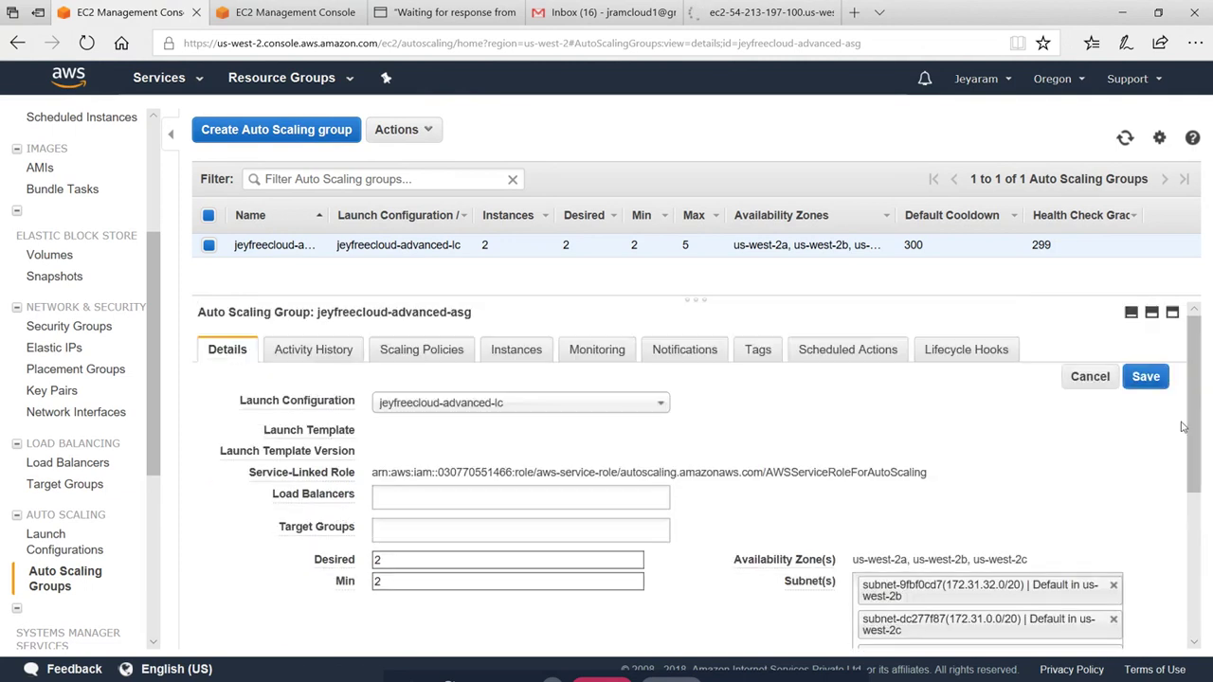
pyautogui.click(1146, 377)
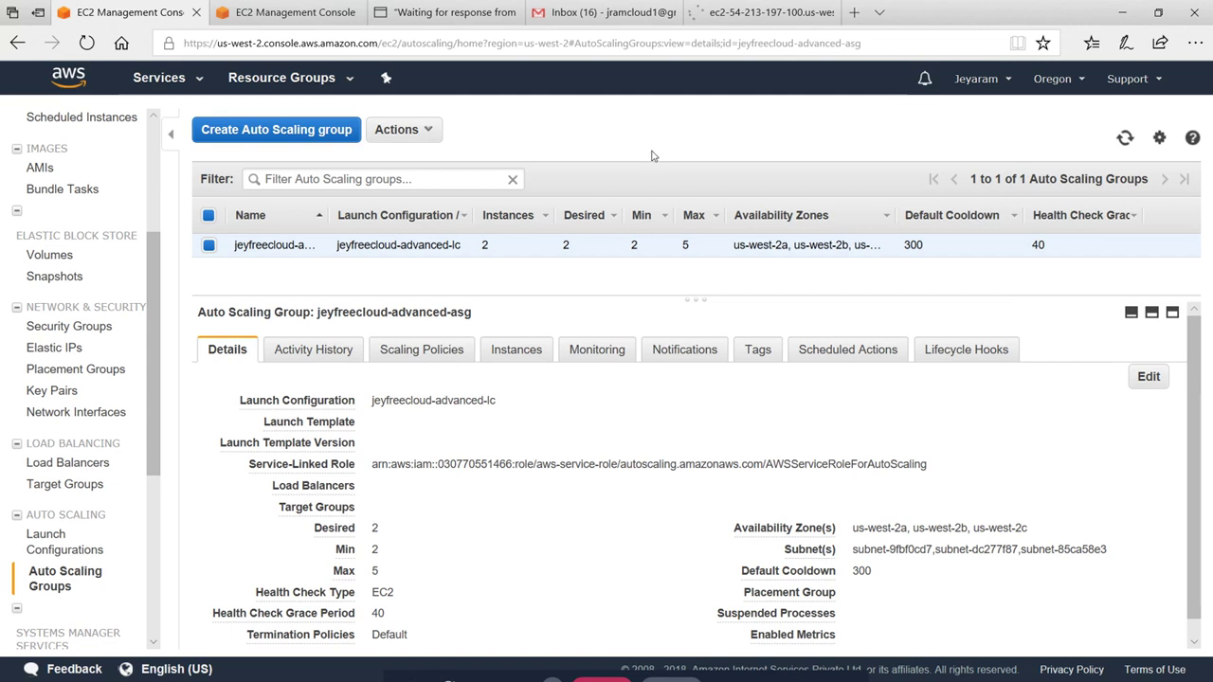
# Reload the load-generation instance page and go back to the second instance's page
pyautogui.click(727, 11)
pyautogui.click(423, 11)
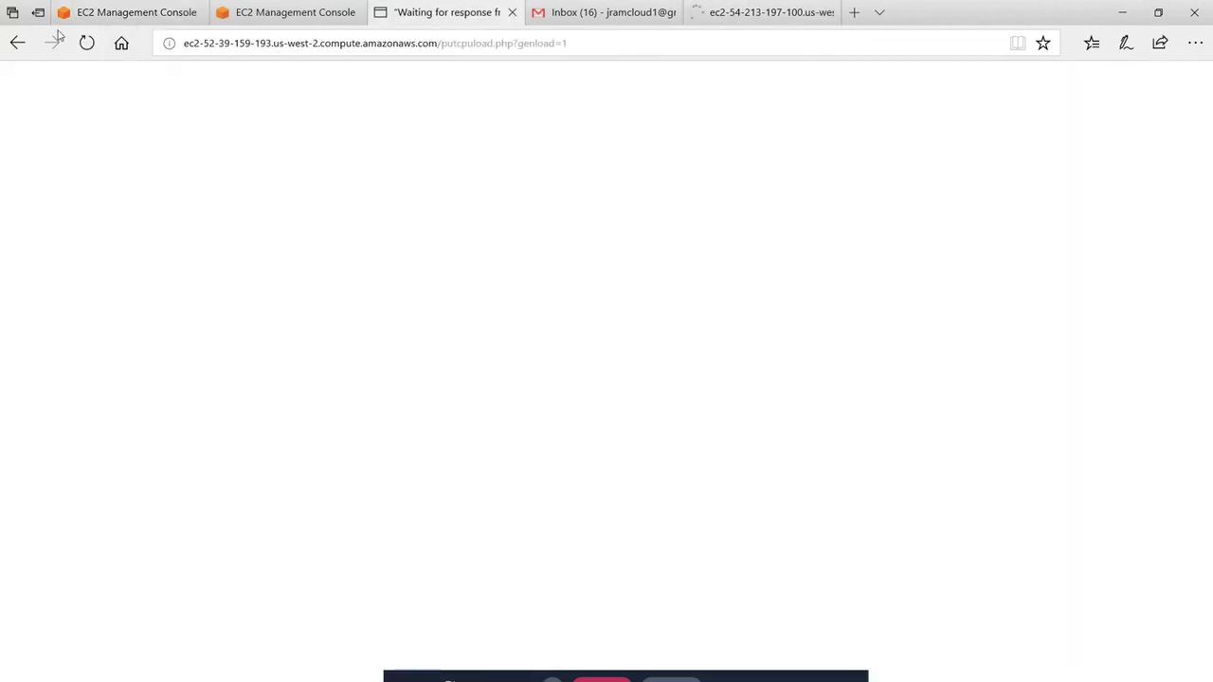
pyautogui.click(86, 43)
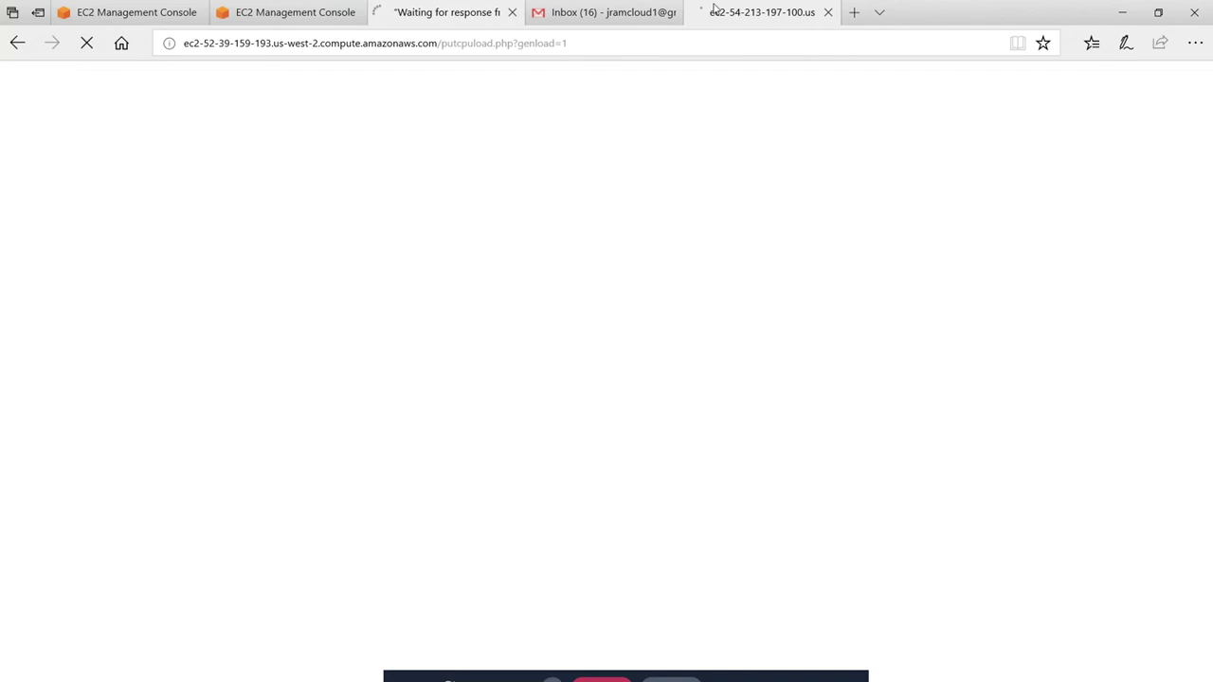
pyautogui.click(769, 13)
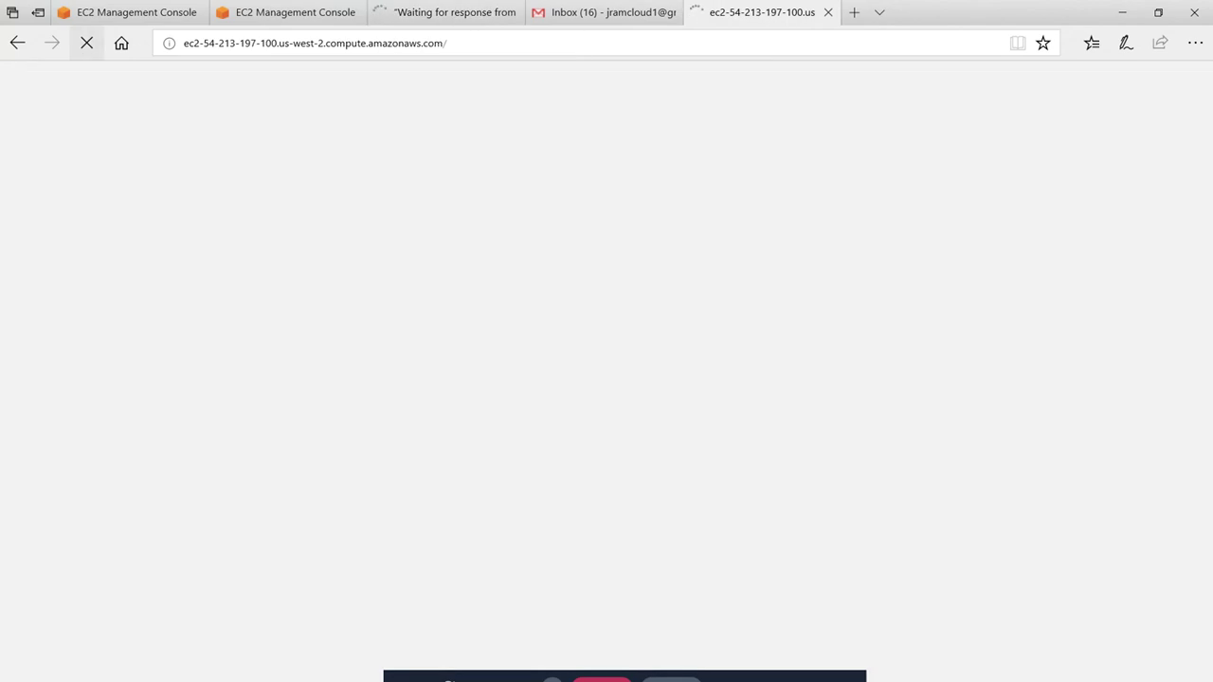
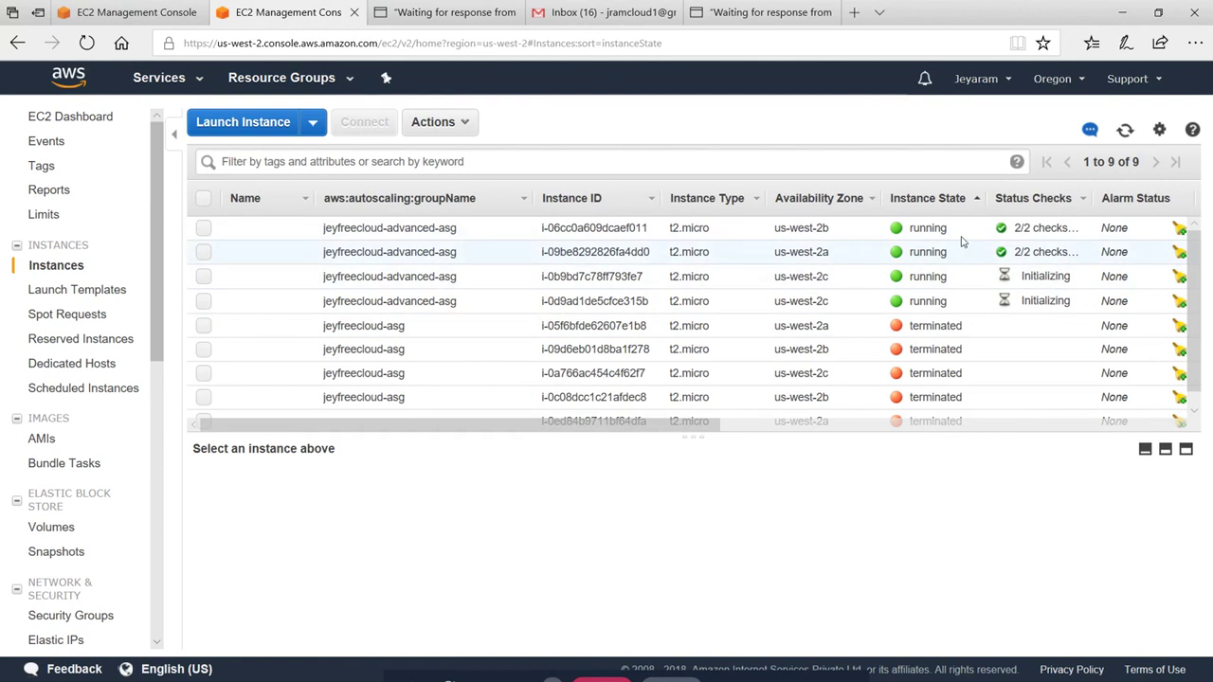
# Refresh the instances and check the CPU load page and activity history for the two new launches
pyautogui.click(1125, 129)
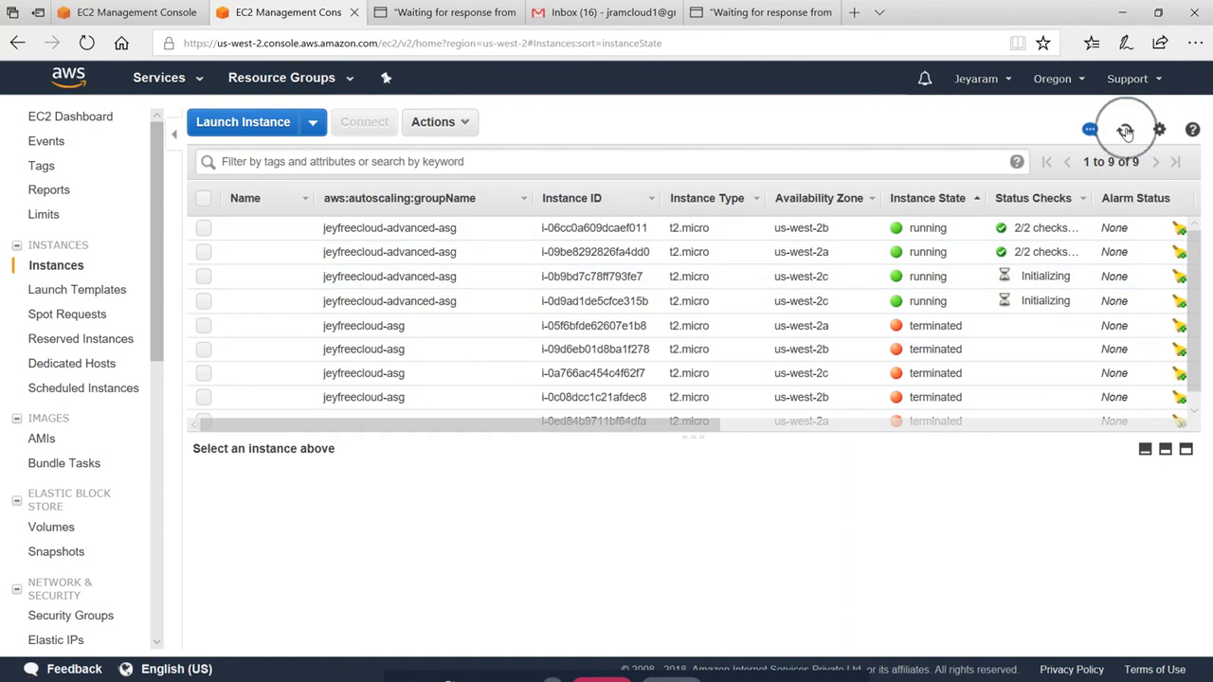
pyautogui.click(754, 14)
pyautogui.click(445, 13)
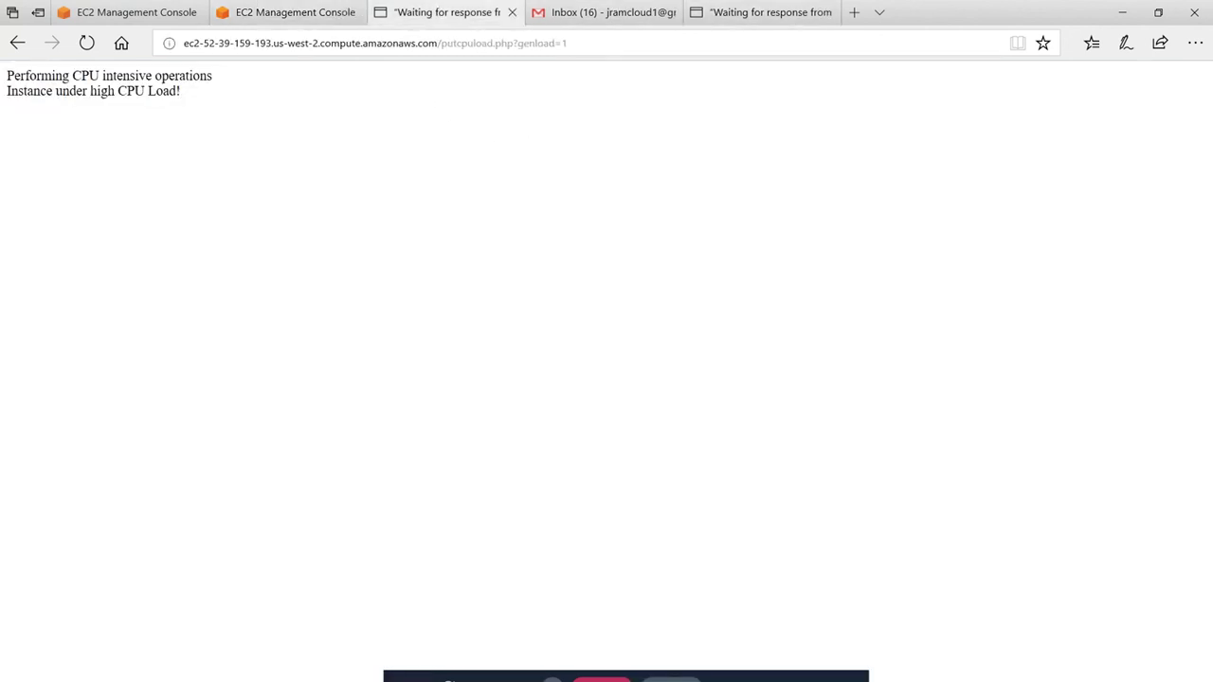
pyautogui.click(147, 12)
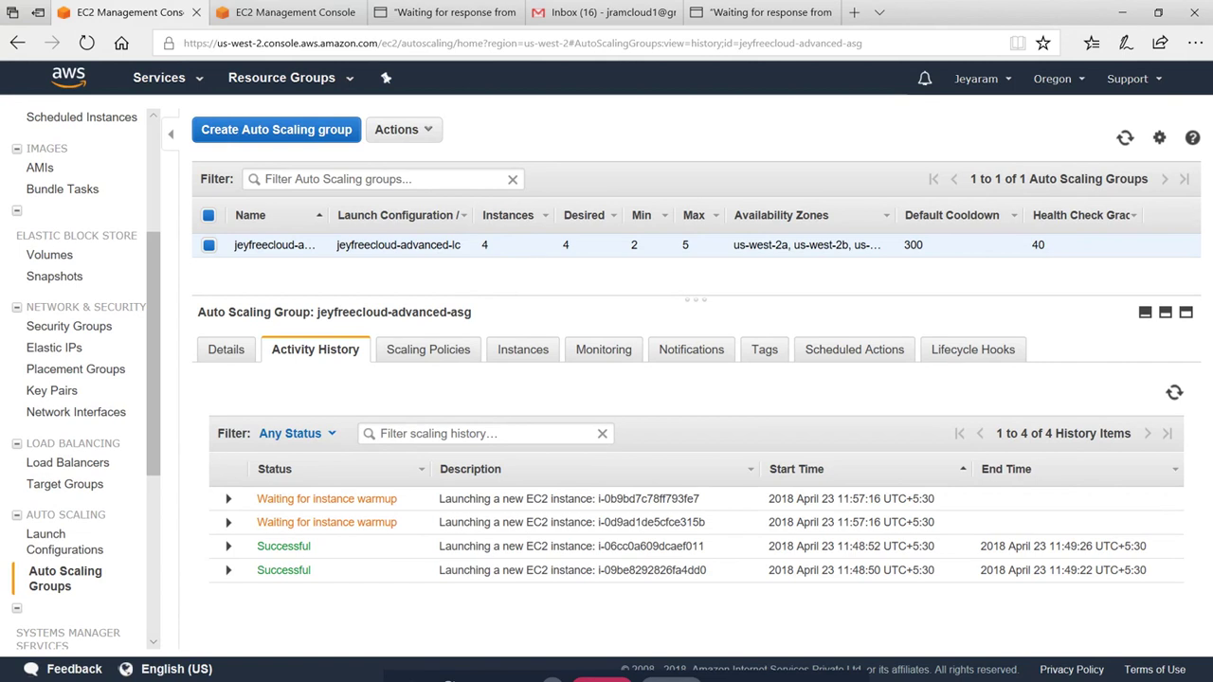
pyautogui.click(285, 13)
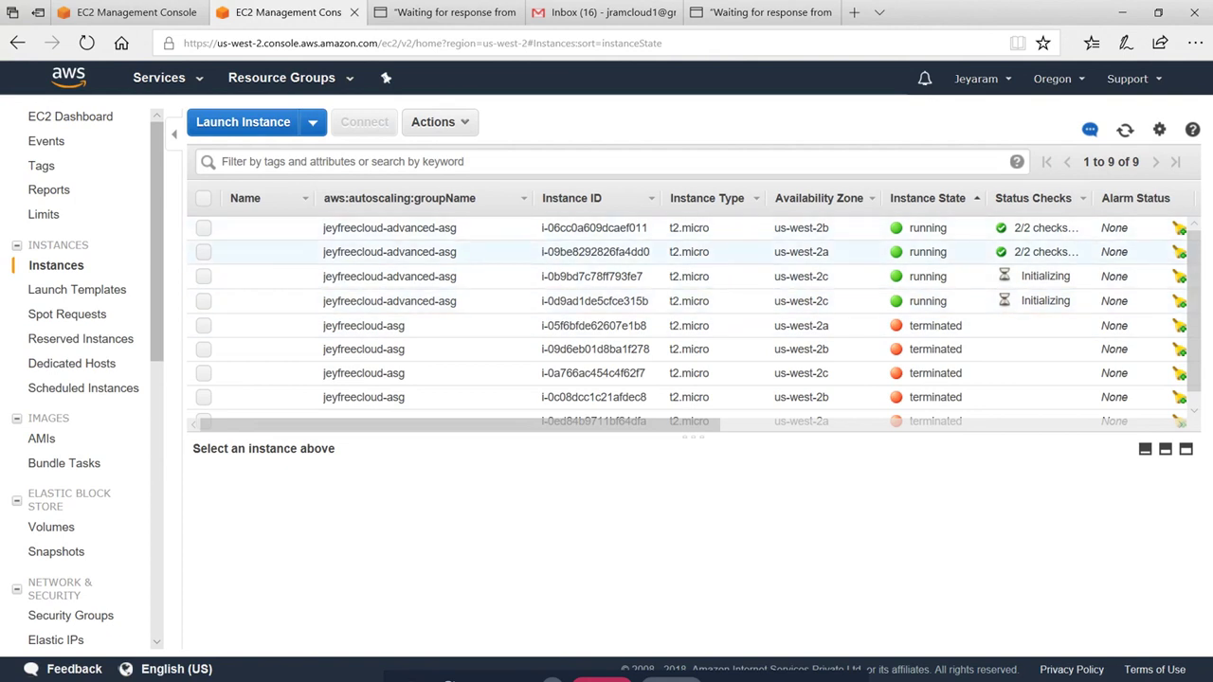
pyautogui.hotkey('ctrl', '4')
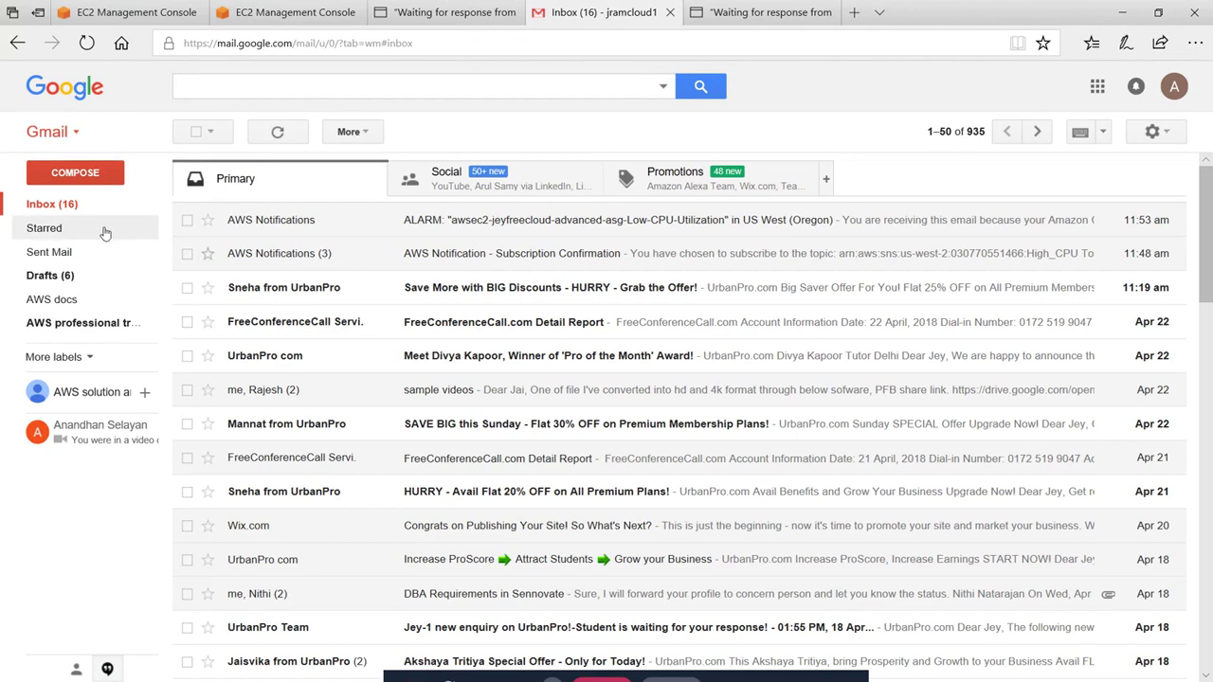
# Reload the Gmail inbox repeatedly until the AWS Low-CPU-Utilization alarm email for jeyfreecloud-advanced-asg appears
pyautogui.click(66, 206)
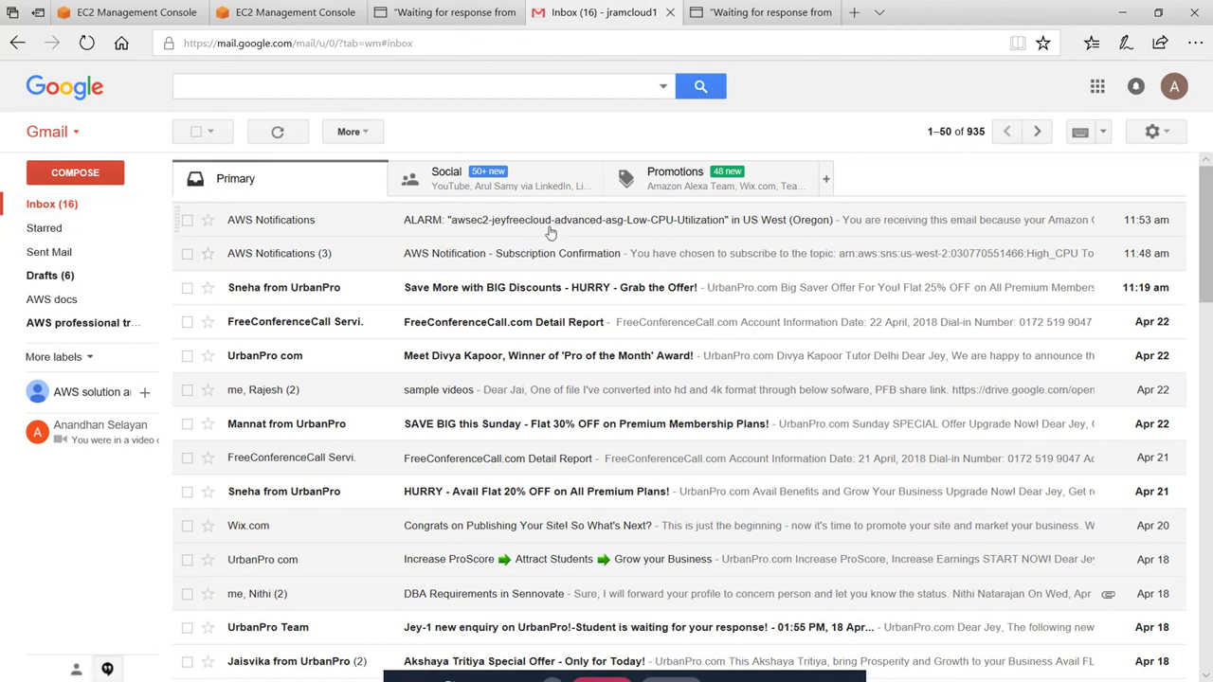
pyautogui.click(50, 206)
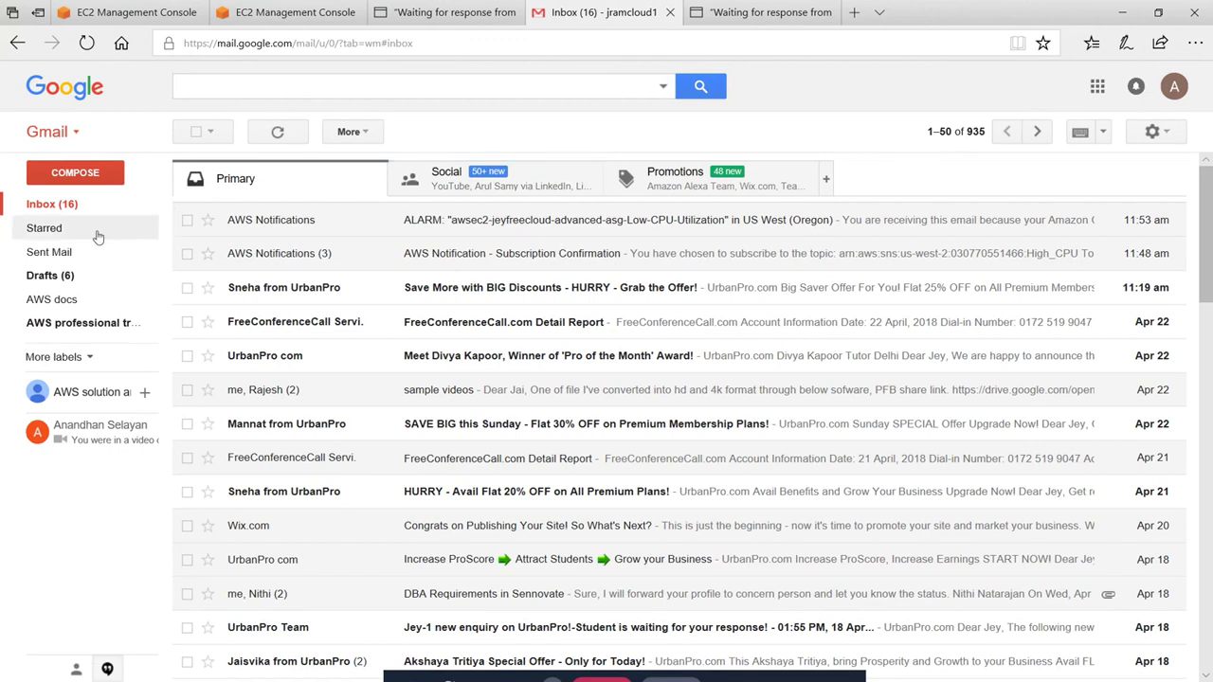
pyautogui.click(287, 13)
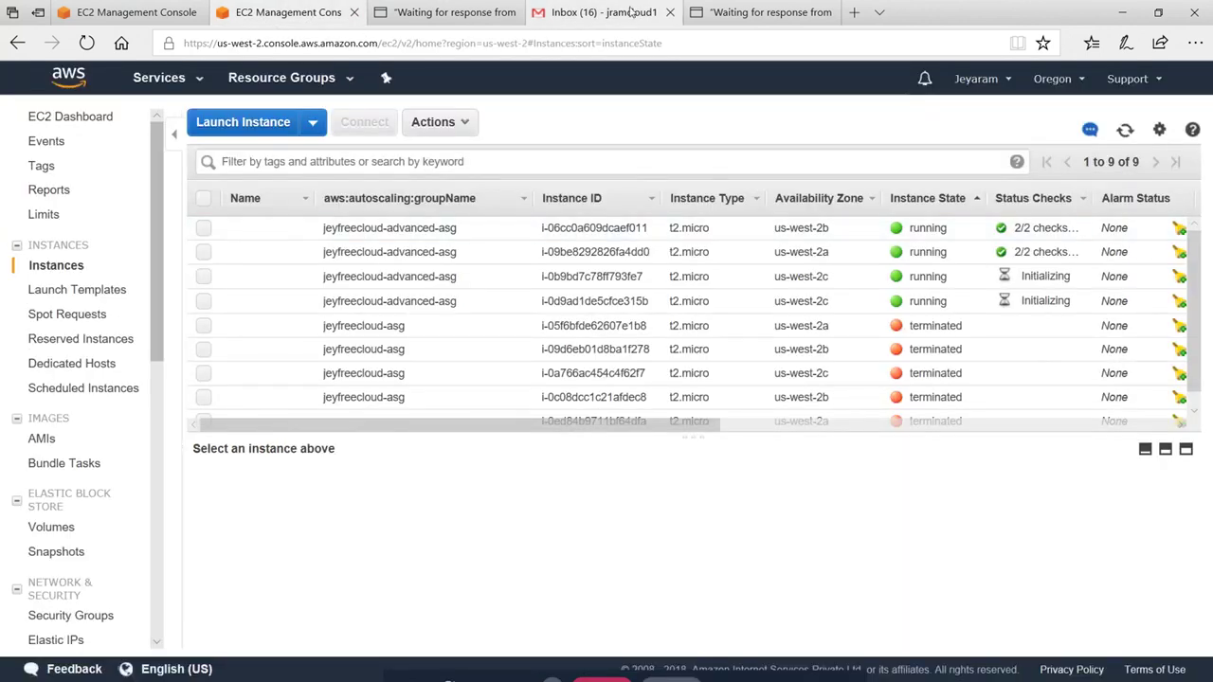
pyautogui.click(597, 12)
pyautogui.click(52, 204)
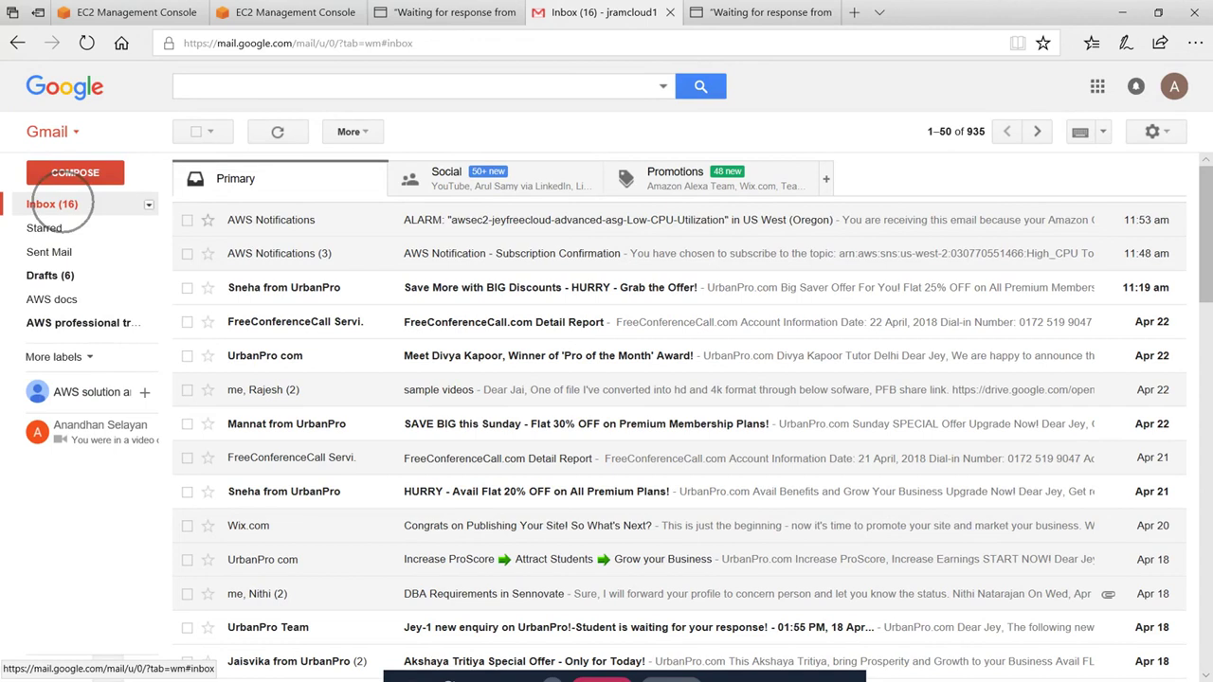
pyautogui.click(318, 11)
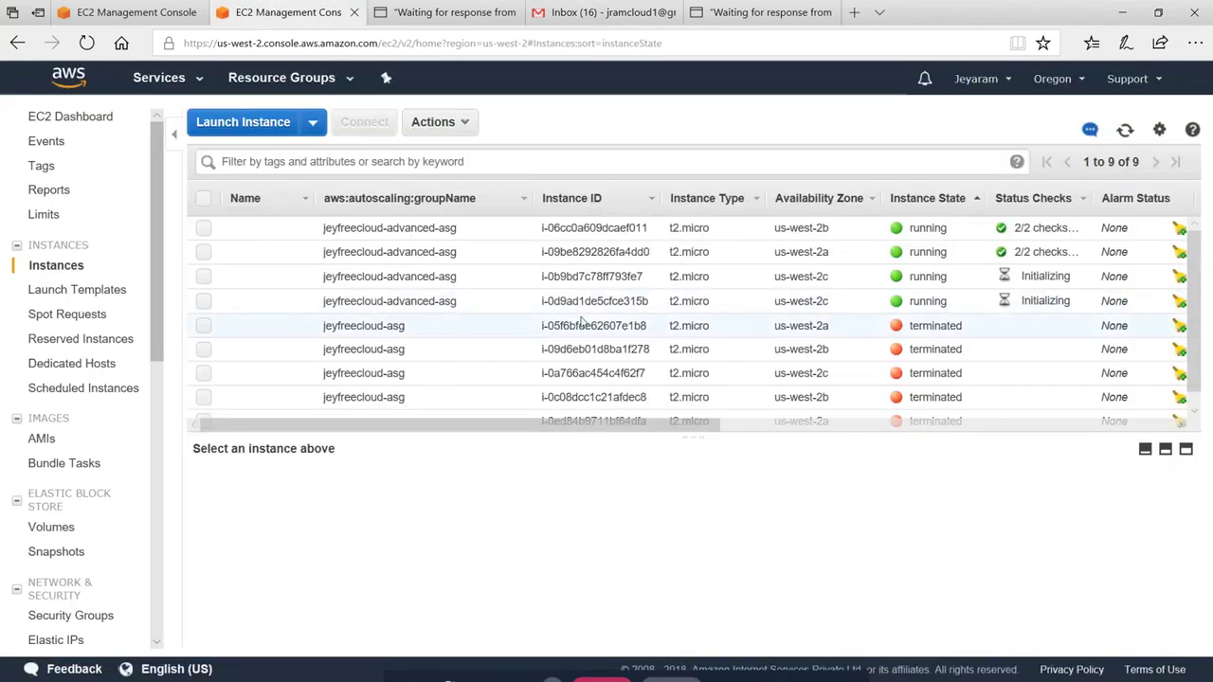
pyautogui.click(443, 12)
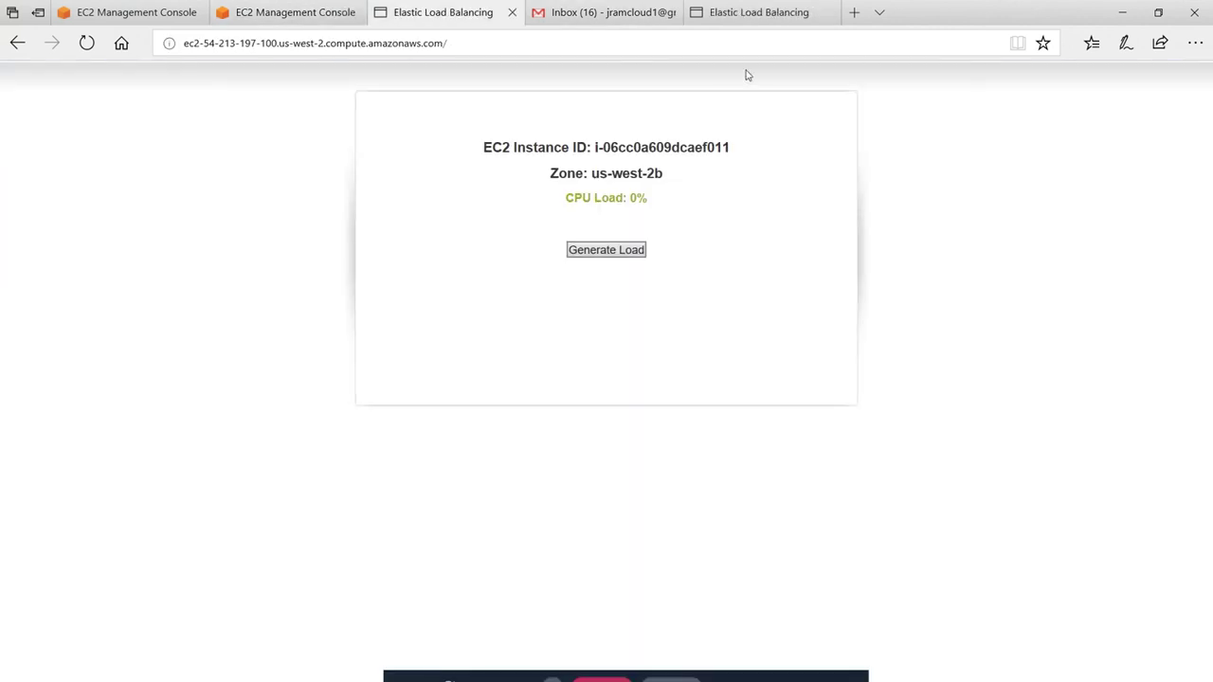
# Refresh the group's activity history and table to confirm four successful launches and desired capacity 5
pyautogui.click(794, 10)
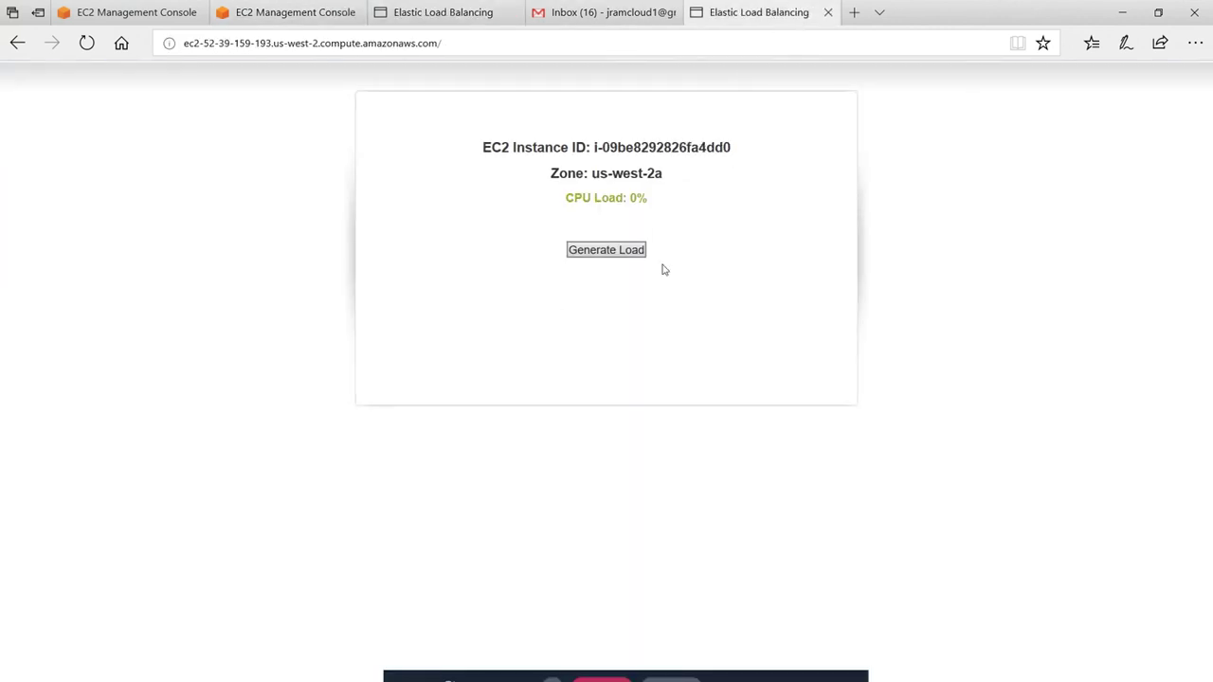
pyautogui.click(123, 11)
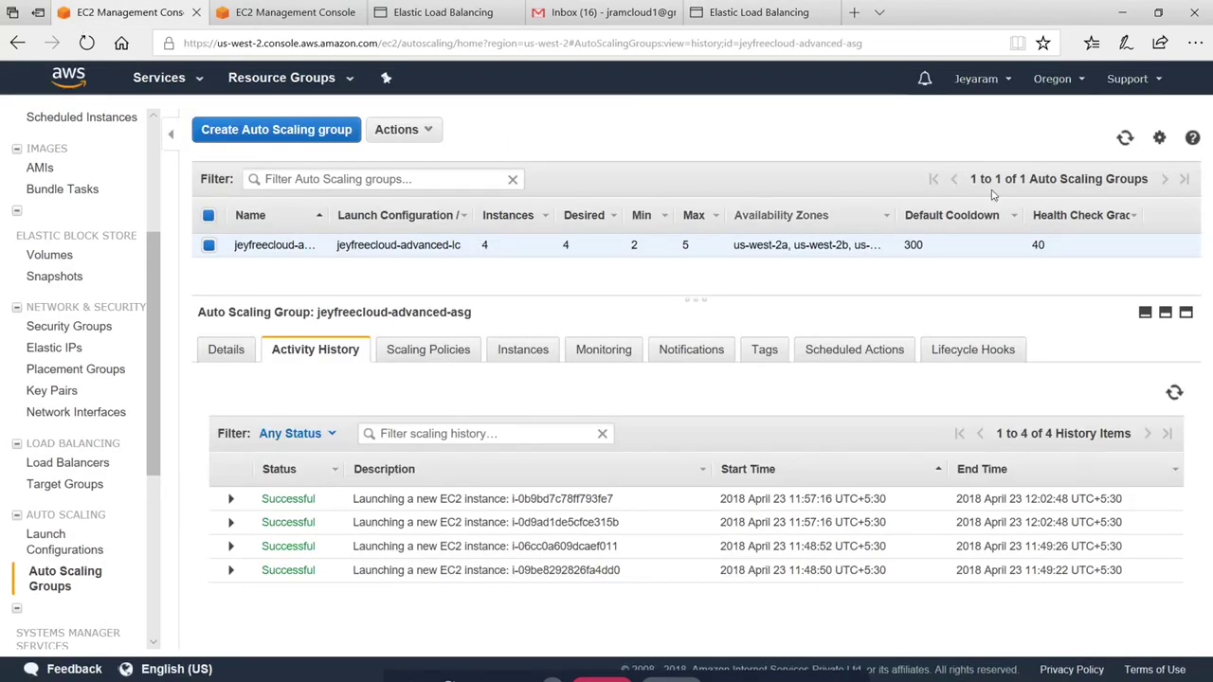
pyautogui.click(1122, 139)
pyautogui.click(1090, 248)
pyautogui.click(1124, 138)
pyautogui.moveTo(501, 246)
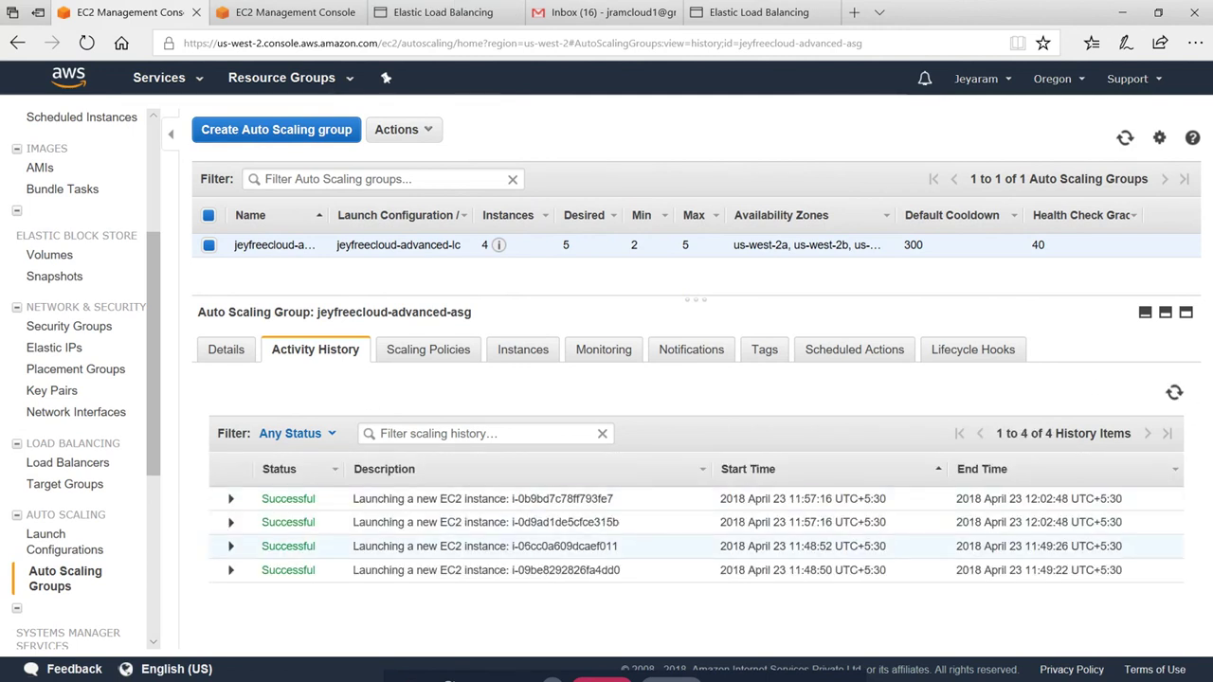
pyautogui.click(303, 17)
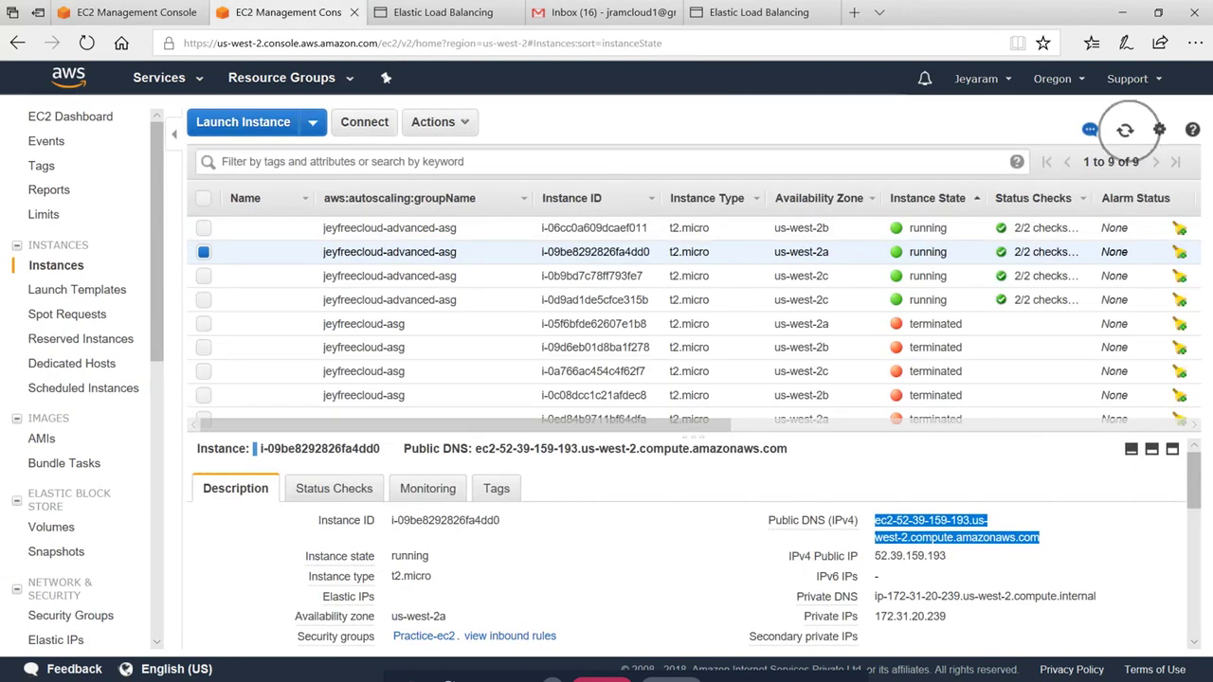
# Refresh the instances and Auto Scaling groups until jeyfreecloud-advanced-asg drops to 2 instances, then open Actions
pyautogui.click(1125, 129)
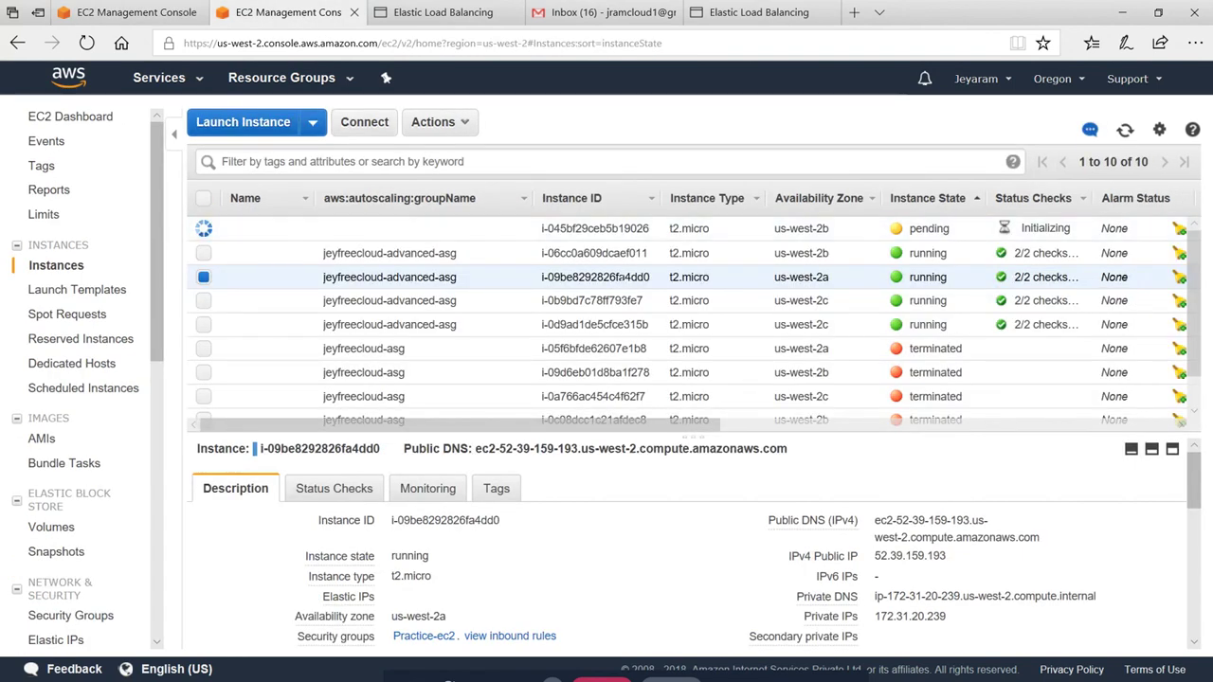
pyautogui.click(1124, 130)
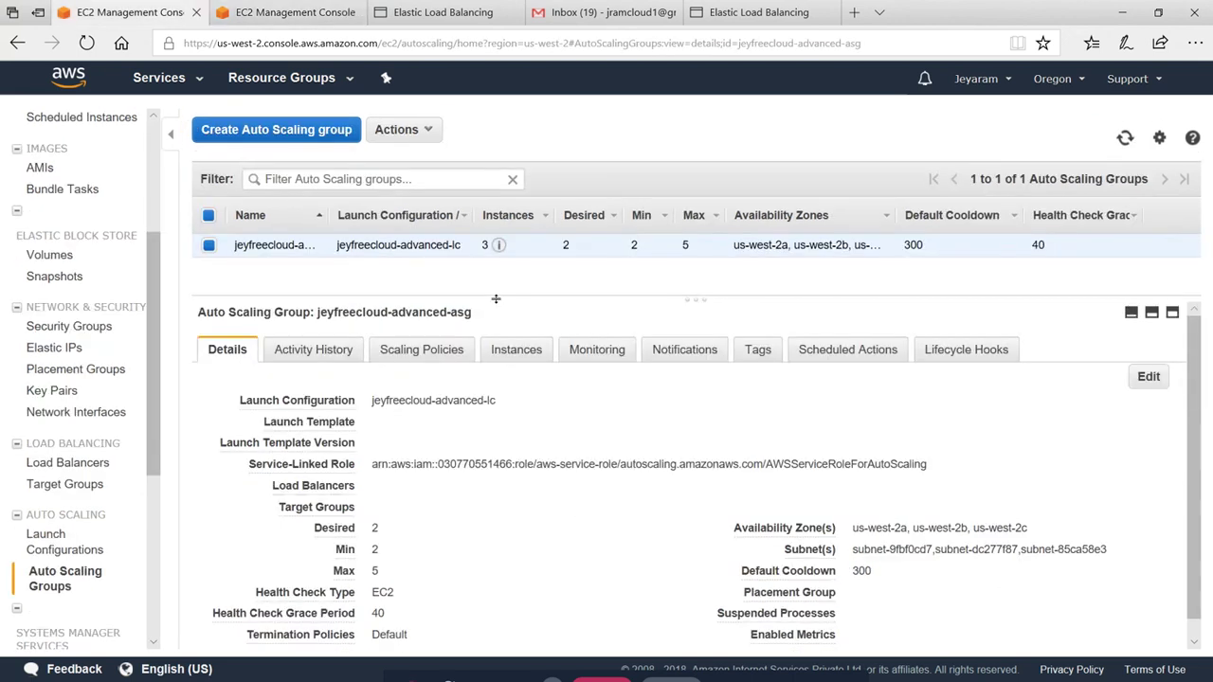
pyautogui.click(1125, 138)
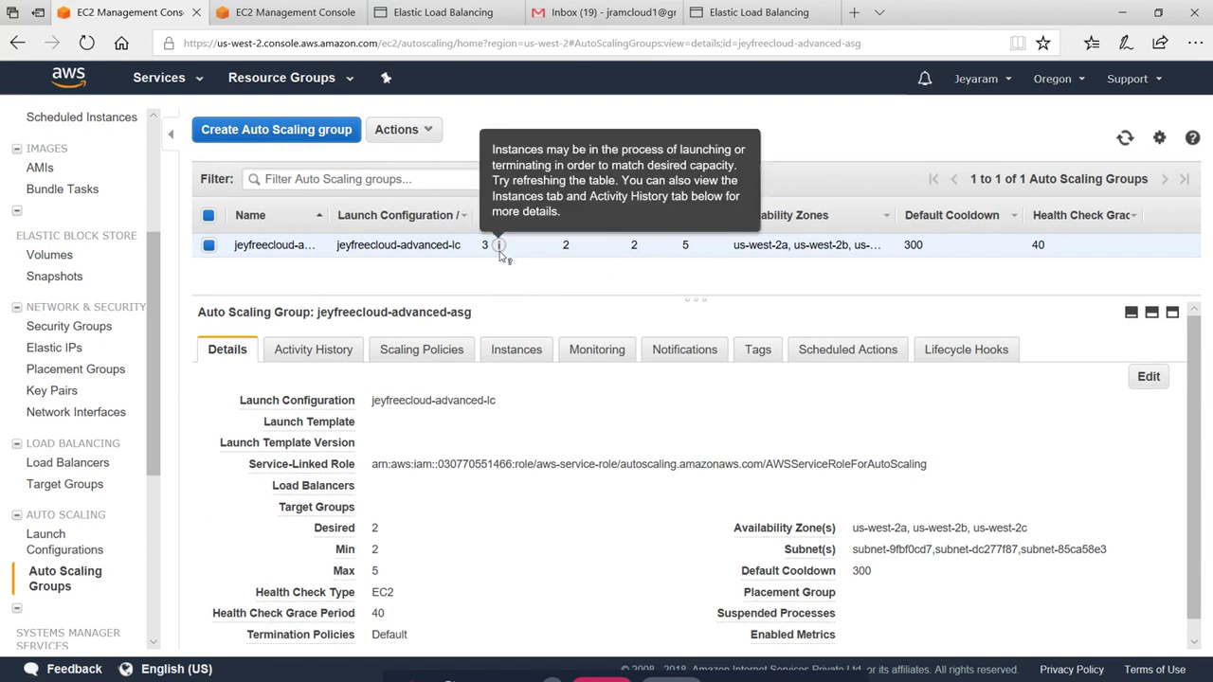
pyautogui.click(1126, 137)
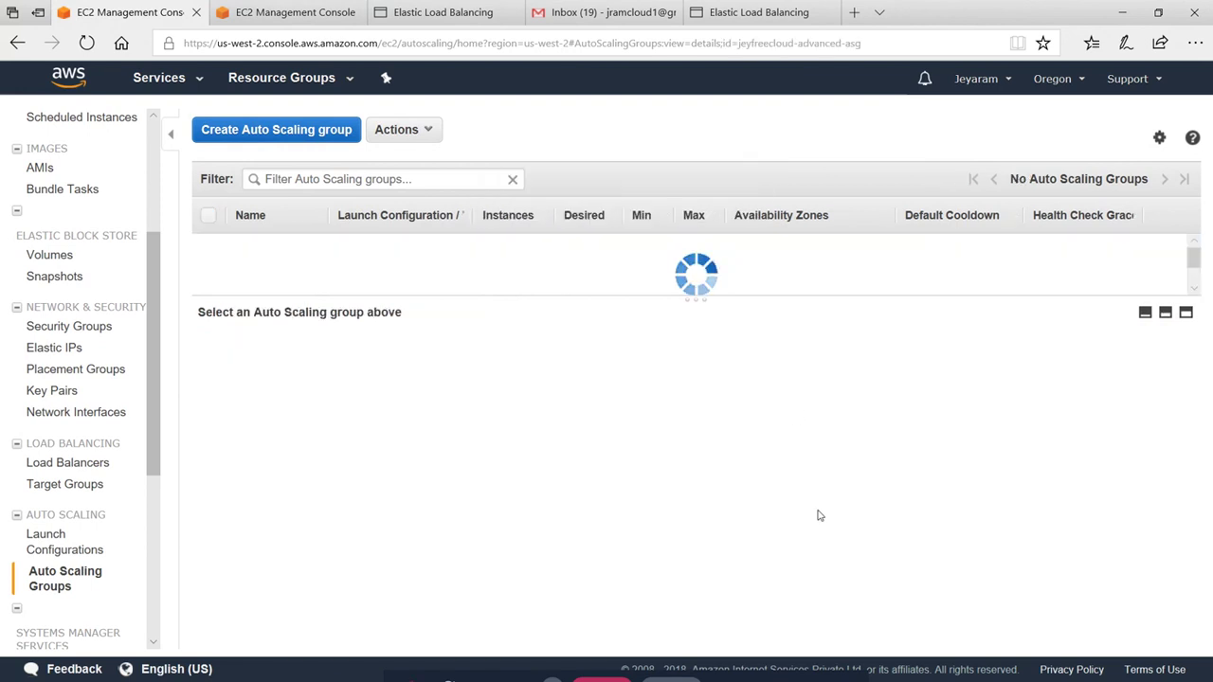
pyautogui.click(758, 12)
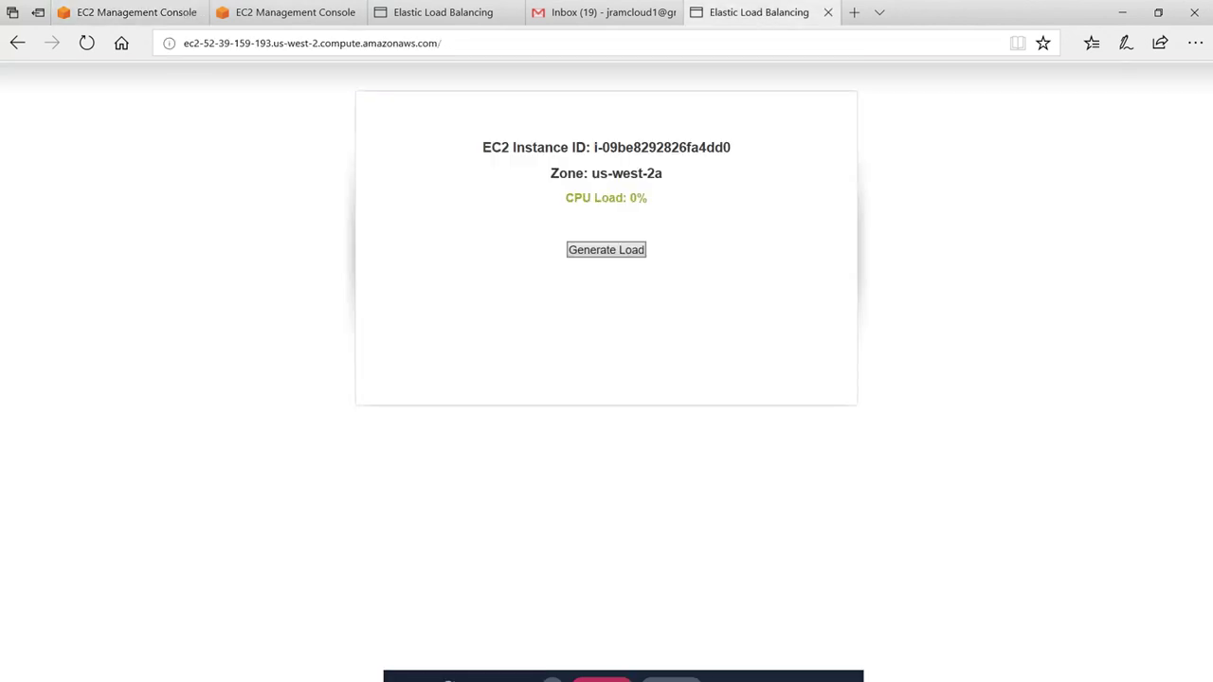
pyautogui.click(442, 13)
pyautogui.click(121, 17)
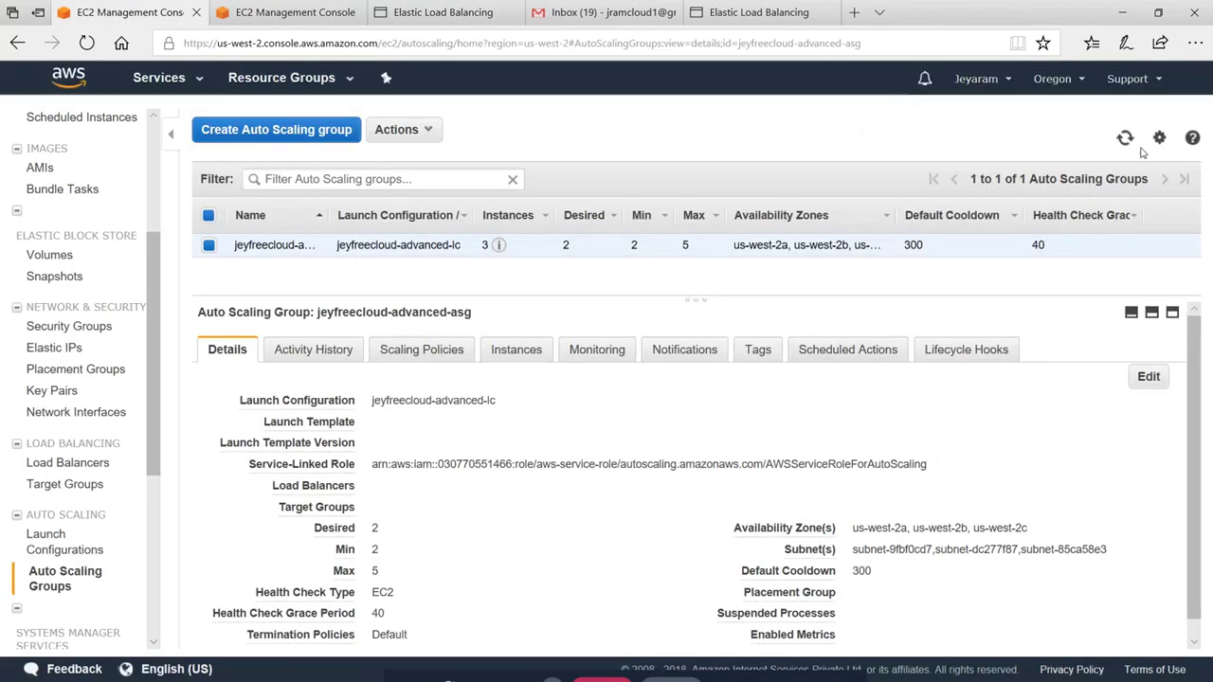
pyautogui.click(1125, 138)
pyautogui.click(420, 133)
# Edit jeyfreecloud-advanced-asg to set desired capacity to 2 and save
pyautogui.click(406, 161)
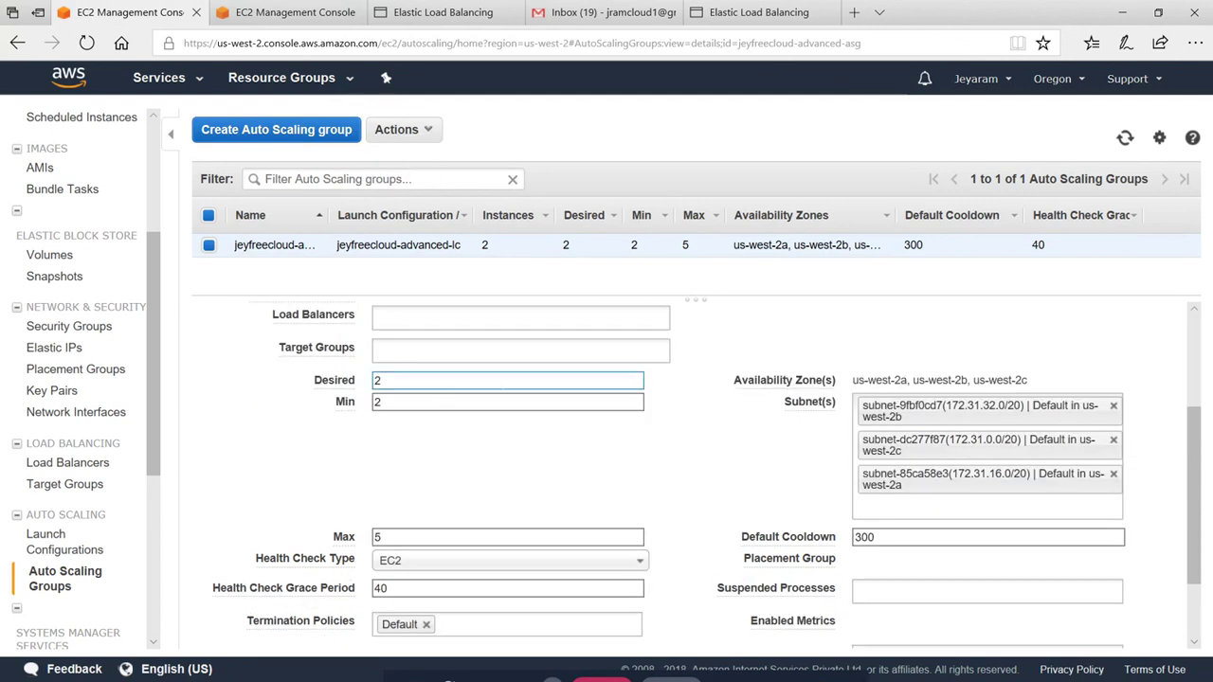
pyautogui.doubleClick(377, 380)
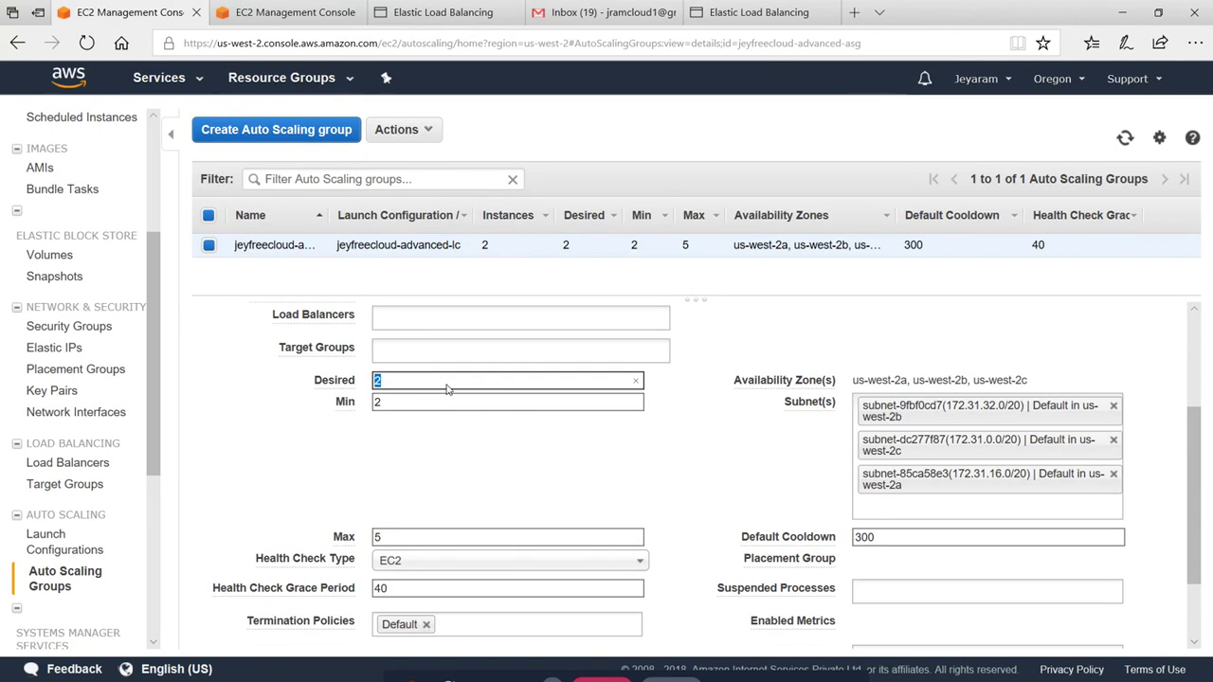
pyautogui.write('2')
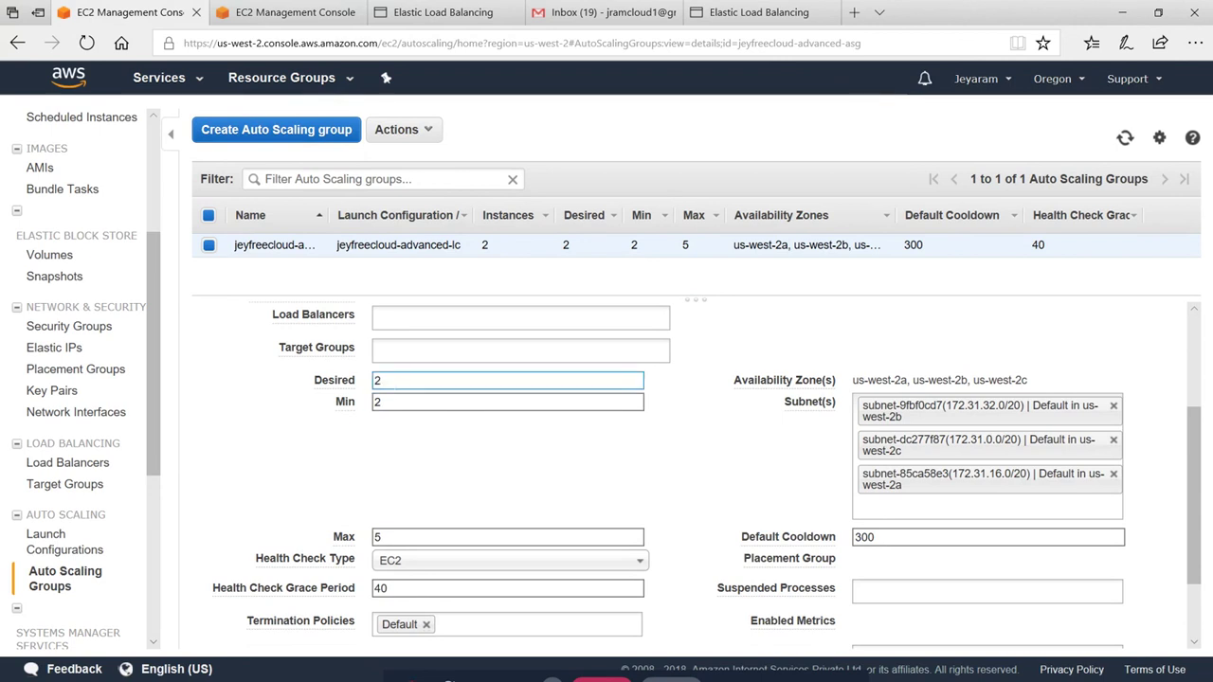
pyautogui.press('Return')
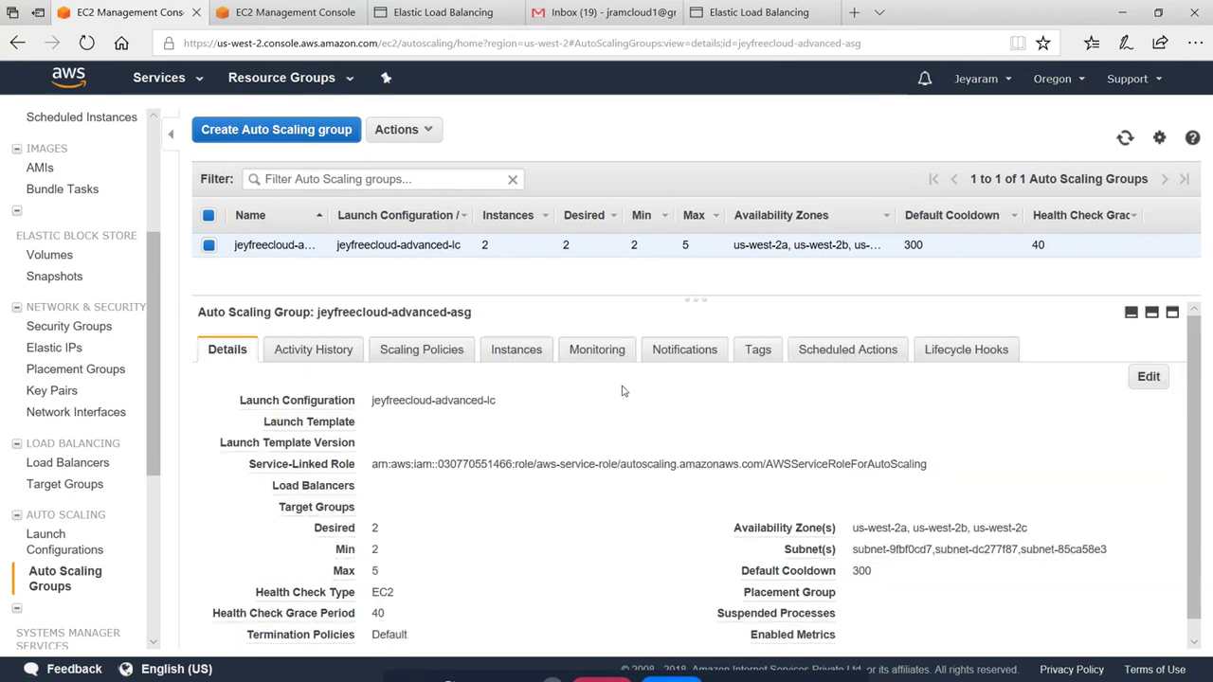
# Refresh the instances list to confirm only two remain, and generate CPU load on one instance
pyautogui.click(284, 12)
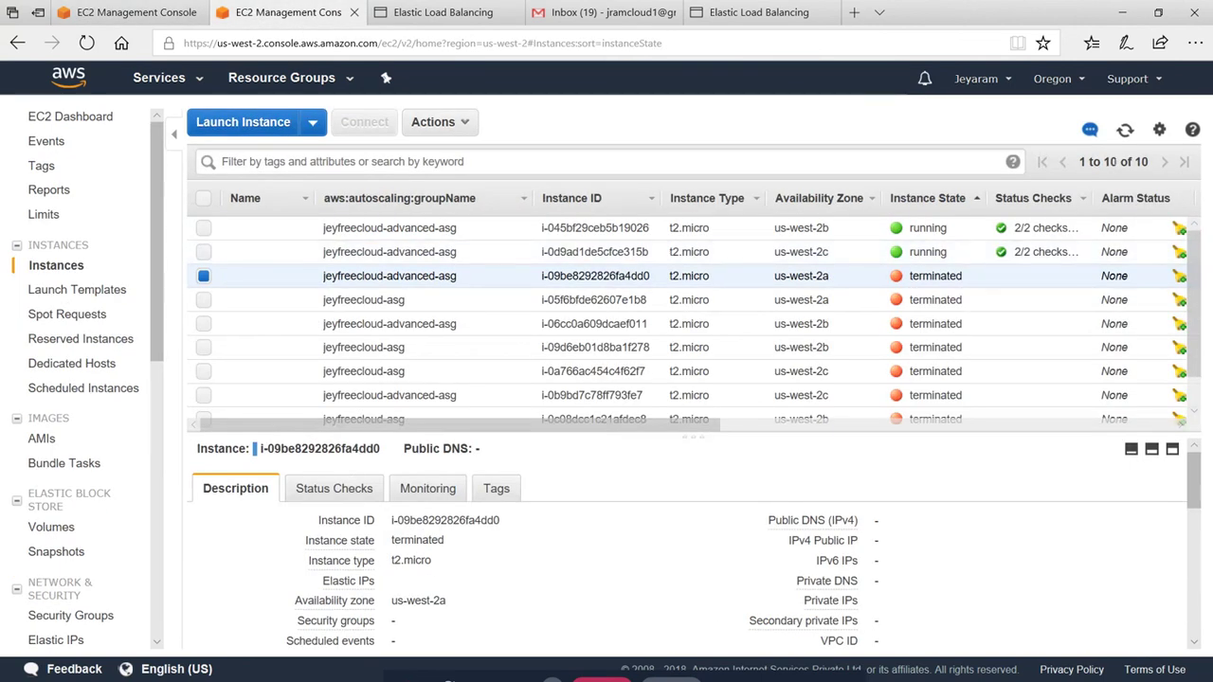
pyautogui.click(1125, 130)
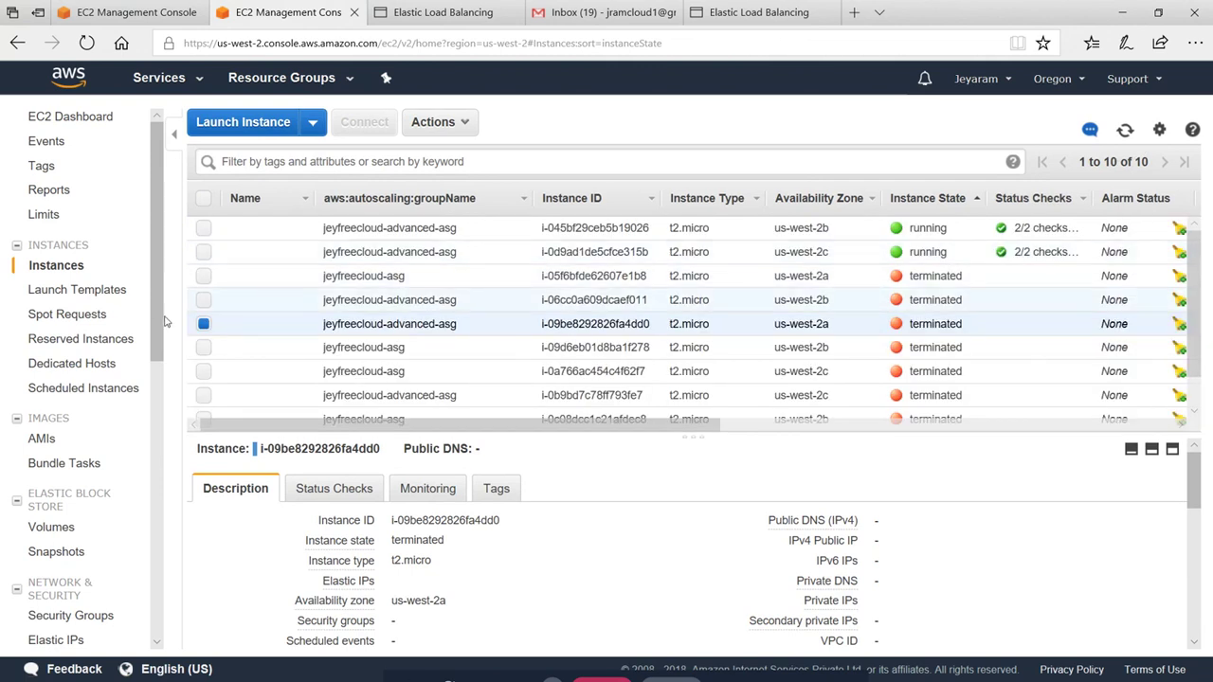
pyautogui.click(203, 324)
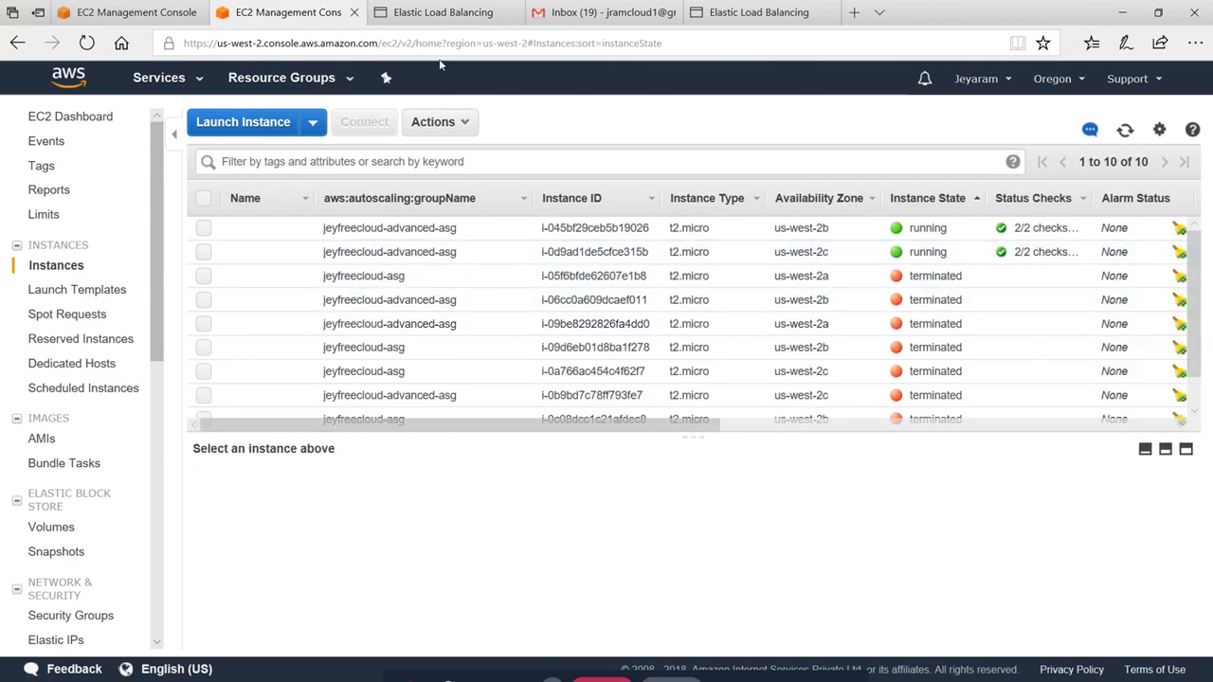
pyautogui.click(443, 12)
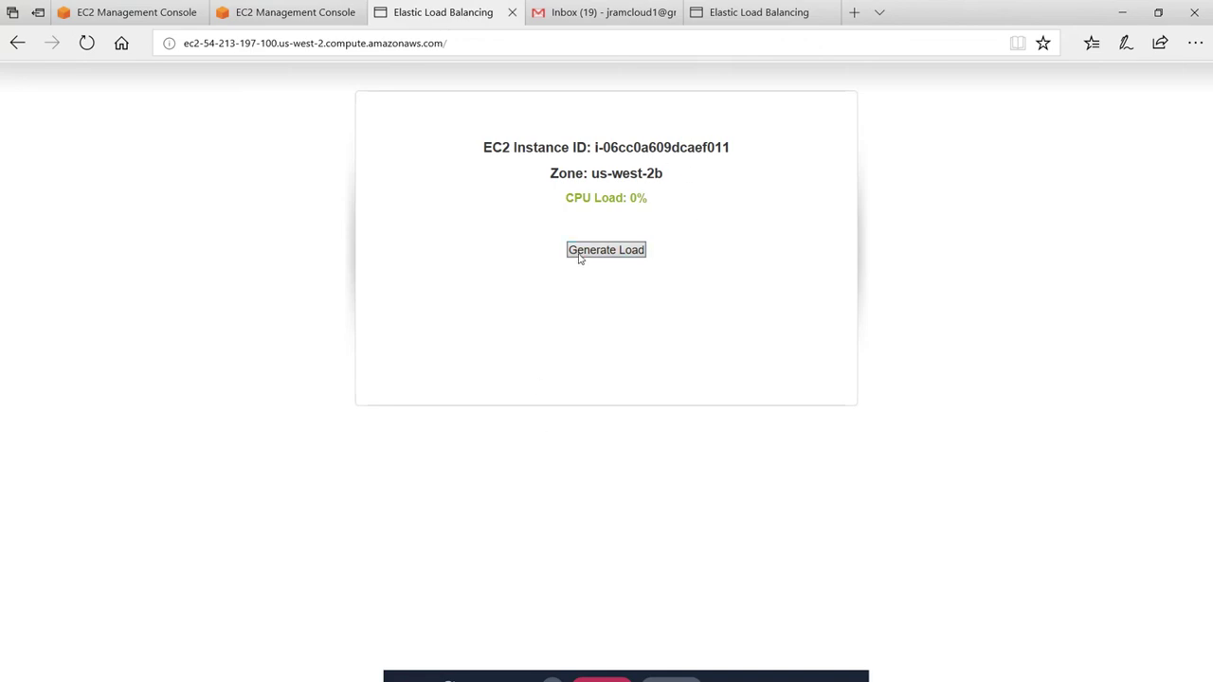
pyautogui.click(615, 254)
pyautogui.click(128, 12)
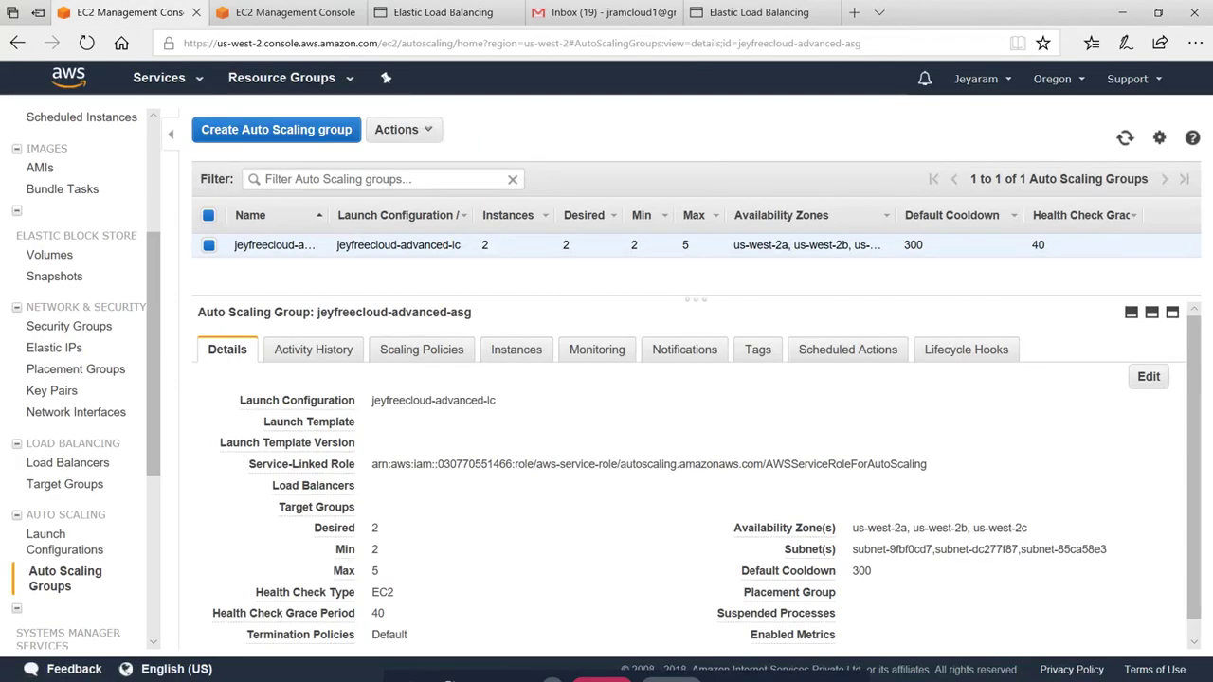
pyautogui.click(599, 12)
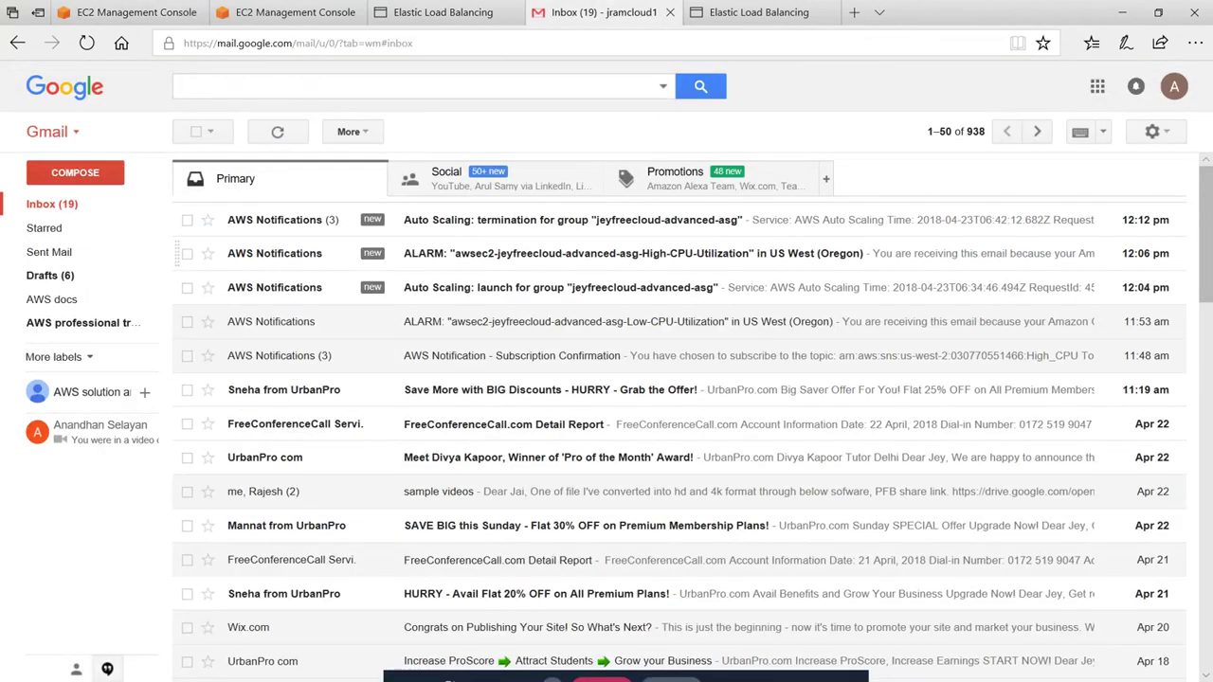
# Read the Auto Scaling launch notification, highlighting the alarm name and the launch cause
pyautogui.click(552, 290)
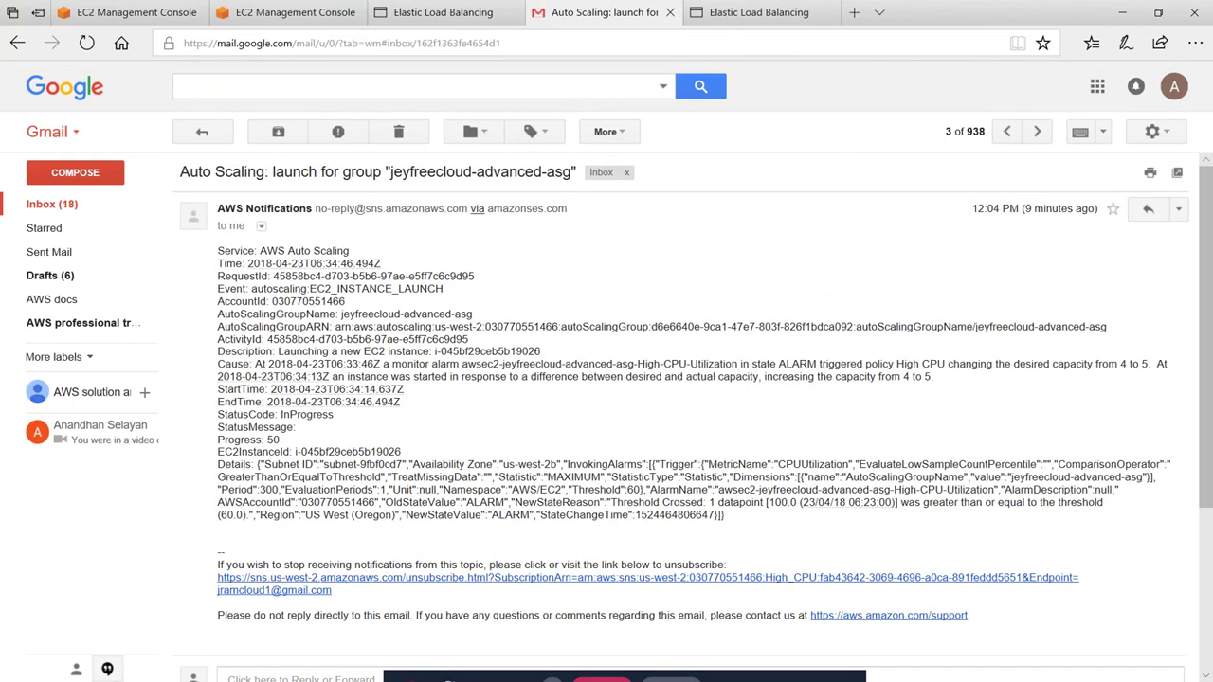
pyautogui.moveTo(637, 363); pyautogui.dragTo(807, 391)
pyautogui.click(667, 389)
pyautogui.moveTo(217, 364); pyautogui.dragTo(688, 364)
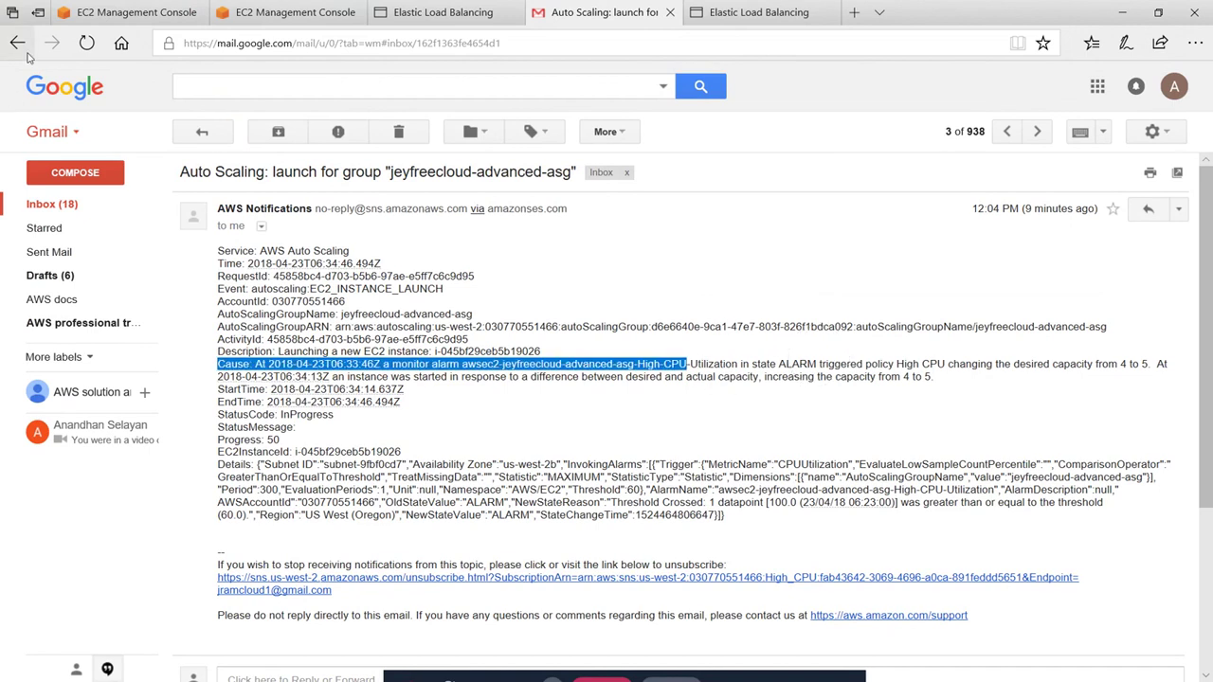
pyautogui.click(67, 197)
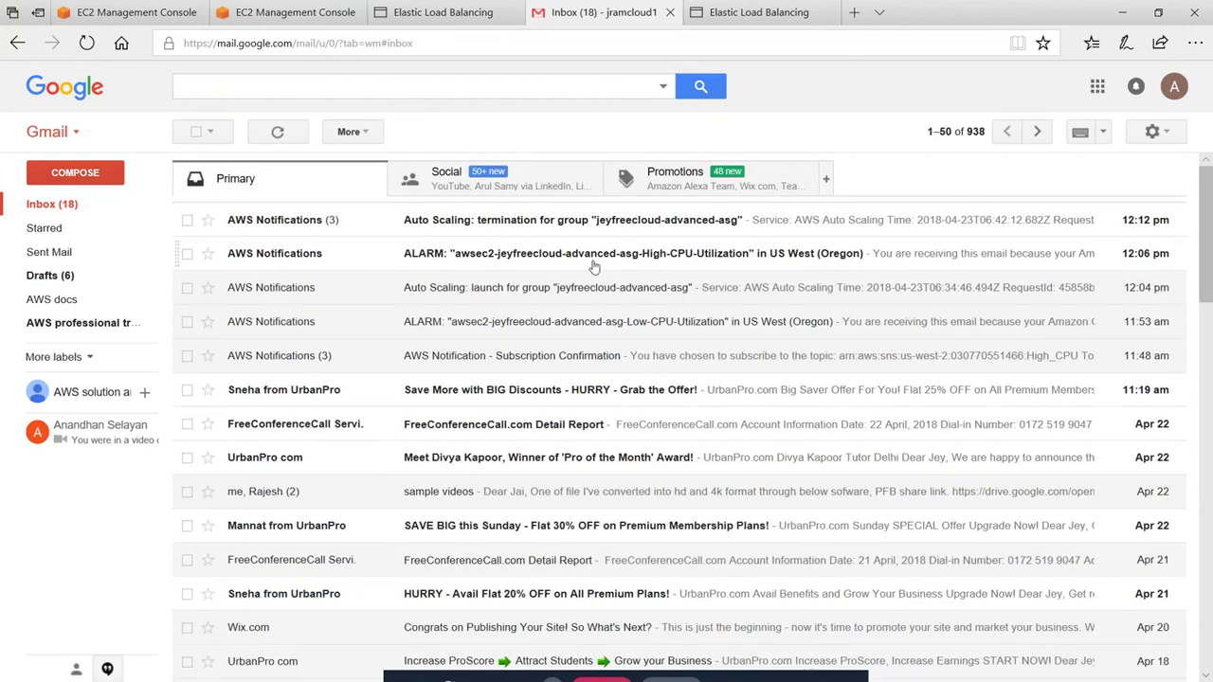
# Read the High-CPU-Utilization alarm email's threshold condition and the Auto Scaling termination email
pyautogui.click(569, 253)
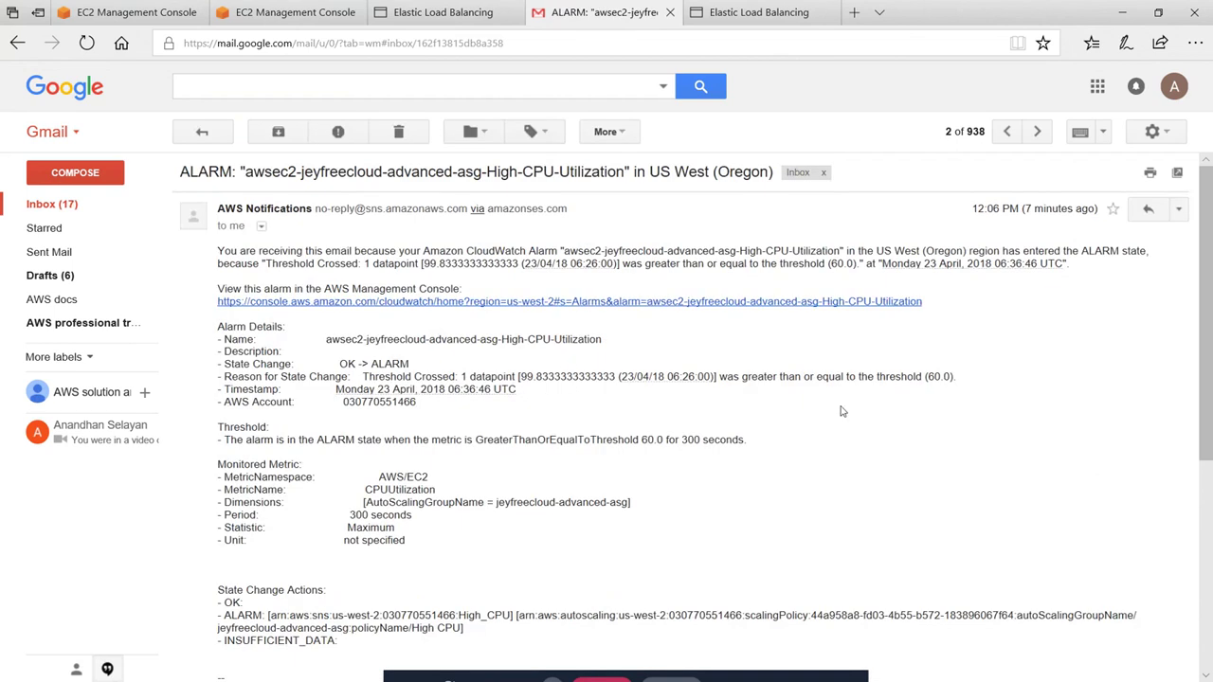
pyautogui.scroll(-3, 884, 306)
pyautogui.moveTo(769, 217); pyautogui.dragTo(951, 218)
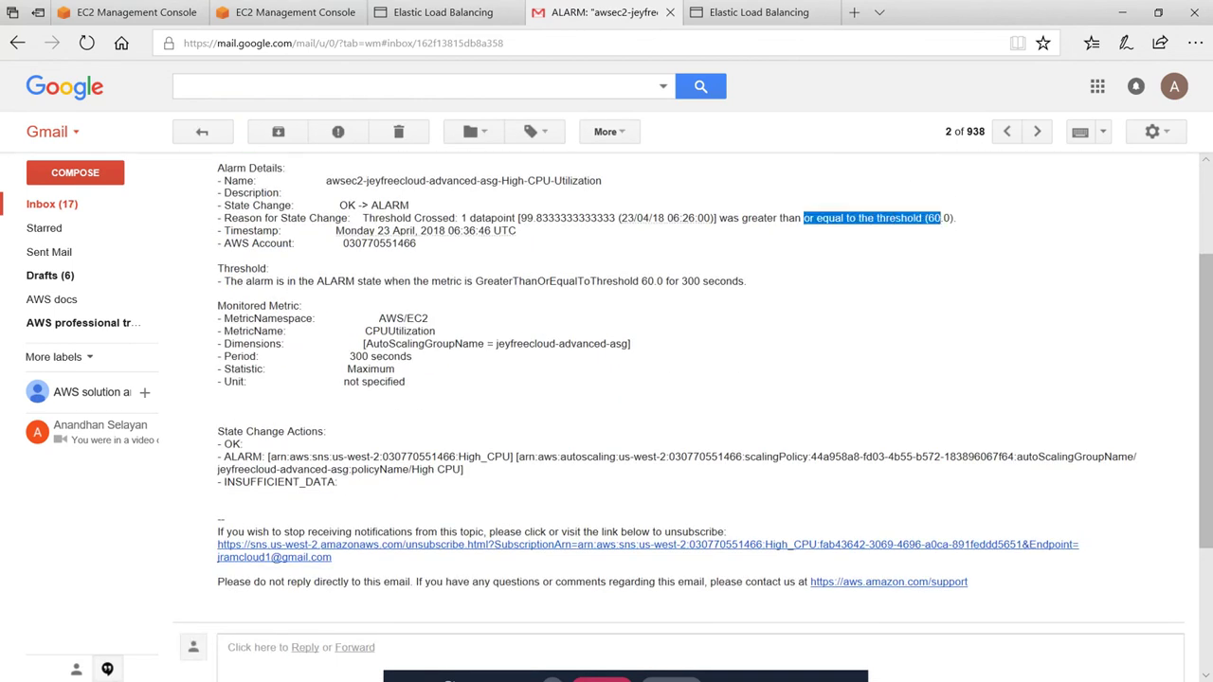
pyautogui.click(57, 203)
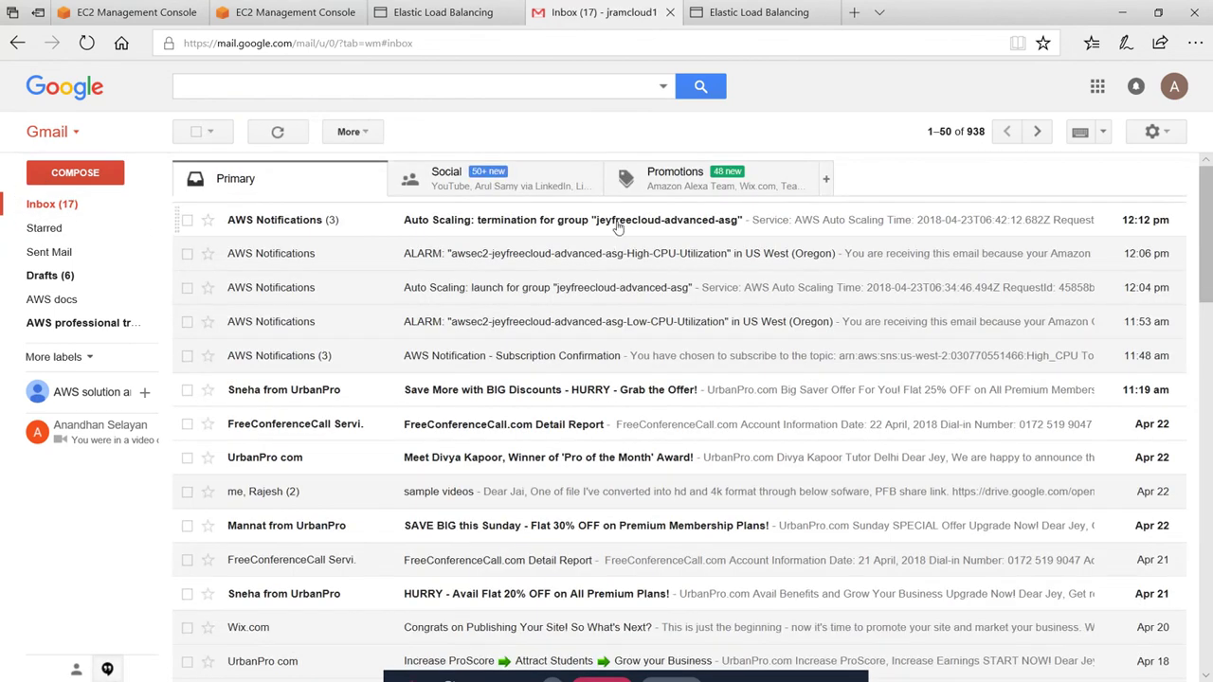
pyautogui.click(493, 220)
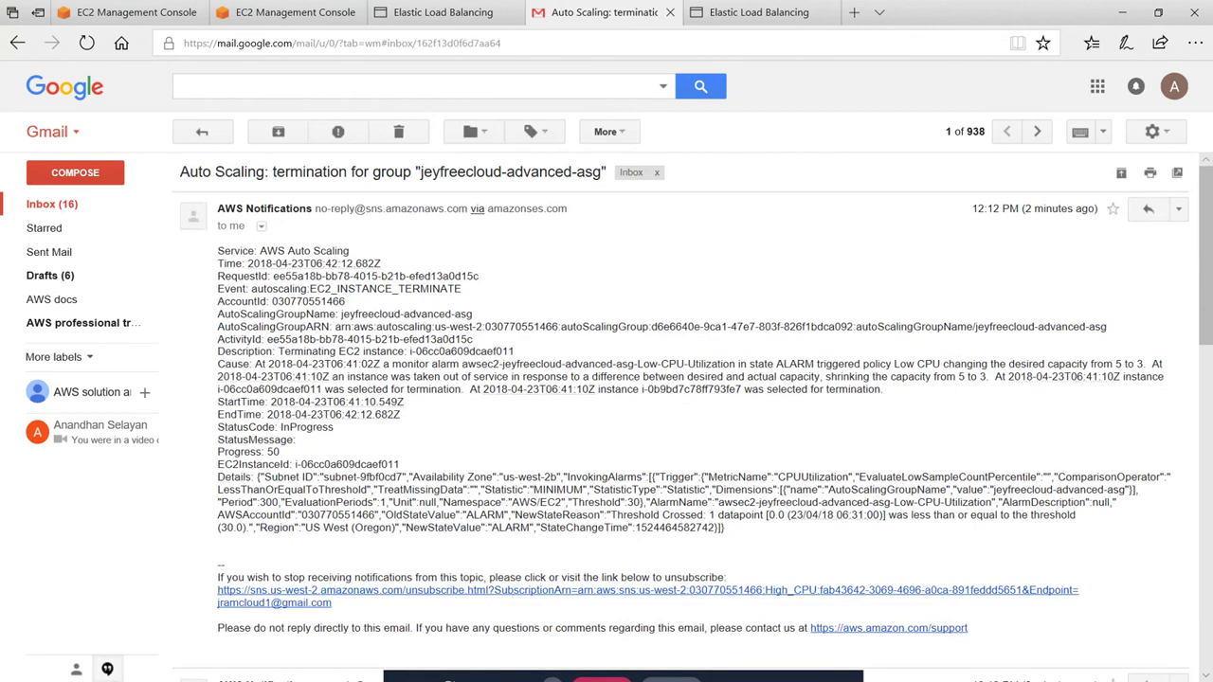
pyautogui.click(57, 206)
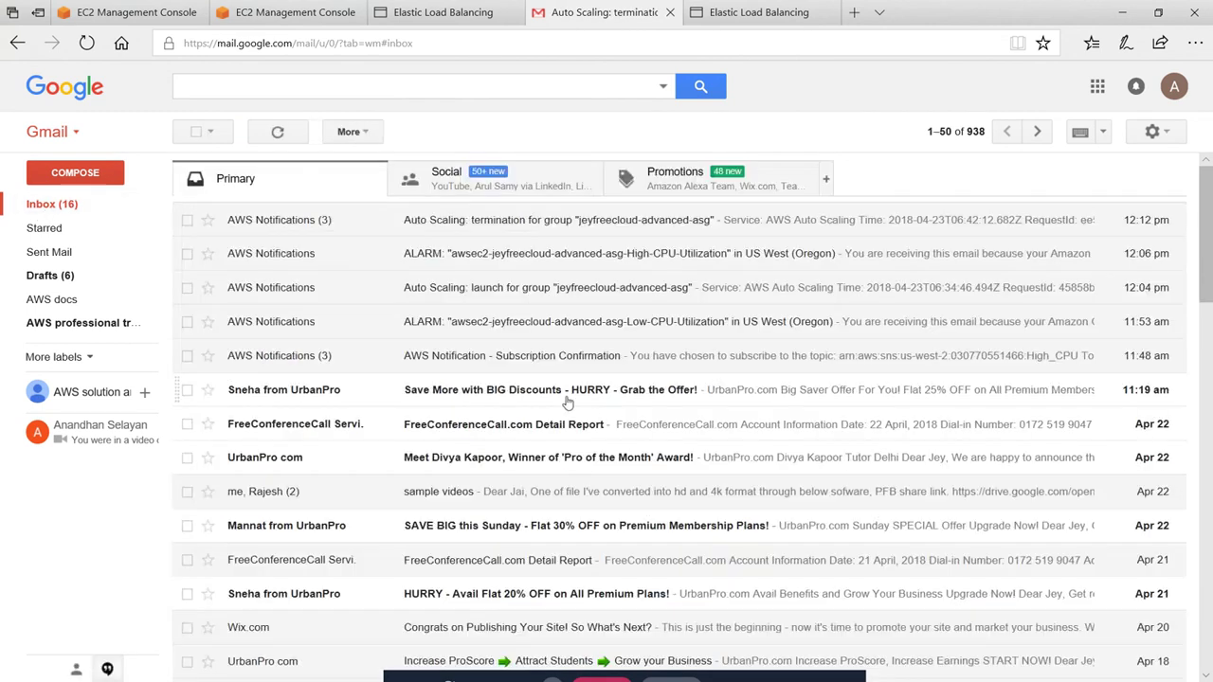
# Revisit the launch email's EC2_INSTANCE_LAUNCH event and the termination thread before returning to EC2
pyautogui.click(589, 290)
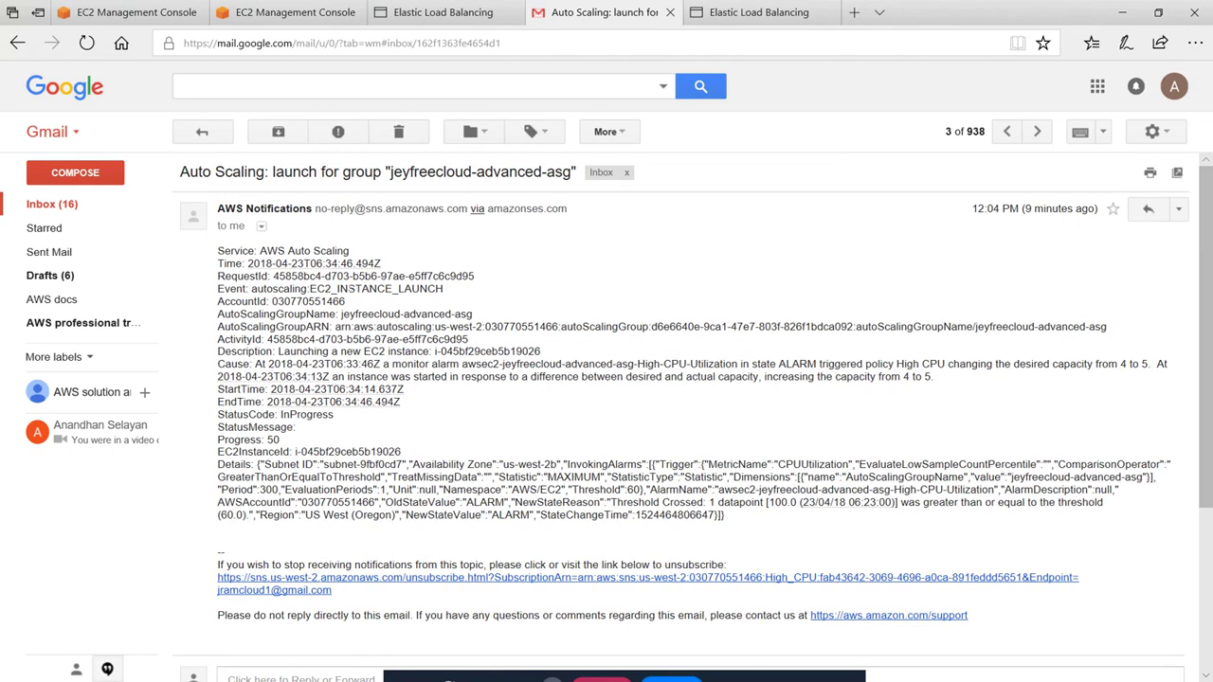
pyautogui.moveTo(307, 288); pyautogui.dragTo(443, 289)
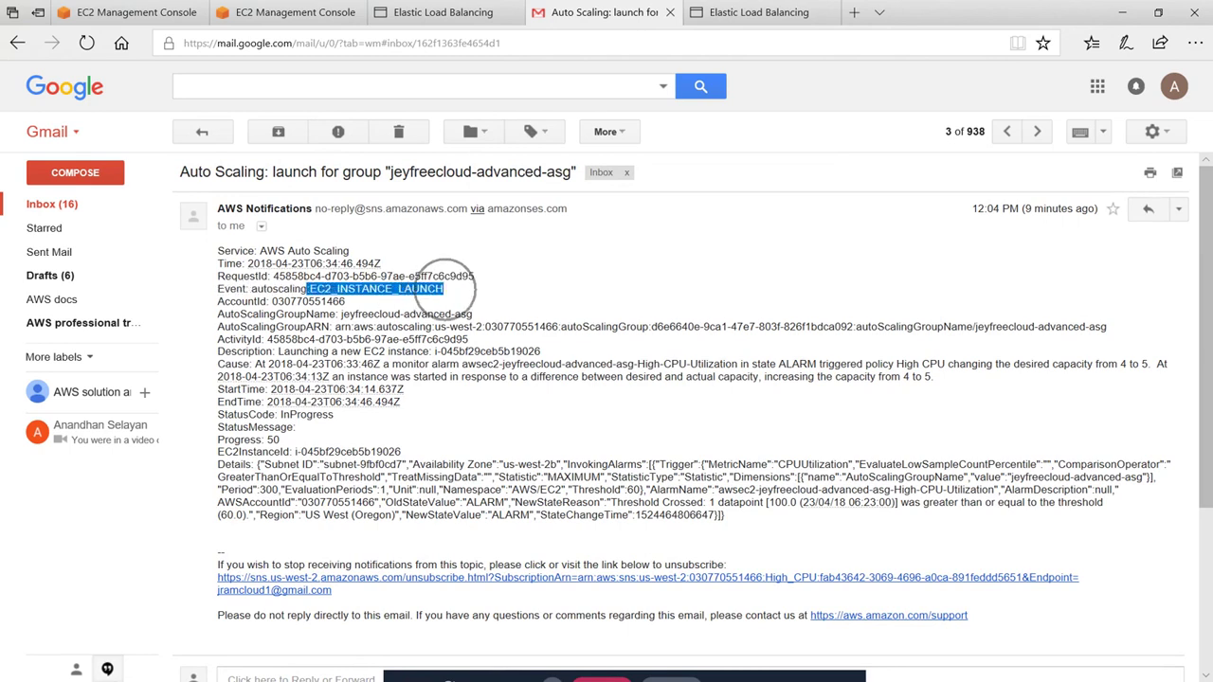
pyautogui.click(372, 296)
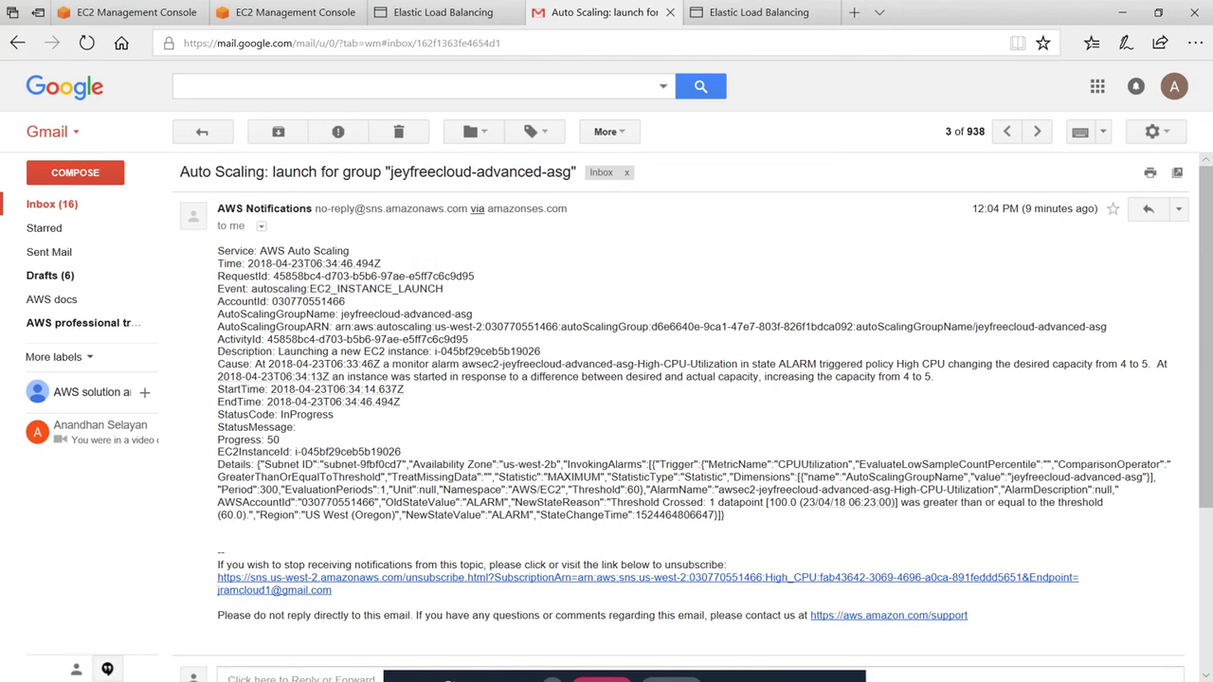
pyautogui.click(59, 206)
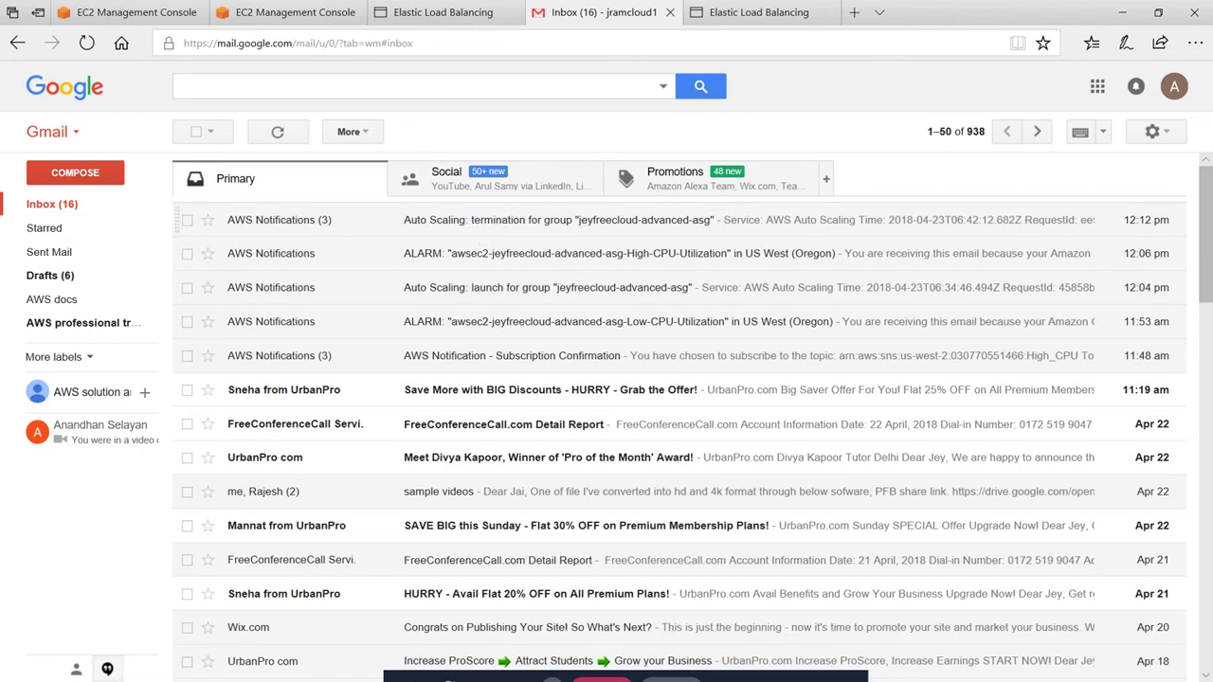
pyautogui.click(524, 220)
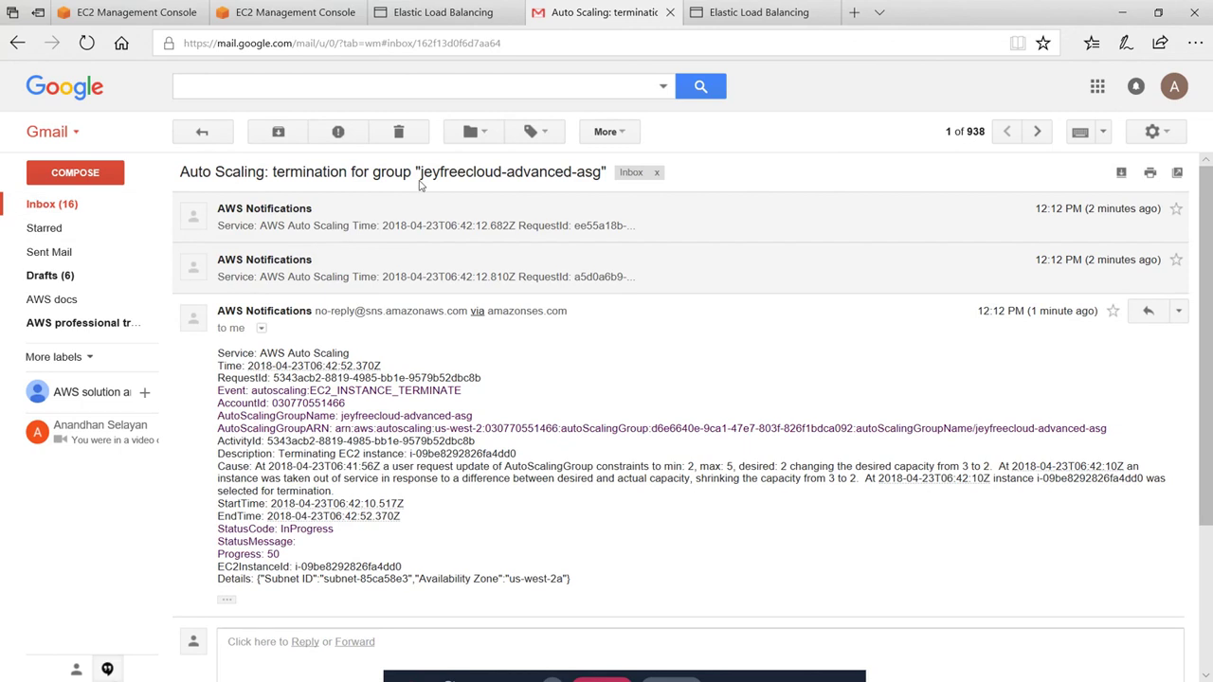
pyautogui.click(59, 205)
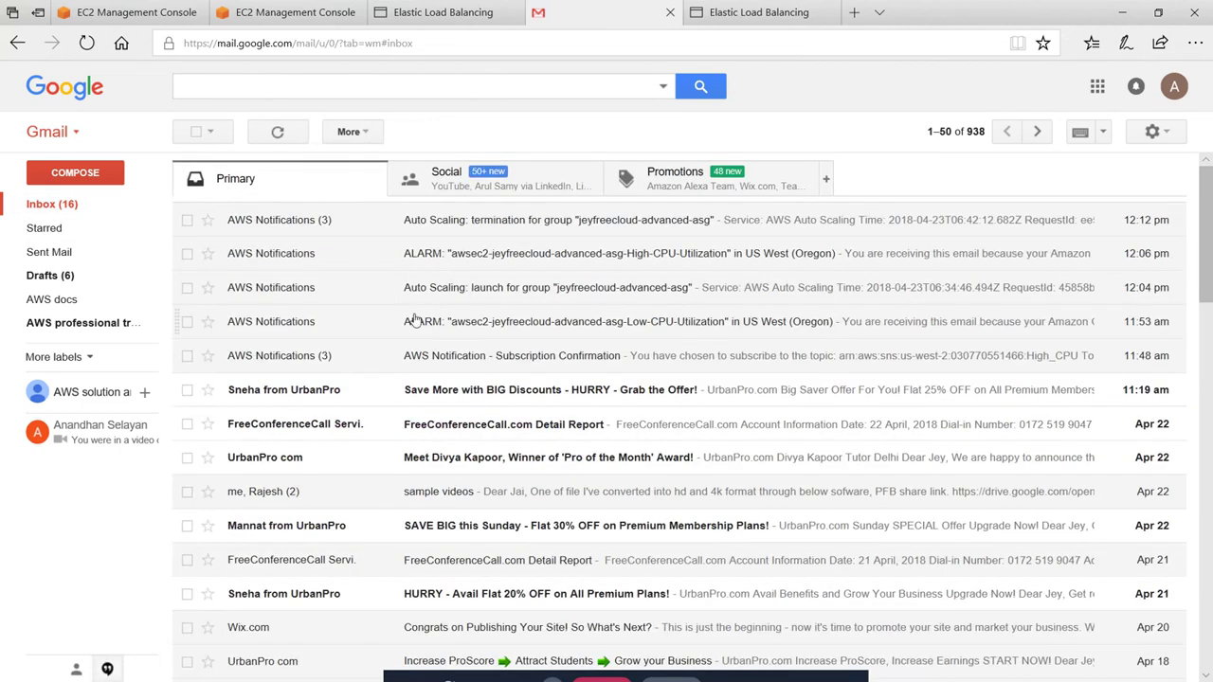
pyautogui.click(462, 297)
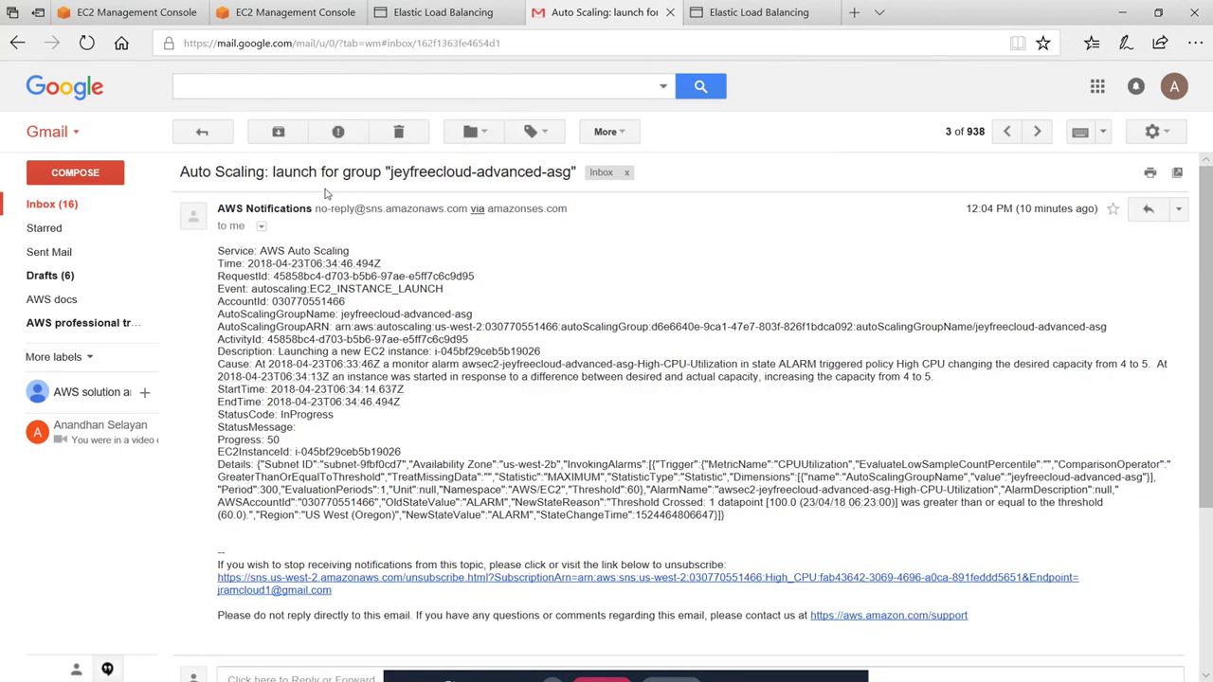
pyautogui.click(83, 205)
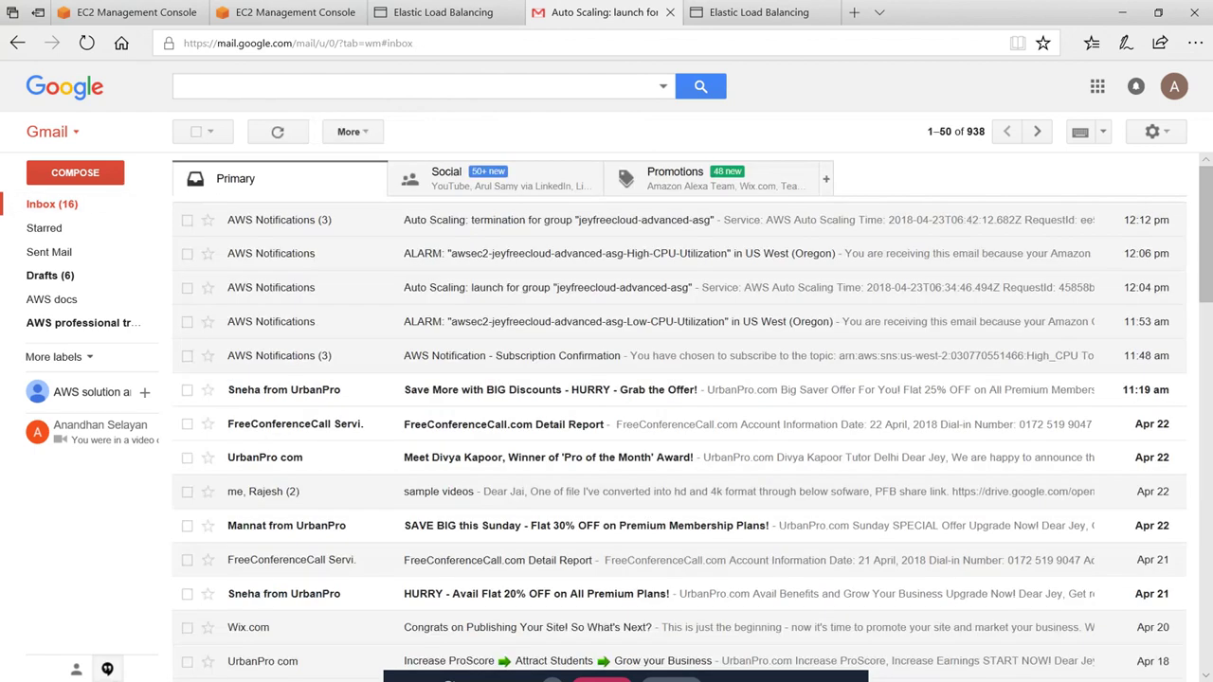
pyautogui.click(289, 12)
# Delete jeyfreecloud-advanced-asg via Actions > Delete and confirm with Yes, Delete
pyautogui.hotkey('ctrl', 'shift', 'Tab')
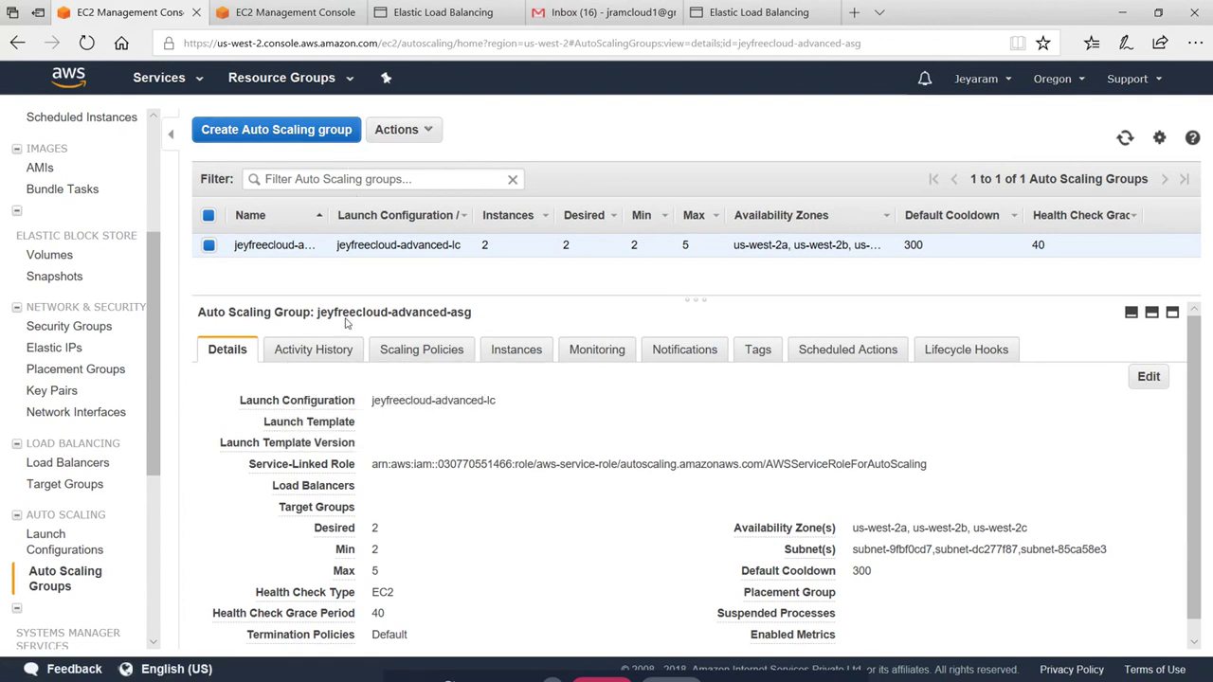
pyautogui.click(422, 132)
pyautogui.click(398, 179)
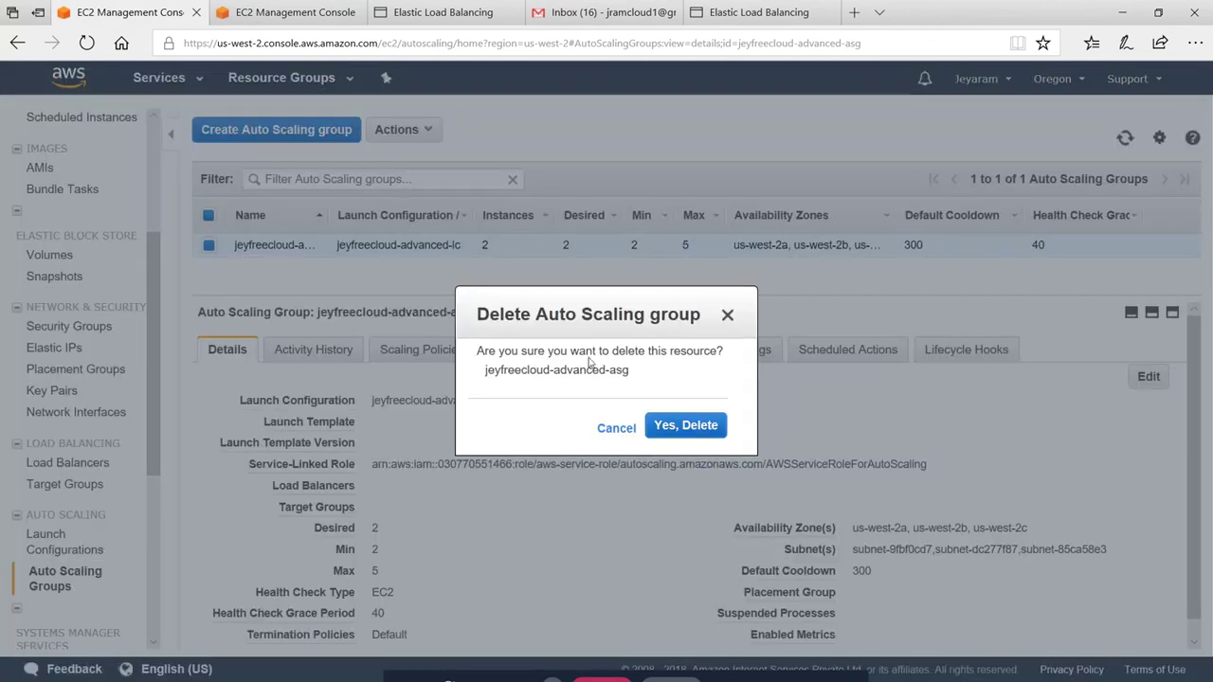
pyautogui.click(677, 426)
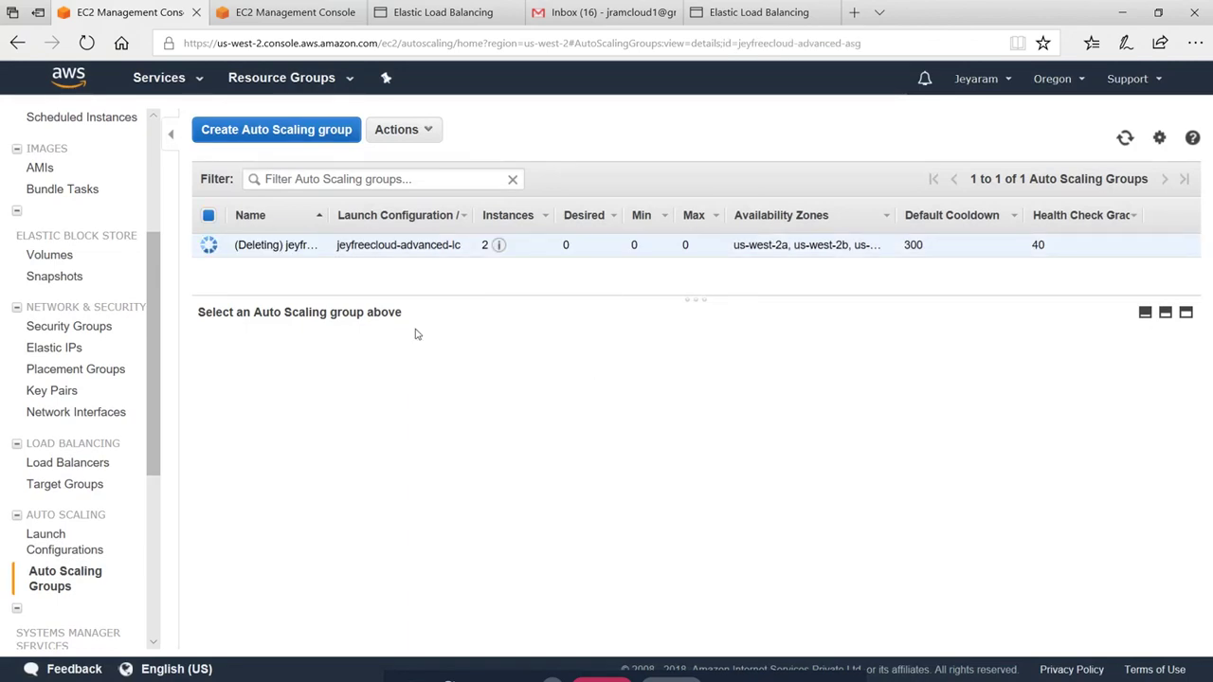
pyautogui.click(52, 547)
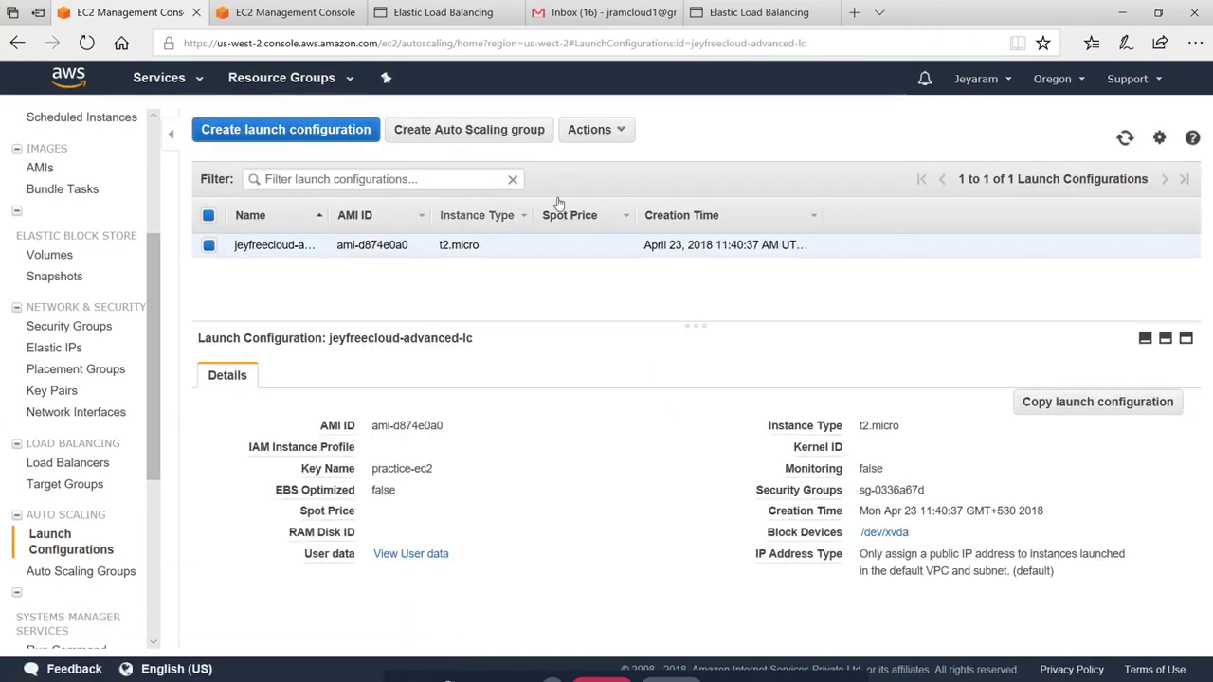
# Delete the jeyfreecloud-advanced-lc launch configuration and confirm with Yes, Delete
pyautogui.click(618, 138)
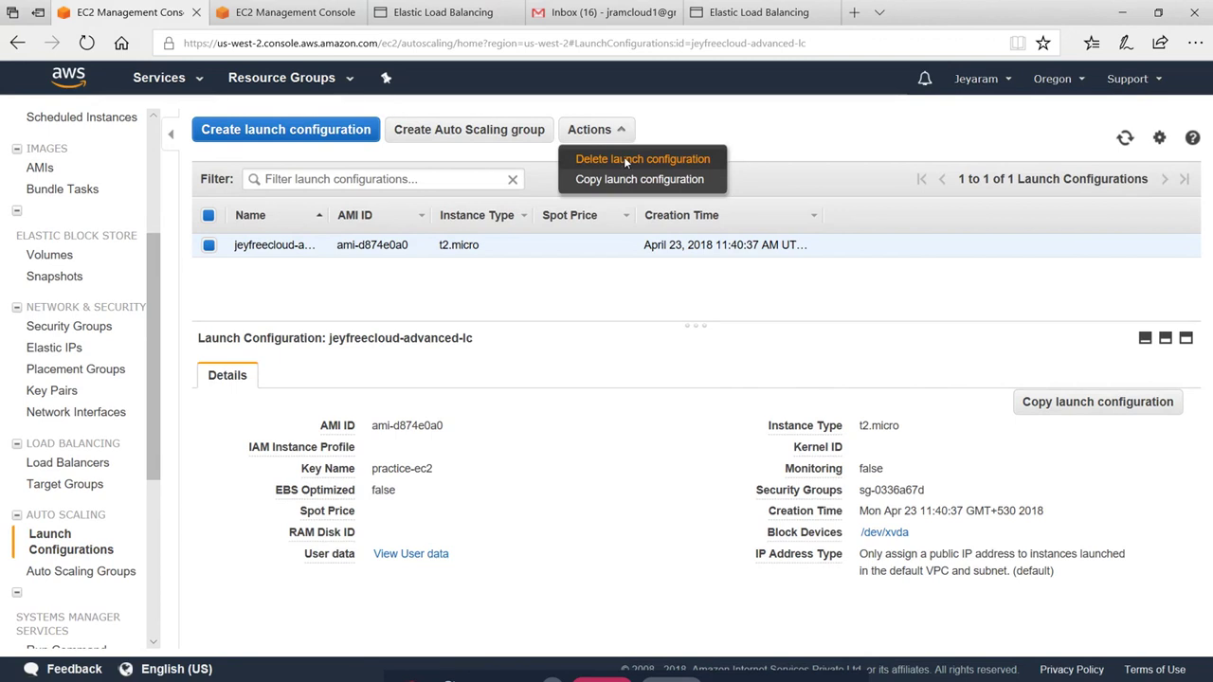
pyautogui.click(624, 160)
pyautogui.click(722, 425)
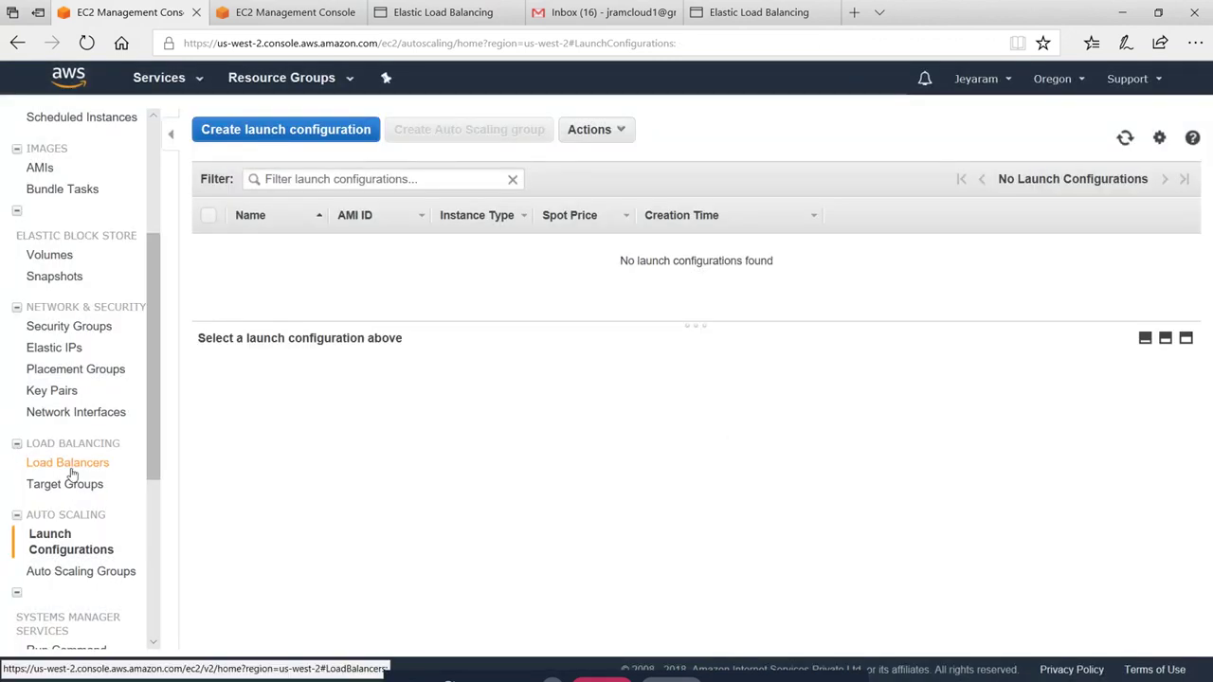
# Verify no load balancers remain, then return to the empty Launch Configurations page
pyautogui.click(67, 463)
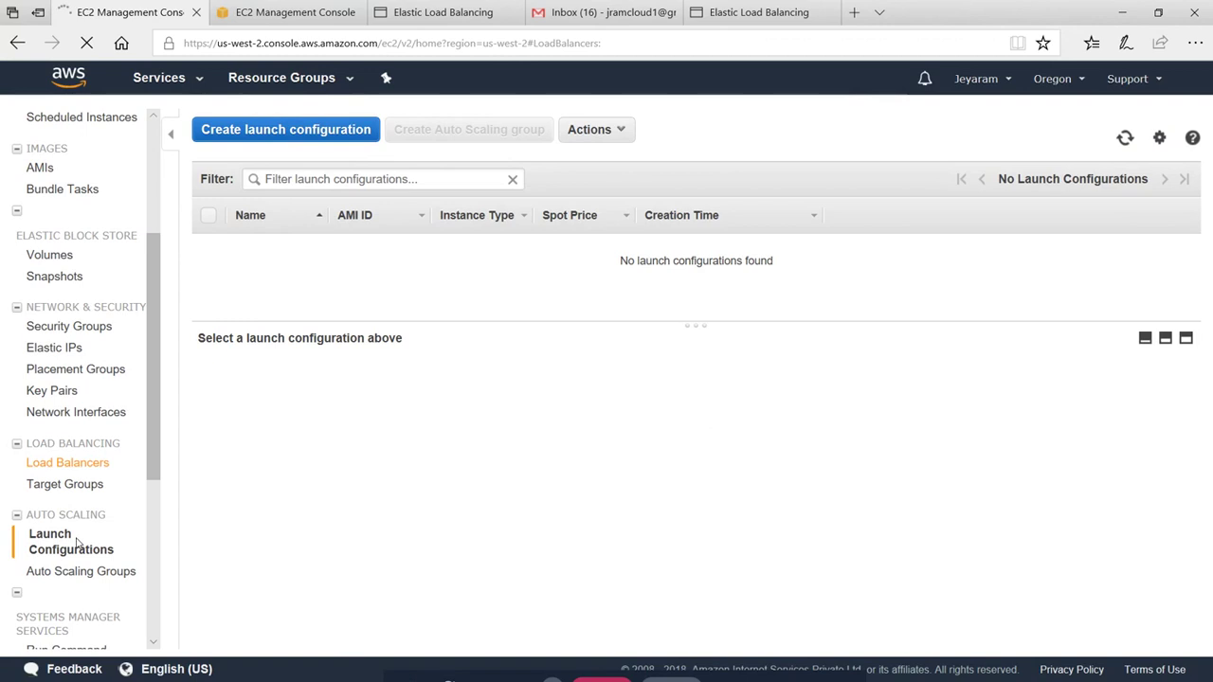
pyautogui.click(63, 571)
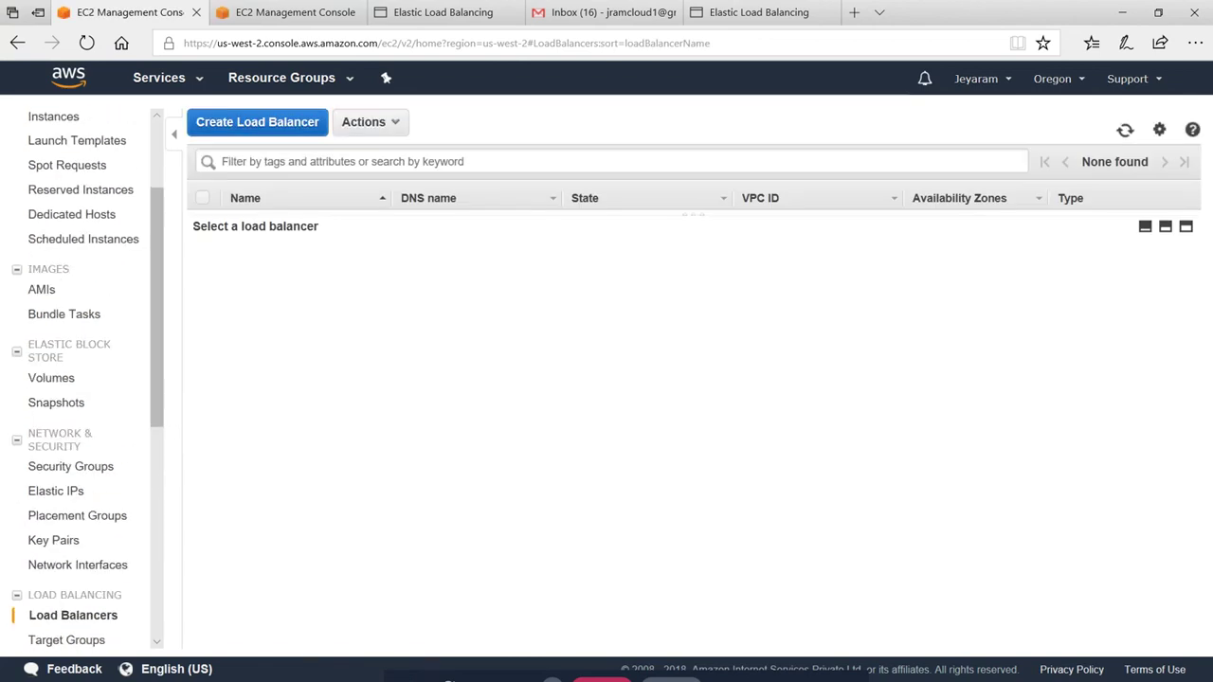
pyautogui.scroll(-3, 122, 382)
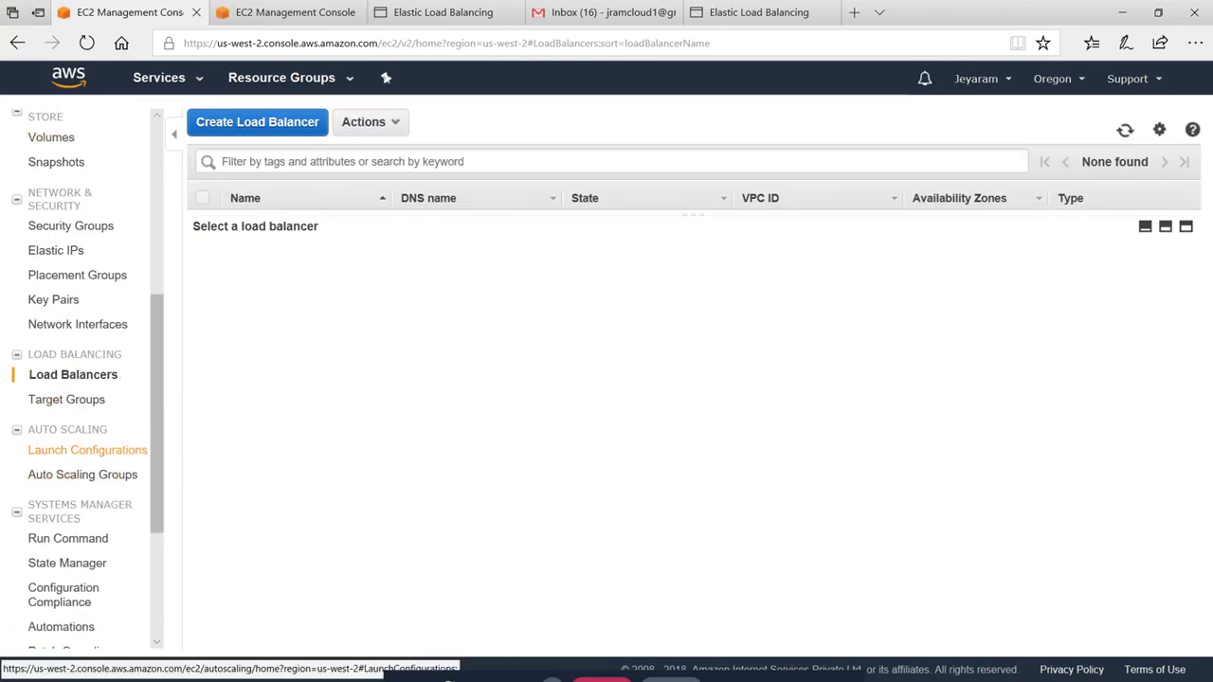
pyautogui.click(85, 452)
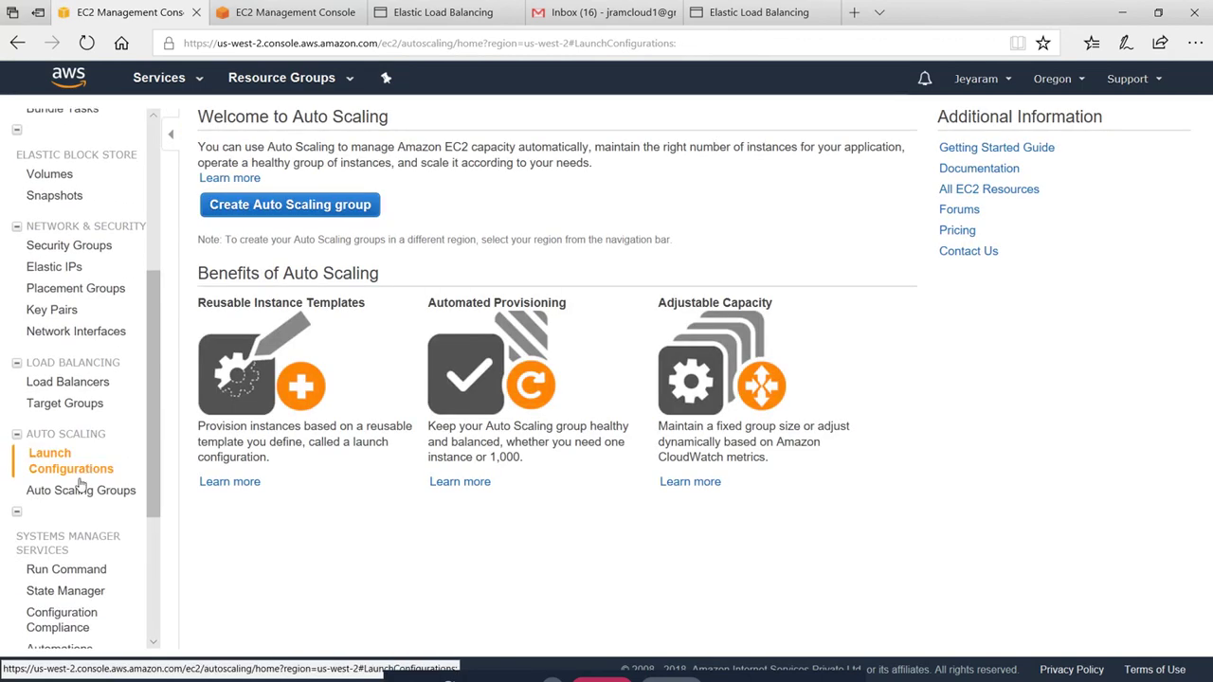
# Refresh the instances list to see both remaining jeyfreecloud-advanced-asg instances shutting down while the group deletes
pyautogui.click(81, 493)
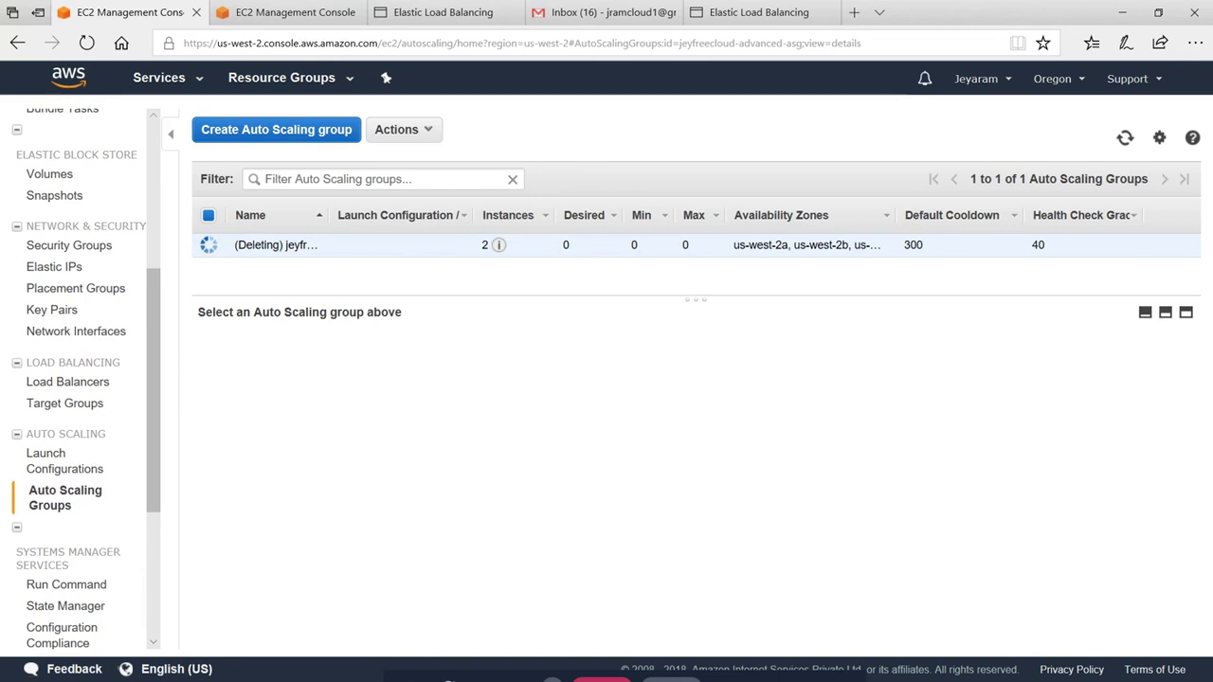
pyautogui.click(298, 13)
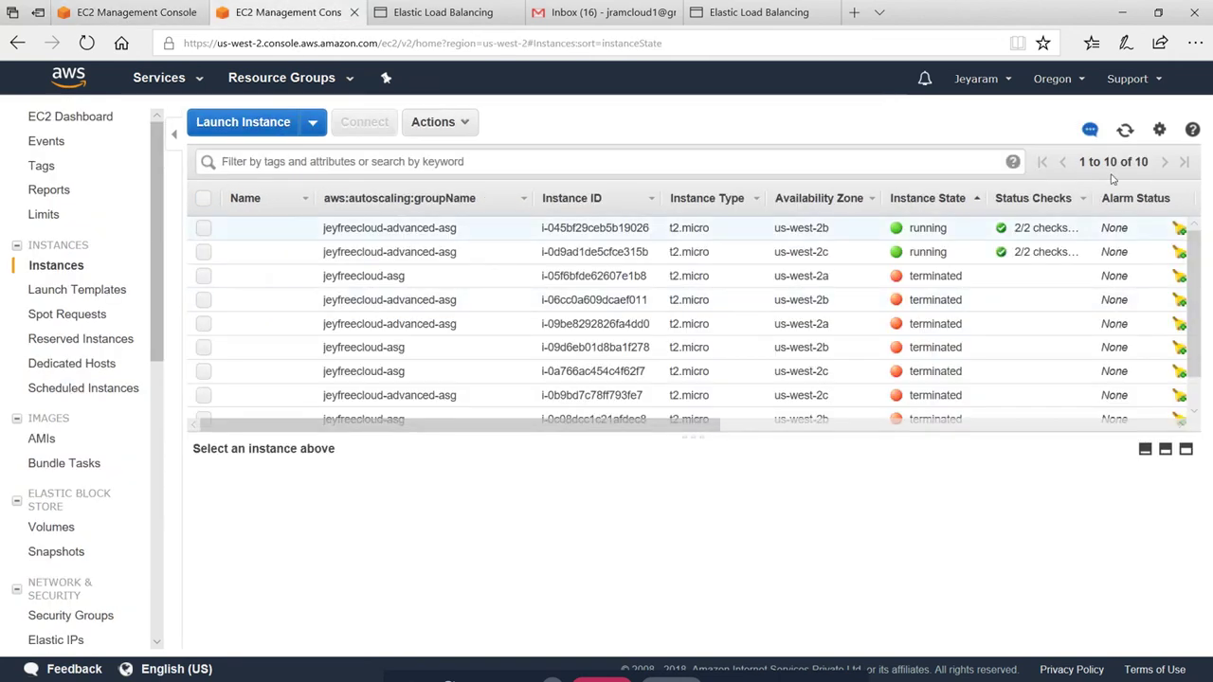
pyautogui.click(1124, 130)
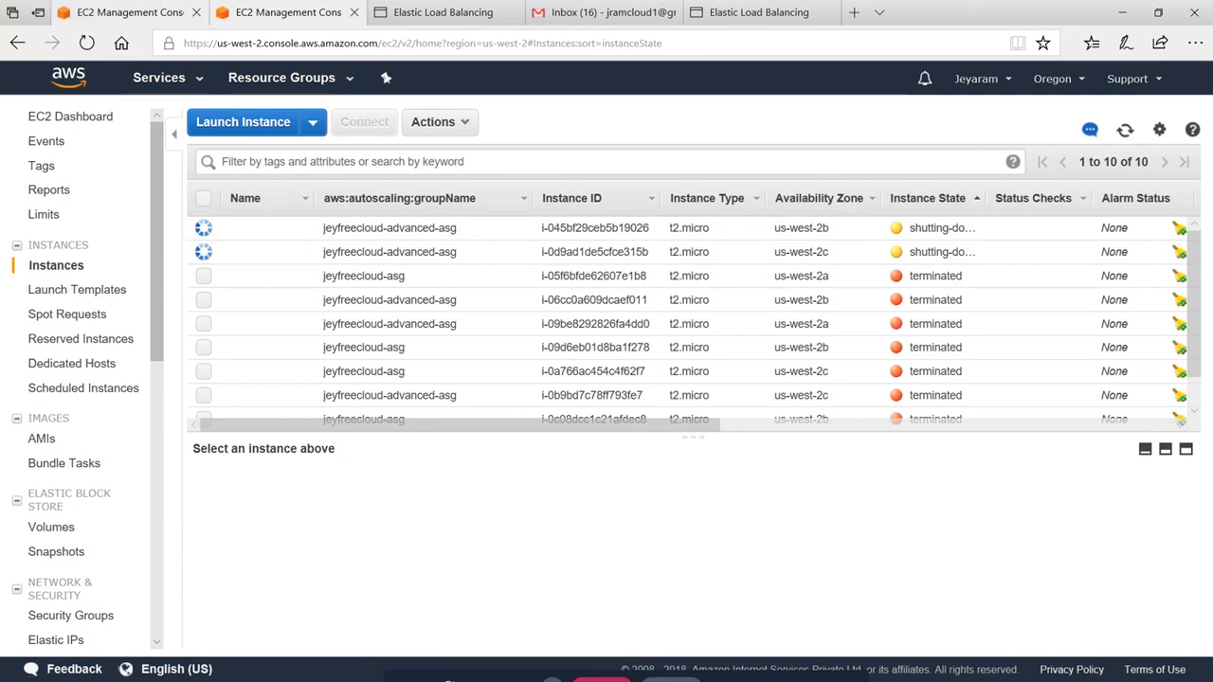
pyautogui.click(180, 14)
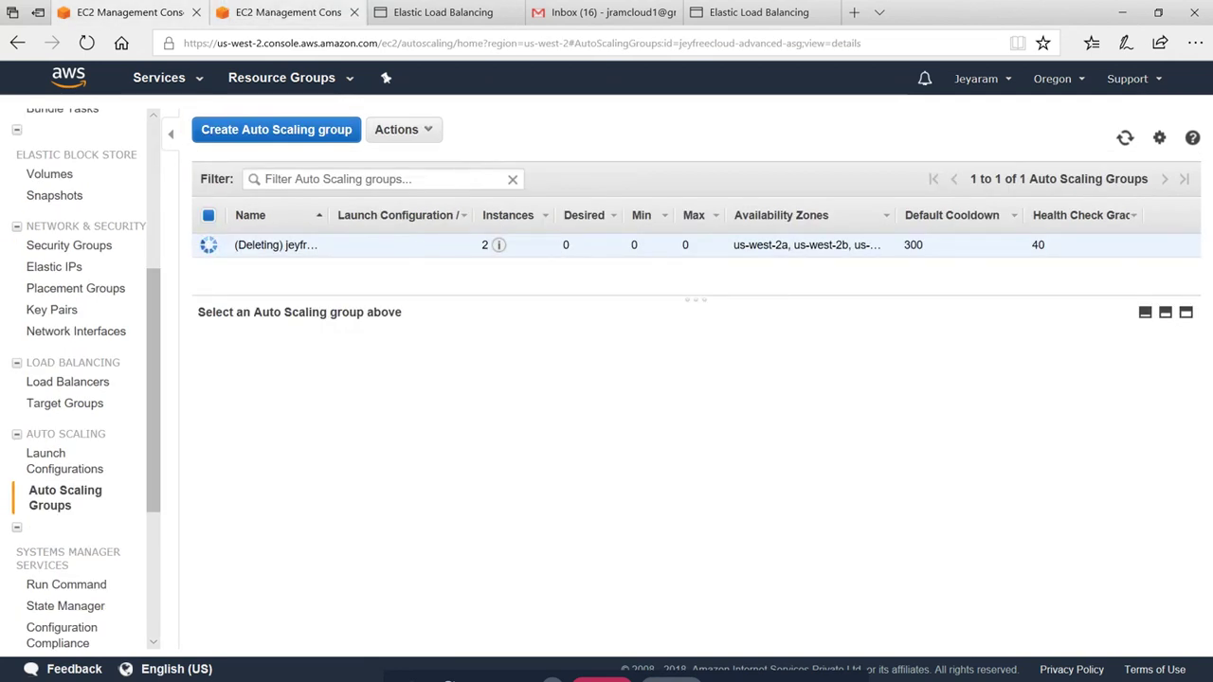
pyautogui.click(267, 11)
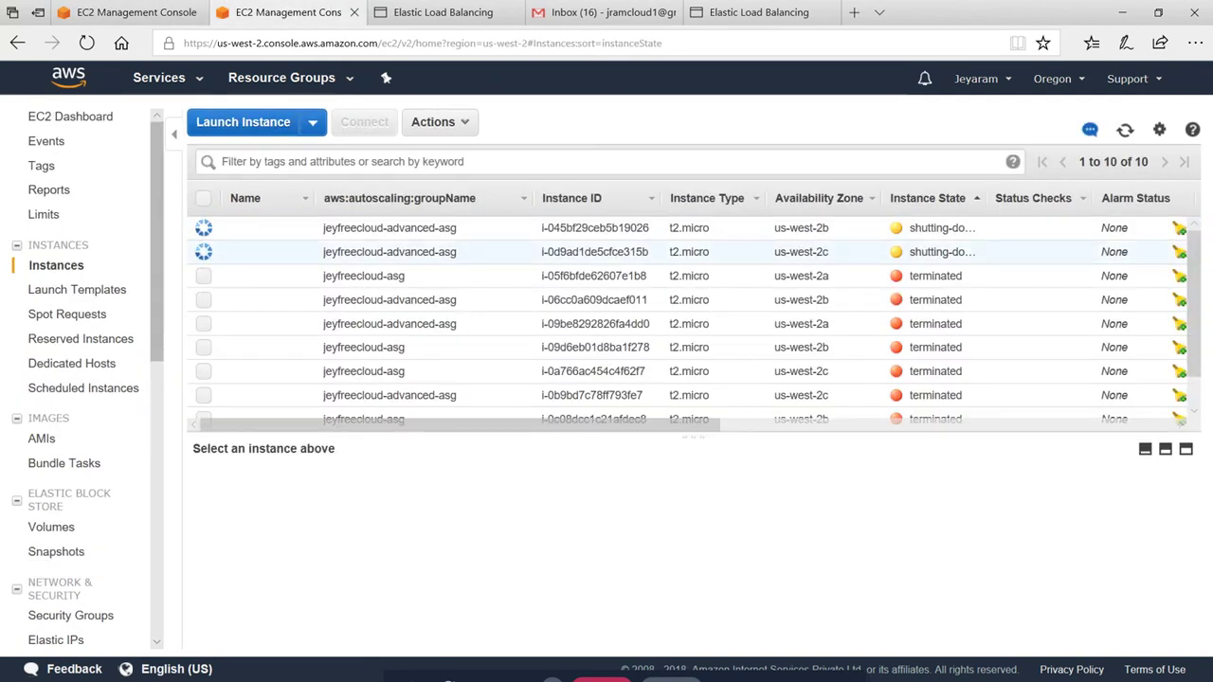